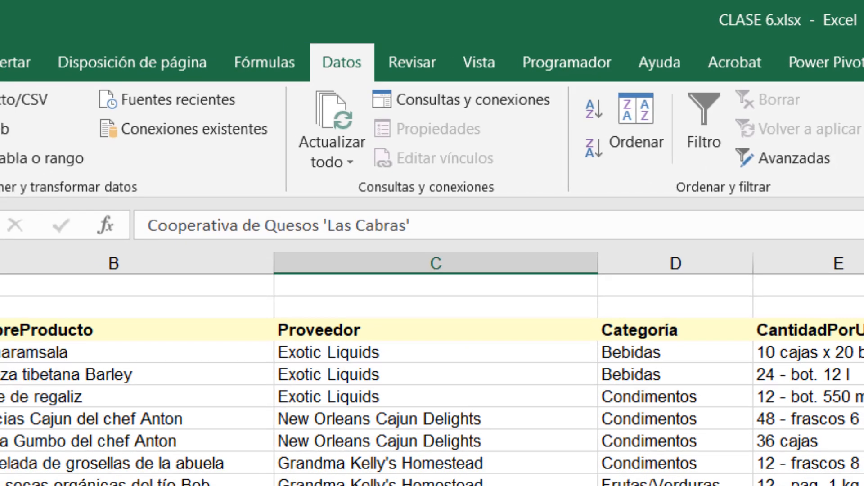
- Sort the product table by IdProducto from largest to smallest
{"action": "left_click", "coordinate": [92, 392]}
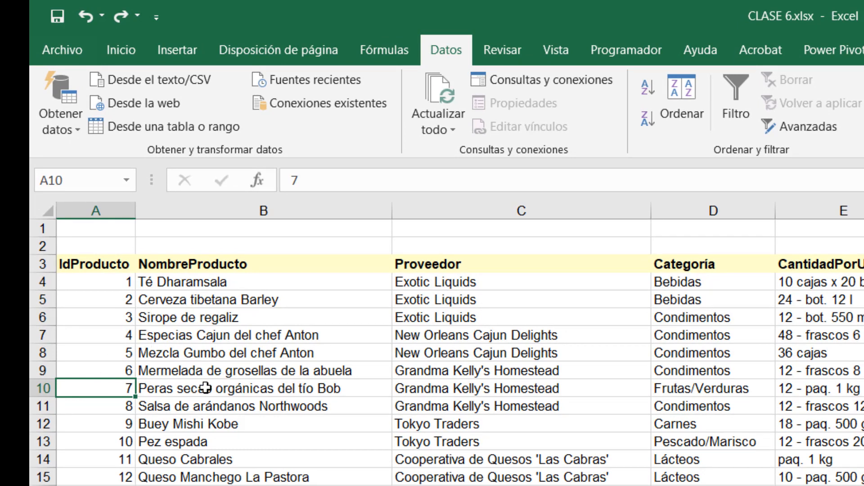
{"action": "left_click", "coordinate": [487, 403]}
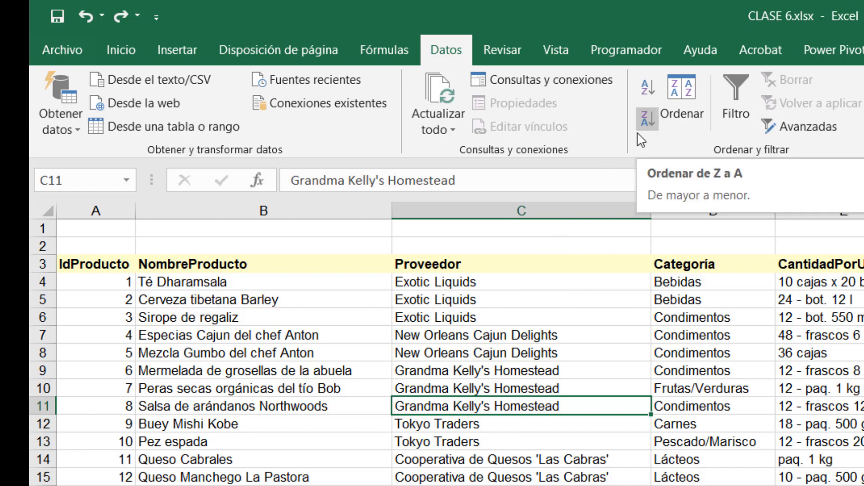
{"action": "left_click", "coordinate": [115, 388]}
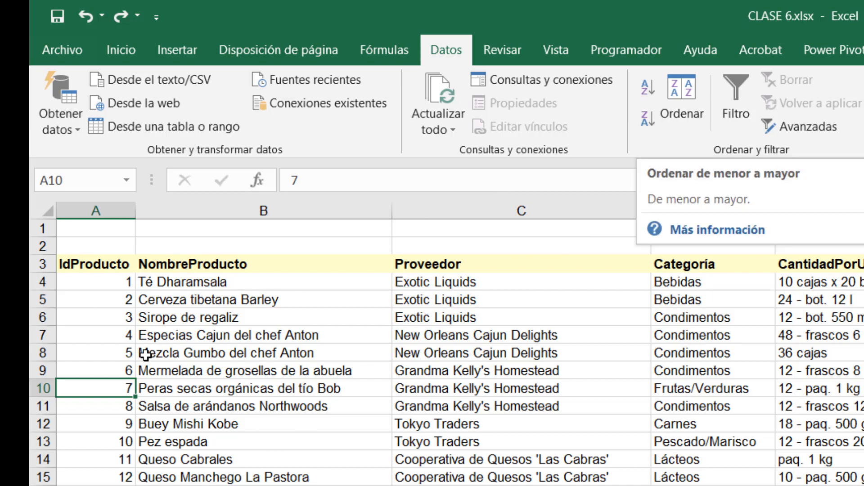
{"action": "left_click", "coordinate": [649, 118]}
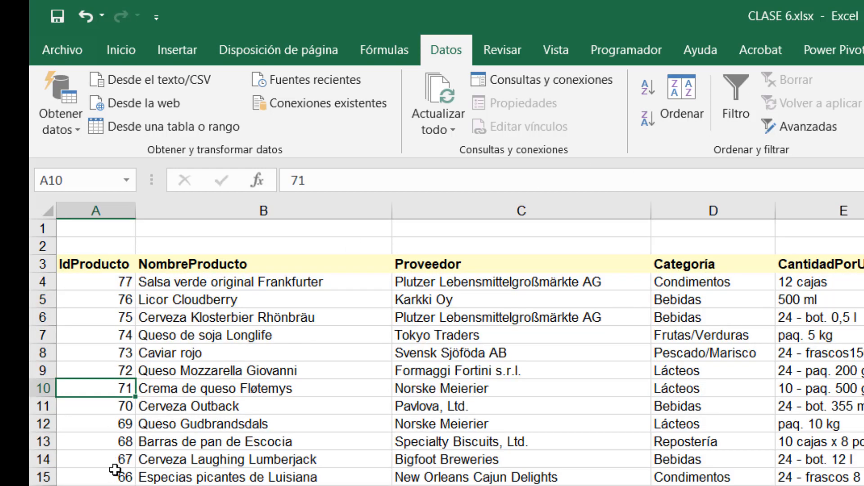
- Sort the product table by IdProducto from smallest to largest
{"action": "left_click", "coordinate": [114, 281]}
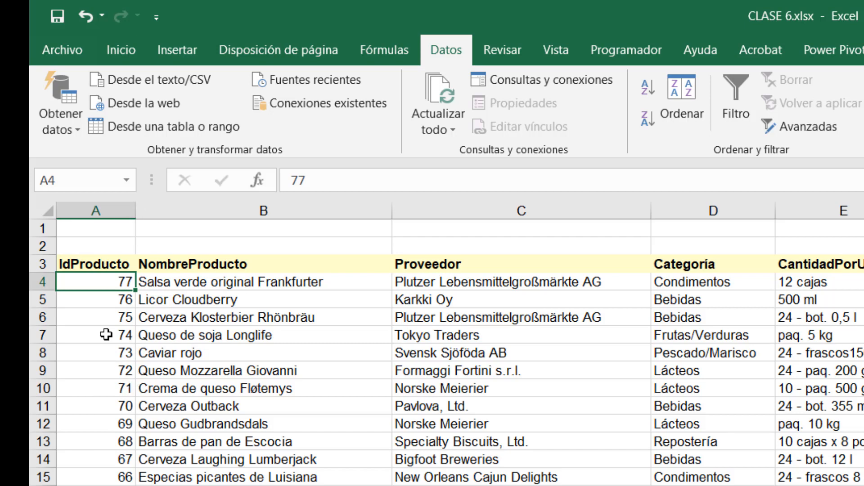
{"action": "left_click", "coordinate": [103, 372]}
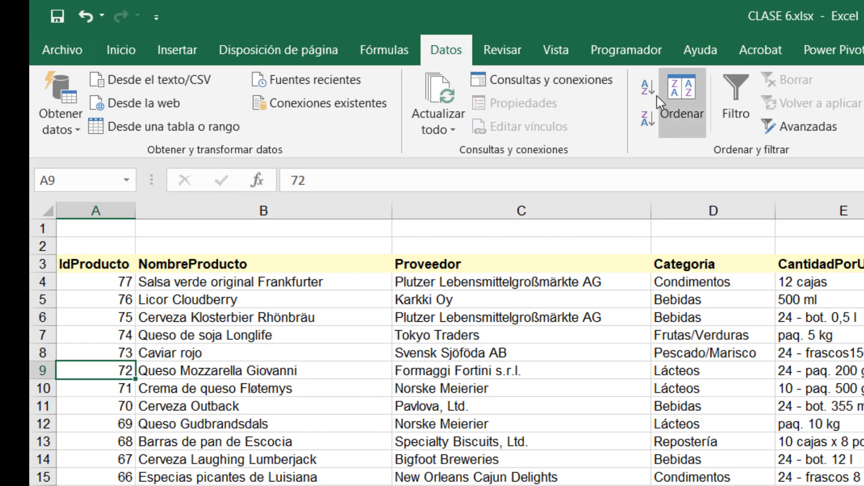
{"action": "left_click", "coordinate": [641, 87]}
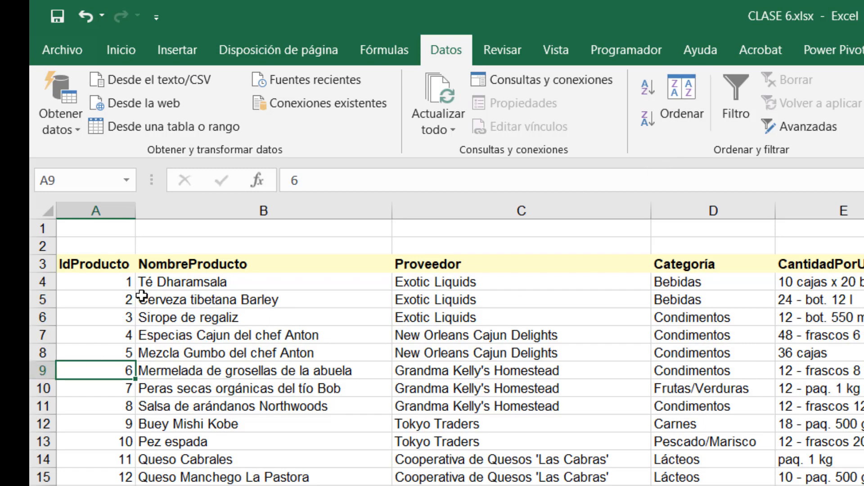
- Try sorting only the fully selected column A in ascending order, and undo that sort
{"action": "left_click", "coordinate": [114, 206]}
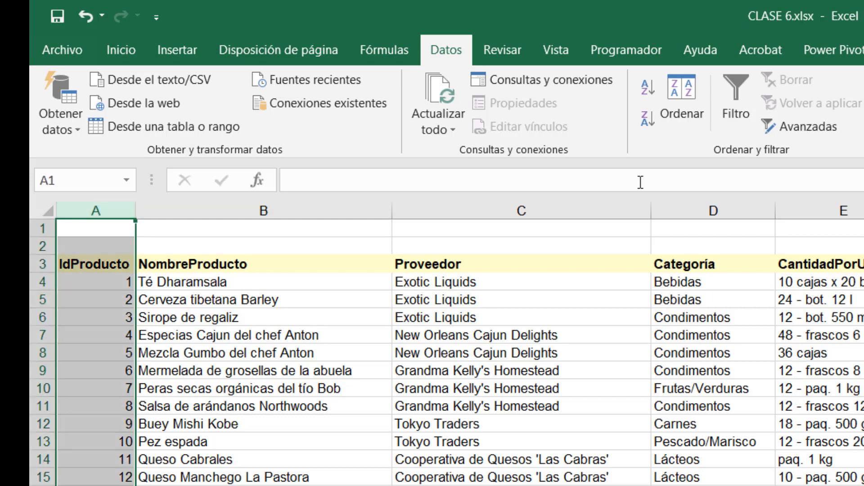
{"action": "left_click", "coordinate": [649, 88]}
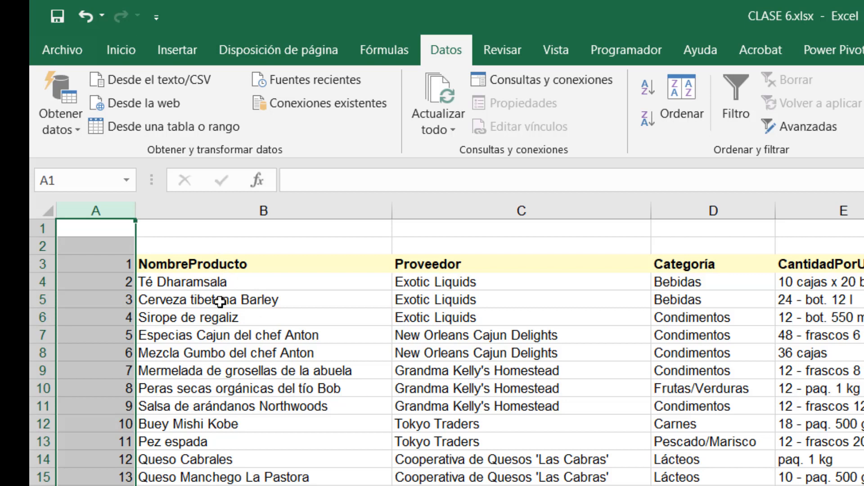
{"action": "left_click", "coordinate": [85, 13]}
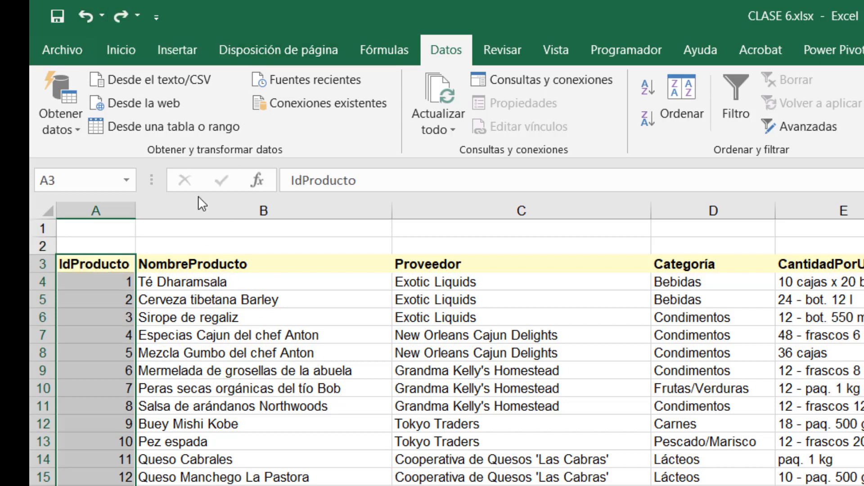
{"action": "left_click", "coordinate": [206, 301]}
{"action": "left_click", "coordinate": [113, 302]}
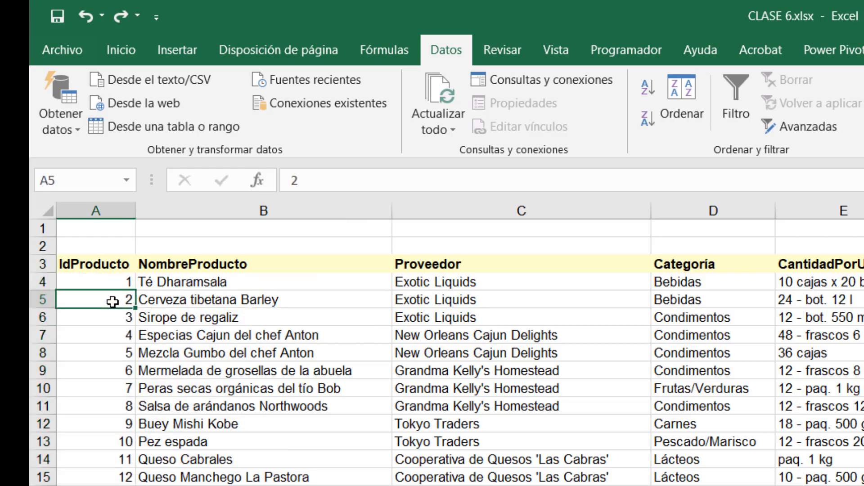
- Try sorting only the fully selected column A in descending order, and undo that sort
{"action": "left_click", "coordinate": [119, 202]}
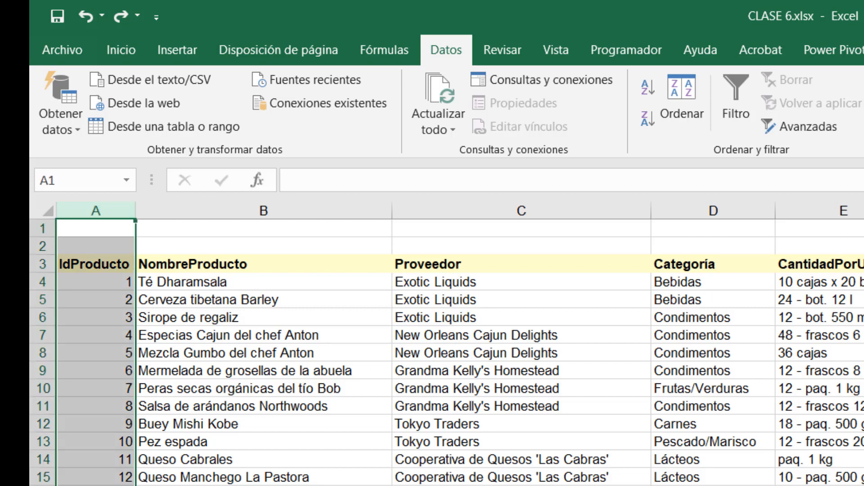
{"action": "left_click", "coordinate": [644, 120]}
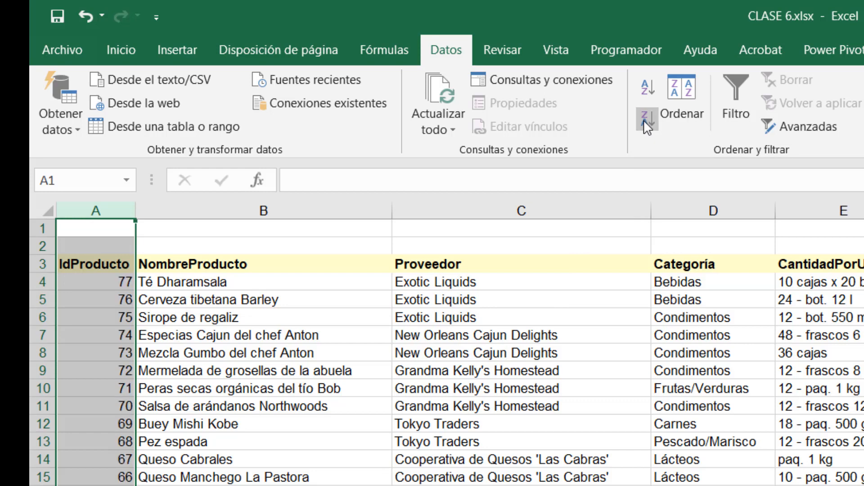
{"action": "left_click", "coordinate": [158, 302]}
{"action": "left_click", "coordinate": [121, 301]}
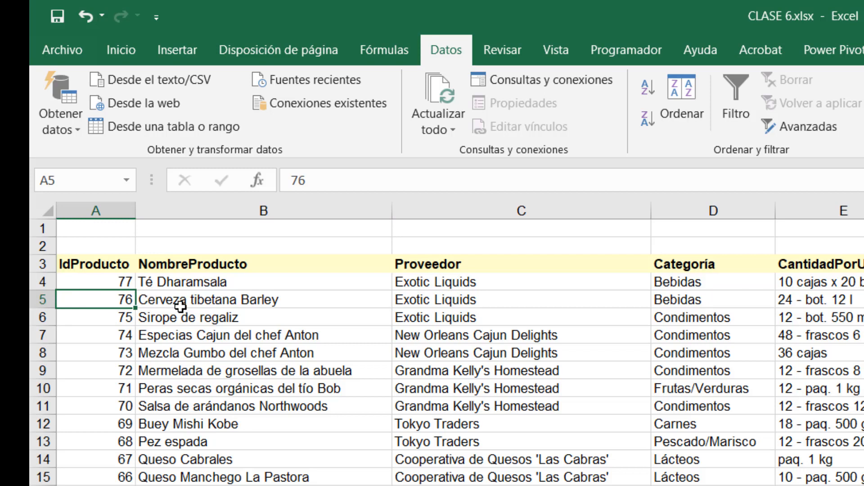
{"action": "left_click", "coordinate": [85, 18]}
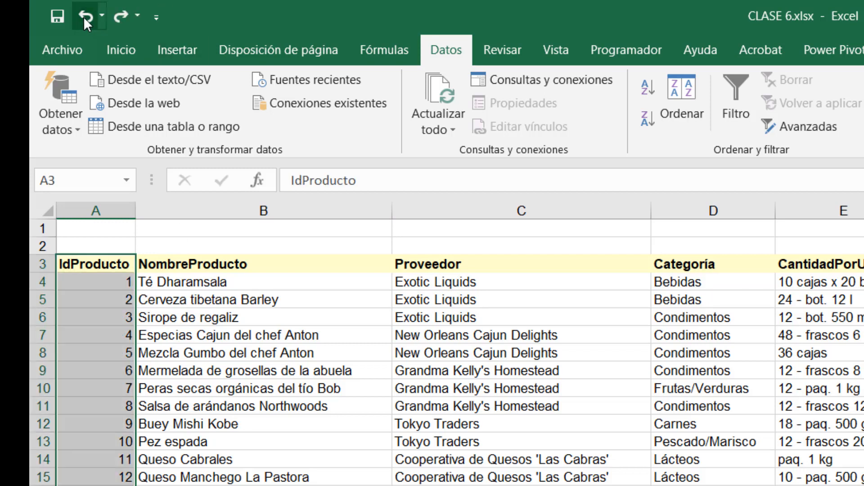
{"action": "left_click", "coordinate": [351, 485]}
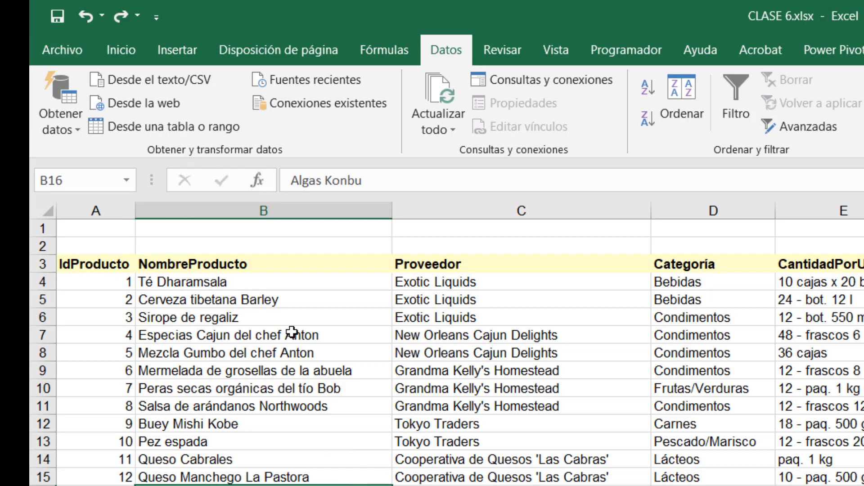
{"action": "left_click", "coordinate": [266, 210]}
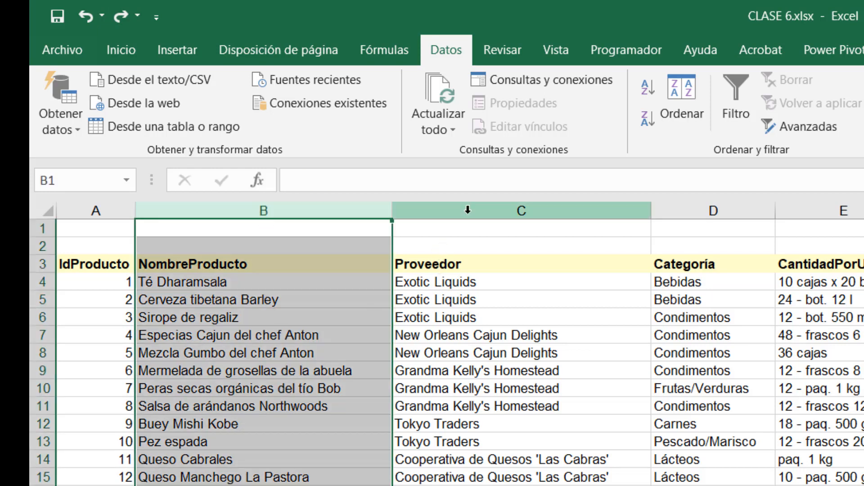
{"action": "left_click", "coordinate": [469, 209]}
{"action": "left_click", "coordinate": [225, 406]}
{"action": "left_click", "coordinate": [111, 388]}
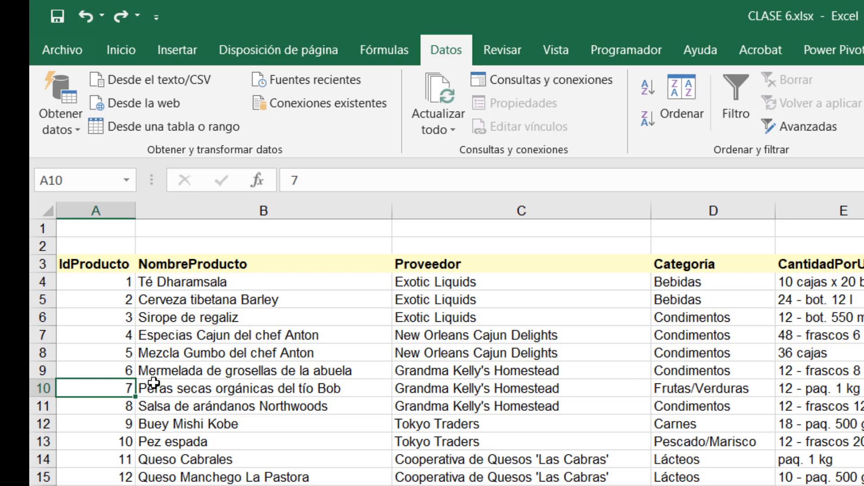
{"action": "left_click", "coordinate": [112, 214]}
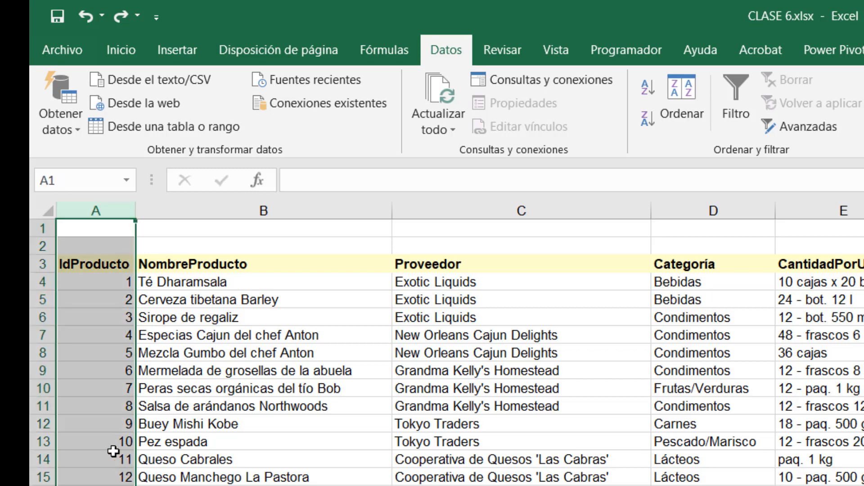
{"action": "left_click", "coordinate": [223, 403]}
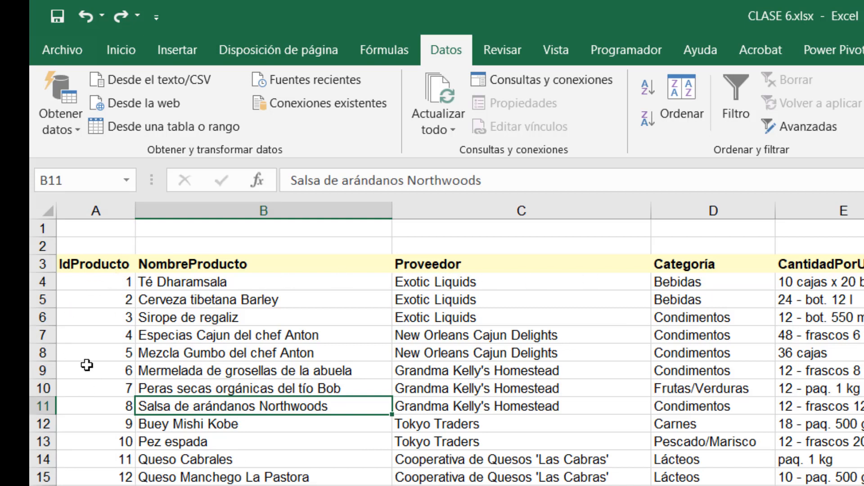
{"action": "left_click", "coordinate": [95, 355]}
- Sort the table by Proveedor from A to Z and select the New Orleans Cajun Delights supplier cells
{"action": "left_click", "coordinate": [466, 356]}
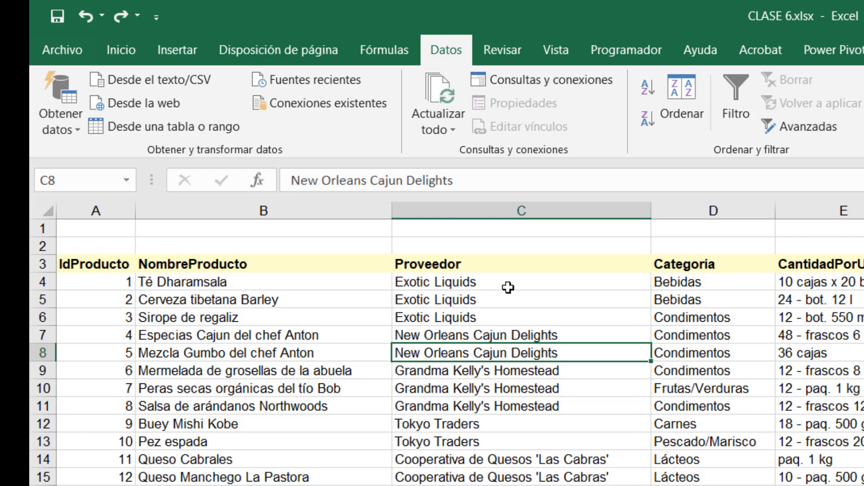
{"action": "left_click", "coordinate": [647, 90]}
{"action": "left_click", "coordinate": [481, 441]}
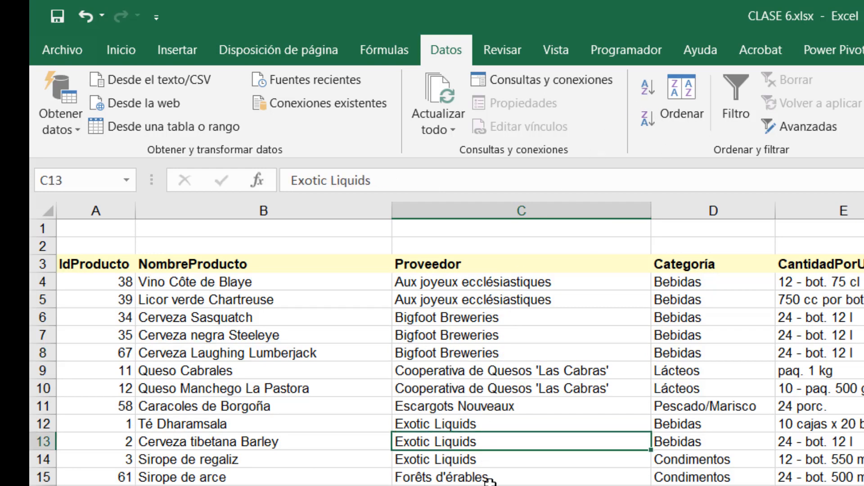
{"action": "left_click", "coordinate": [490, 483]}
{"action": "left_click", "coordinate": [490, 485]}
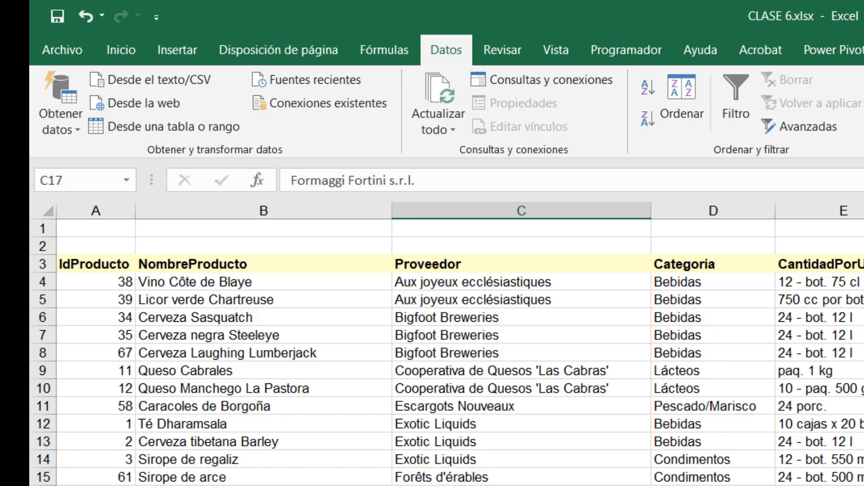
{"action": "left_click", "coordinate": [455, 283]}
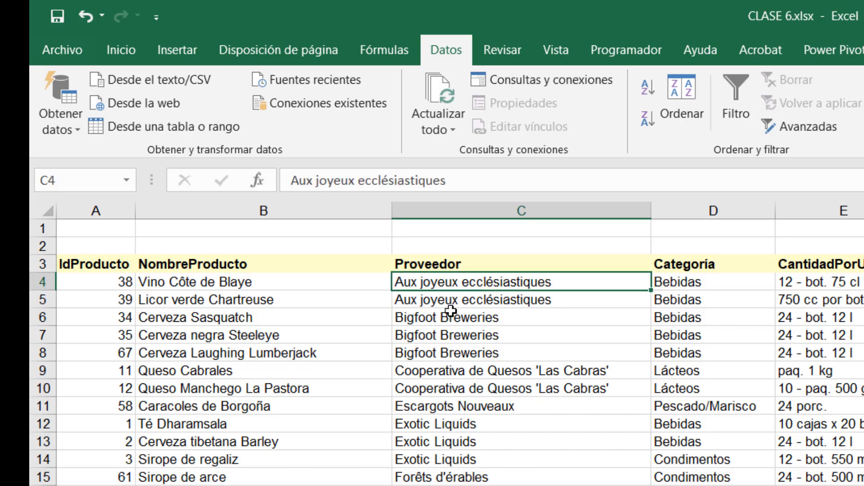
{"action": "scroll", "coordinate": [452, 310], "scroll_direction": "down", "scroll_amount": 9}
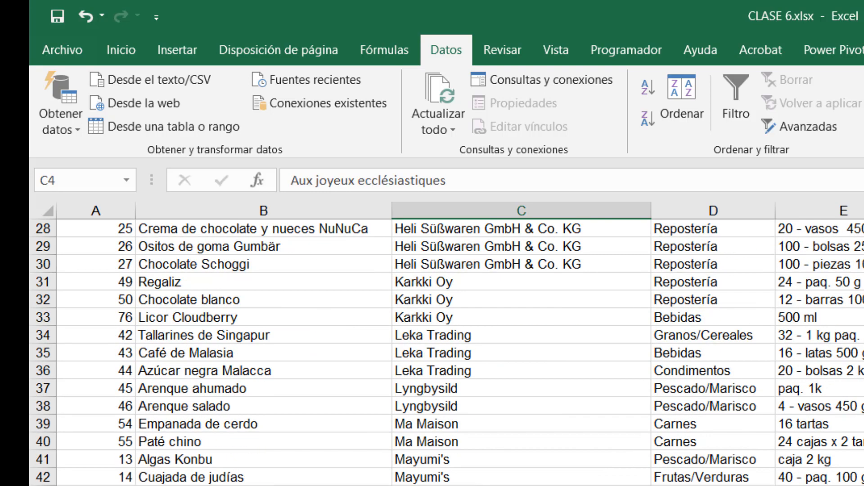
{"action": "left_click_drag", "start_coordinate": [290, 347], "coordinate": [290, 403]}
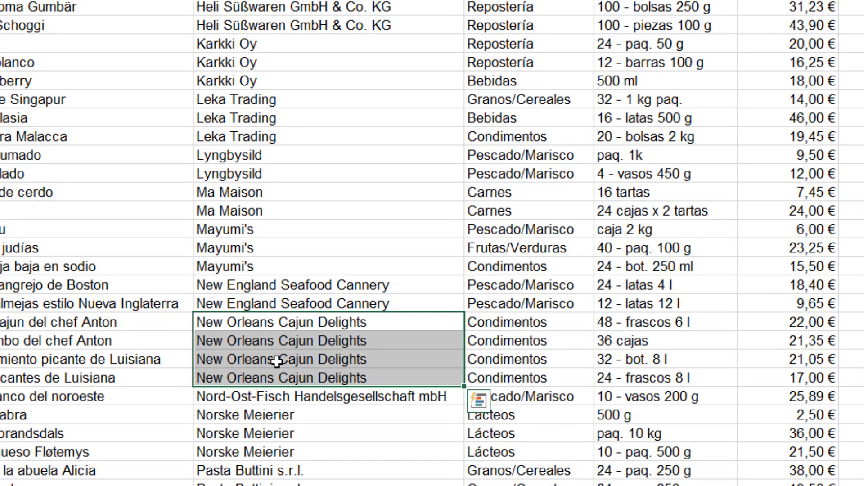
- Return the table to ascending IdProducto order with a sort from smallest to largest
{"action": "scroll", "coordinate": [277, 358], "scroll_direction": "up", "scroll_amount": 7}
{"action": "scroll", "coordinate": [274, 360], "scroll_direction": "up", "scroll_amount": 2}
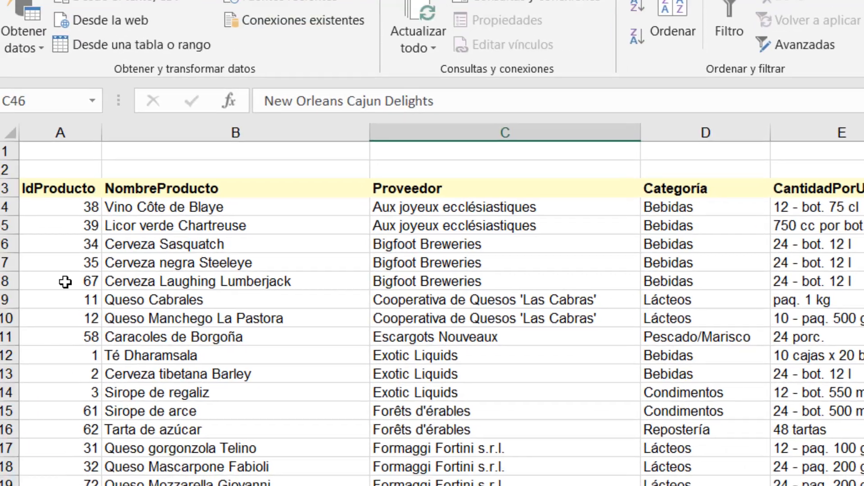
{"action": "left_click", "coordinate": [64, 282]}
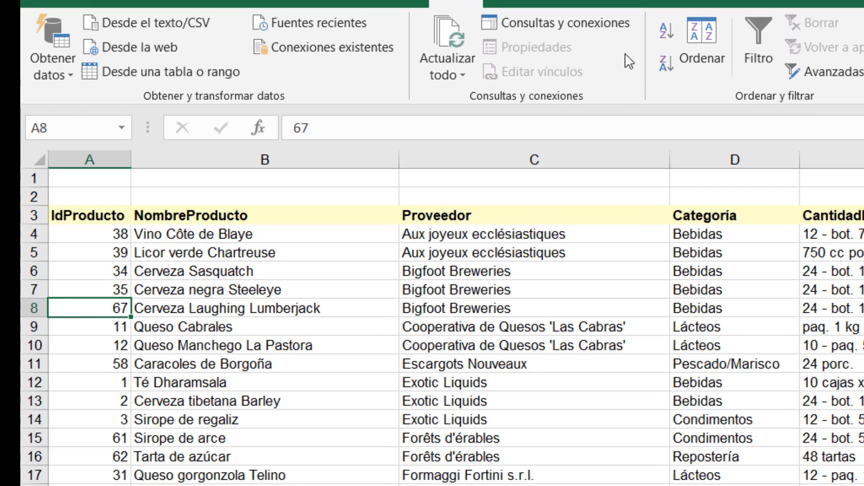
{"action": "left_click", "coordinate": [666, 31]}
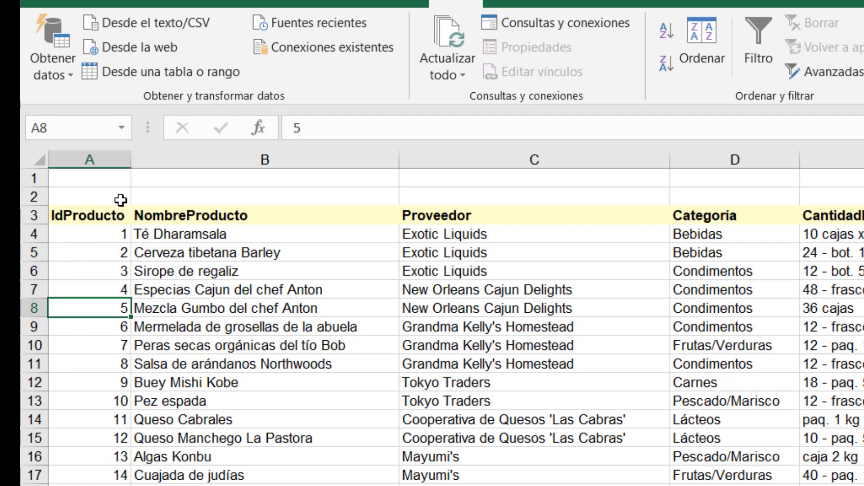
- Set up a custom sort of the product table by Proveedor, based on cell values, from A to Z
{"action": "left_click", "coordinate": [505, 294]}
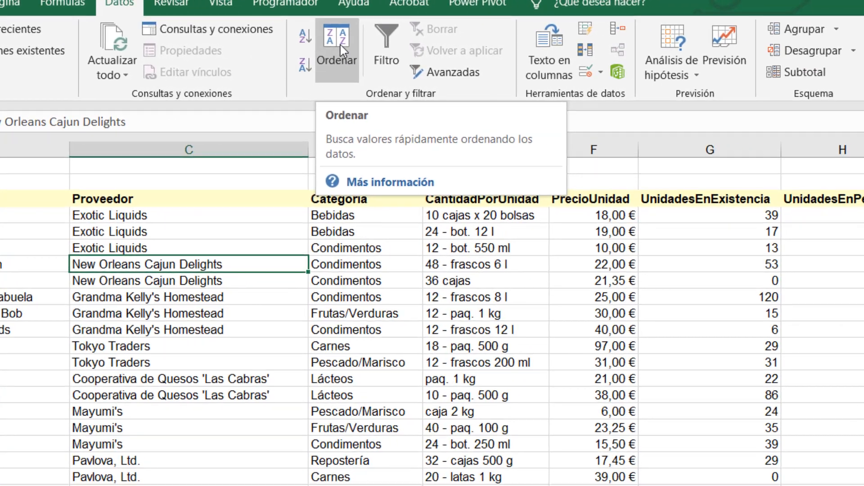
{"action": "left_click", "coordinate": [712, 60]}
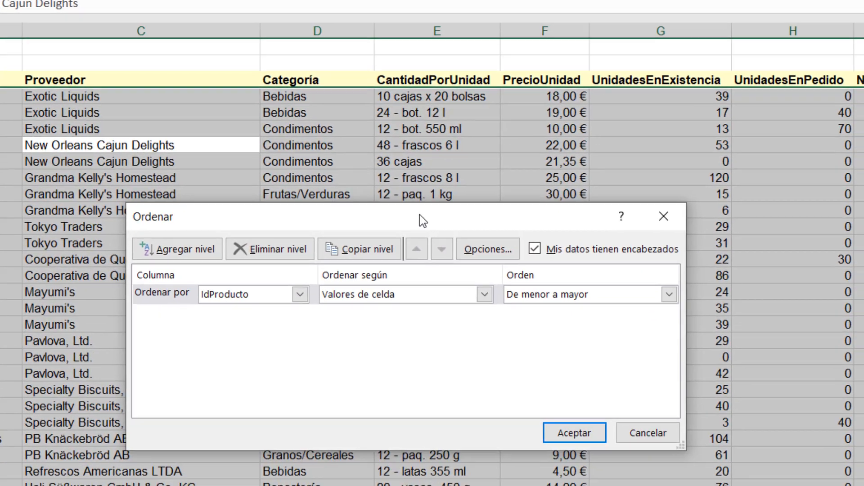
{"action": "left_click_drag", "start_coordinate": [419, 215], "coordinate": [566, 127]}
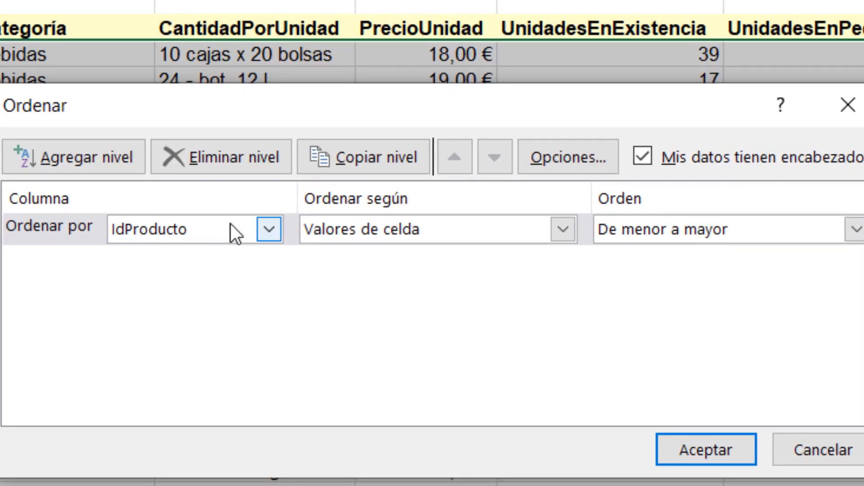
{"action": "left_click", "coordinate": [269, 228]}
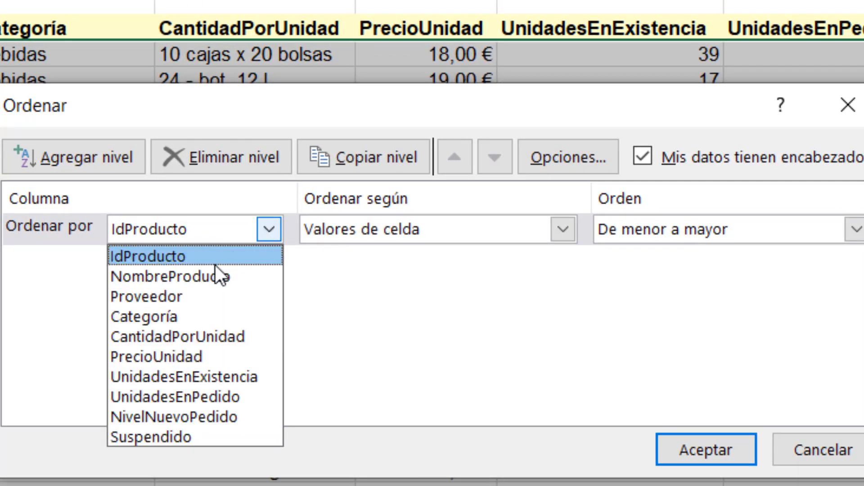
{"action": "left_click", "coordinate": [177, 296]}
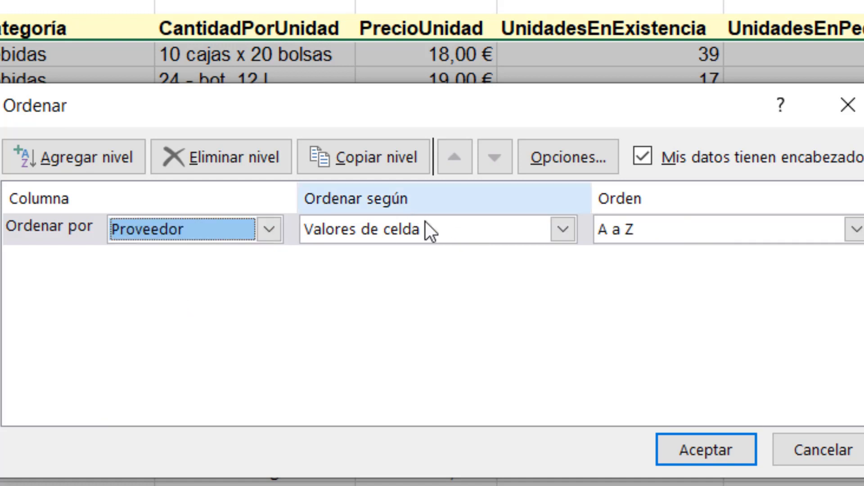
{"action": "left_click", "coordinate": [562, 230]}
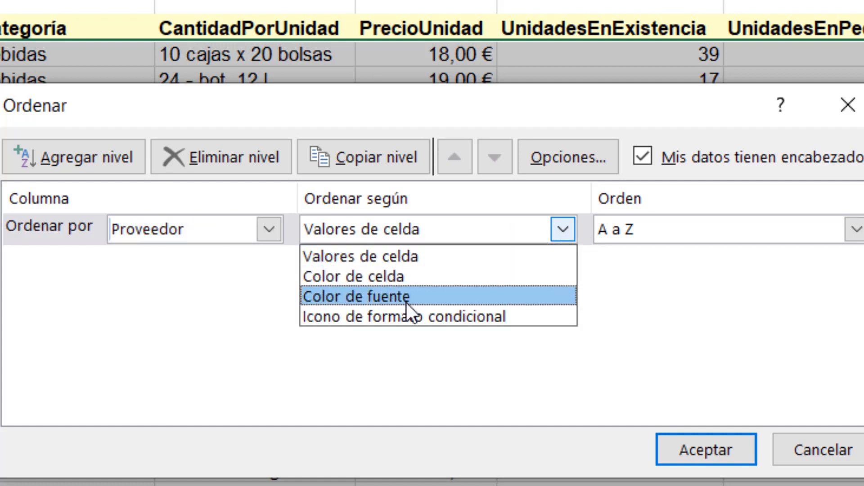
{"action": "left_click", "coordinate": [479, 199]}
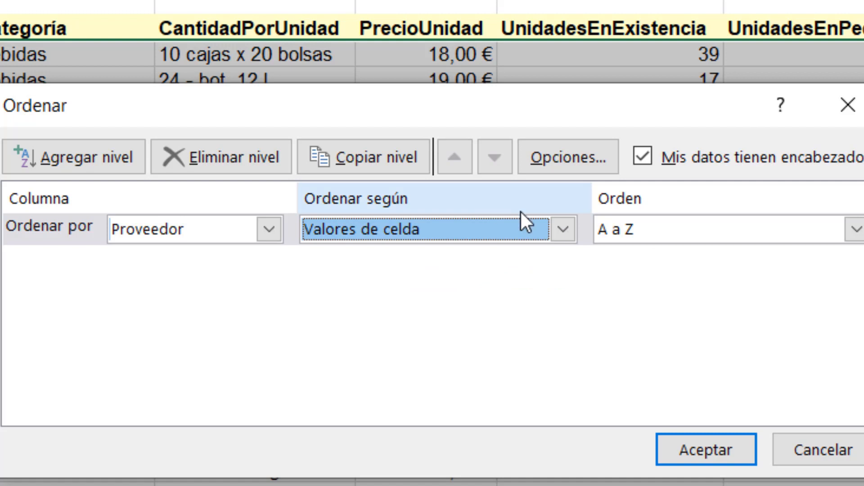
{"action": "left_click", "coordinate": [854, 231]}
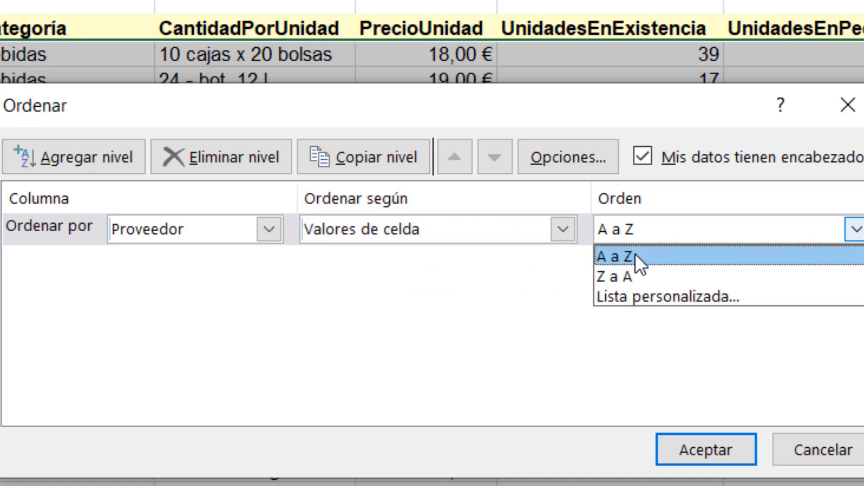
{"action": "left_click", "coordinate": [654, 185]}
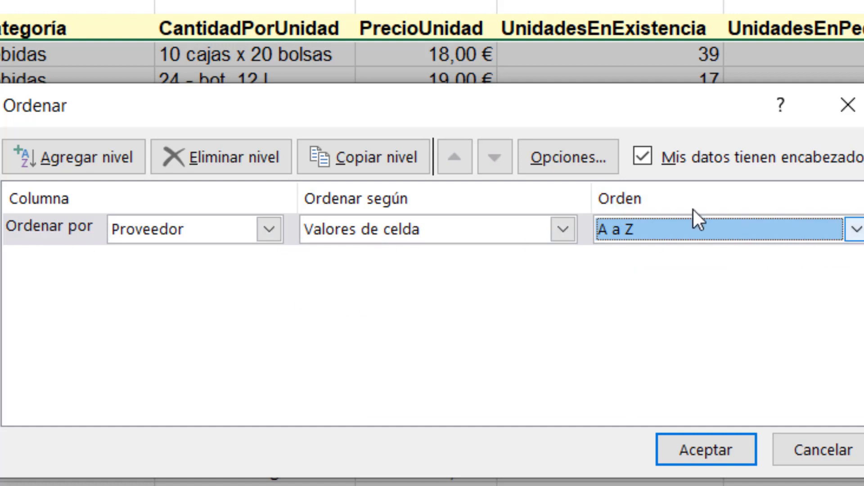
- Add a second sort level by IdProducto from largest to smallest and apply the two-level sort
{"action": "left_click", "coordinate": [85, 155]}
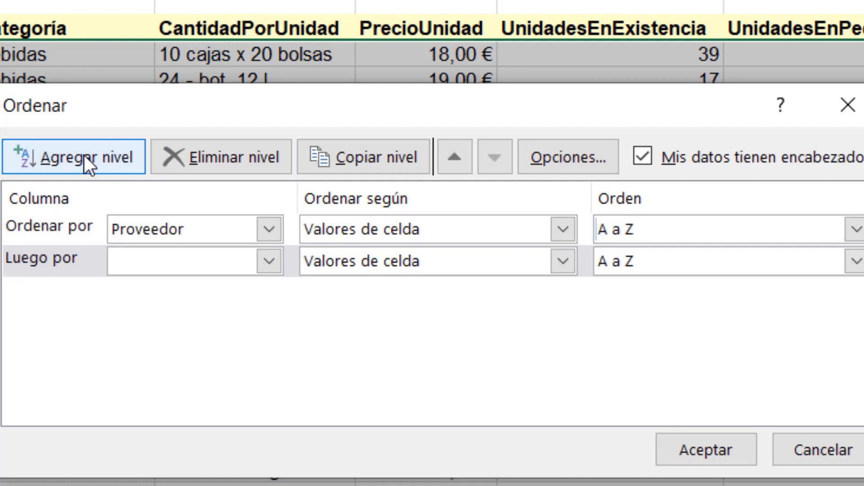
{"action": "left_click", "coordinate": [269, 261]}
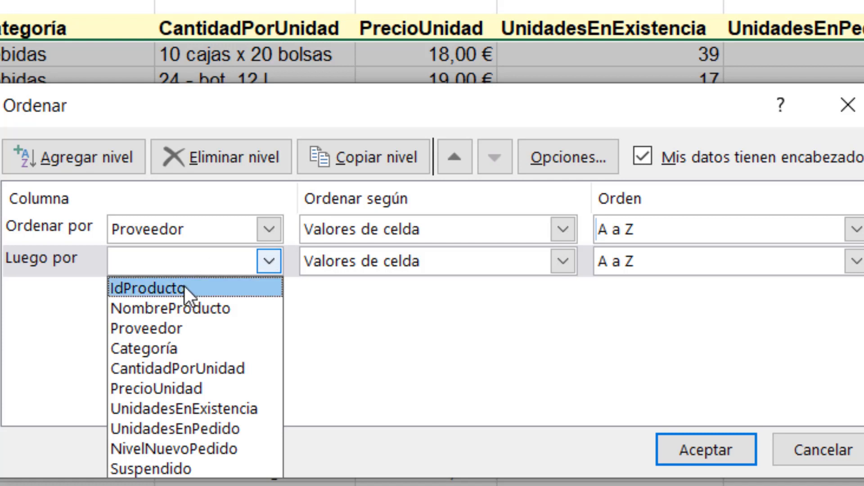
{"action": "left_click", "coordinate": [144, 288]}
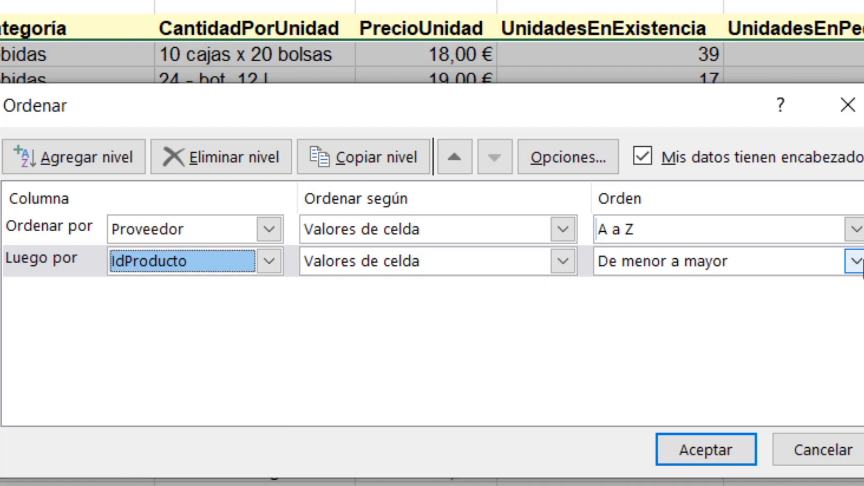
{"action": "left_click", "coordinate": [858, 262]}
{"action": "left_click", "coordinate": [710, 310]}
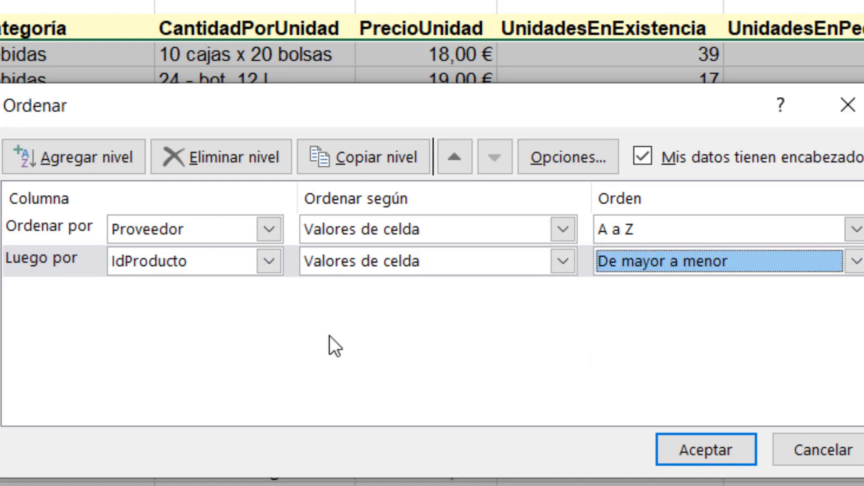
{"action": "left_click", "coordinate": [694, 448]}
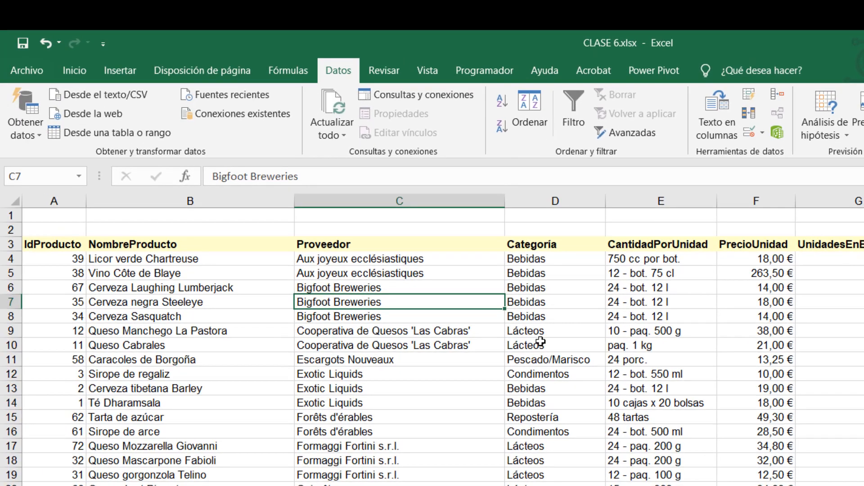
- Check the IdProducto order of the two Aux joyeux ecclésiastiques products and review the custom sort levels
{"action": "left_click", "coordinate": [544, 258]}
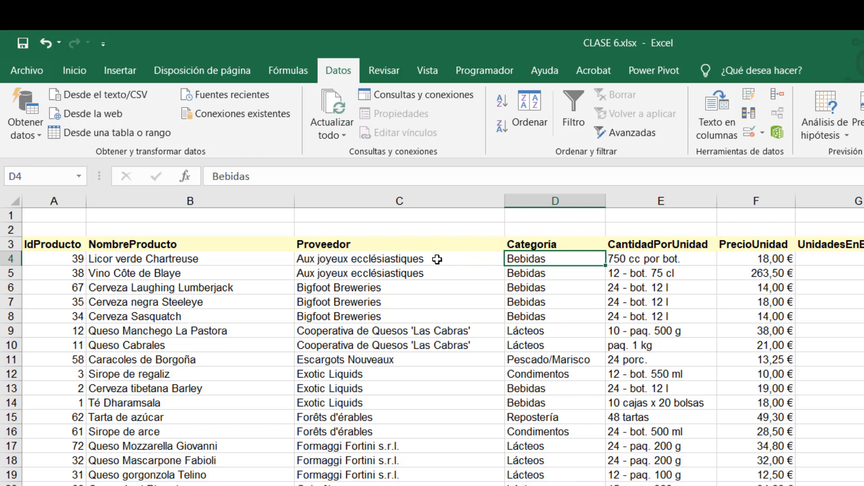
{"action": "left_click_drag", "start_coordinate": [430, 257], "coordinate": [429, 272]}
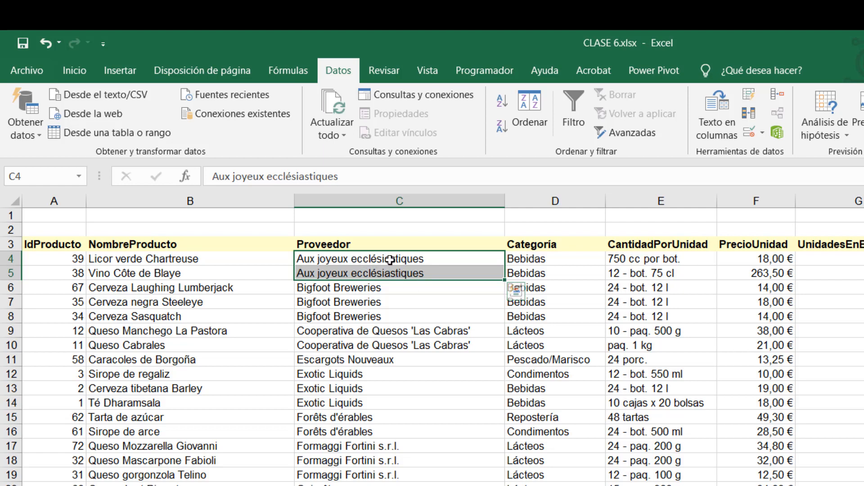
{"action": "left_click", "coordinate": [53, 260]}
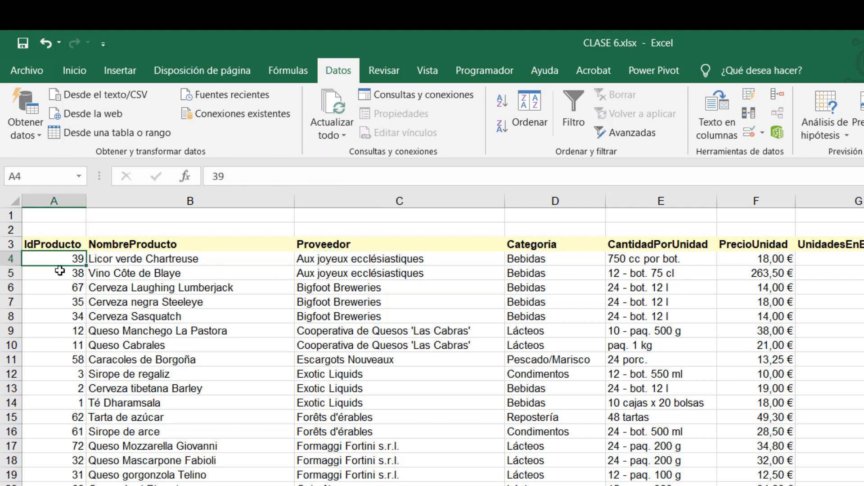
{"action": "left_click", "coordinate": [58, 272]}
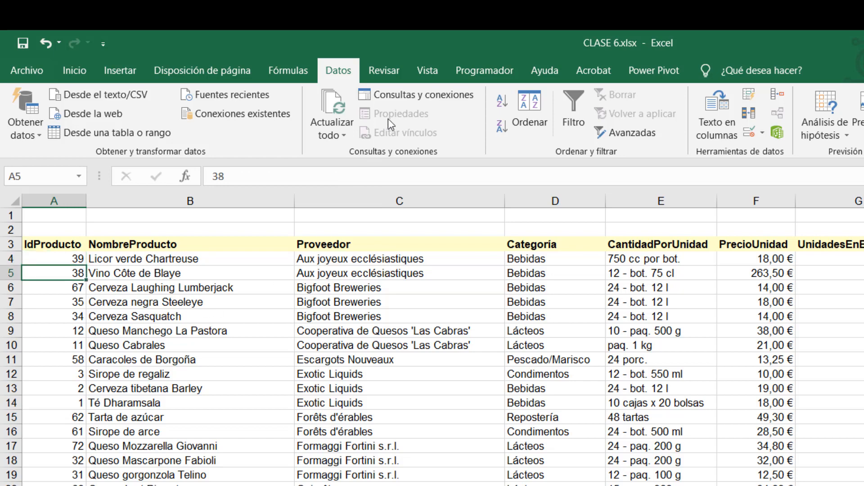
{"action": "left_click", "coordinate": [529, 115]}
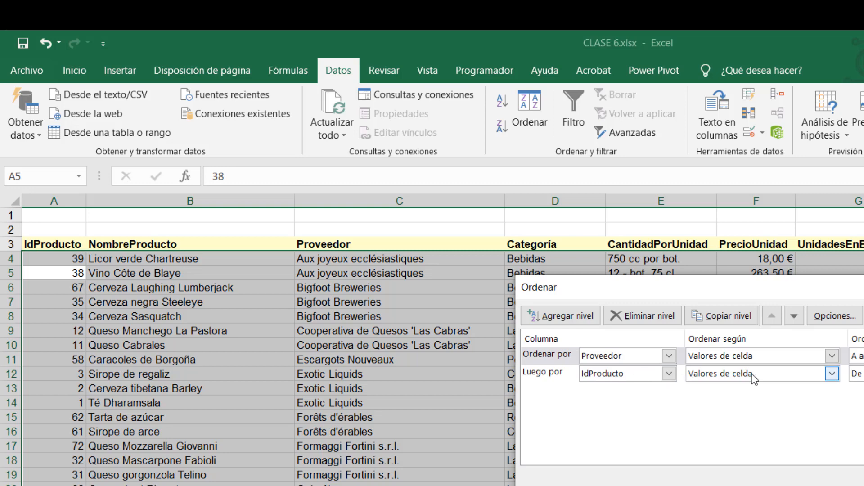
{"action": "left_click", "coordinate": [862, 483]}
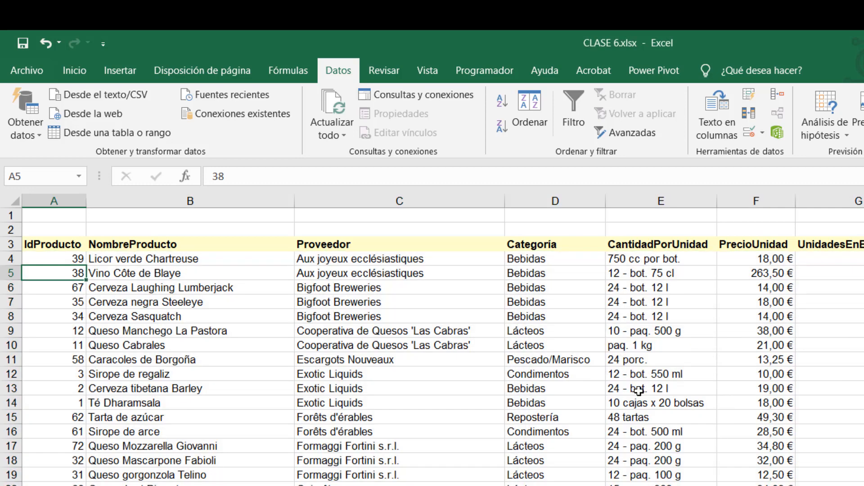
- Examine the New Orleans Cajun Delights rows and the order of their IdProducto values
{"action": "scroll", "coordinate": [472, 397], "scroll_direction": "down", "scroll_amount": 3}
{"action": "scroll", "coordinate": [502, 383], "scroll_direction": "down", "scroll_amount": 6}
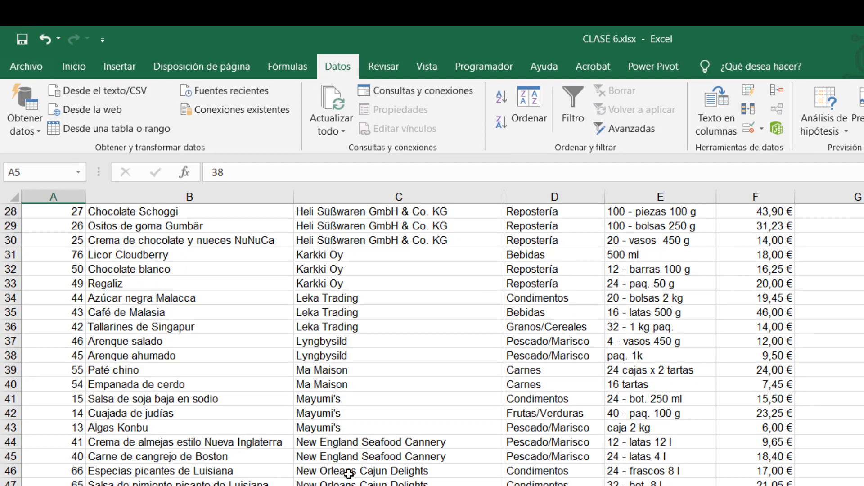
{"action": "left_click_drag", "start_coordinate": [333, 474], "coordinate": [332, 400]}
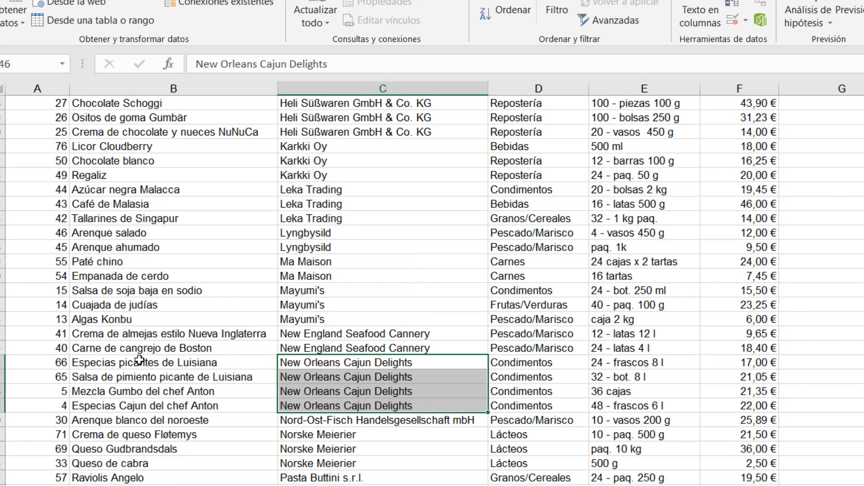
{"action": "left_click_drag", "start_coordinate": [49, 362], "coordinate": [50, 408]}
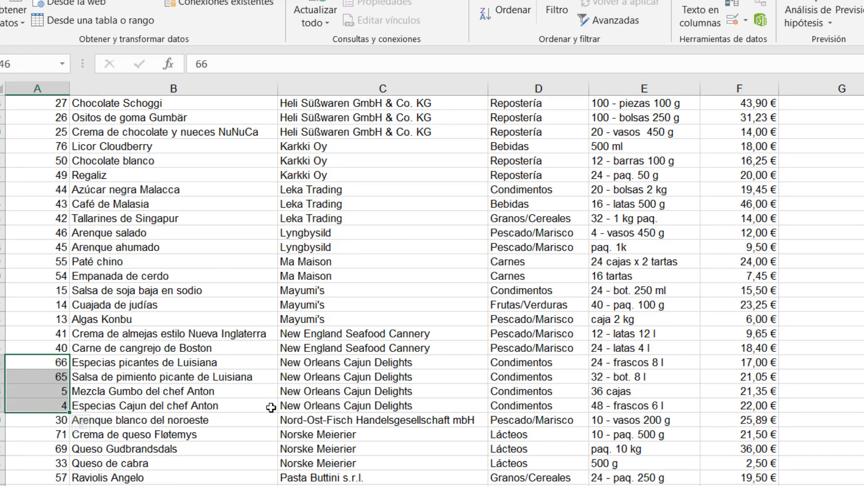
{"action": "left_click", "coordinate": [60, 362]}
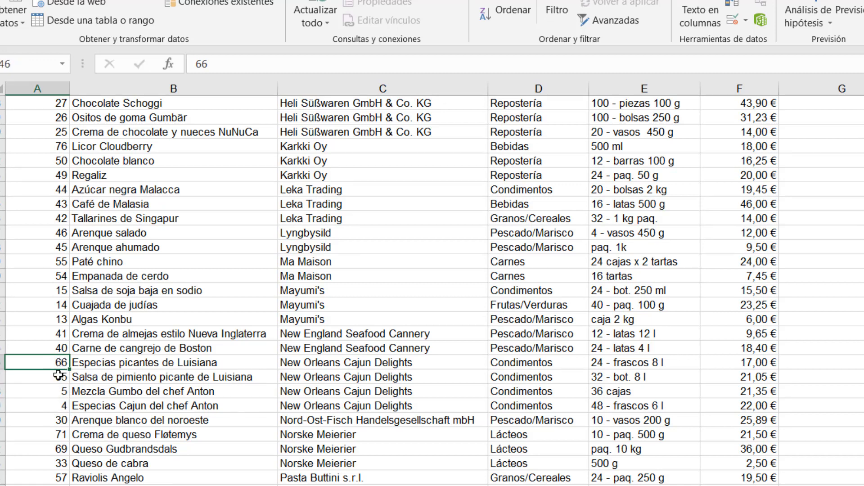
{"action": "left_click", "coordinate": [59, 377]}
{"action": "left_click", "coordinate": [59, 390]}
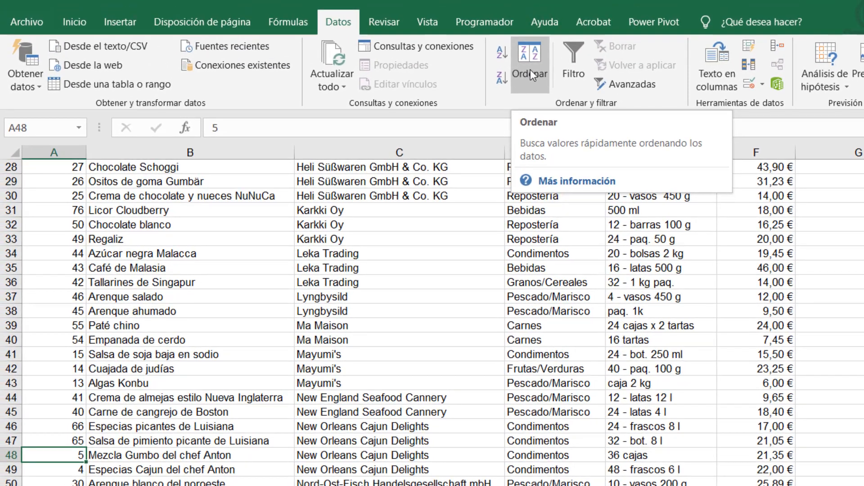
{"action": "scroll", "coordinate": [63, 275], "scroll_direction": "up", "scroll_amount": 9}
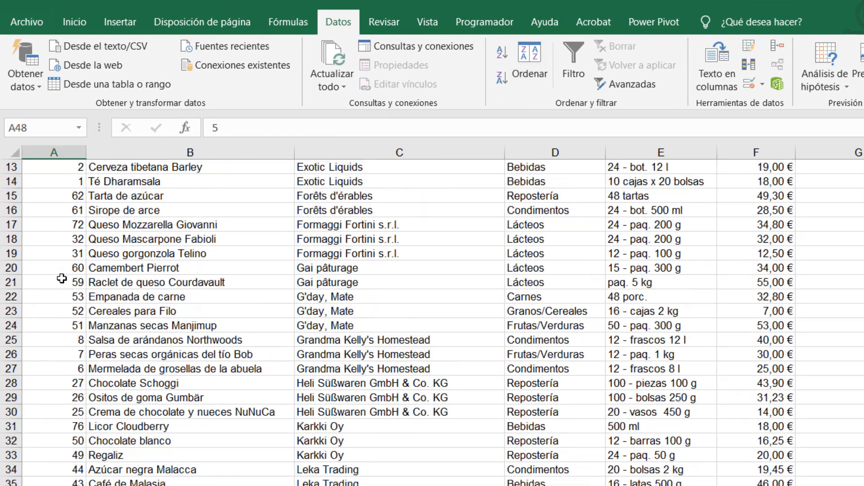
- Delete the IdProducto level from the custom sort, keeping only Proveedor, and apply it
{"action": "left_click", "coordinate": [529, 59]}
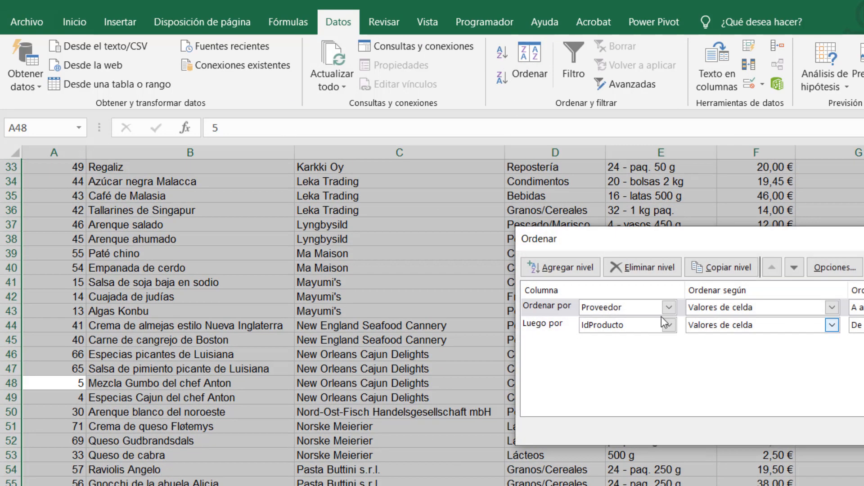
{"action": "left_click", "coordinate": [581, 327]}
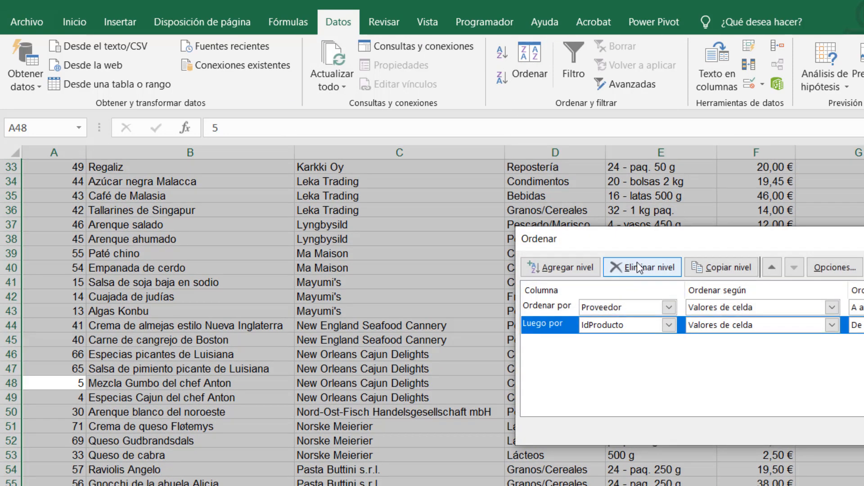
{"action": "left_click", "coordinate": [650, 267]}
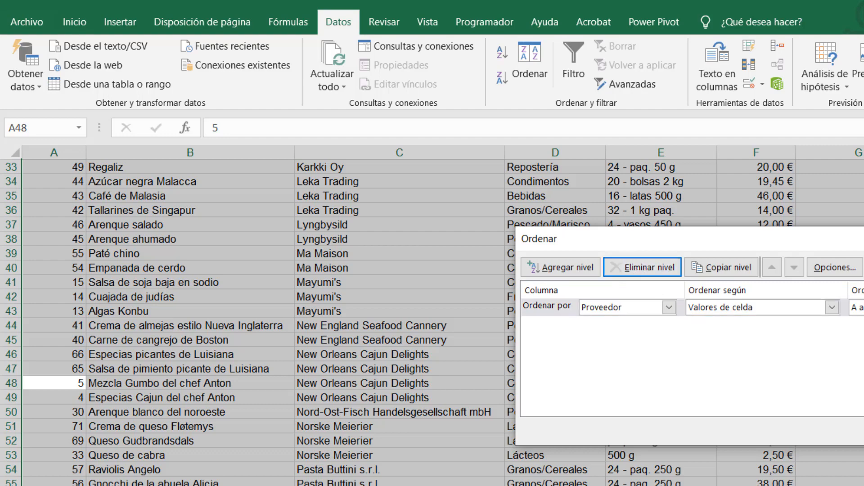
{"action": "key", "text": "Return"}
- Sort the product table by IdProducto from smallest to largest
{"action": "scroll", "coordinate": [502, 323], "scroll_direction": "up", "scroll_amount": 11}
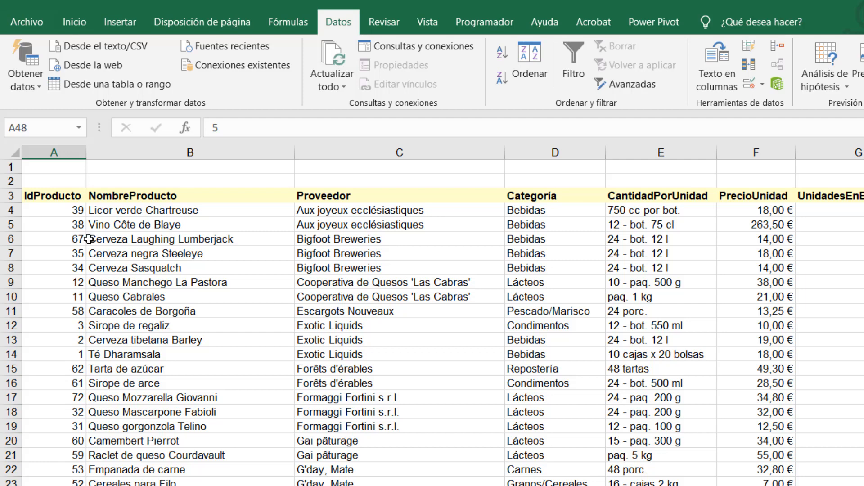
{"action": "left_click", "coordinate": [43, 247]}
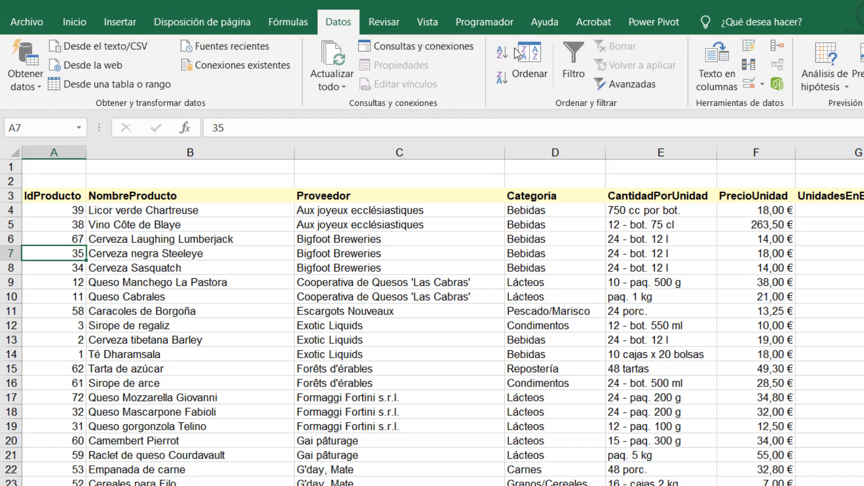
{"action": "left_click", "coordinate": [501, 54]}
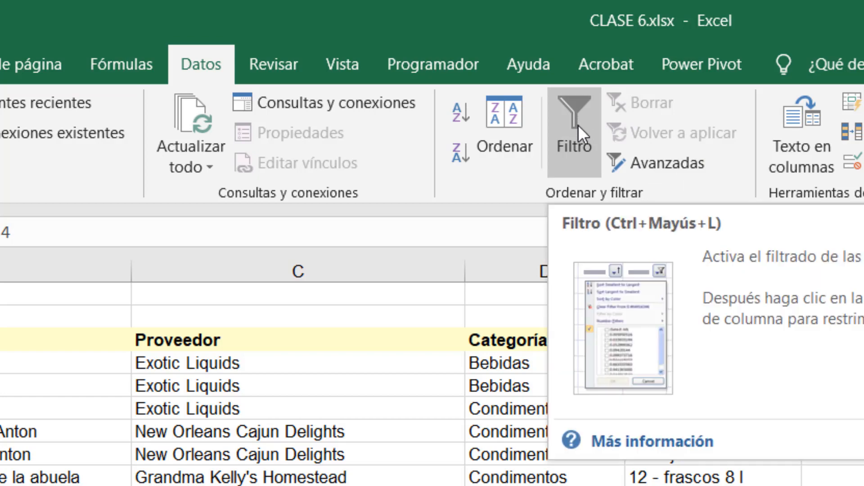
- Turn on filters for the product table's headers and review the sort options of the IdProducto, NombreProducto and Proveedor columns
{"action": "left_click", "coordinate": [578, 125]}
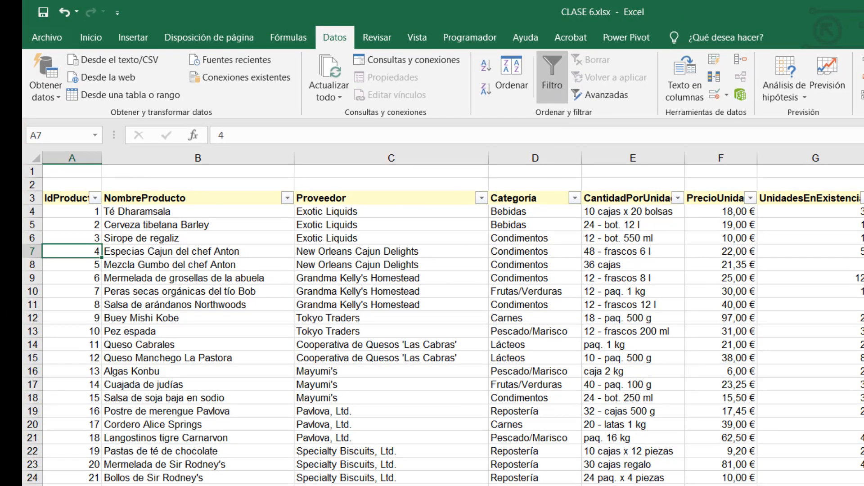
{"action": "left_click", "coordinate": [95, 199]}
{"action": "left_click", "coordinate": [96, 199]}
{"action": "left_click", "coordinate": [287, 199]}
{"action": "left_click", "coordinate": [288, 199]}
{"action": "left_click", "coordinate": [482, 199]}
{"action": "left_click", "coordinate": [482, 199]}
{"action": "left_click", "coordinate": [287, 200]}
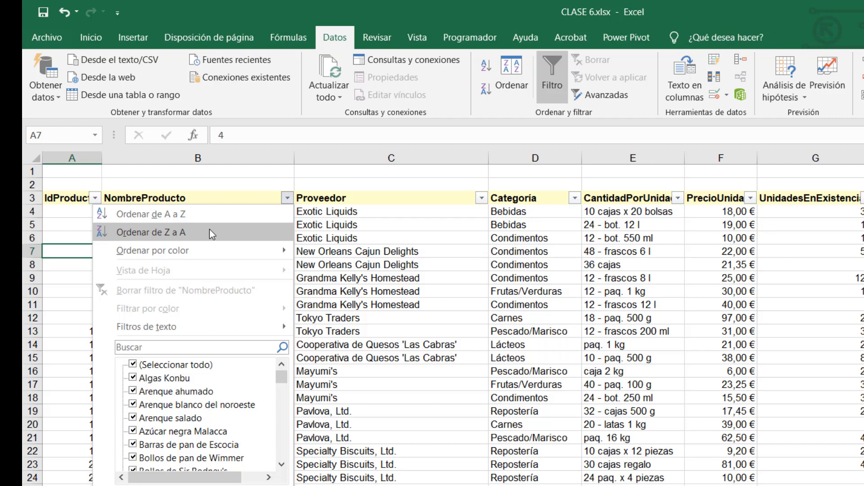
{"action": "mouse_move", "coordinate": [208, 253]}
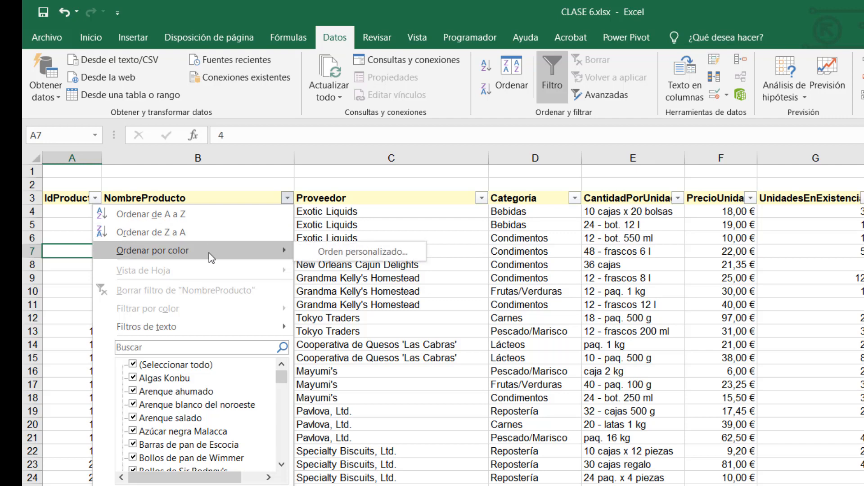
{"action": "left_click", "coordinate": [382, 316]}
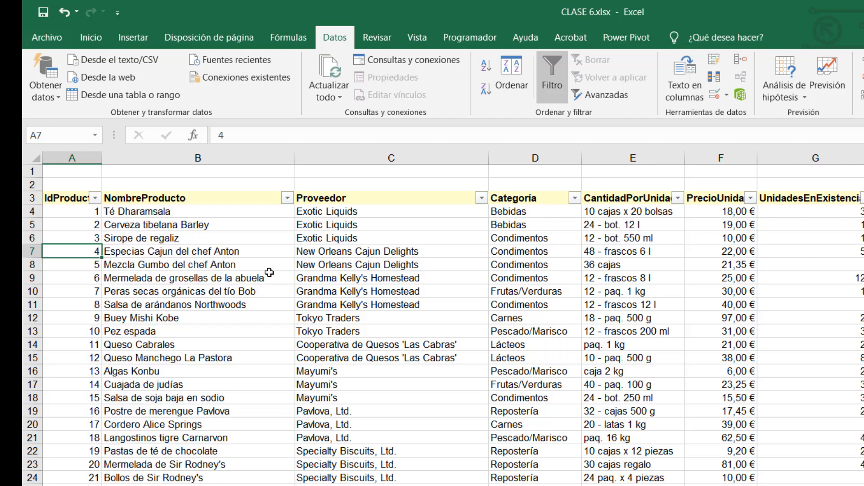
- Fill the NombreProducto cells B7:B12 with yellow
{"action": "left_click_drag", "start_coordinate": [218, 252], "coordinate": [218, 324]}
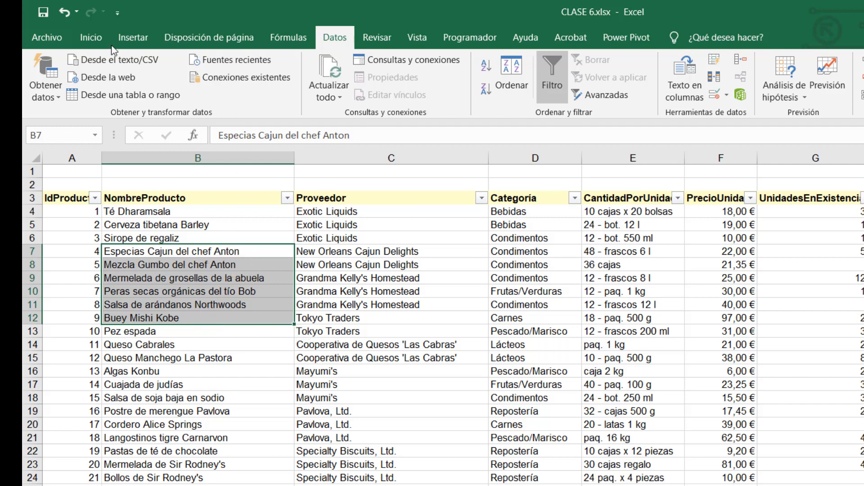
{"action": "left_click", "coordinate": [91, 37]}
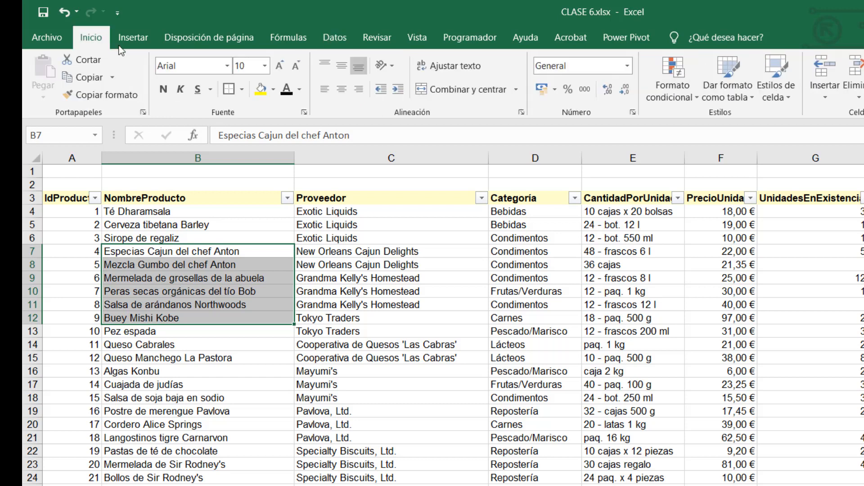
{"action": "left_click", "coordinate": [262, 93]}
{"action": "left_click", "coordinate": [242, 385]}
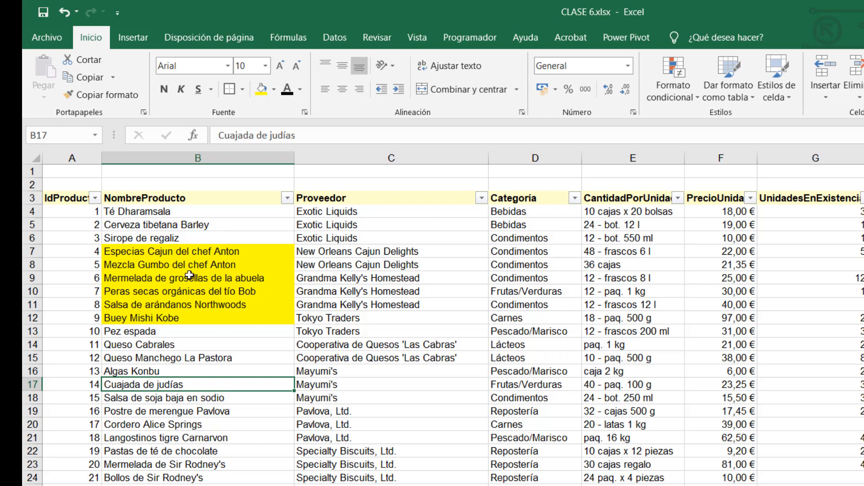
- Sort the table by IdProducto from largest to smallest using its column filter and check where the yellow products land
{"action": "left_click", "coordinate": [87, 254]}
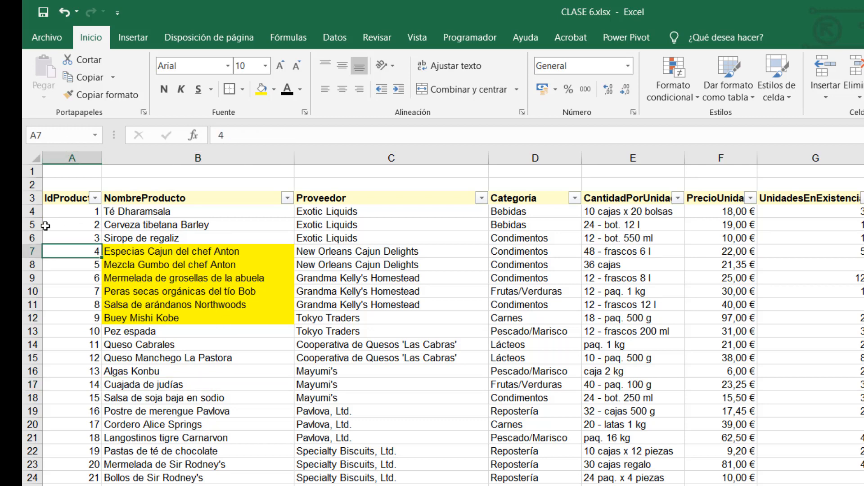
{"action": "left_click", "coordinate": [96, 198]}
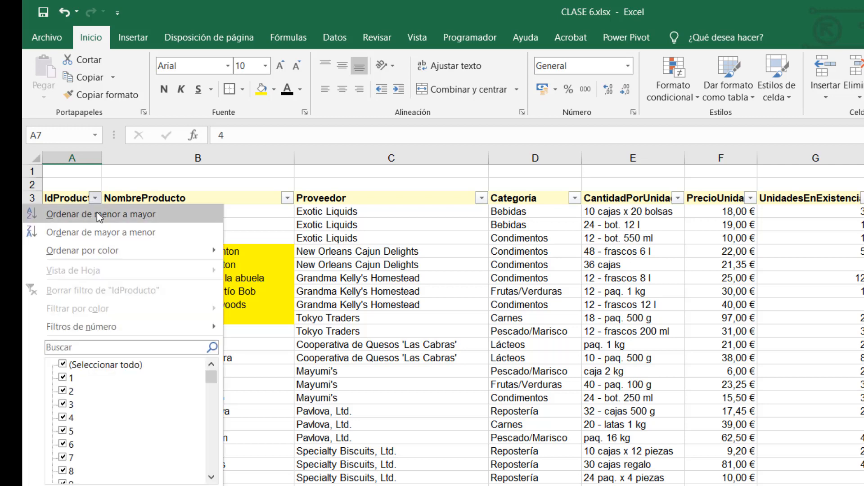
{"action": "left_click", "coordinate": [101, 231]}
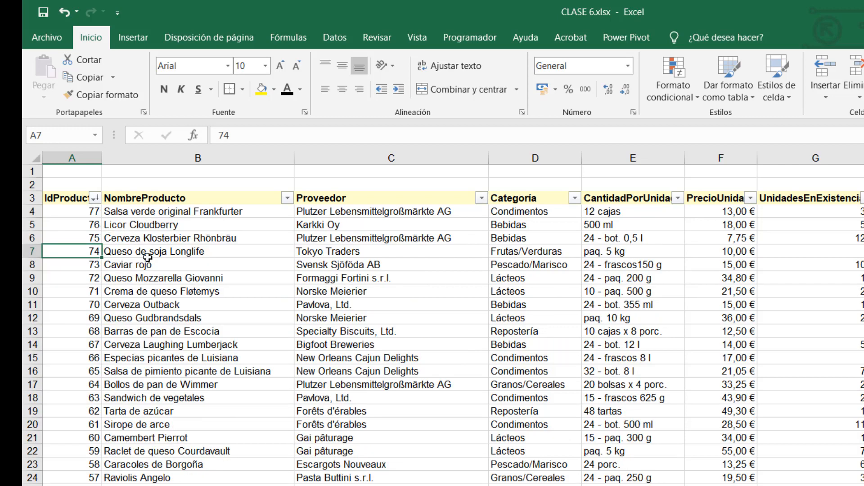
{"action": "scroll", "coordinate": [148, 257], "scroll_direction": "down", "scroll_amount": 20}
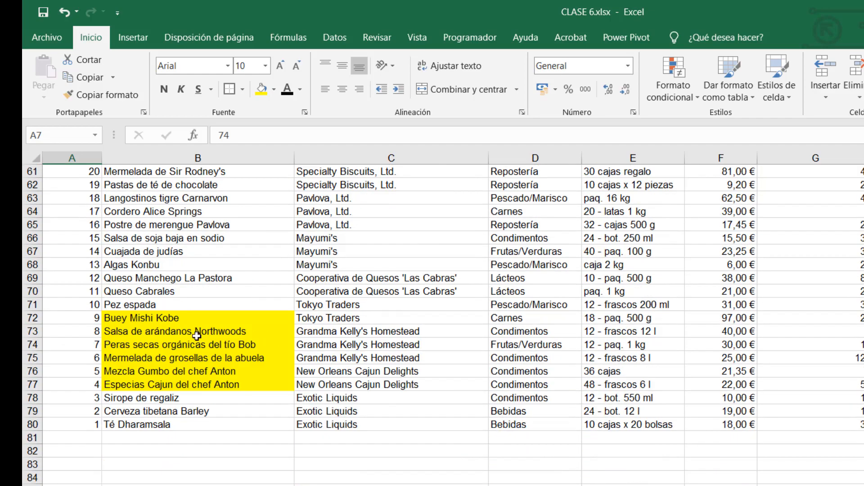
{"action": "scroll", "coordinate": [197, 335], "scroll_direction": "up", "scroll_amount": 20}
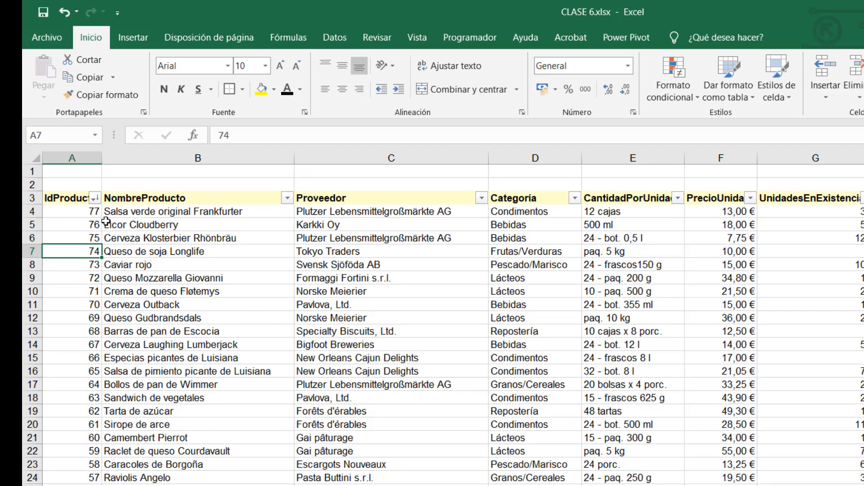
{"action": "left_click", "coordinate": [97, 200]}
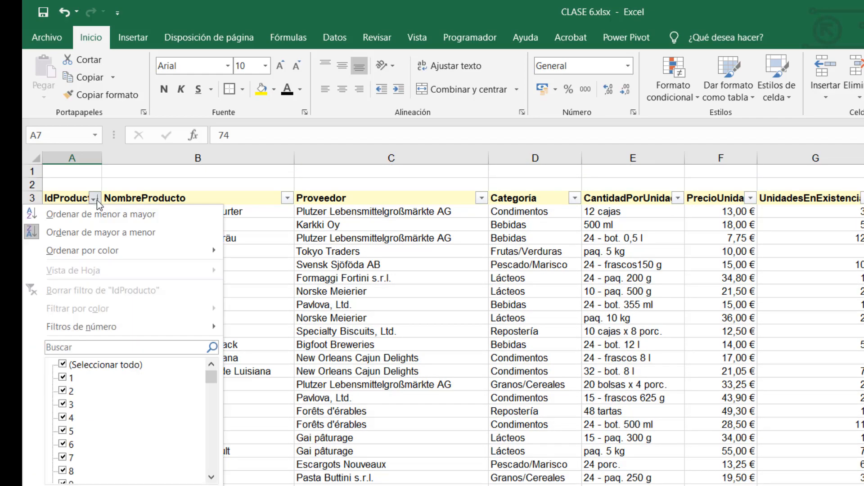
{"action": "left_click", "coordinate": [383, 275]}
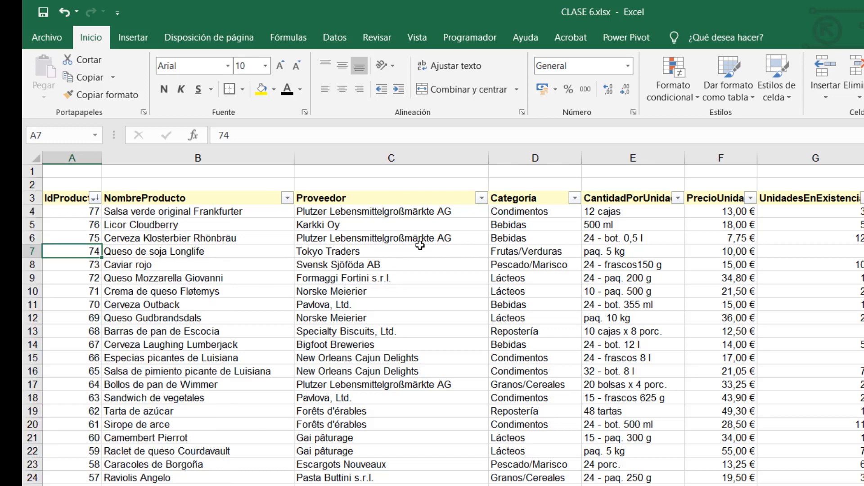
- Sort the table by Proveedor from A to Z using its column filter
{"action": "left_click", "coordinate": [481, 199]}
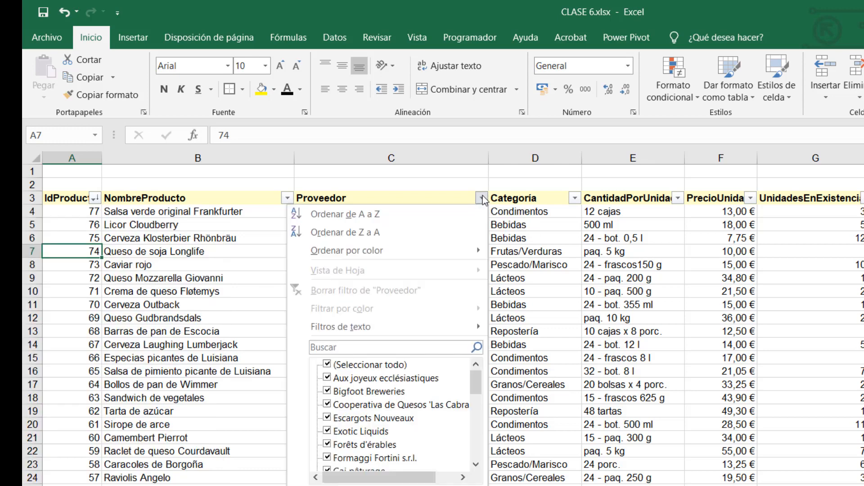
{"action": "left_click", "coordinate": [363, 214]}
{"action": "scroll", "coordinate": [372, 322], "scroll_direction": "down", "scroll_amount": 3}
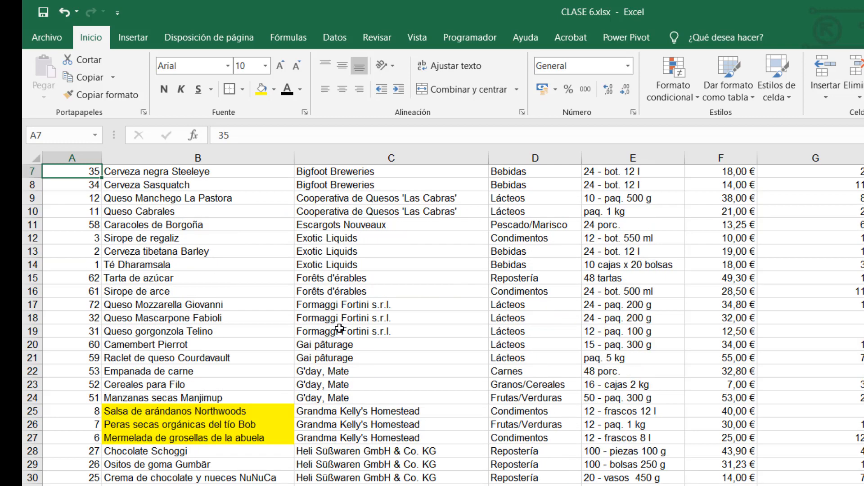
- Examine where the yellow NombreProducto cells are located throughout the table sorted by supplier
{"action": "left_click", "coordinate": [141, 371]}
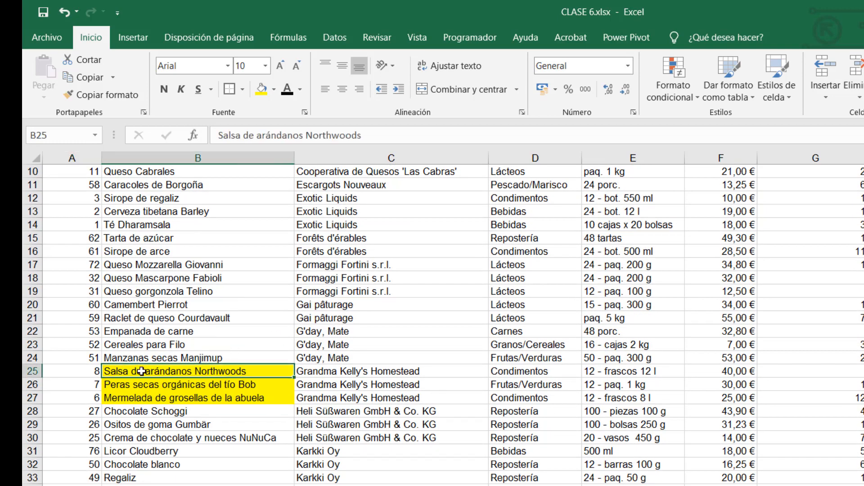
{"action": "left_click", "coordinate": [154, 384]}
{"action": "left_click", "coordinate": [164, 399]}
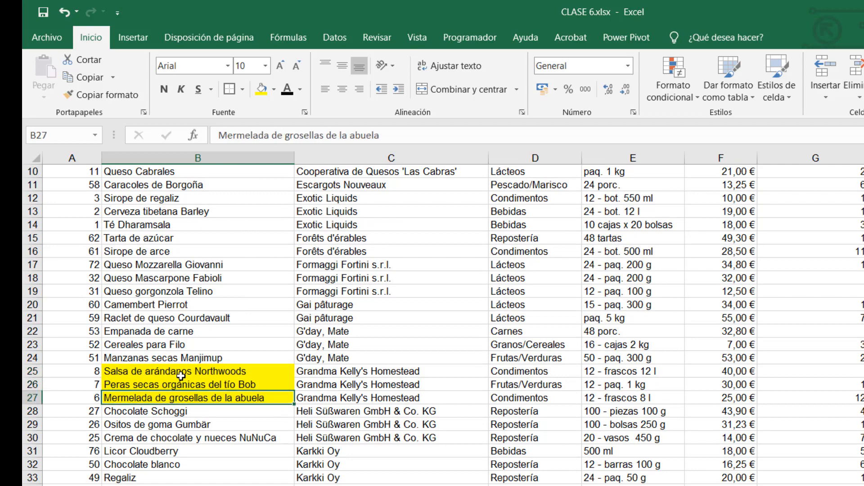
{"action": "left_click", "coordinate": [181, 373]}
{"action": "left_click", "coordinate": [178, 386]}
{"action": "left_click", "coordinate": [179, 408]}
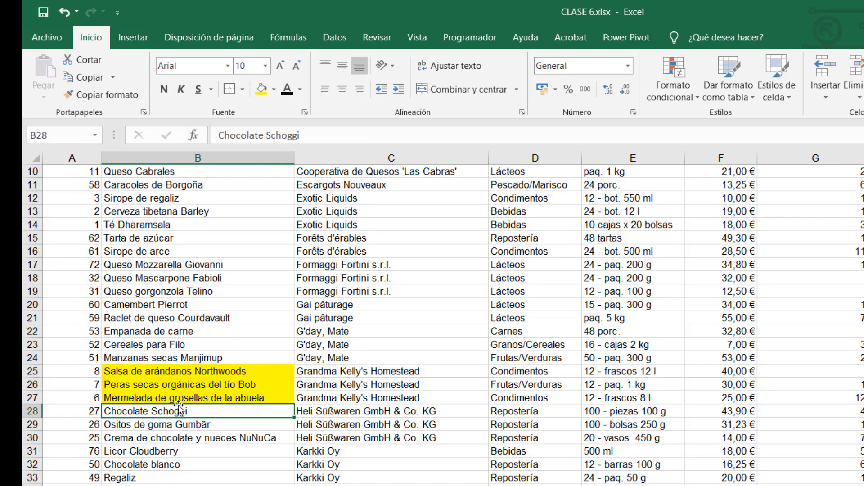
{"action": "scroll", "coordinate": [244, 365], "scroll_direction": "down", "scroll_amount": 9}
{"action": "left_click", "coordinate": [206, 320]}
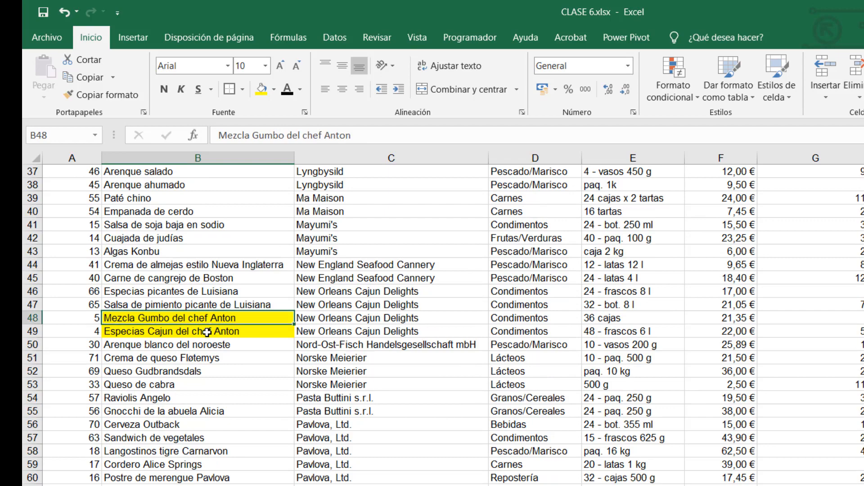
{"action": "left_click", "coordinate": [207, 333]}
{"action": "scroll", "coordinate": [229, 370], "scroll_direction": "down", "scroll_amount": 6}
{"action": "left_click", "coordinate": [178, 478]}
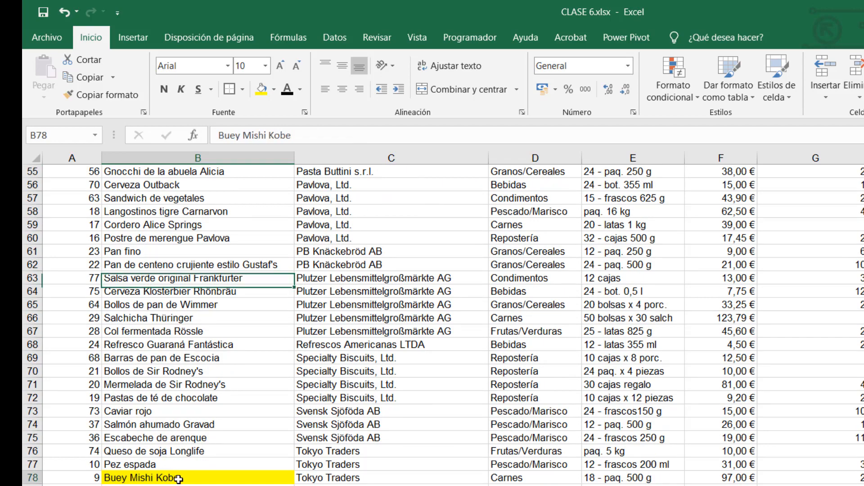
{"action": "scroll", "coordinate": [217, 387], "scroll_direction": "up", "scroll_amount": 18}
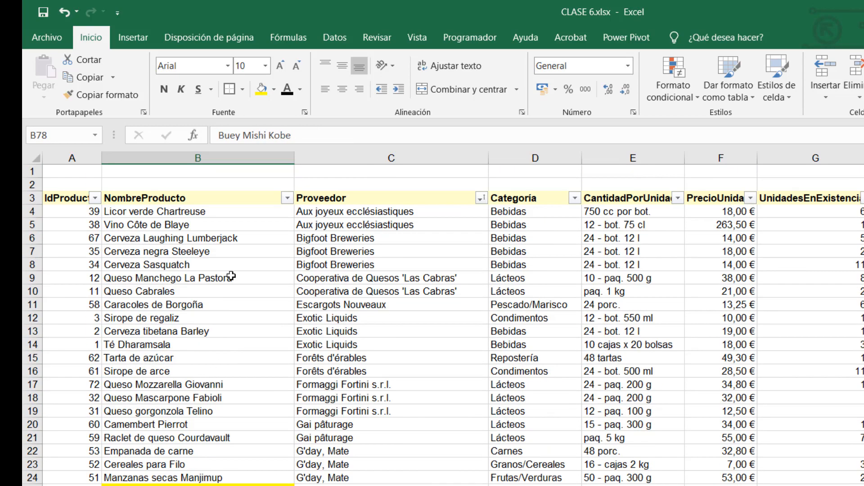
- Sort NombreProducto by the yellow cell colour and review the column's other sort options
{"action": "left_click", "coordinate": [287, 198]}
{"action": "mouse_move", "coordinate": [199, 255]}
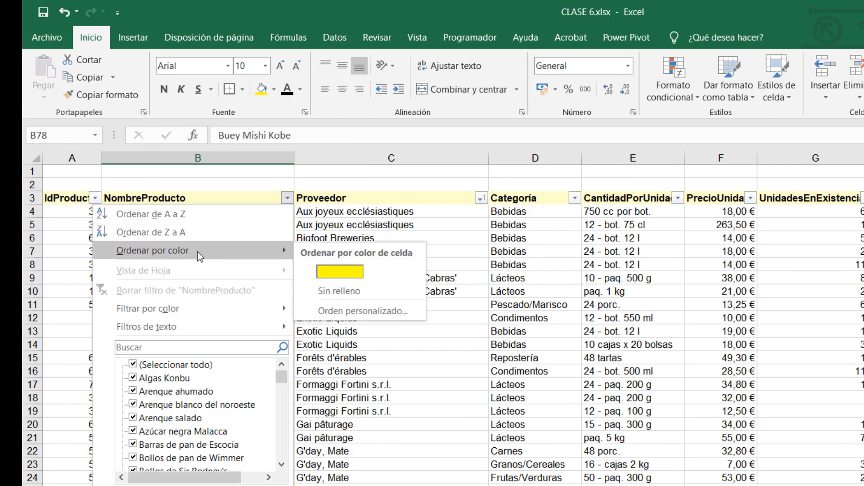
{"action": "left_click", "coordinate": [345, 273]}
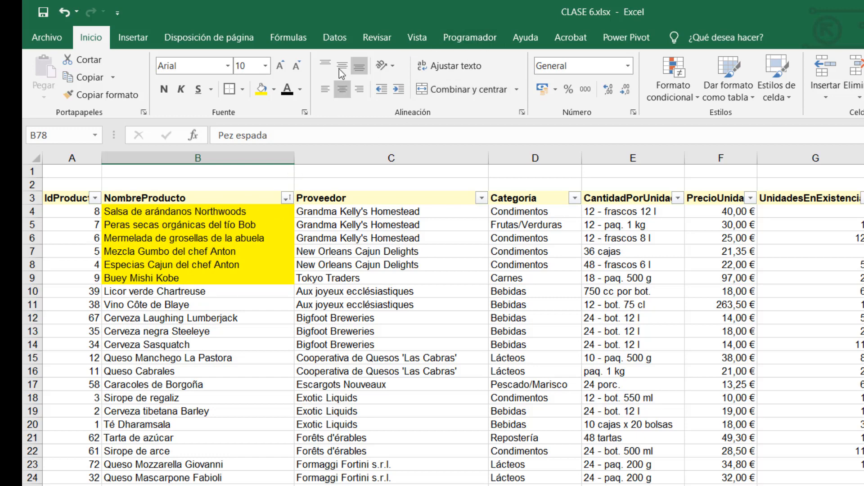
{"action": "left_click", "coordinate": [336, 39]}
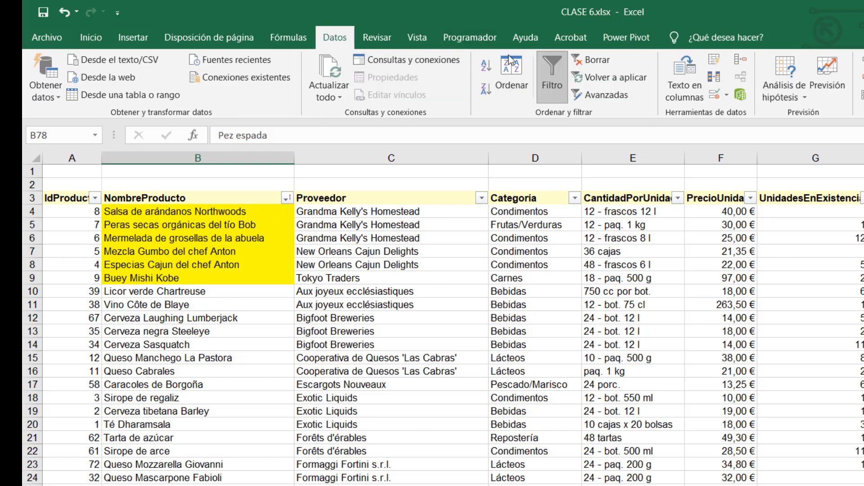
{"action": "left_click", "coordinate": [286, 198]}
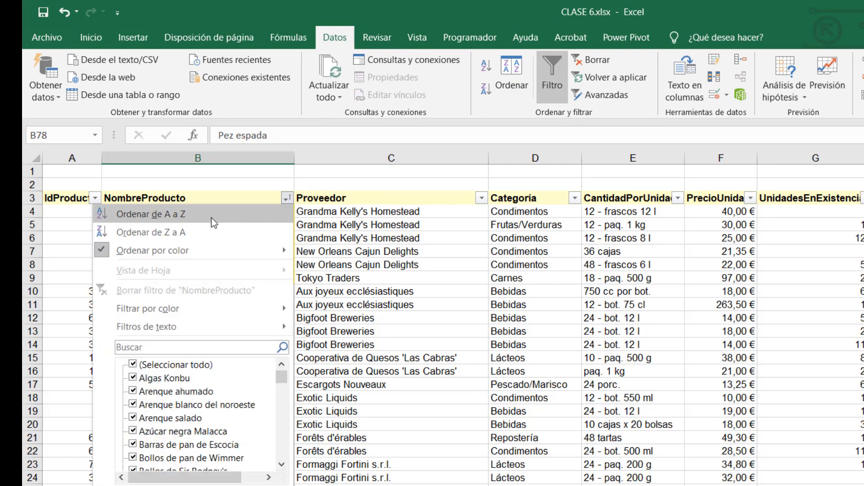
{"action": "left_click", "coordinate": [482, 201]}
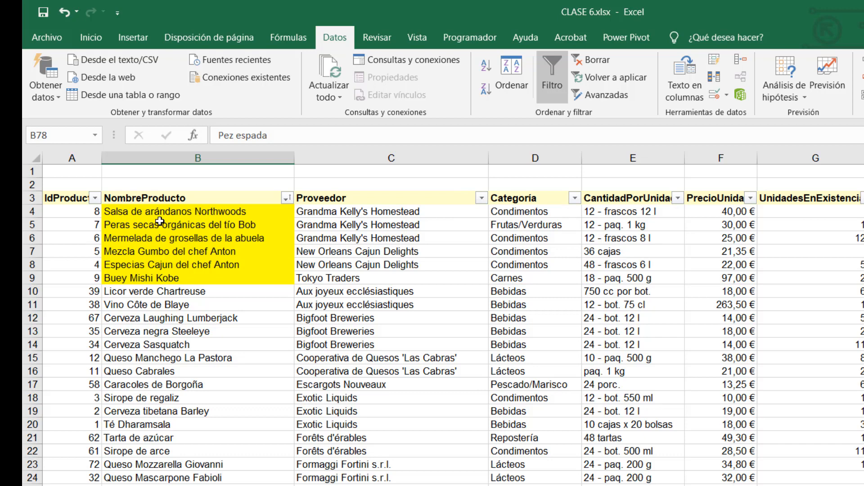
- Remove the yellow fill from the NombreProducto cells B4:B9
{"action": "left_click_drag", "start_coordinate": [145, 212], "coordinate": [172, 277]}
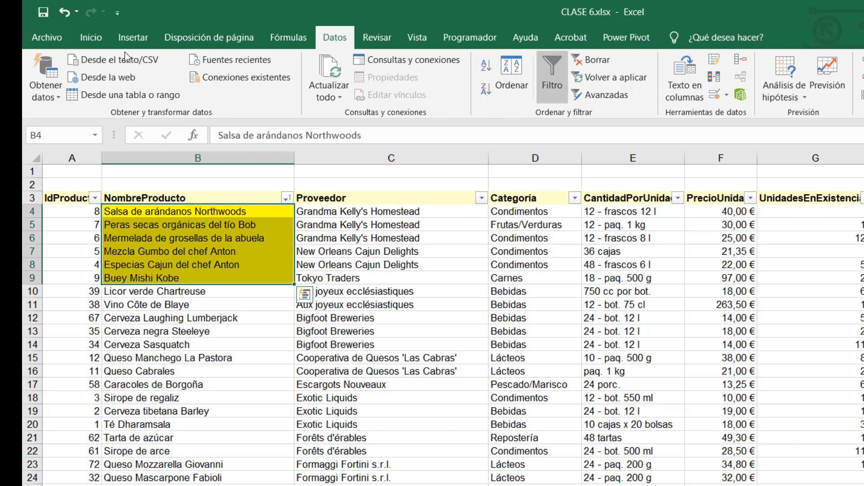
{"action": "left_click", "coordinate": [87, 37]}
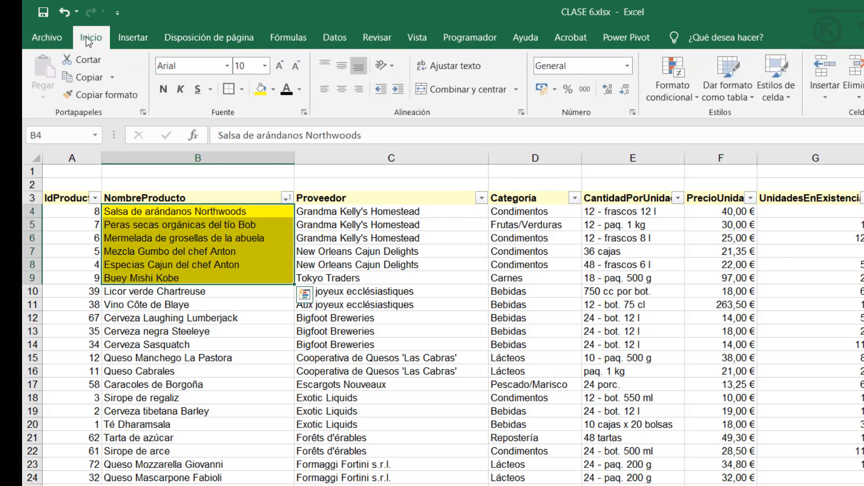
{"action": "left_click", "coordinate": [274, 92]}
{"action": "left_click", "coordinate": [311, 223]}
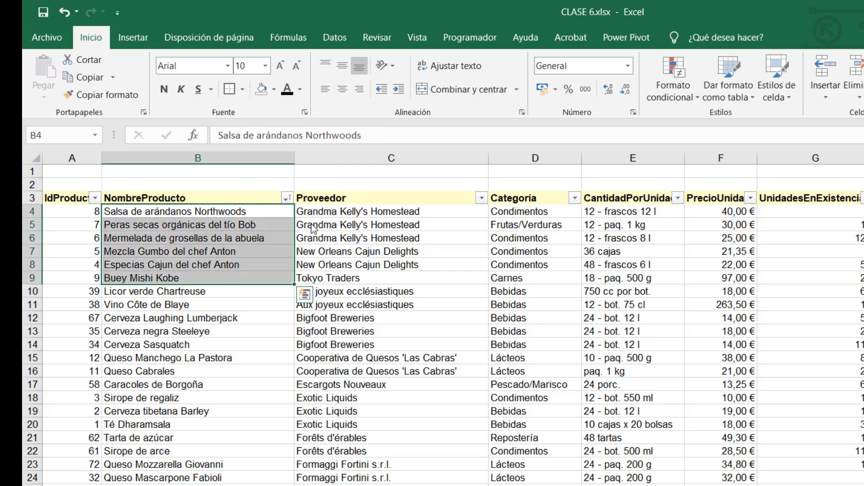
{"action": "left_click", "coordinate": [247, 331]}
- Sort the table by IdProducto from smallest to largest using its column filter
{"action": "left_click", "coordinate": [50, 239]}
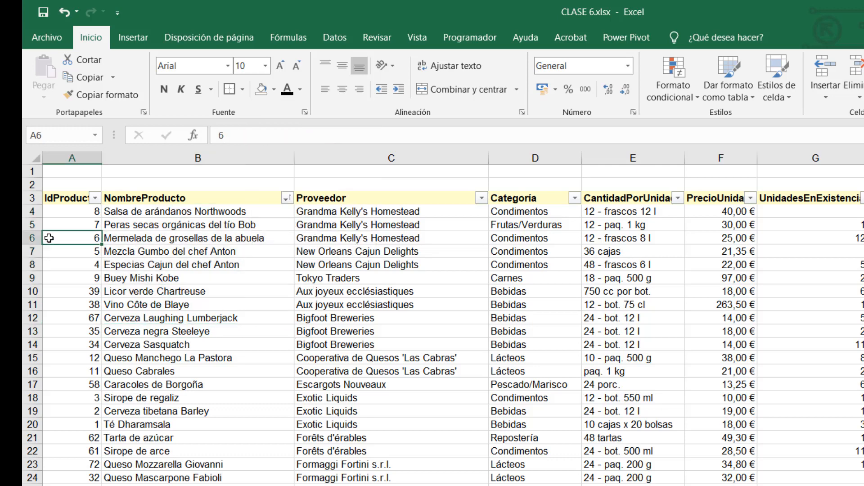
{"action": "left_click", "coordinate": [94, 199]}
{"action": "left_click", "coordinate": [93, 214]}
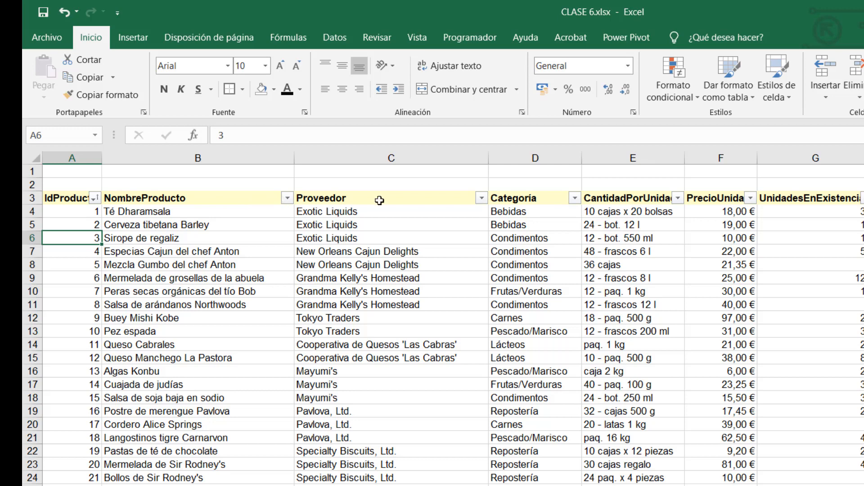
- Filter Proveedor to only Aux joyeux ecclésiastiques, Bigfoot Breweries and Cooperativa de Quesos 'Las Cabras'
{"action": "left_click", "coordinate": [425, 155]}
{"action": "left_click", "coordinate": [451, 245]}
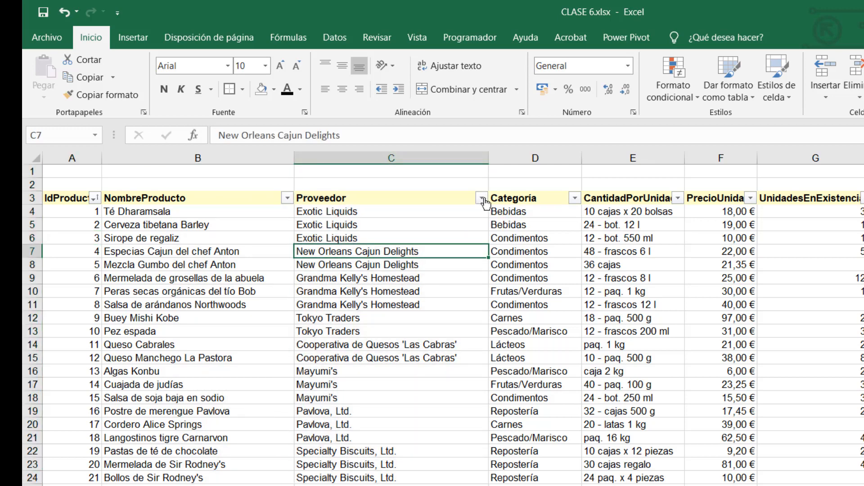
{"action": "left_click", "coordinate": [482, 198]}
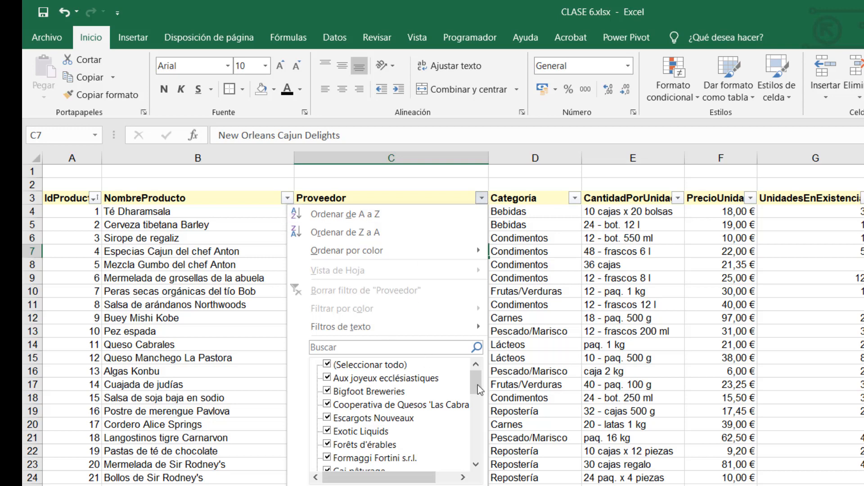
{"action": "mouse_move", "coordinate": [478, 386]}
{"action": "left_mouse_down"}
{"action": "mouse_move", "coordinate": [477, 451]}
{"action": "mouse_move", "coordinate": [478, 386]}
{"action": "left_mouse_up"}
{"action": "left_click", "coordinate": [381, 365]}
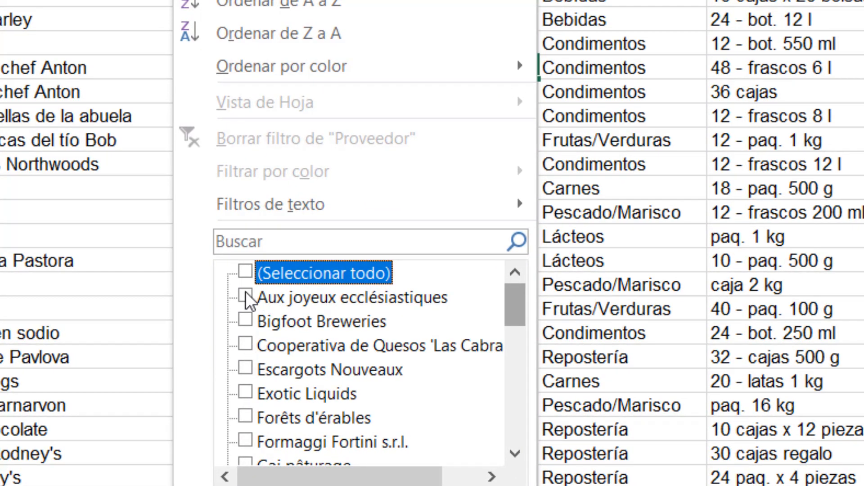
{"action": "left_click", "coordinate": [246, 296]}
{"action": "left_click", "coordinate": [246, 320]}
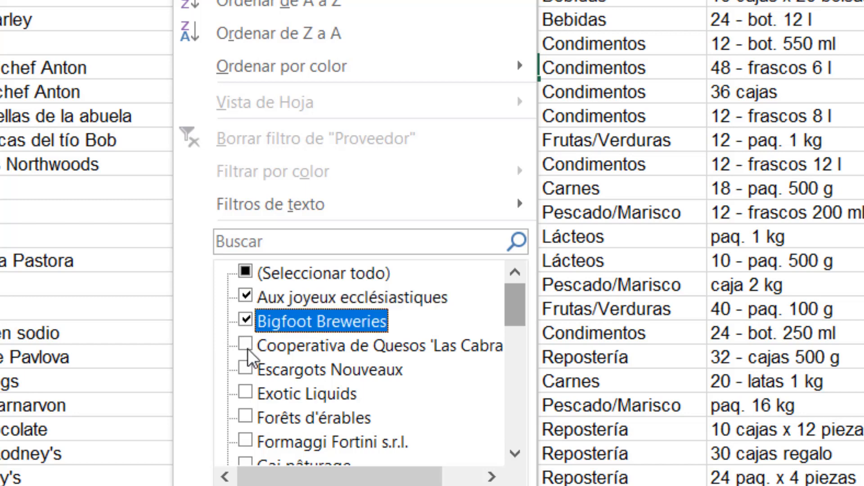
{"action": "left_click", "coordinate": [246, 347]}
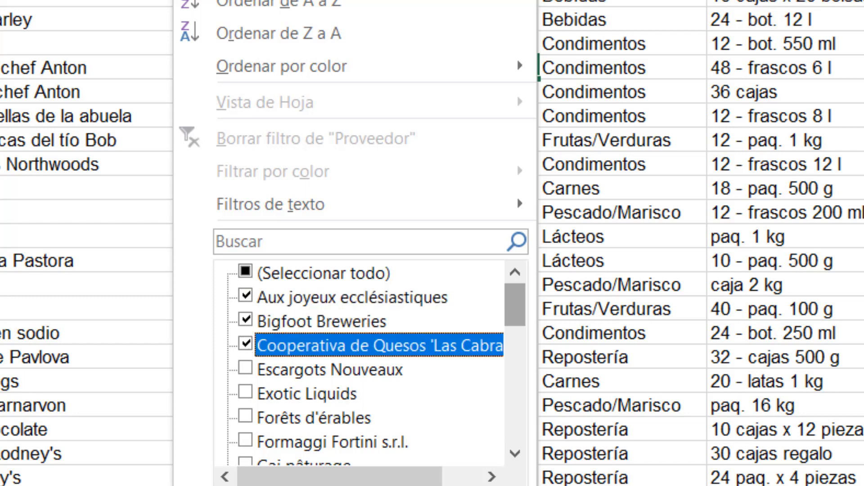
{"action": "left_click", "coordinate": [392, 485]}
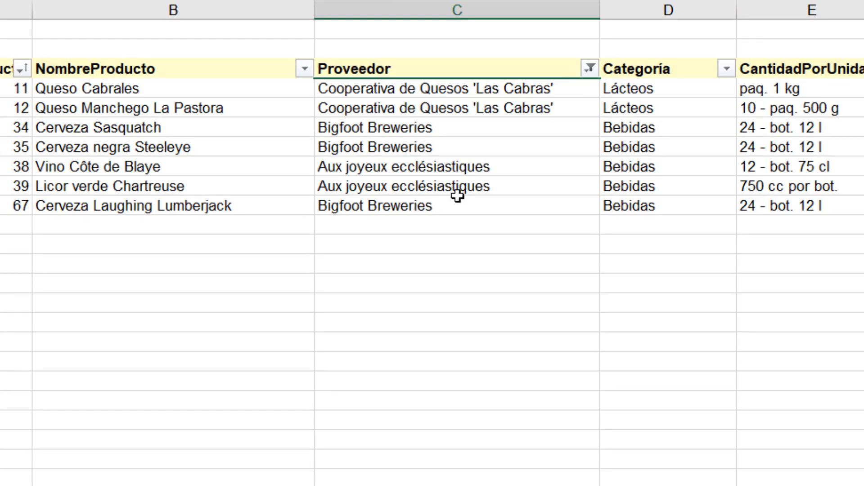
- Reselect all suppliers in the Proveedor filter to restore every row of the table
{"action": "left_click", "coordinate": [590, 68]}
{"action": "left_click", "coordinate": [455, 314]}
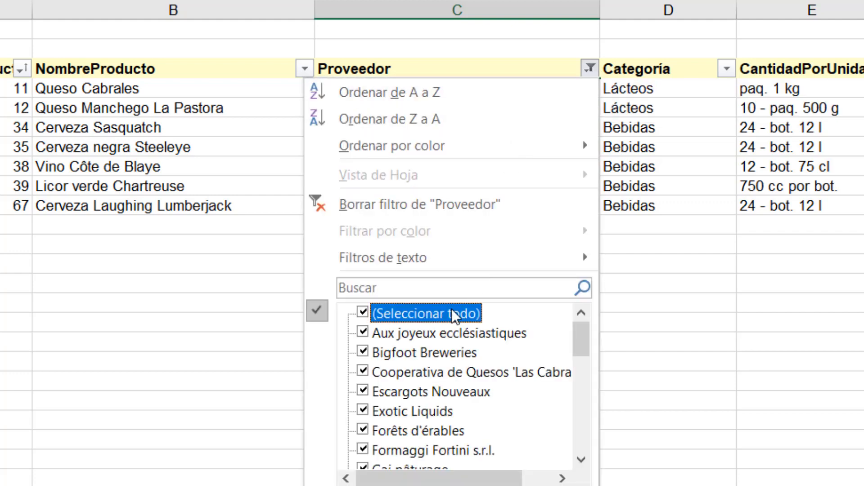
{"action": "key", "text": "Return"}
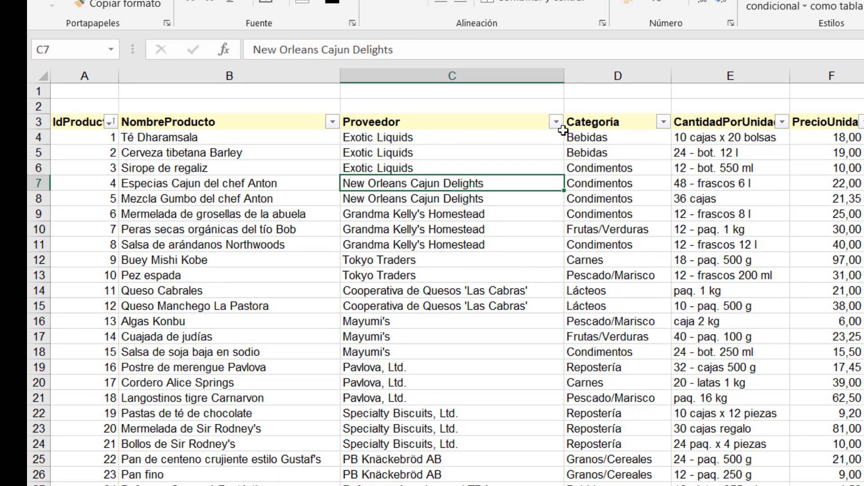
- Try to exclude a supplier from Proveedor with a "no es igual a" text filter set to "Exotic Liguids"
{"action": "left_click", "coordinate": [556, 122]}
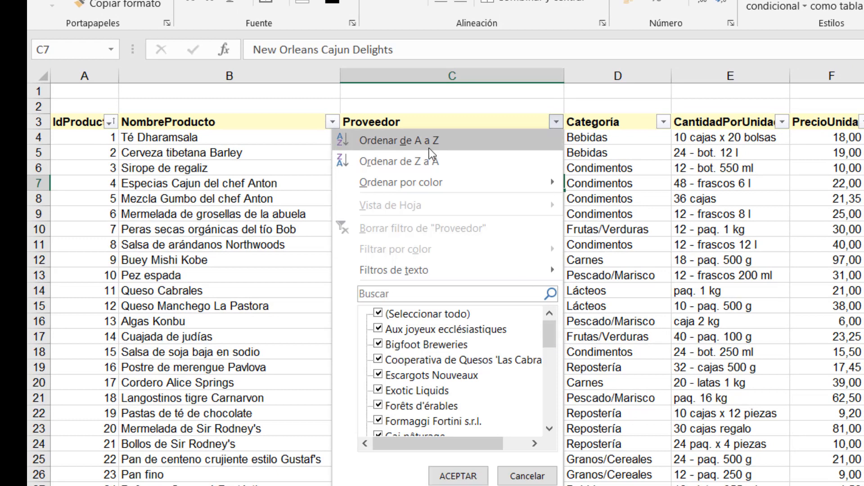
{"action": "mouse_move", "coordinate": [391, 268]}
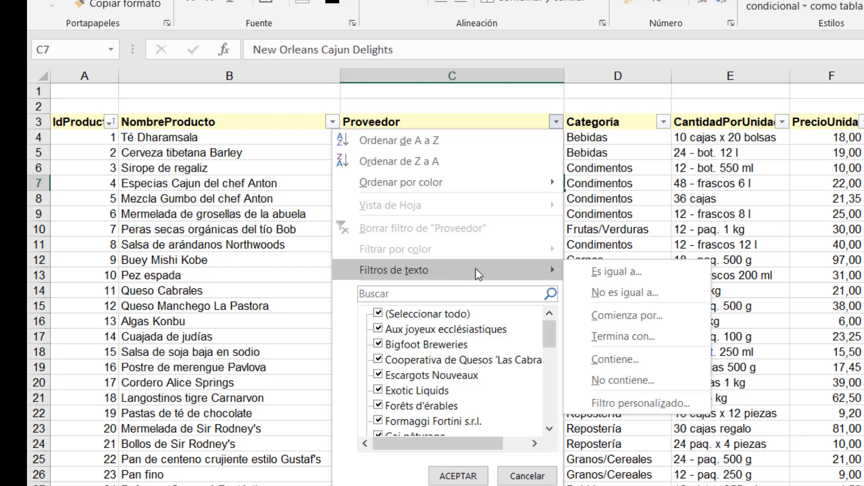
{"action": "left_click", "coordinate": [645, 294]}
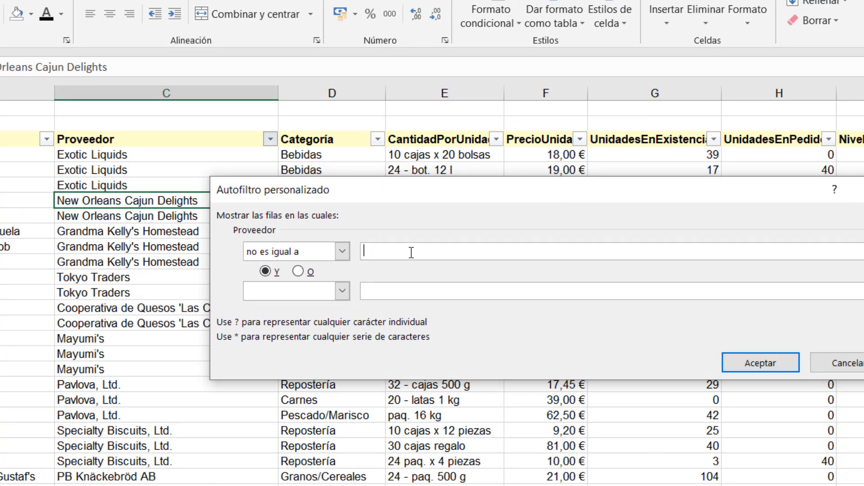
{"action": "type", "text": "Exotic Liquids"}
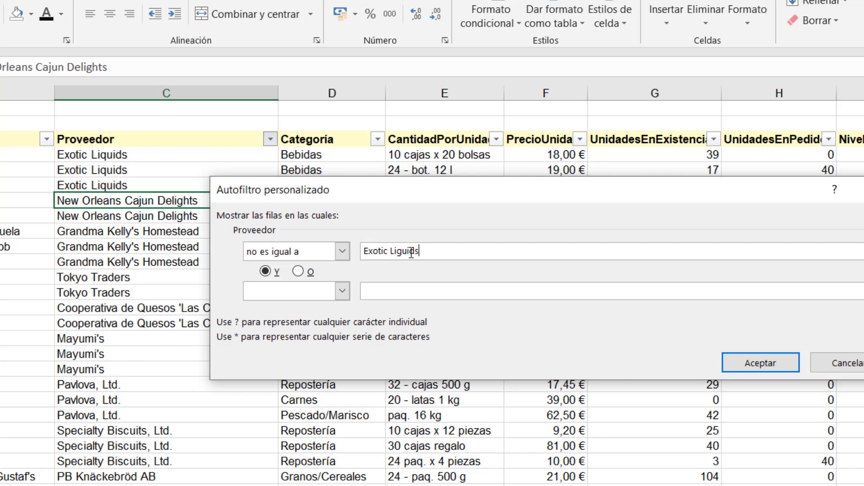
{"action": "left_click", "coordinate": [766, 363]}
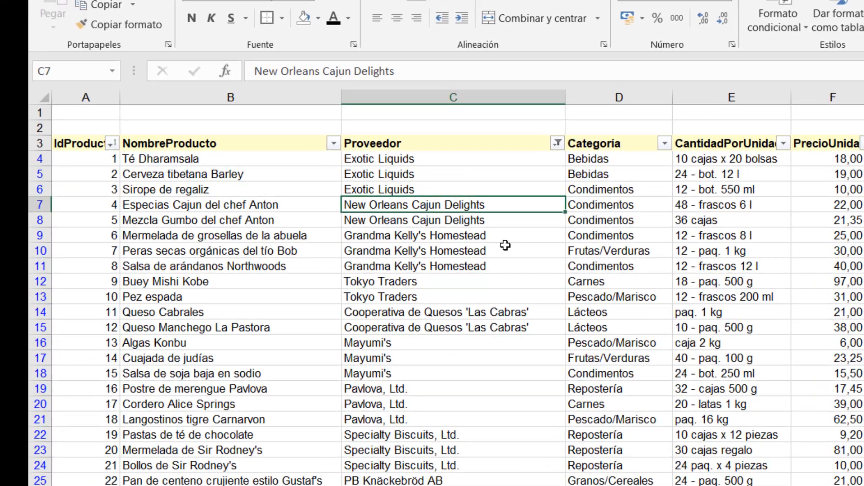
- Examine the Proveedor values throughout the table and the column's filter options to check the exclusion filter
{"action": "left_click", "coordinate": [312, 244]}
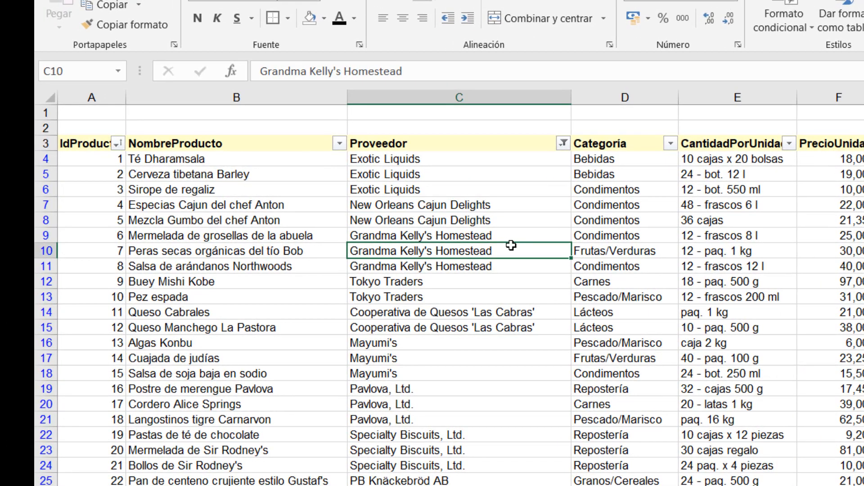
{"action": "scroll", "coordinate": [511, 245], "scroll_direction": "down", "scroll_amount": 6}
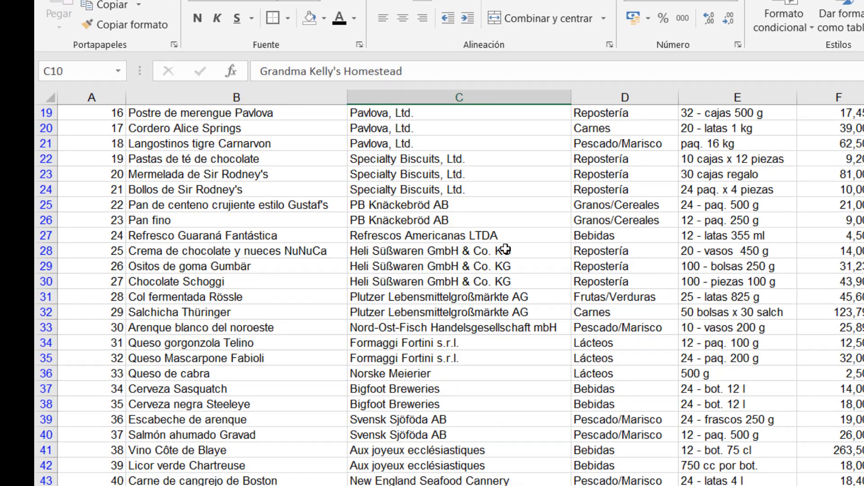
{"action": "scroll", "coordinate": [505, 249], "scroll_direction": "down", "scroll_amount": 14}
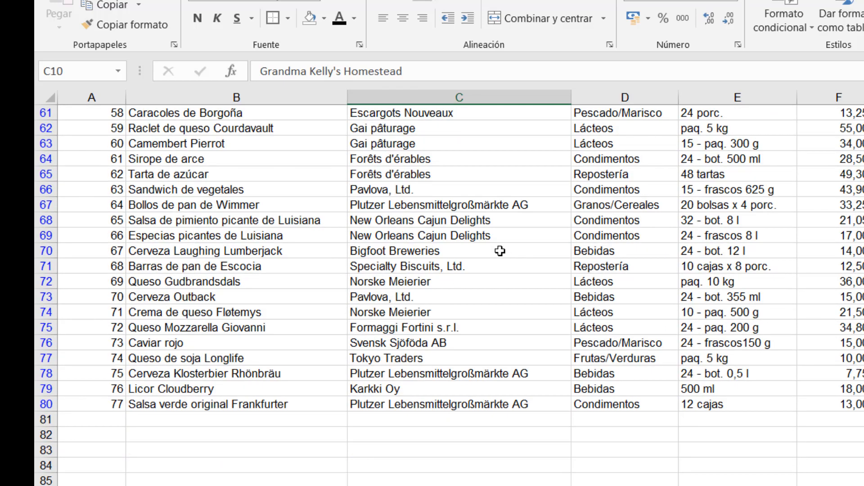
{"action": "scroll", "coordinate": [460, 324], "scroll_direction": "up", "scroll_amount": 17}
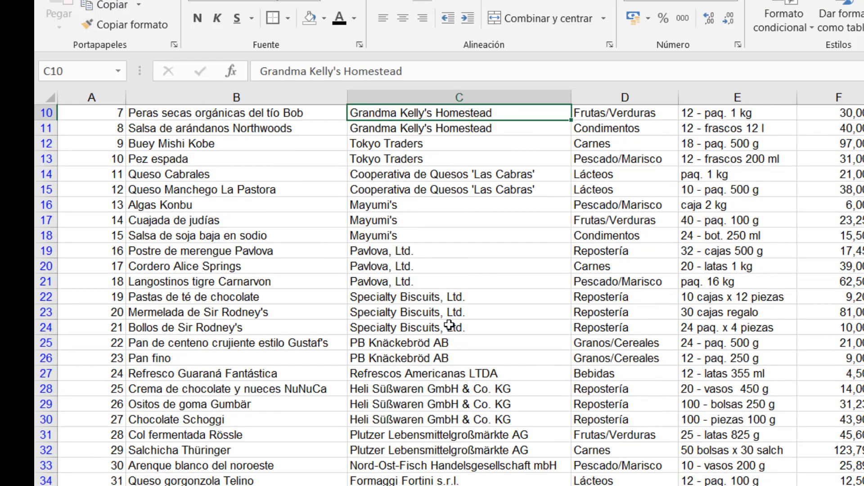
{"action": "scroll", "coordinate": [449, 325], "scroll_direction": "up", "scroll_amount": 3}
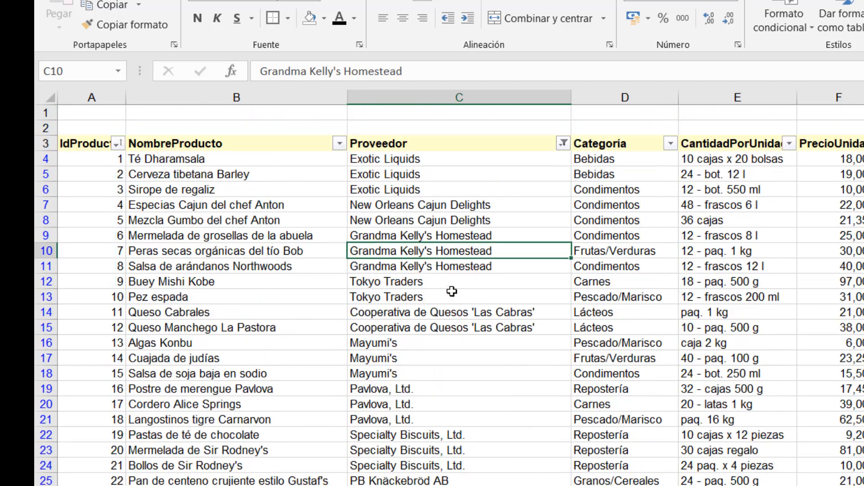
{"action": "left_click", "coordinate": [563, 143]}
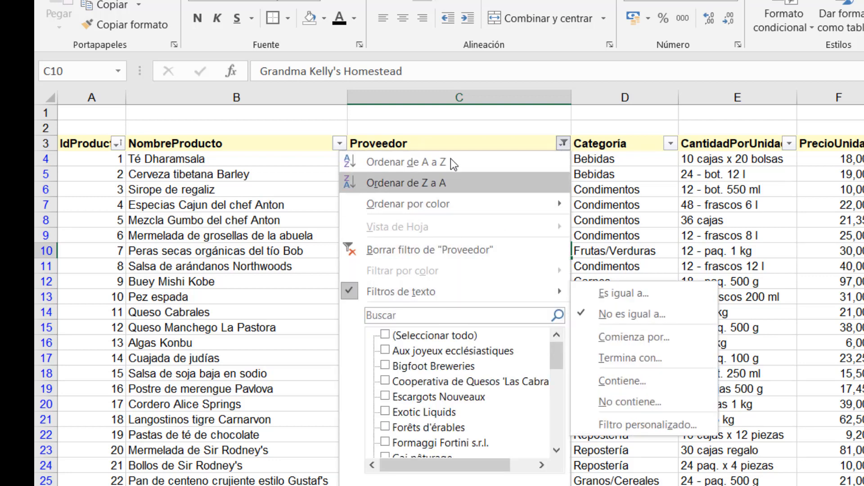
{"action": "left_click", "coordinate": [794, 222]}
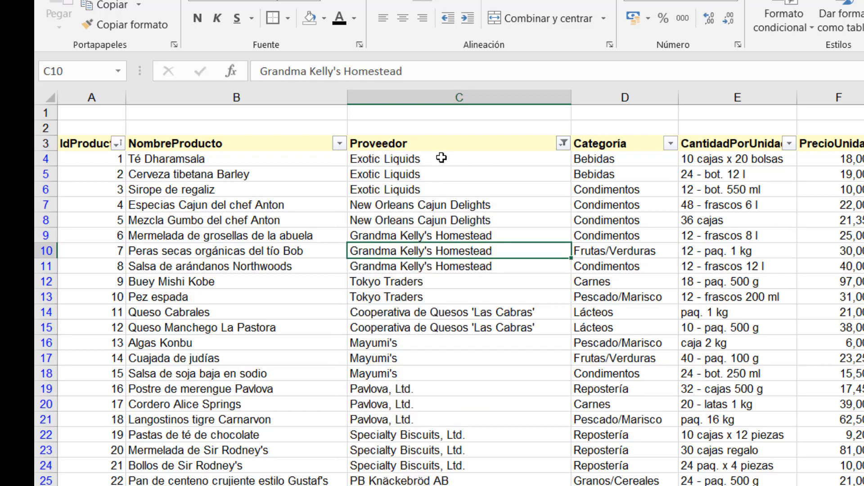
- Check the supplier name entered in the "no es igual a" condition of the Proveedor filter
{"action": "left_click", "coordinate": [563, 143]}
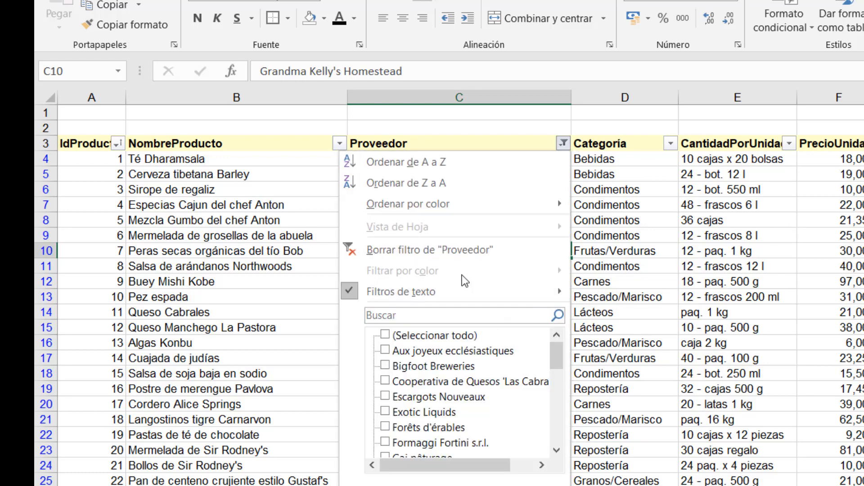
{"action": "mouse_move", "coordinate": [465, 285]}
{"action": "left_click", "coordinate": [637, 309]}
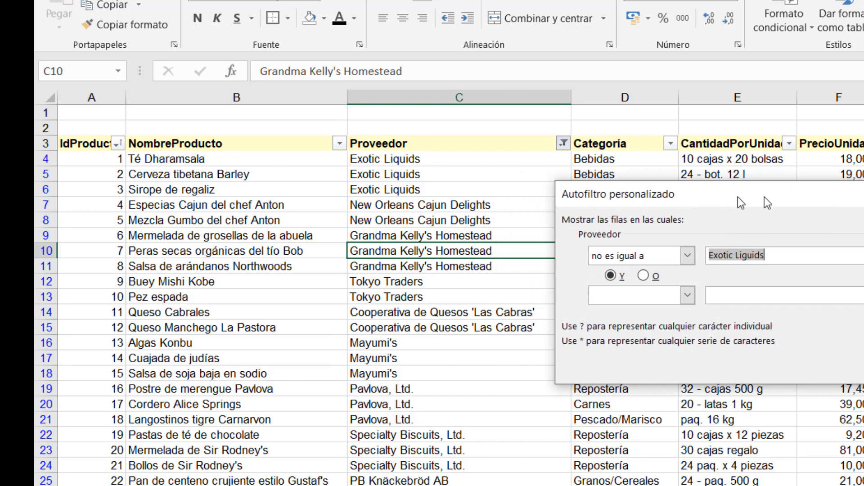
{"action": "left_click_drag", "start_coordinate": [687, 200], "coordinate": [770, 200]}
{"action": "left_click", "coordinate": [816, 255]}
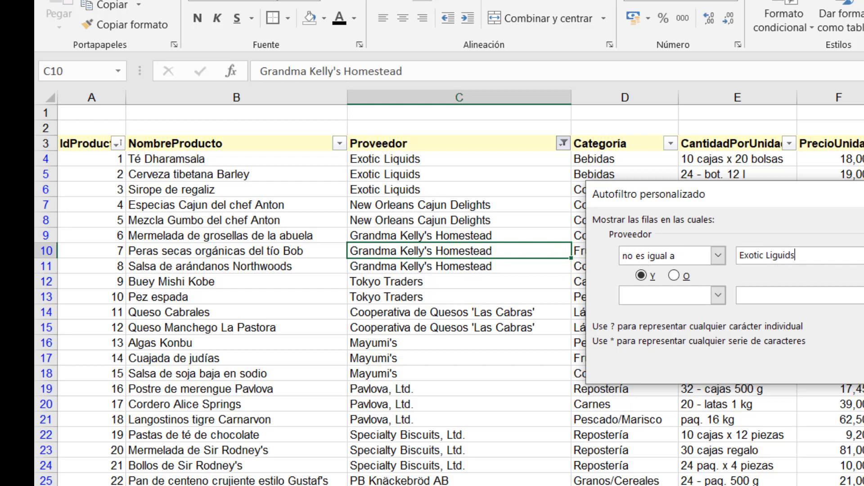
{"action": "key", "text": "Return"}
- Copy the supplier name "Exotic Liquids" from the contents of cell C4
{"action": "left_click", "coordinate": [428, 160]}
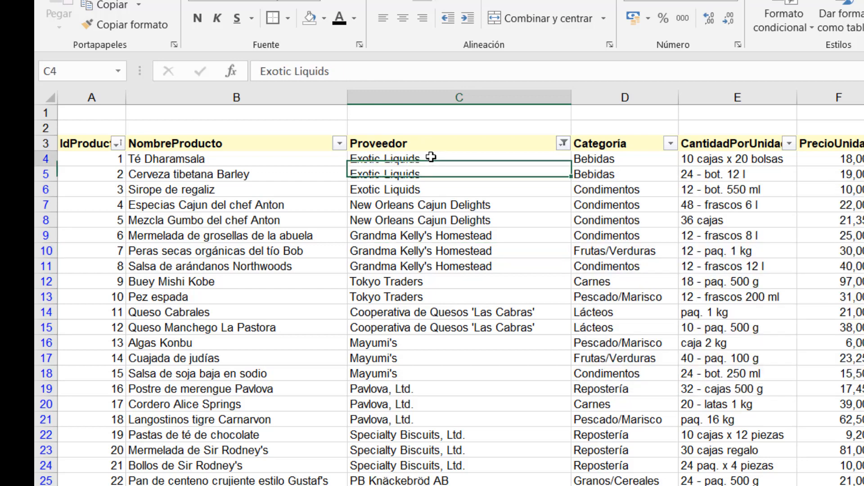
{"action": "left_click_drag", "start_coordinate": [336, 71], "coordinate": [247, 64]}
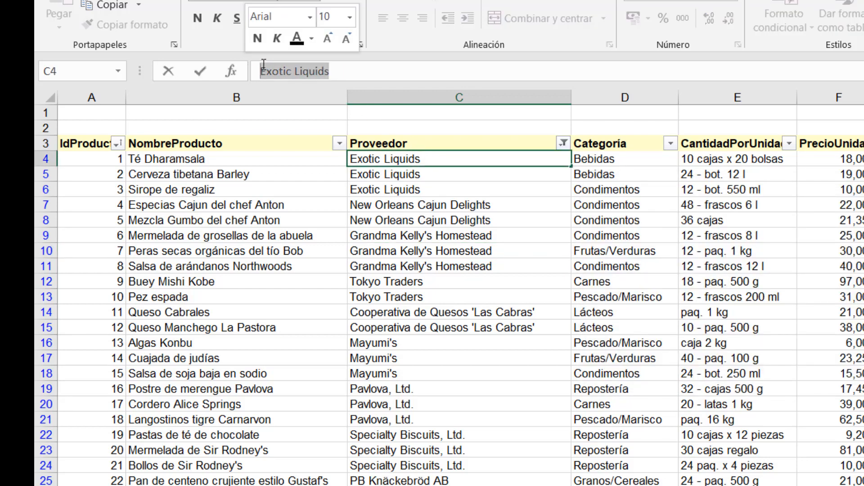
{"action": "right_click", "coordinate": [282, 66]}
{"action": "left_click", "coordinate": [345, 103]}
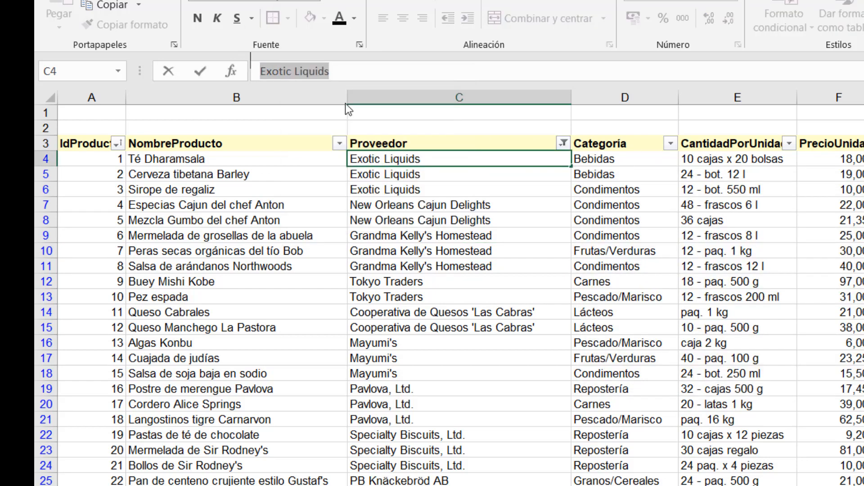
{"action": "left_click", "coordinate": [739, 300]}
- Replace the Proveedor "no es igual a" filter value with the copied "Exotic Liquids" and review the filtered rows
{"action": "left_click", "coordinate": [563, 143]}
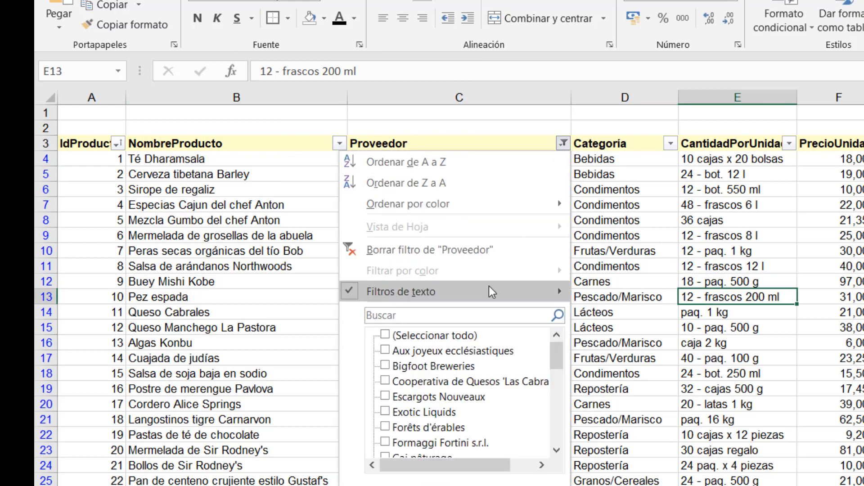
{"action": "mouse_move", "coordinate": [488, 291]}
{"action": "left_click", "coordinate": [640, 310]}
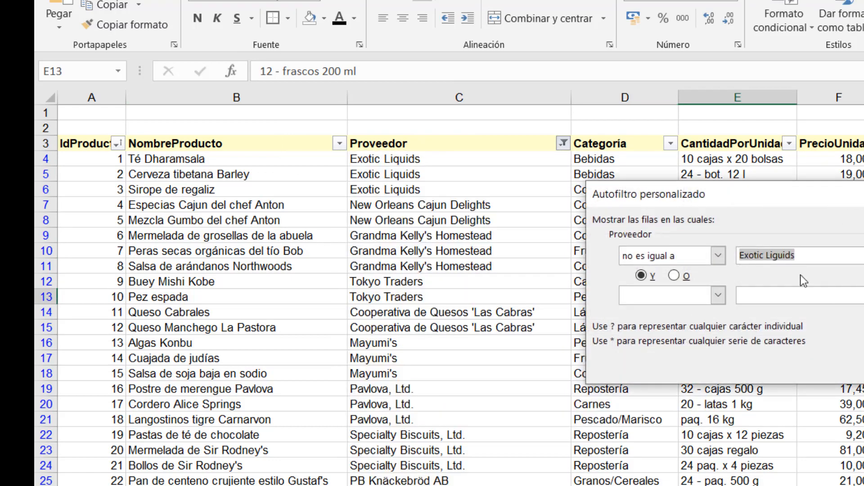
{"action": "right_click", "coordinate": [773, 253]}
{"action": "left_click", "coordinate": [811, 307]}
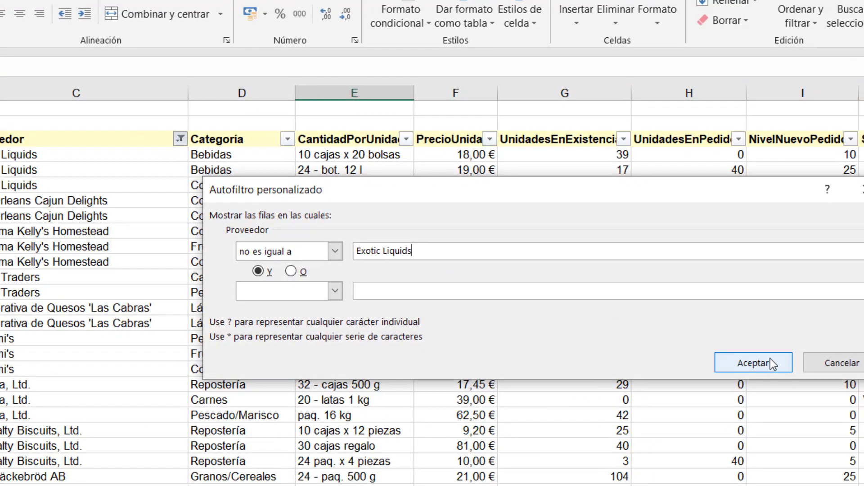
{"action": "left_click", "coordinate": [809, 363]}
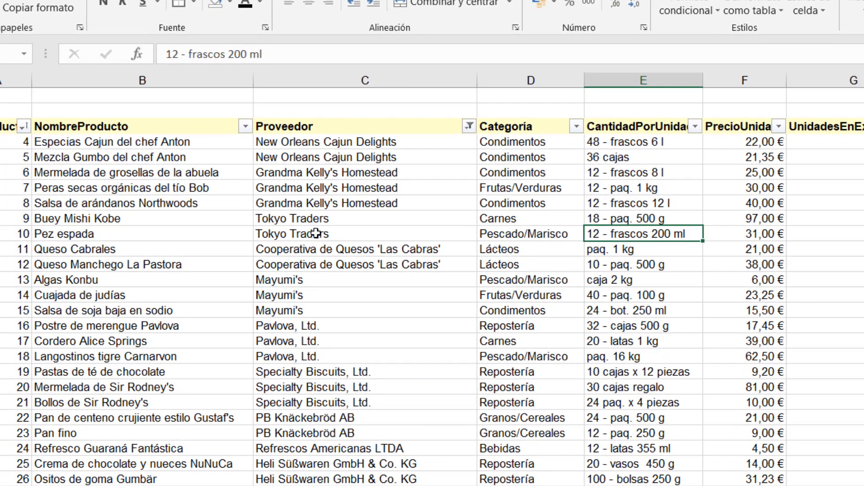
{"action": "scroll", "coordinate": [272, 234], "scroll_direction": "down", "scroll_amount": 20}
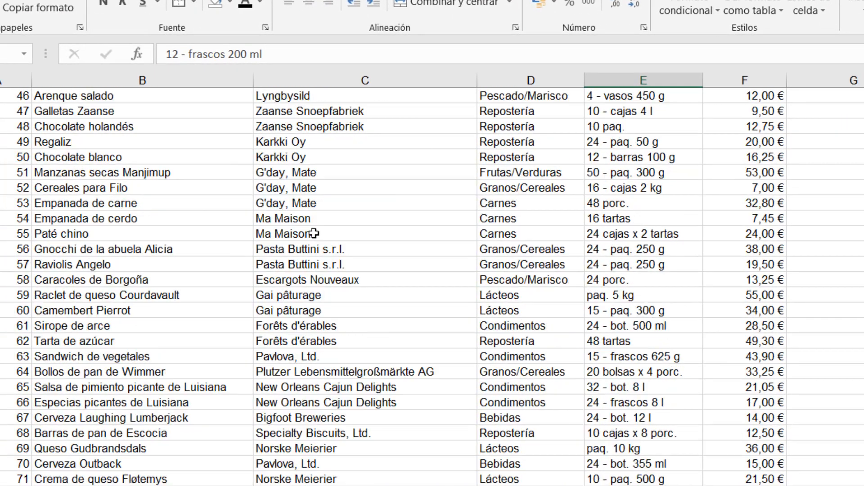
{"action": "scroll", "coordinate": [313, 233], "scroll_direction": "up", "scroll_amount": 20}
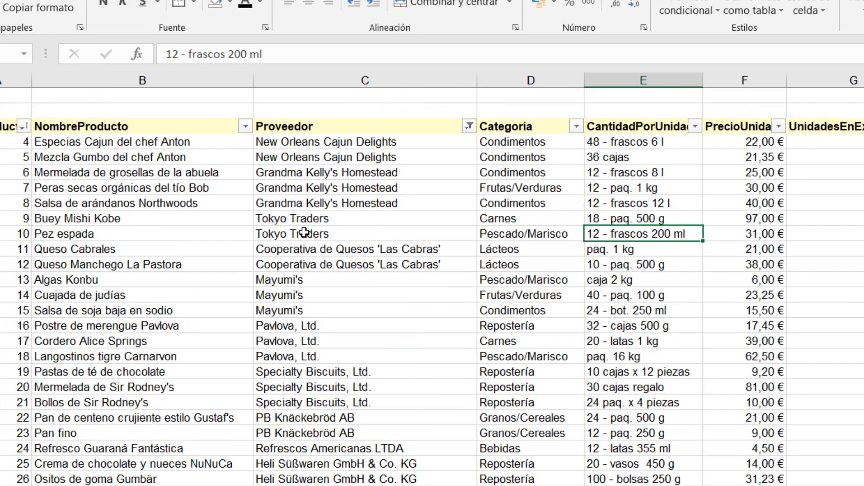
- Review the Proveedor column's "no es igual a" condition for "Exotic Liquids" in the custom filter settings
{"action": "left_click", "coordinate": [469, 127]}
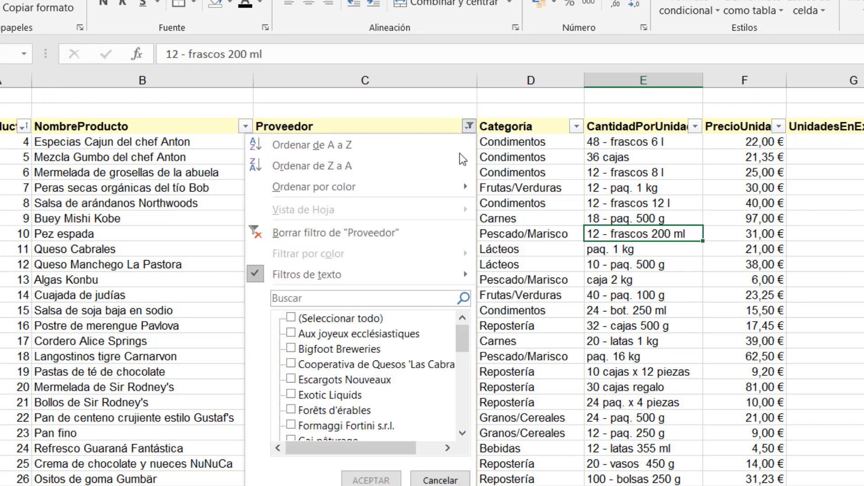
{"action": "mouse_move", "coordinate": [392, 275]}
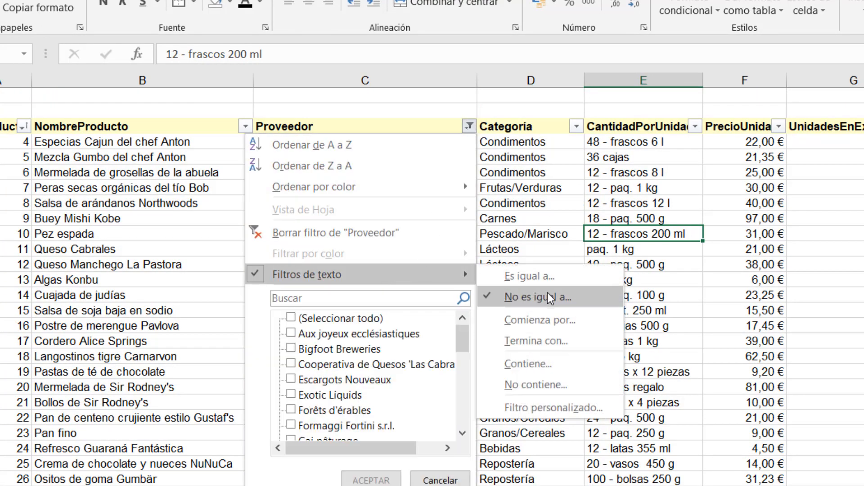
{"action": "left_click", "coordinate": [547, 293]}
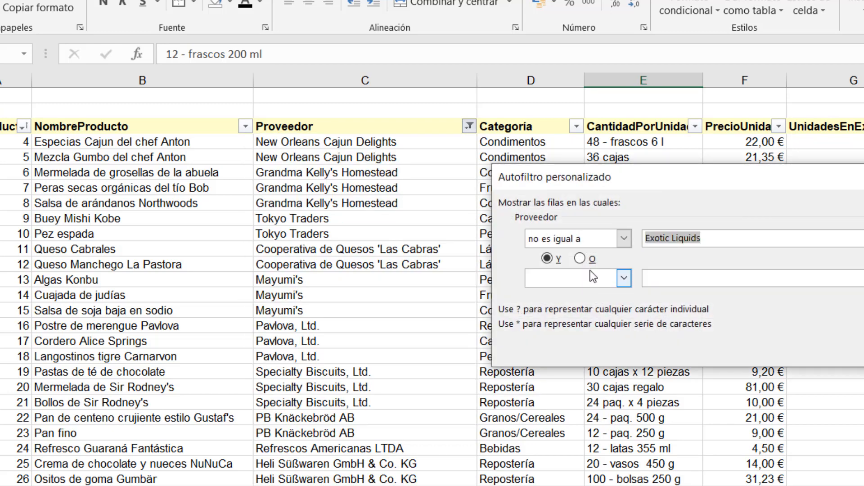
{"action": "left_click_drag", "start_coordinate": [638, 179], "coordinate": [640, 158]}
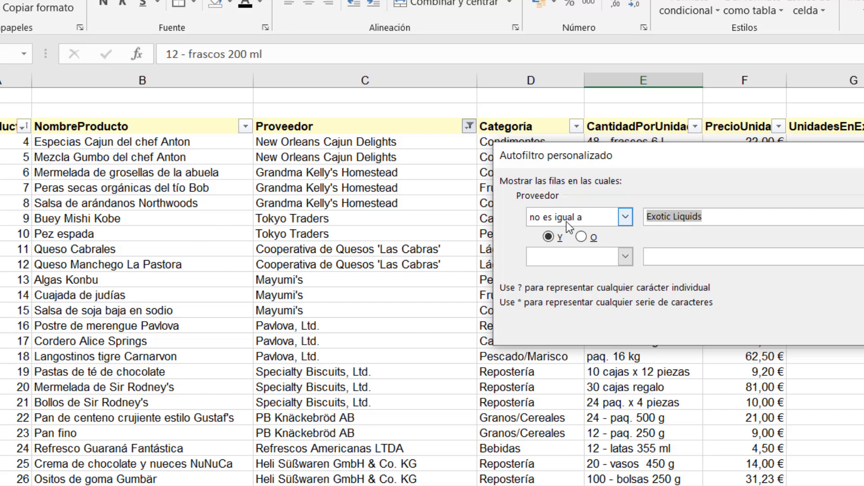
{"action": "left_click", "coordinate": [705, 221]}
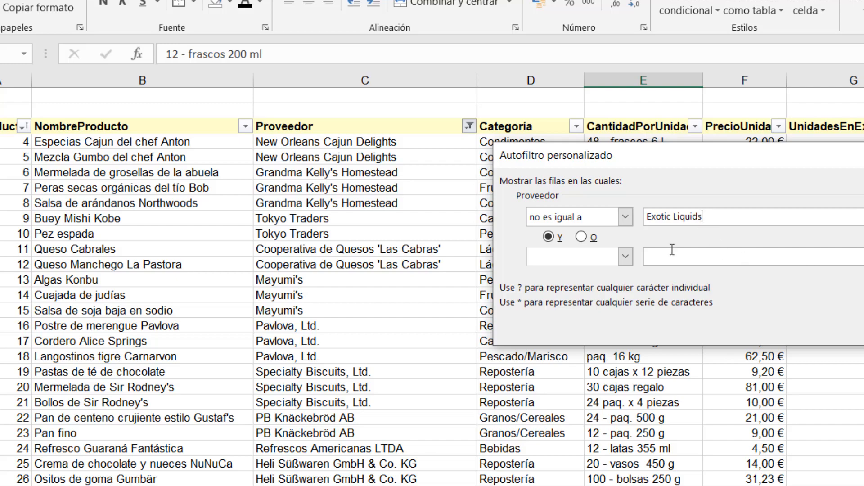
{"action": "key", "text": "Return"}
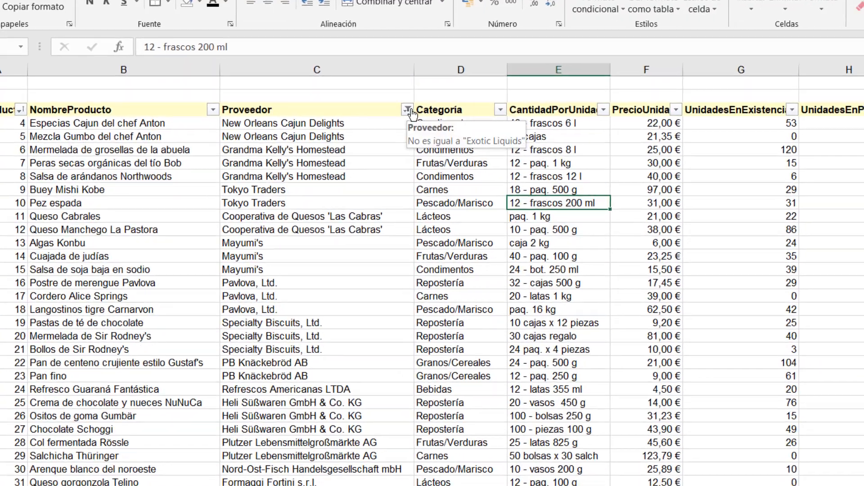
- Clear the Proveedor filter and apply an "es igual a" text filter with the value "Exotic Liquids"
{"action": "left_click", "coordinate": [470, 128]}
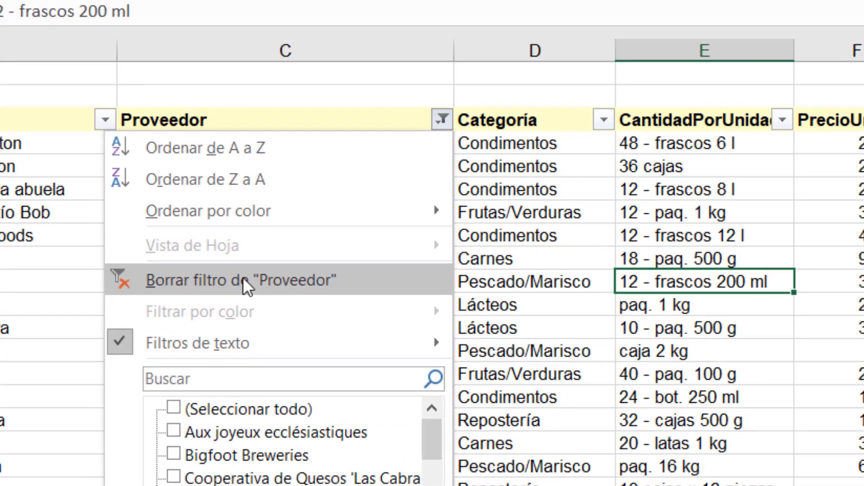
{"action": "left_click", "coordinate": [255, 284]}
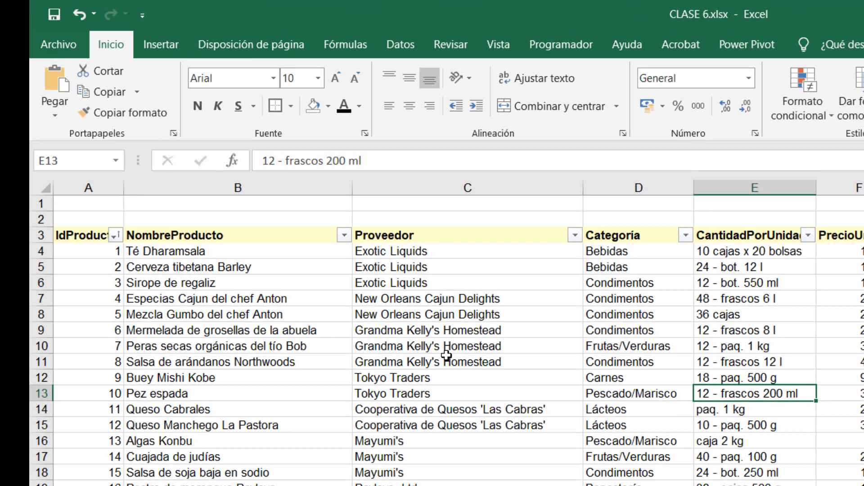
{"action": "left_click", "coordinate": [575, 239]}
{"action": "mouse_move", "coordinate": [435, 387]}
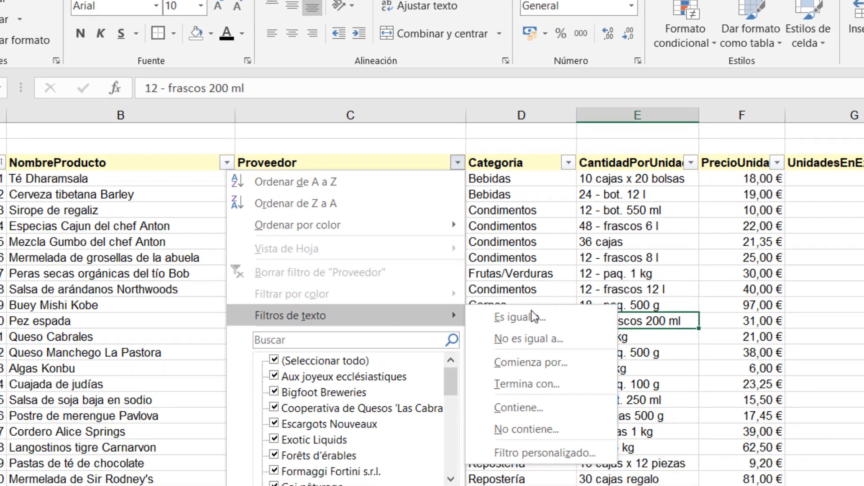
{"action": "left_click", "coordinate": [636, 388]}
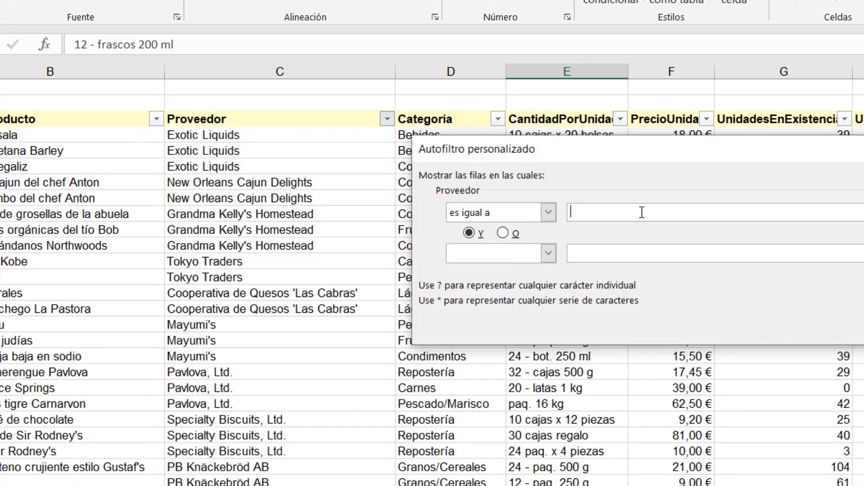
{"action": "type", "text": "Exotic Liquids"}
{"action": "key", "text": "Return"}
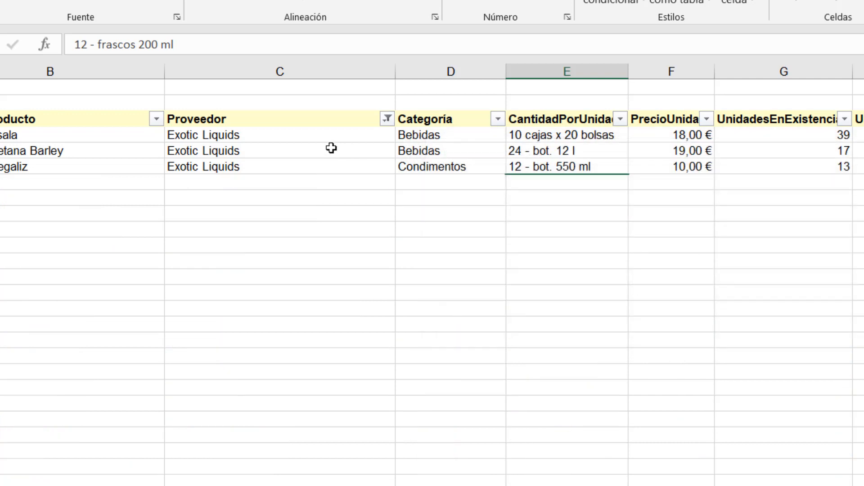
- Clear the Proveedor filter and apply a "termina con" text filter with the value "Ltd."
{"action": "left_click", "coordinate": [387, 120]}
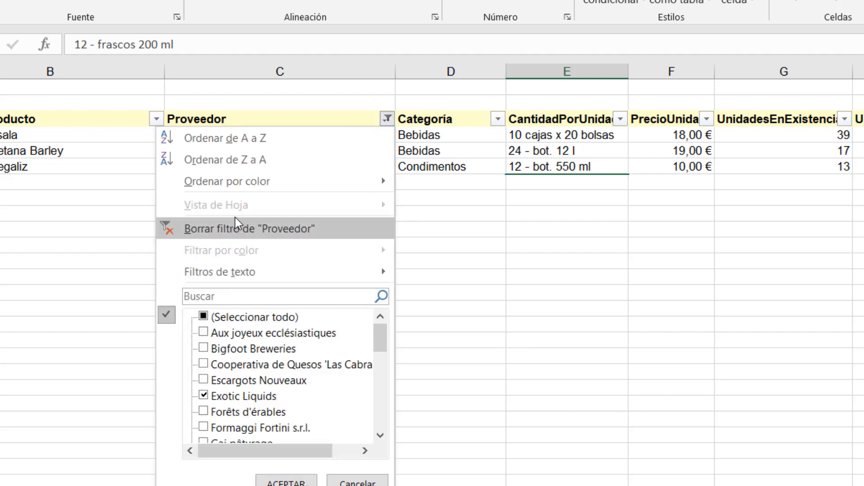
{"action": "left_click", "coordinate": [241, 227]}
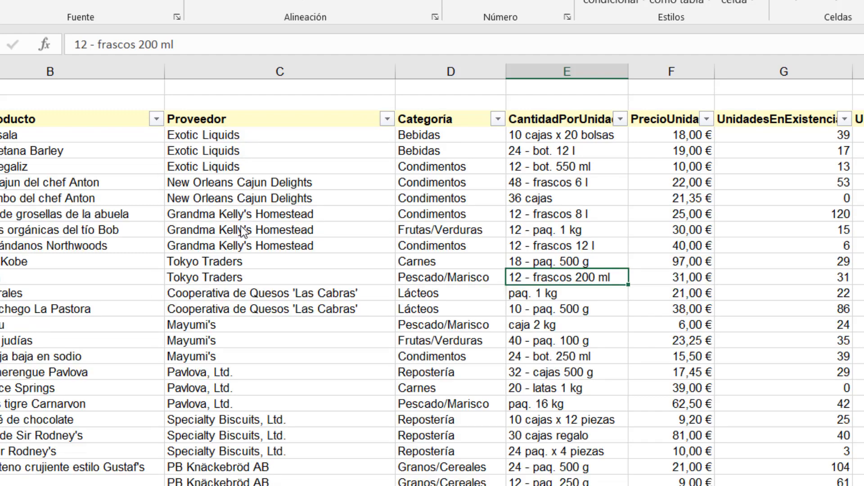
{"action": "left_click", "coordinate": [387, 119]}
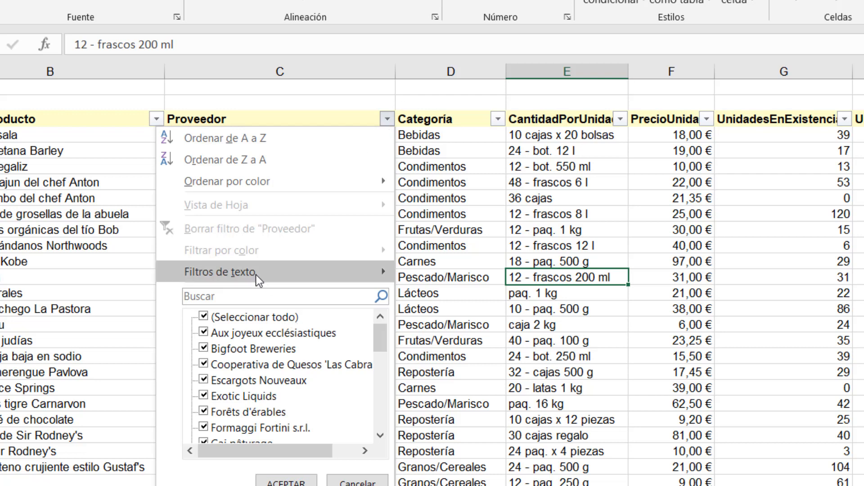
{"action": "mouse_move", "coordinate": [256, 275]}
{"action": "left_click", "coordinate": [471, 342]}
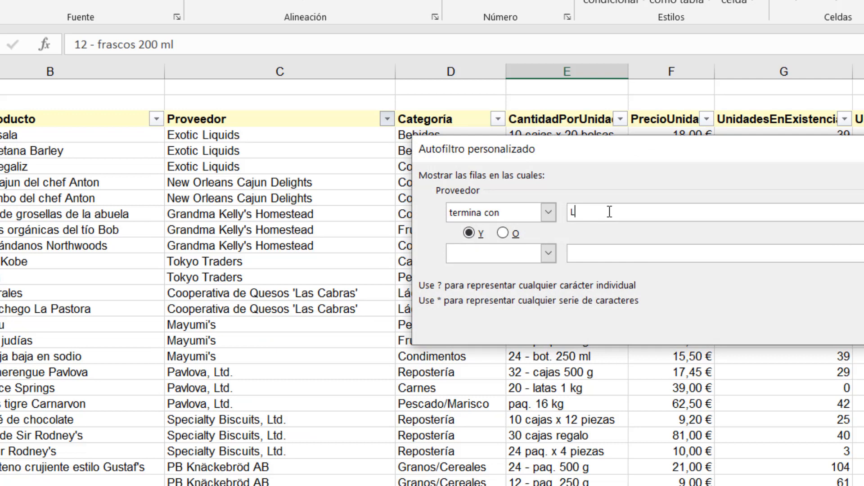
{"action": "type", "text": "Ltd."}
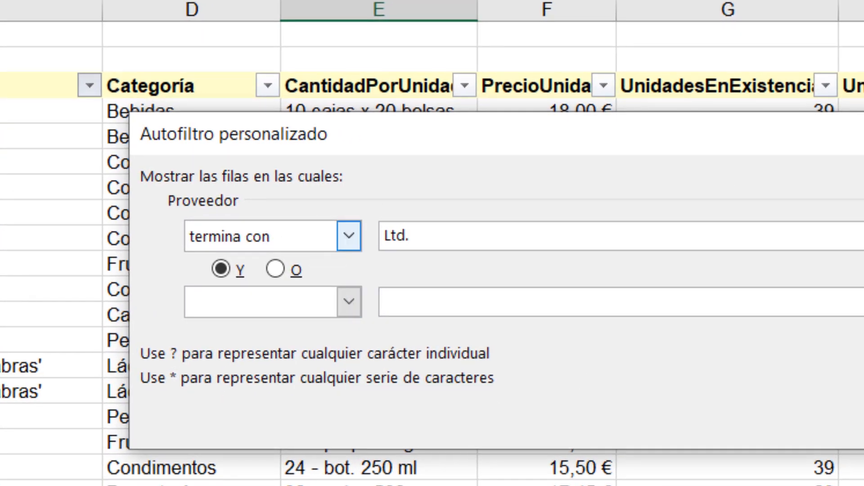
{"action": "key", "text": "Return"}
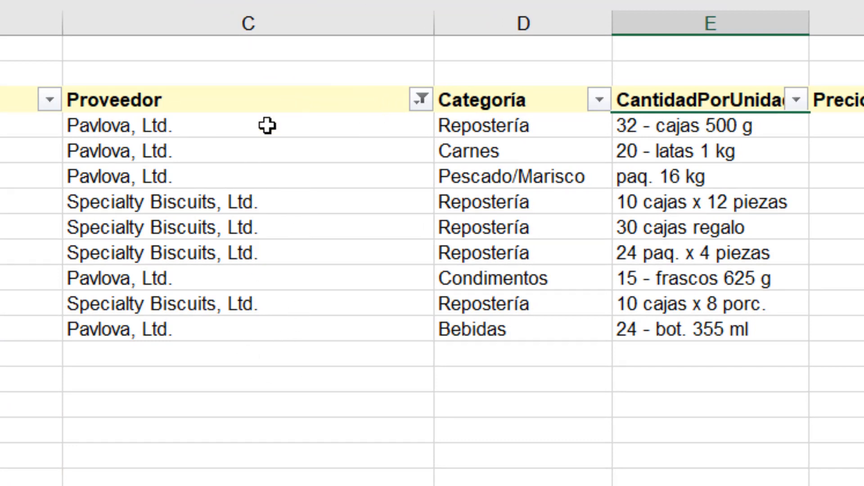
- Replace the Proveedor text filter with a "contiene" condition using the value "lova"
{"action": "left_click", "coordinate": [423, 100]}
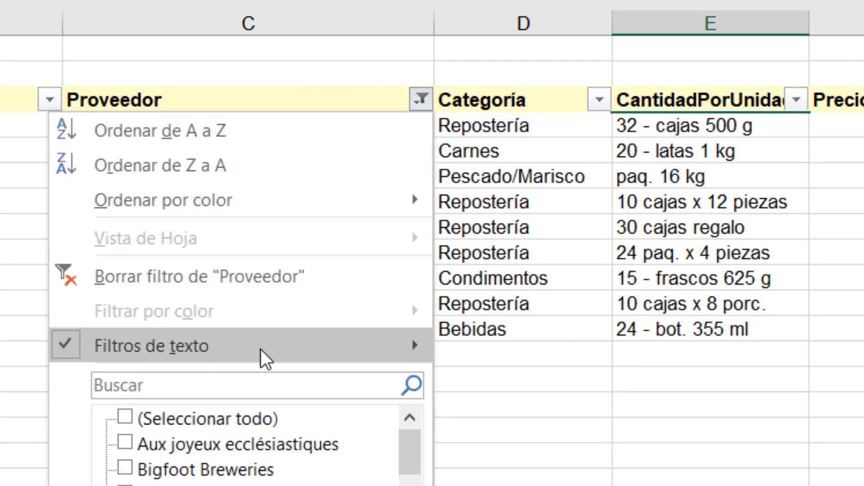
{"action": "mouse_move", "coordinate": [262, 351]}
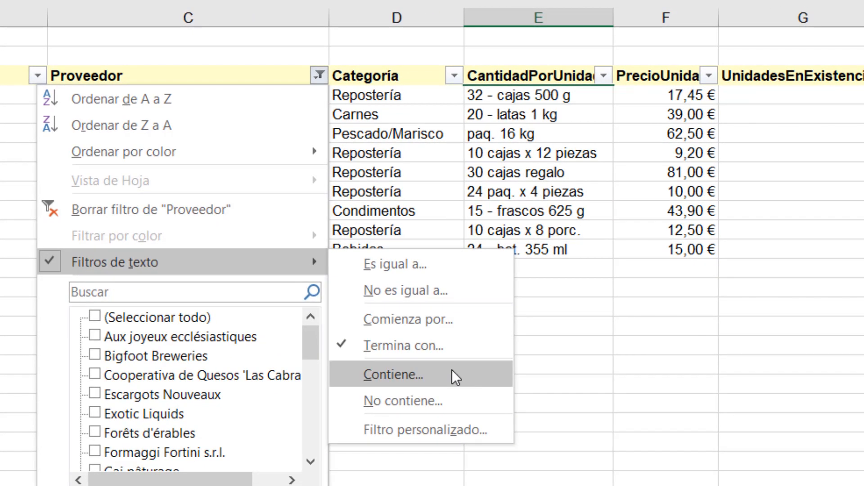
{"action": "left_click", "coordinate": [440, 374]}
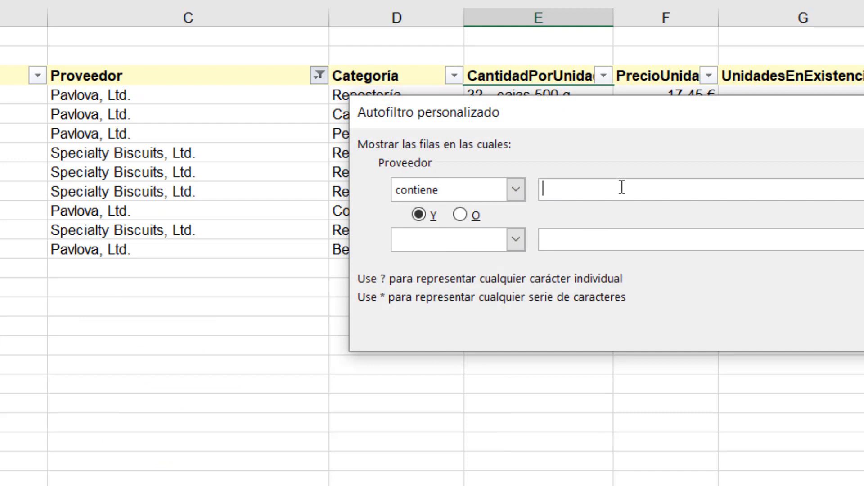
{"action": "type", "text": "kiva"}
{"action": "key", "text": "BackSpace"}
{"action": "key", "text": "BackSpace"}
{"action": "key", "text": "BackSpace"}
{"action": "key", "text": "BackSpace"}
{"action": "type", "text": "lova"}
{"action": "key", "text": "Return"}
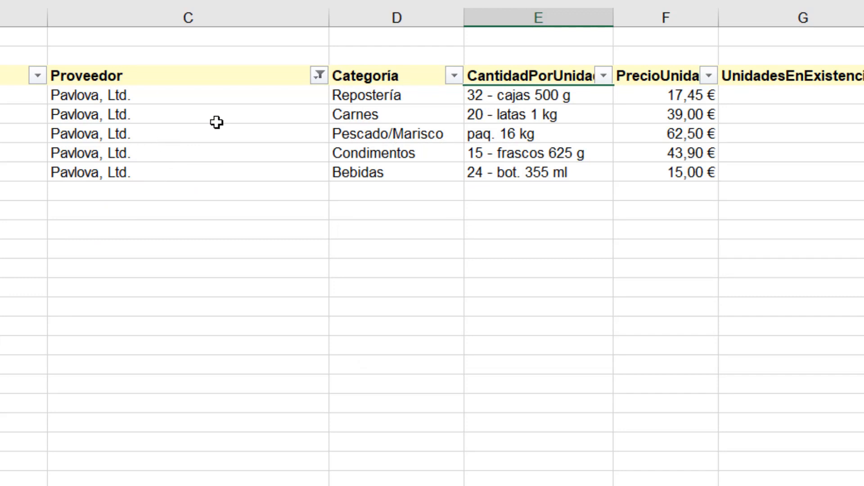
- Examine the comparison operators available in the custom filter for Proveedor
{"action": "left_click", "coordinate": [320, 76]}
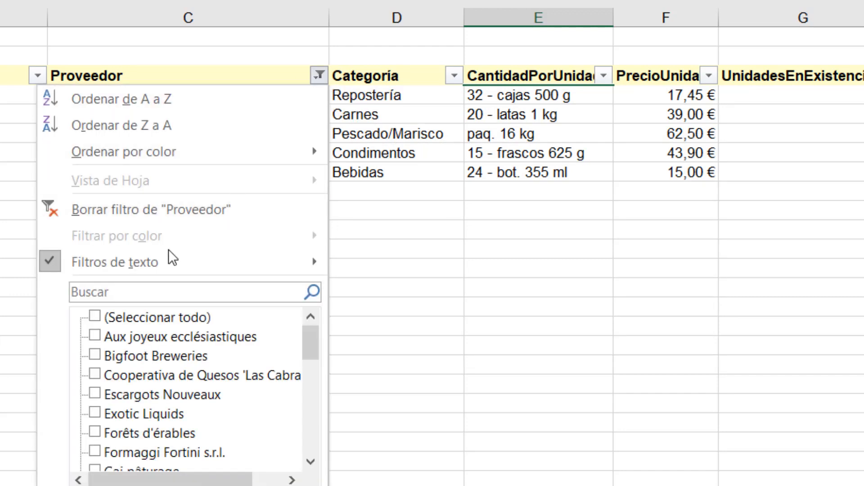
{"action": "mouse_move", "coordinate": [172, 261]}
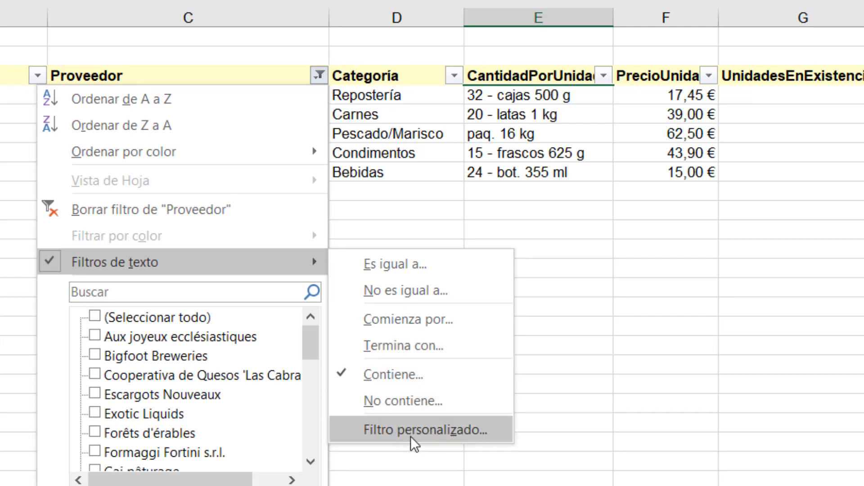
{"action": "left_click", "coordinate": [402, 428]}
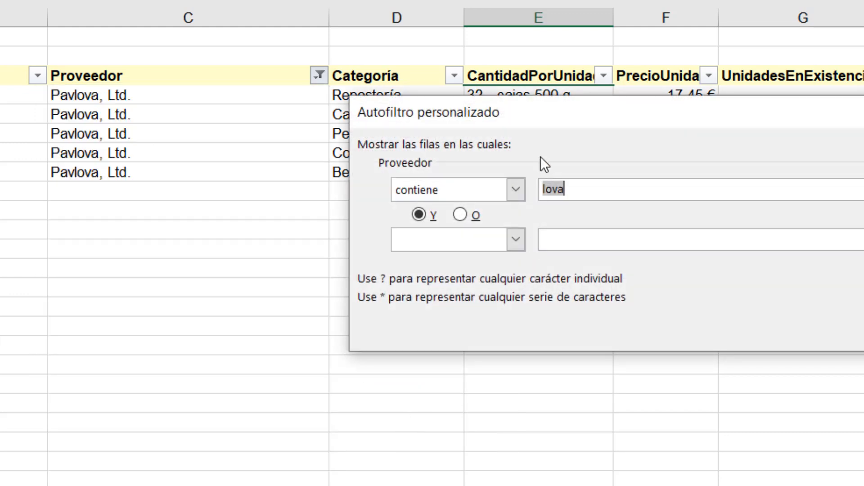
{"action": "left_click_drag", "start_coordinate": [571, 107], "coordinate": [368, 226]}
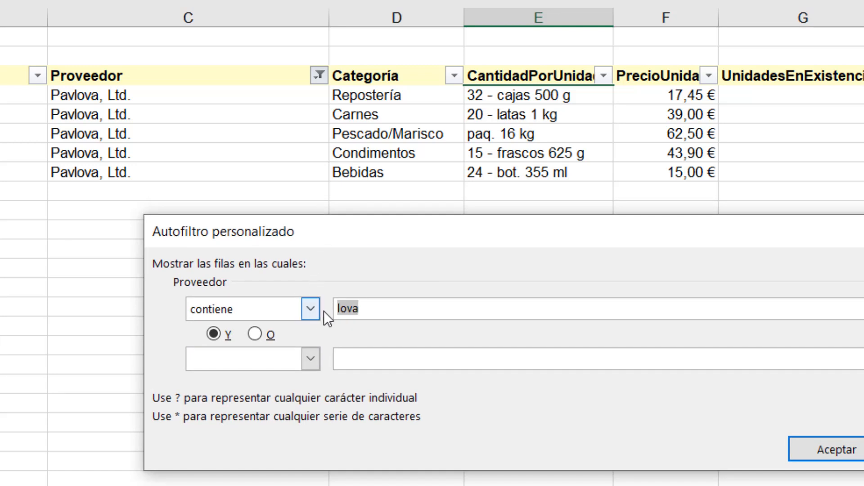
{"action": "left_click", "coordinate": [310, 309]}
{"action": "mouse_move", "coordinate": [307, 380]}
{"action": "left_mouse_down"}
{"action": "mouse_move", "coordinate": [308, 360]}
{"action": "mouse_move", "coordinate": [309, 383]}
{"action": "left_mouse_up"}
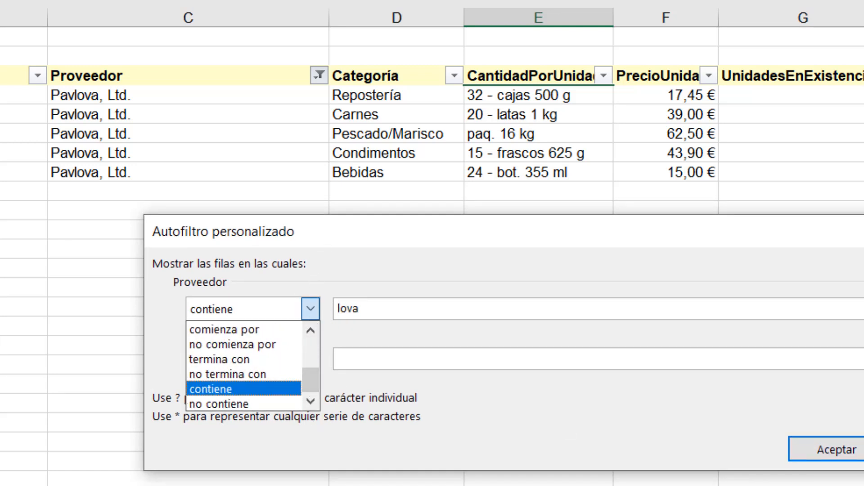
{"action": "left_click", "coordinate": [863, 449]}
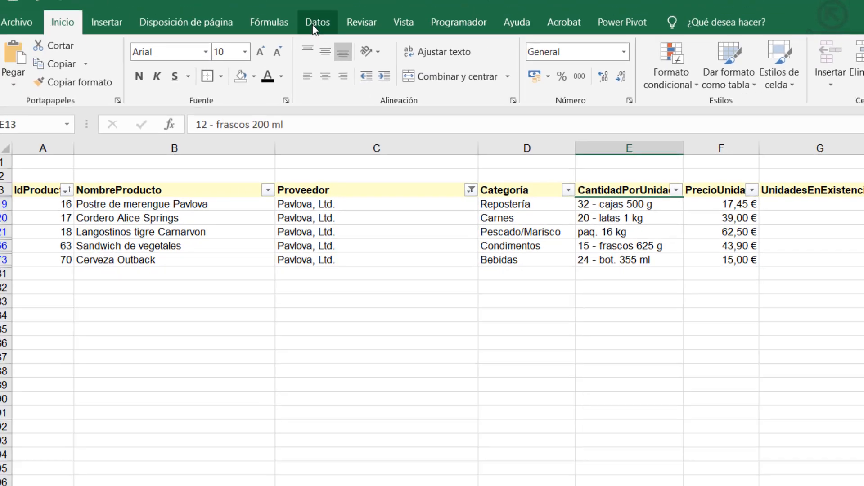
- Check the data filtering commands and the option for clearing the Proveedor column's filter
{"action": "left_click", "coordinate": [312, 24]}
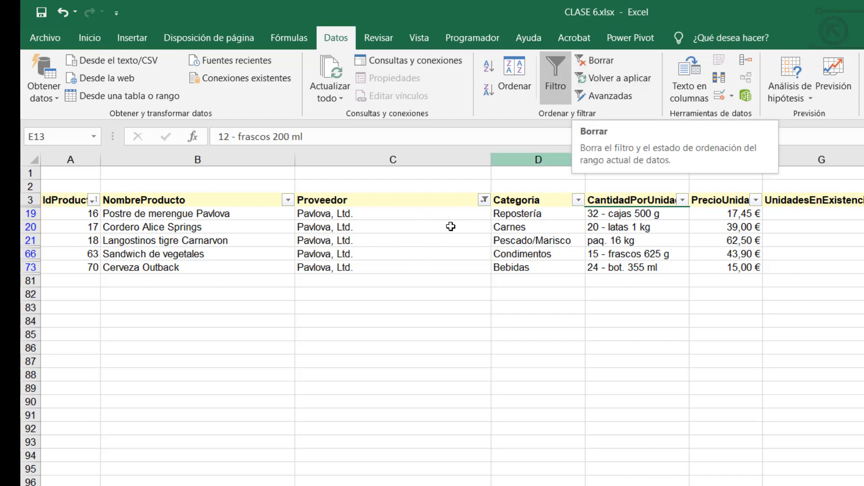
{"action": "left_click", "coordinate": [484, 200]}
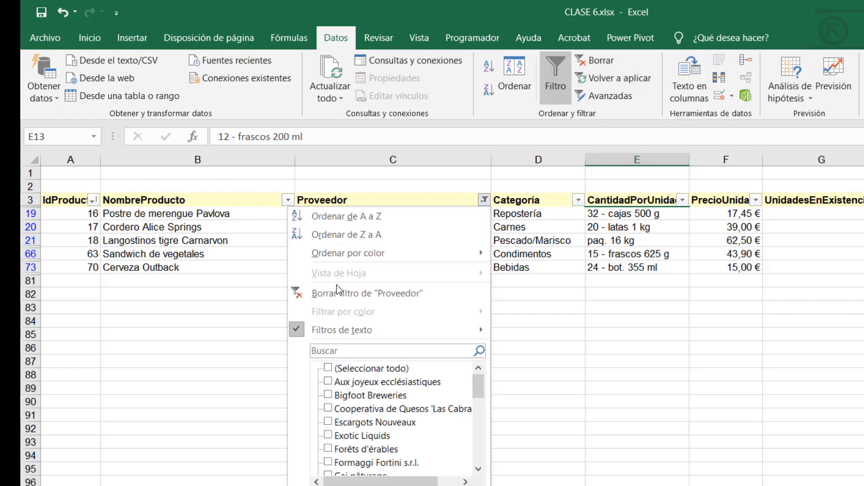
{"action": "left_click", "coordinate": [532, 297]}
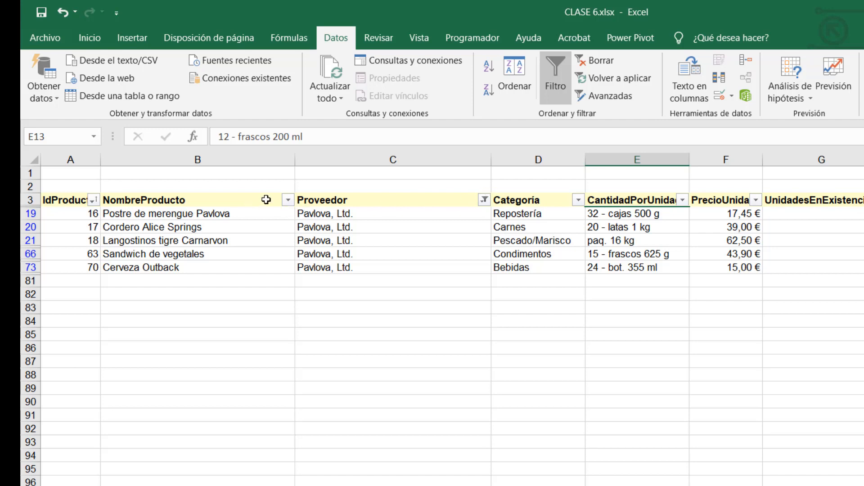
- Exclude "Cerveza Outback" and "Cordero Alice Springs" from the NombreProducto column's filter values
{"action": "left_click", "coordinate": [288, 200]}
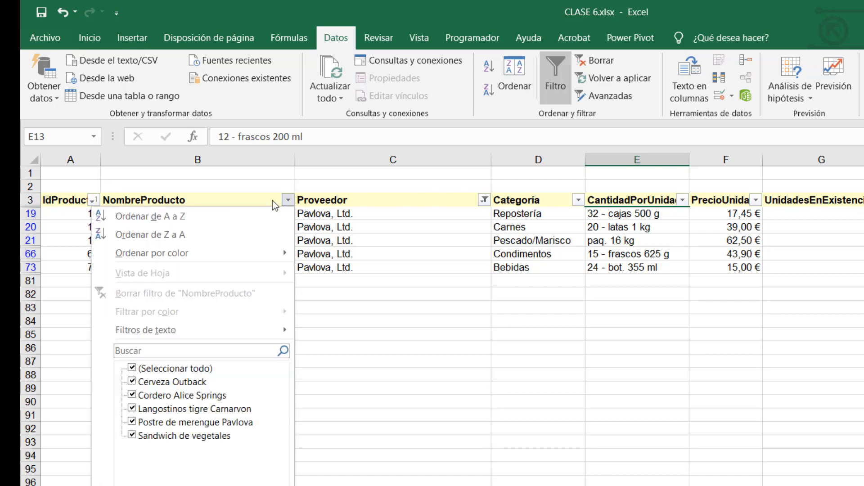
{"action": "left_click", "coordinate": [182, 383]}
{"action": "left_click", "coordinate": [182, 396]}
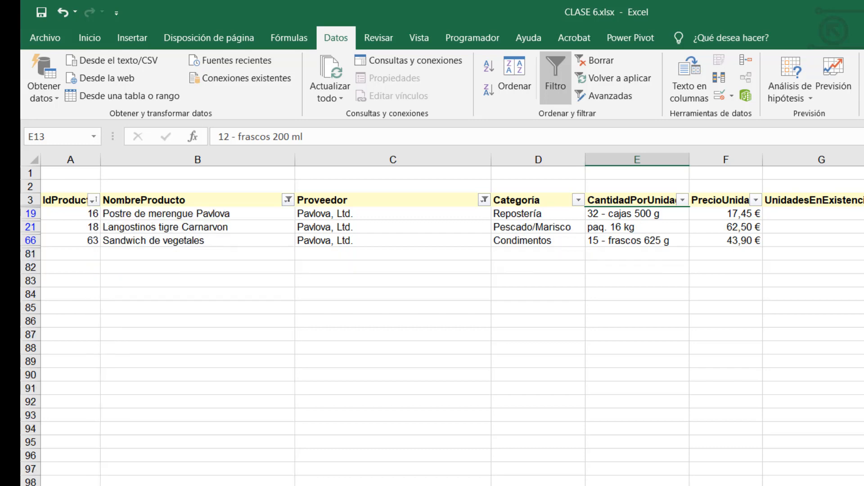
{"action": "key", "text": "Return"}
- Clear all active filters from the product table and turn off its column filter arrows
{"action": "left_click", "coordinate": [594, 62]}
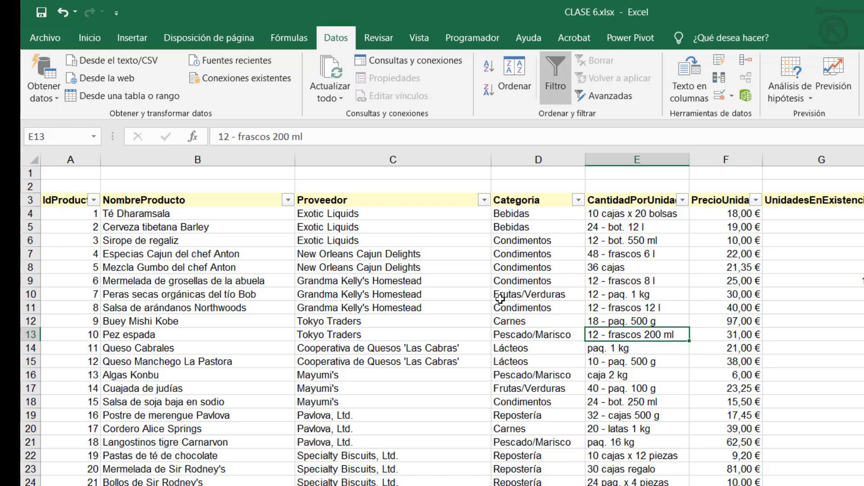
{"action": "left_click", "coordinate": [557, 82]}
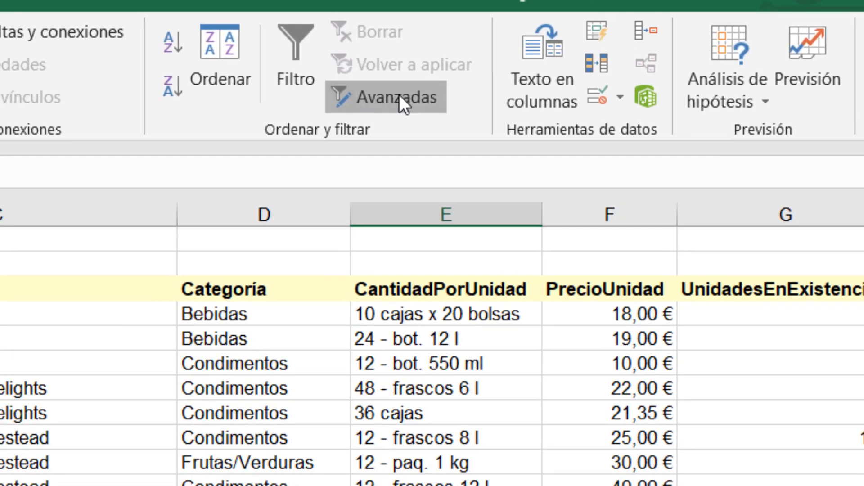
- Examine the Advanced Filter options and the list range proposed for the product table
{"action": "left_click", "coordinate": [390, 181]}
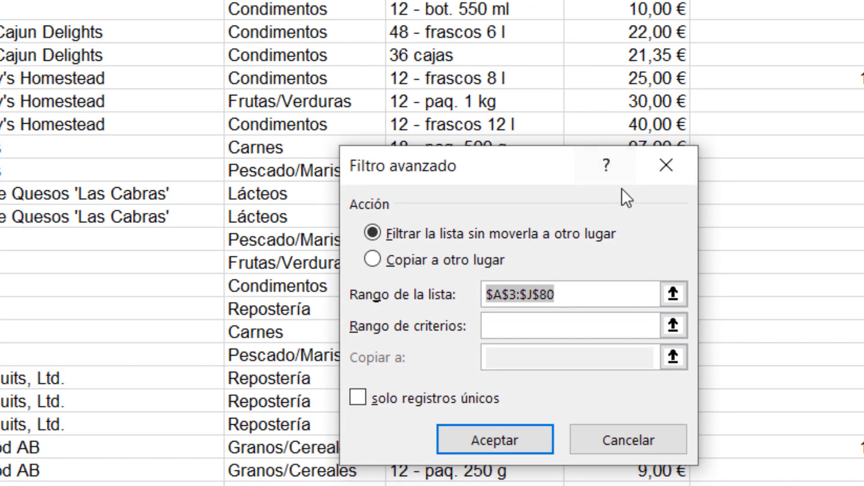
{"action": "left_click_drag", "start_coordinate": [531, 178], "coordinate": [863, 116]}
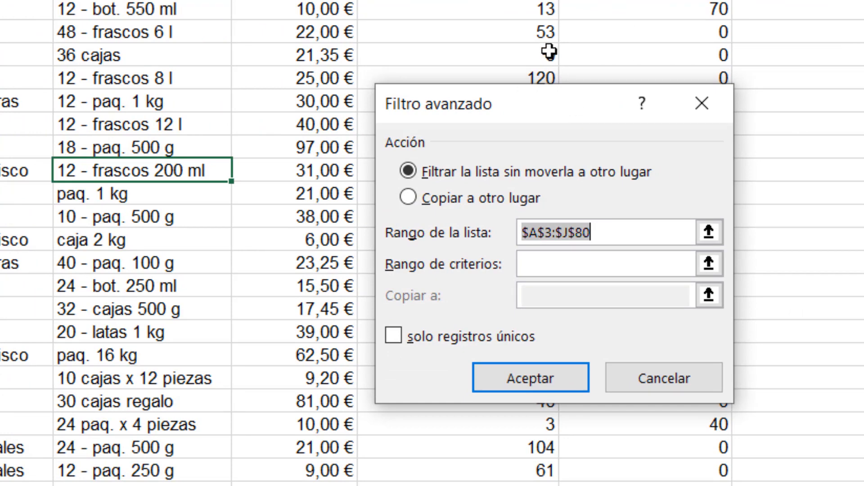
{"action": "left_click", "coordinate": [660, 368]}
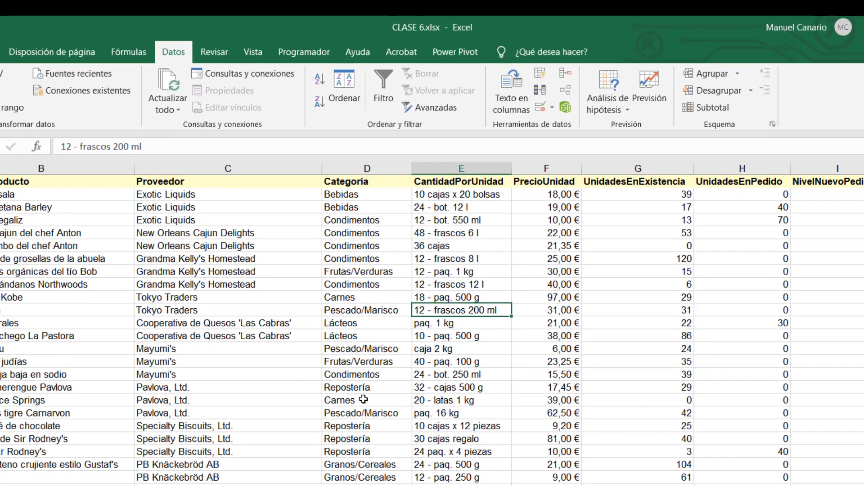
{"action": "left_click", "coordinate": [430, 107]}
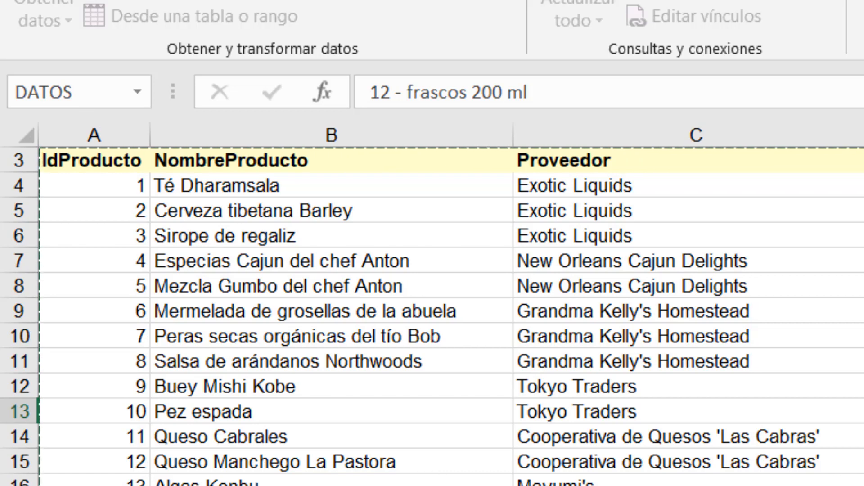
{"action": "key", "text": "Escape"}
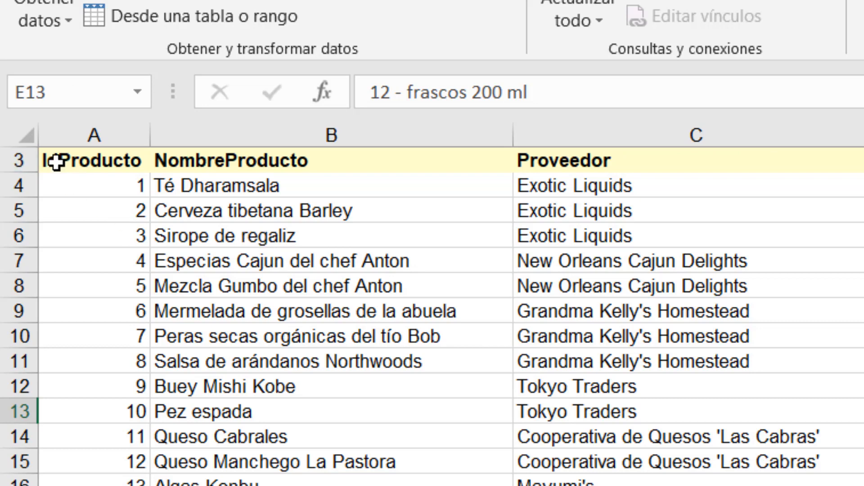
- Select the whole product table starting at the IdProducto header and check the name assigned to that range
{"action": "left_click_drag", "start_coordinate": [58, 162], "coordinate": [863, 485]}
{"action": "left_click", "coordinate": [88, 81]}
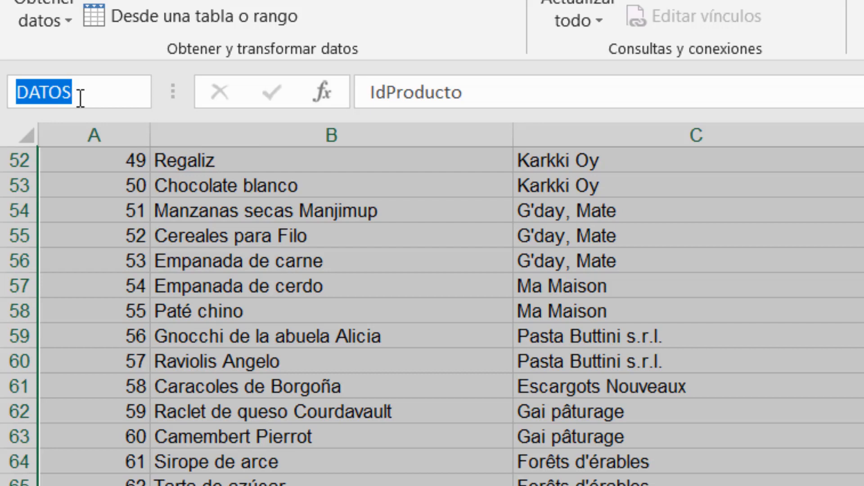
{"action": "left_click", "coordinate": [588, 411]}
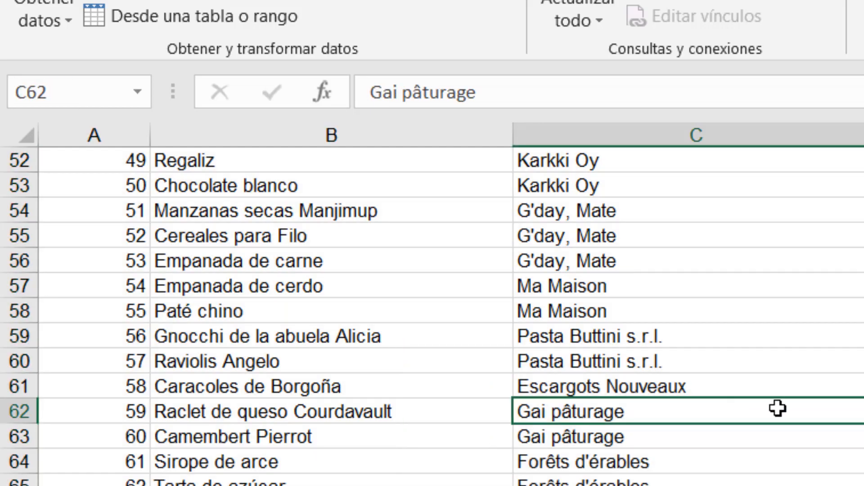
- Try an Advanced Filter with the named range "datos" as its list range, and go to the criteria range
{"action": "key", "text": "ctrl+t"}
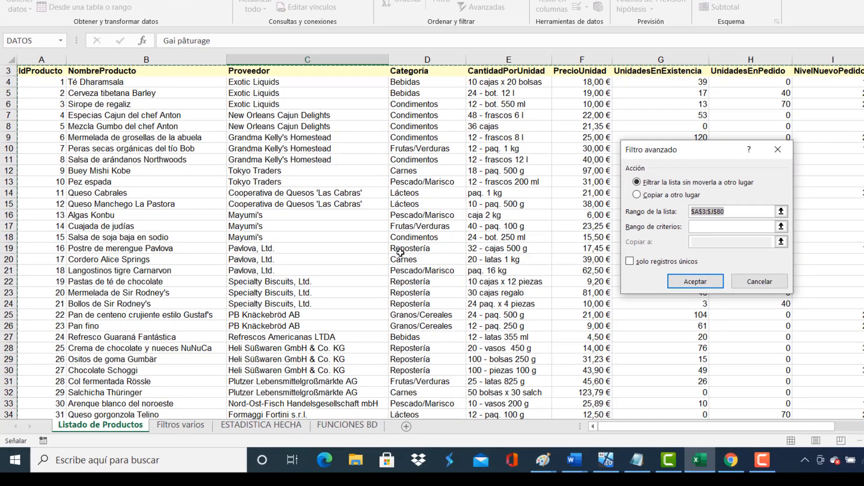
{"action": "type", "text": "datos"}
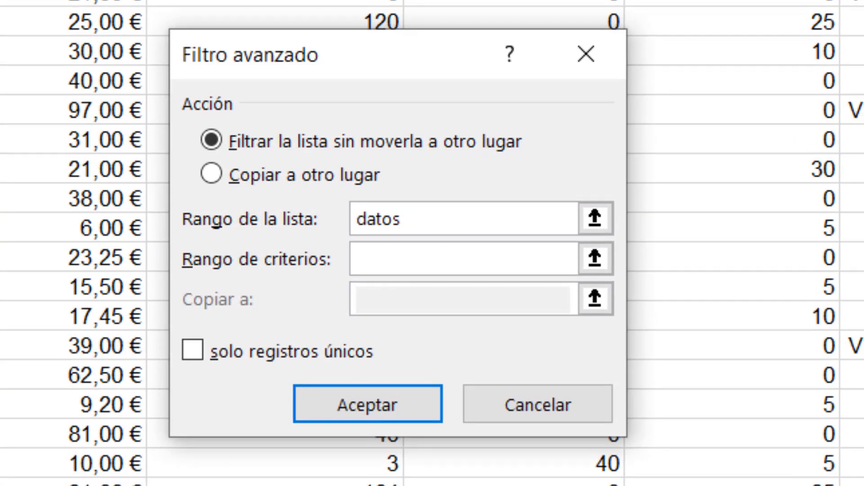
{"action": "left_click", "coordinate": [393, 268]}
{"action": "left_click", "coordinate": [423, 221]}
{"action": "left_click", "coordinate": [446, 250]}
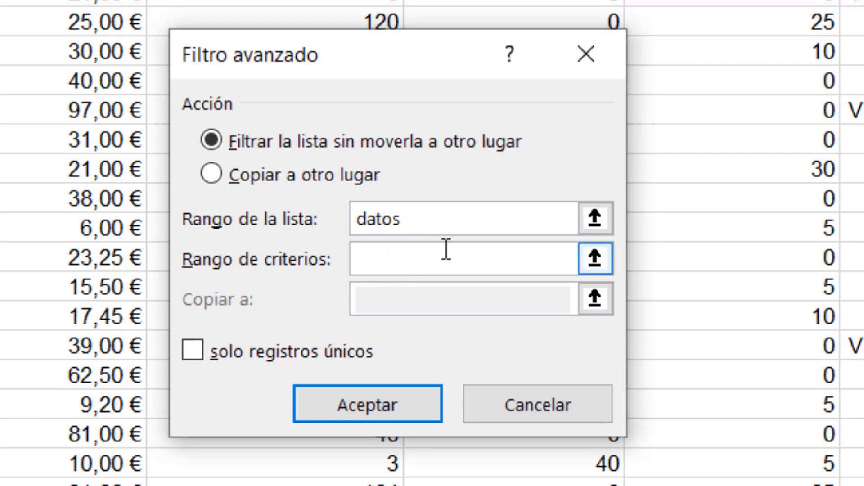
{"action": "left_click_drag", "start_coordinate": [360, 62], "coordinate": [19, 30]}
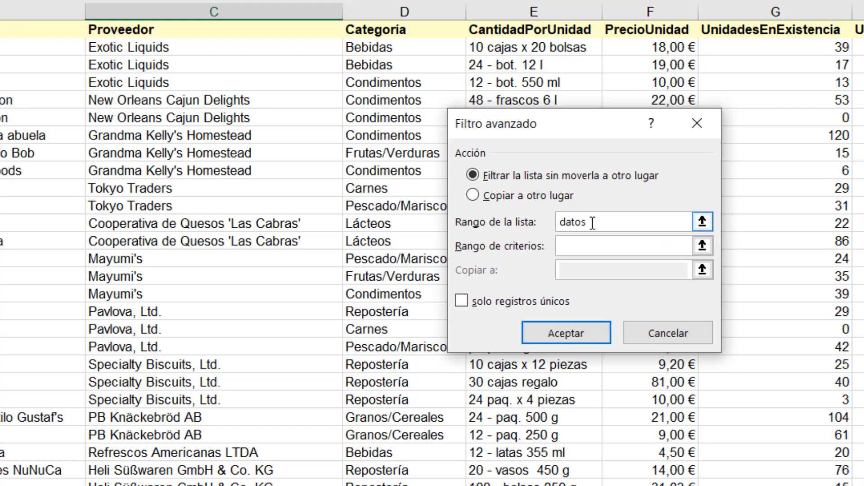
{"action": "left_click", "coordinate": [594, 245]}
{"action": "scroll", "coordinate": [415, 140], "scroll_direction": "right", "scroll_amount": 3}
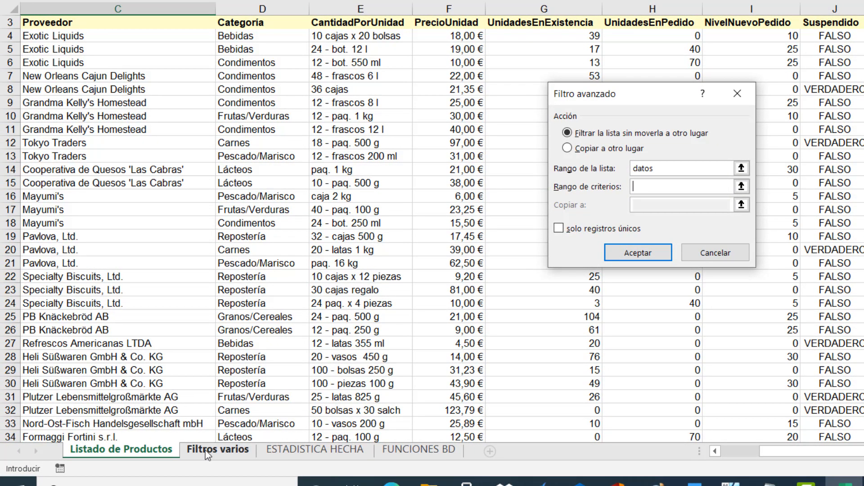
- Try picking the "Criterios" cell A3 on the Filtros varios sheet as the criteria range, and cancel the Advanced Filter
{"action": "left_click", "coordinate": [206, 450]}
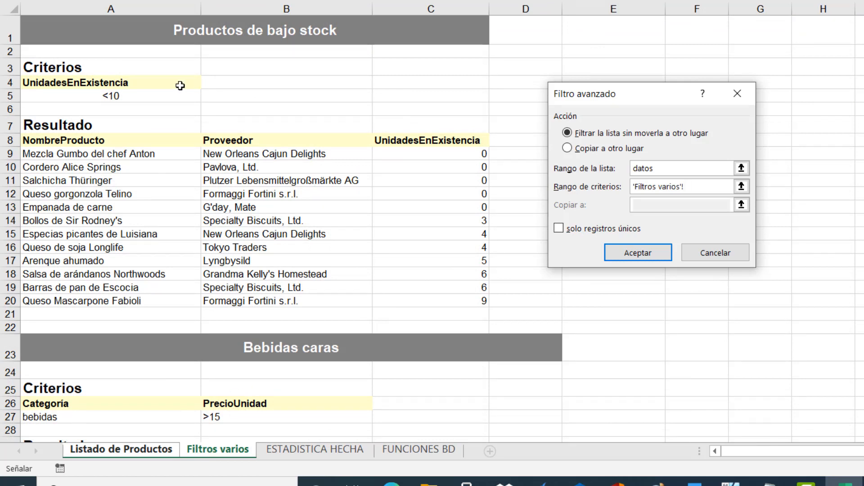
{"action": "left_click", "coordinate": [73, 67]}
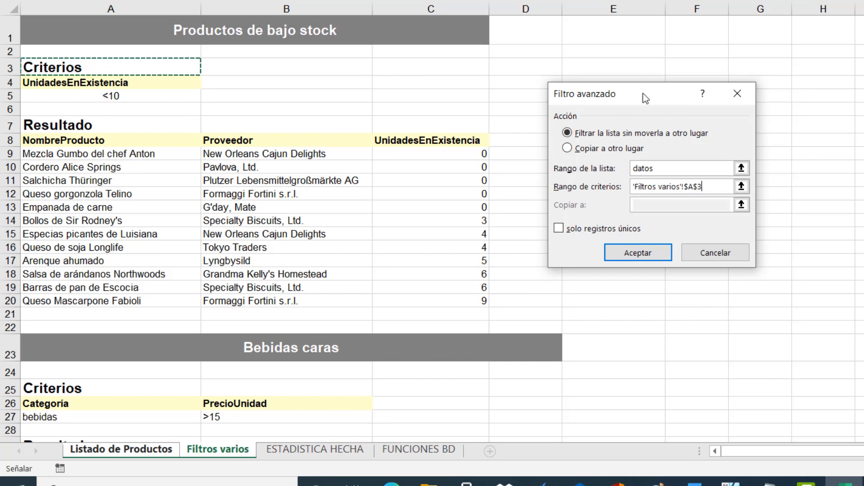
{"action": "left_click_drag", "start_coordinate": [644, 94], "coordinate": [762, 88]}
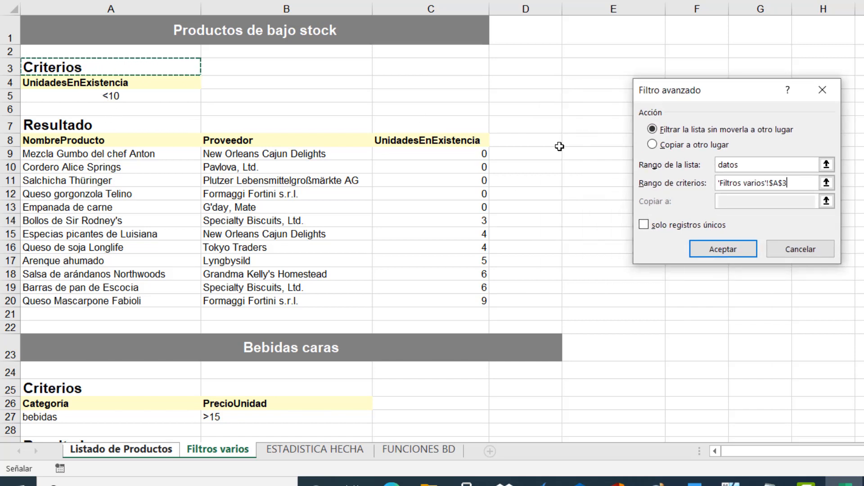
{"action": "left_click", "coordinate": [809, 250]}
- Try an Advanced Filter on the product table using Filtros varios cells A4:A5 as the criteria range, and cancel it
{"action": "left_click", "coordinate": [404, 153]}
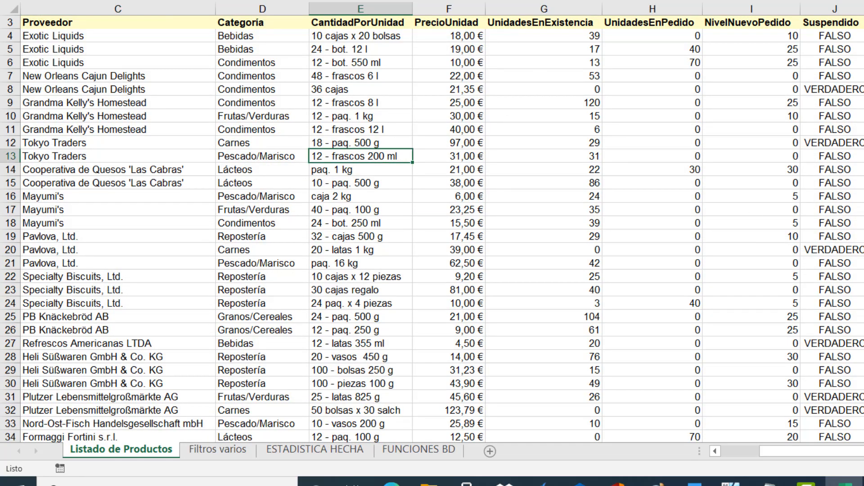
{"action": "left_click", "coordinate": [572, 1]}
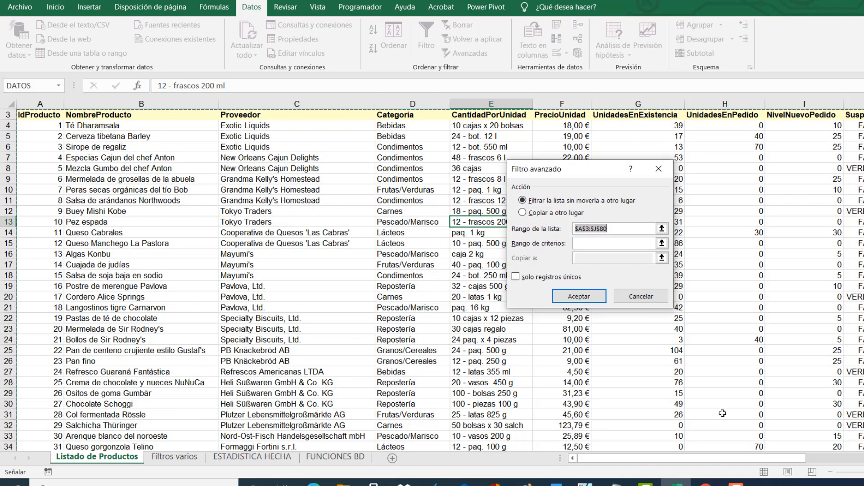
{"action": "left_click", "coordinate": [608, 243]}
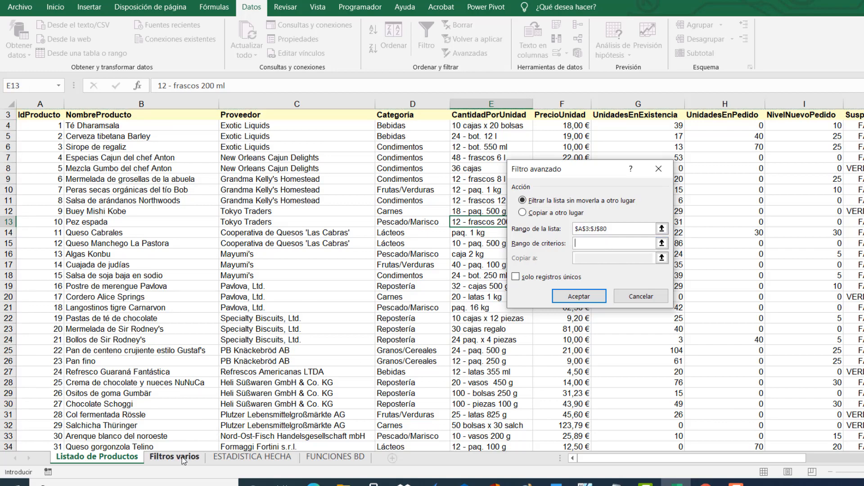
{"action": "left_click", "coordinate": [184, 461]}
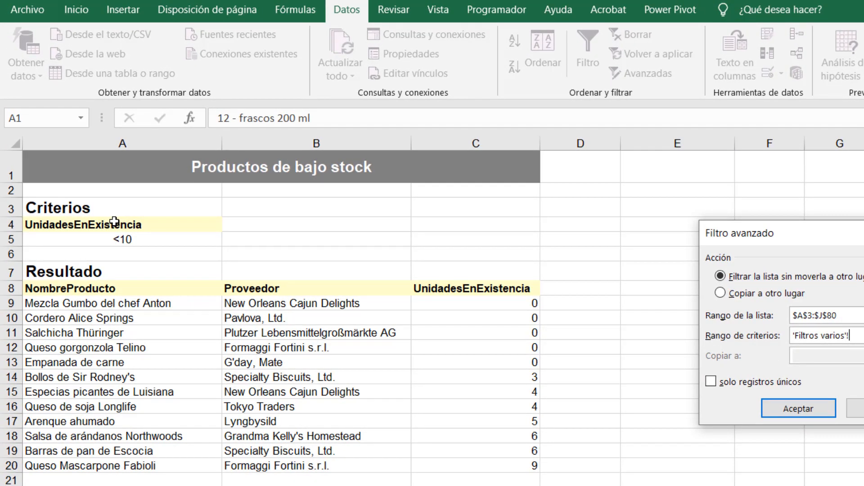
{"action": "left_click_drag", "start_coordinate": [115, 221], "coordinate": [122, 238]}
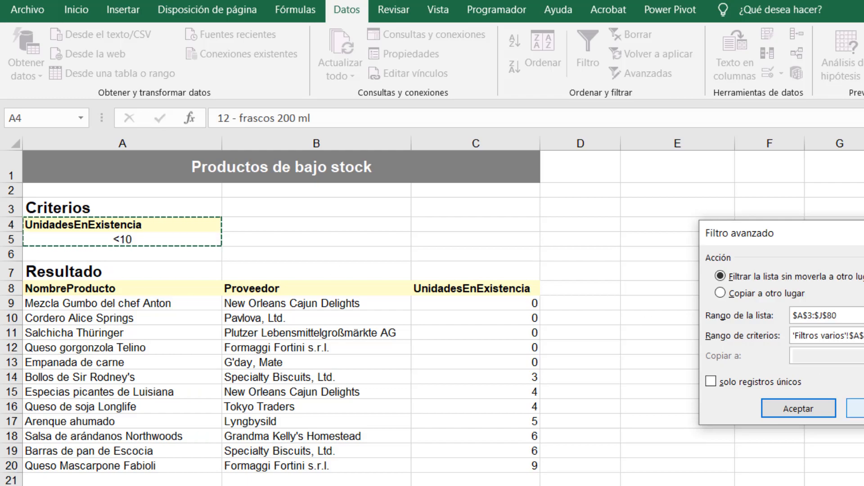
{"action": "left_click", "coordinate": [861, 408]}
{"action": "scroll", "coordinate": [840, 333], "scroll_direction": "up", "scroll_amount": 1}
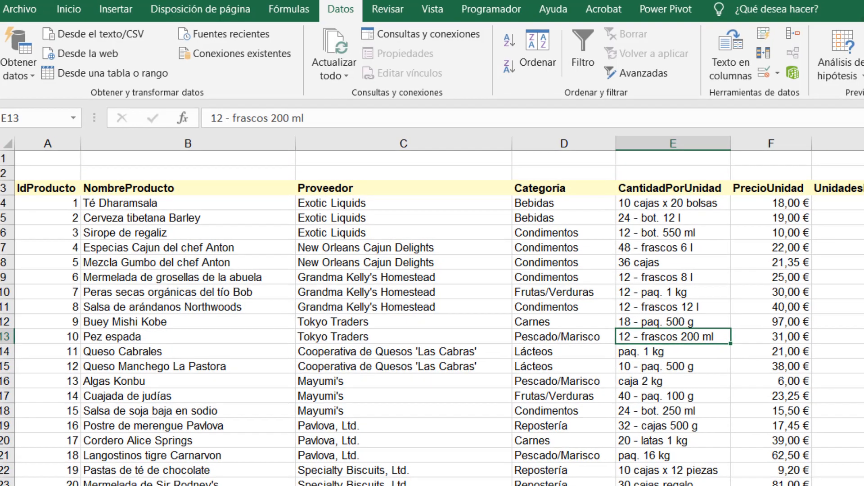
- Copy the UnidadesEnExistencia header from the product table into cell M4, outside the table
{"action": "left_click", "coordinate": [863, 185]}
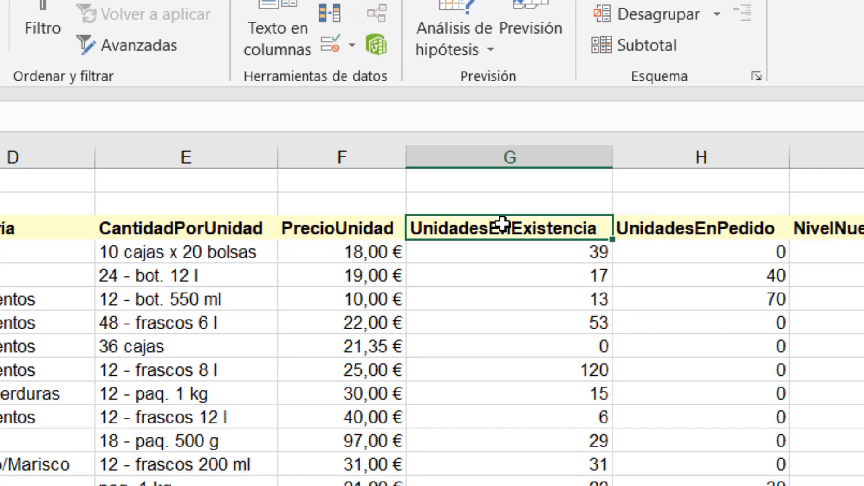
{"action": "scroll", "coordinate": [433, 315], "scroll_direction": "right", "scroll_amount": 3}
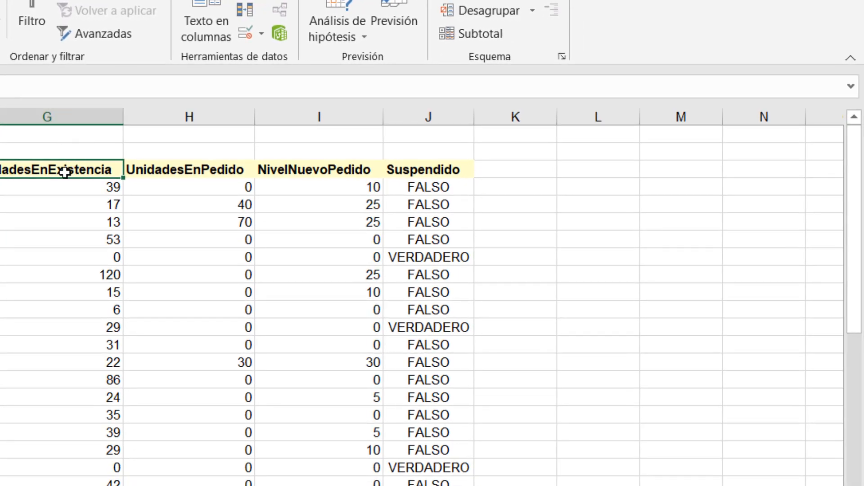
{"action": "left_click_drag", "start_coordinate": [66, 172], "coordinate": [65, 175]}
{"action": "right_click", "coordinate": [64, 168]}
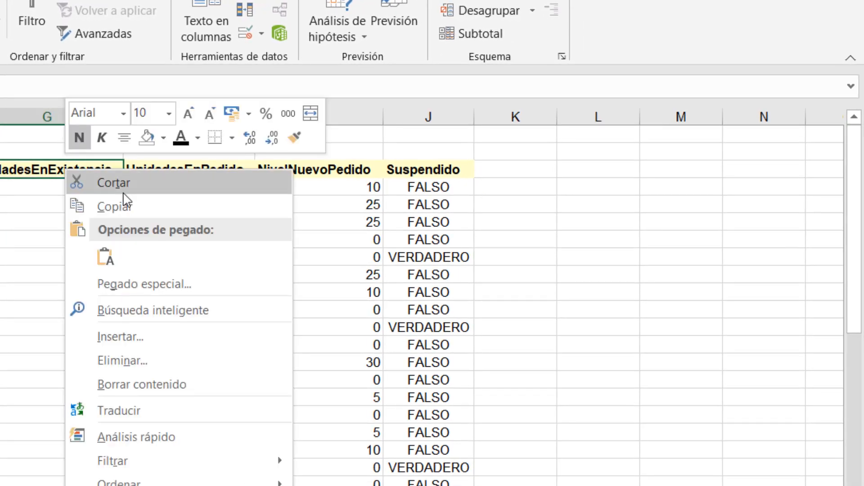
{"action": "left_click", "coordinate": [136, 207]}
{"action": "left_click", "coordinate": [671, 186]}
{"action": "right_click", "coordinate": [670, 186]}
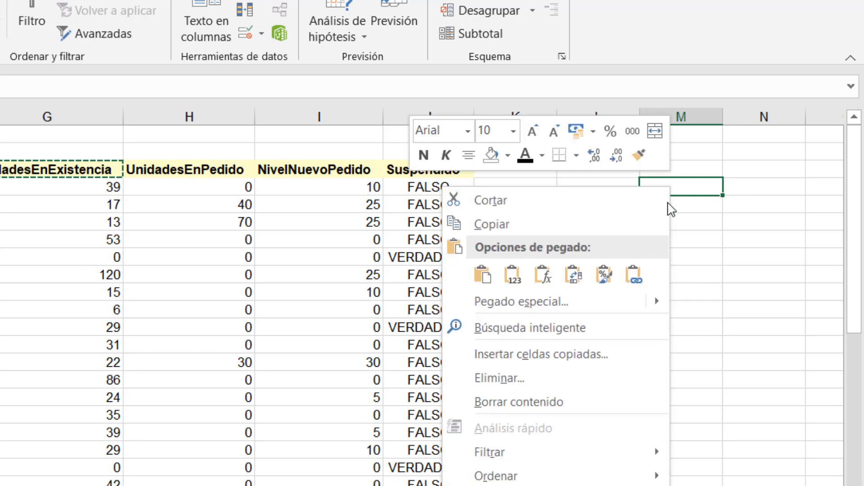
{"action": "left_click", "coordinate": [483, 273]}
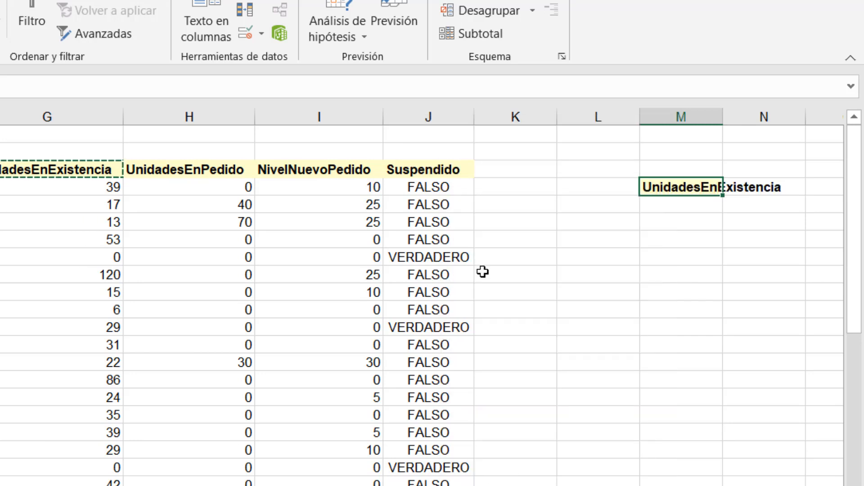
- Try >10 and a plain 10 as criteria in cell M5 under the copied UnidadesEnExistencia header
{"action": "left_click", "coordinate": [689, 207]}
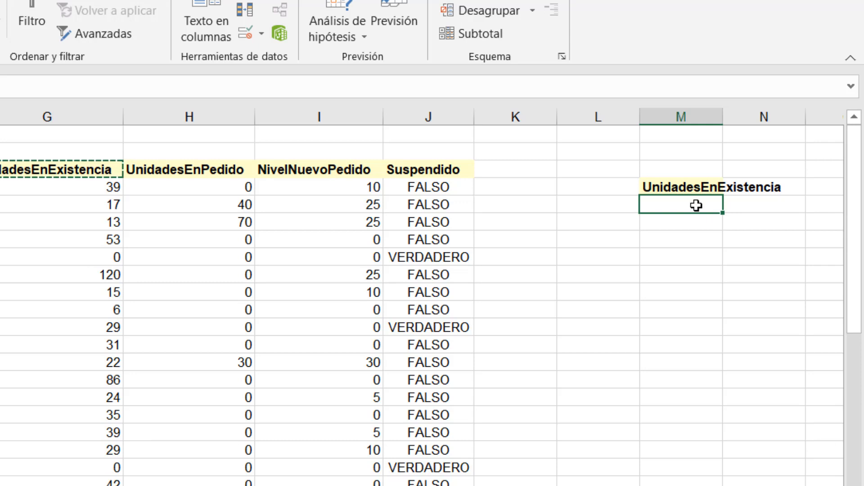
{"action": "type", "text": ">10"}
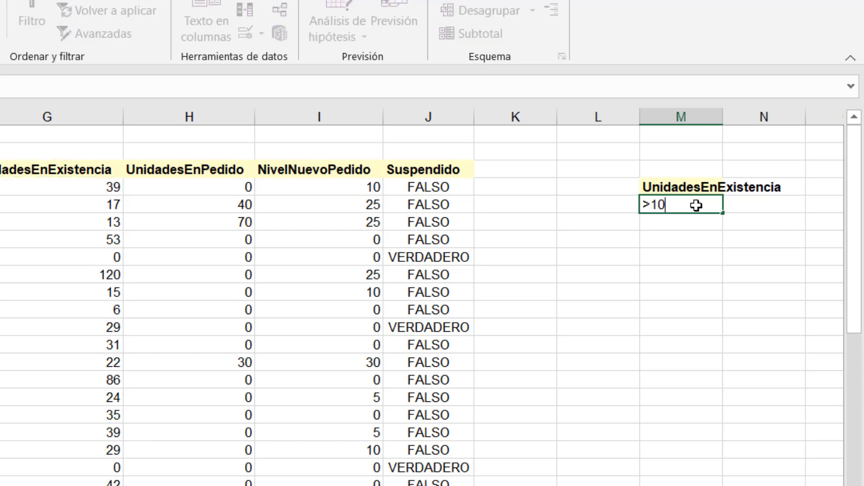
{"action": "key", "text": "Return"}
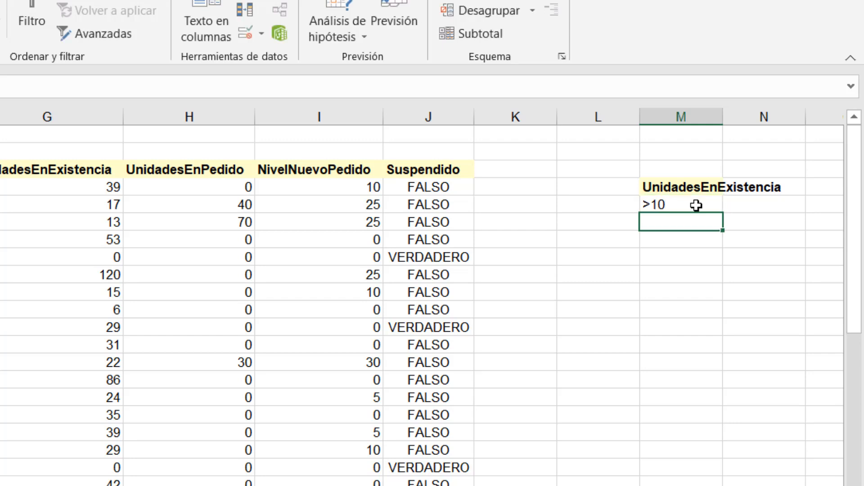
{"action": "left_click", "coordinate": [697, 205]}
{"action": "type", "text": "10"}
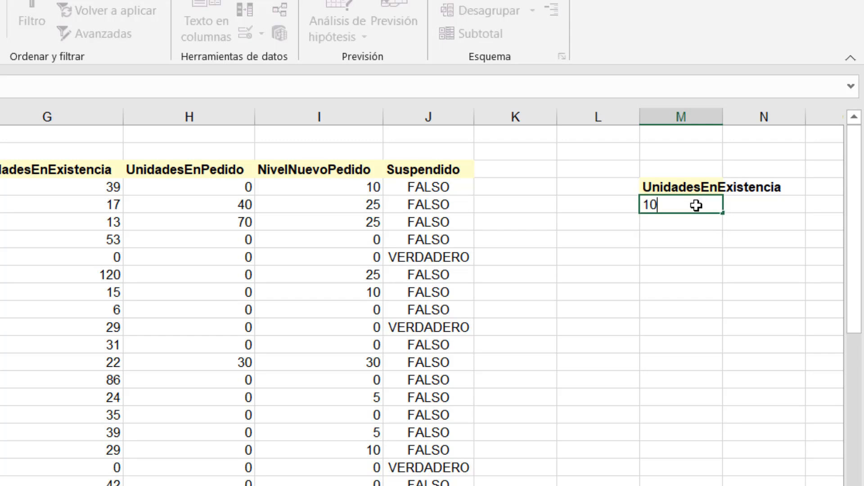
{"action": "key", "text": "Return"}
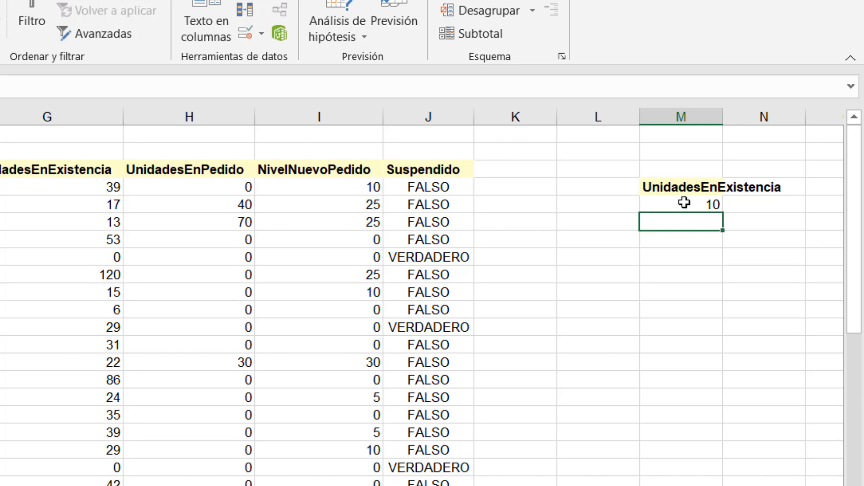
- Set the UnidadesEnExistencia criterion in cell M5 to <10
{"action": "left_click", "coordinate": [677, 208]}
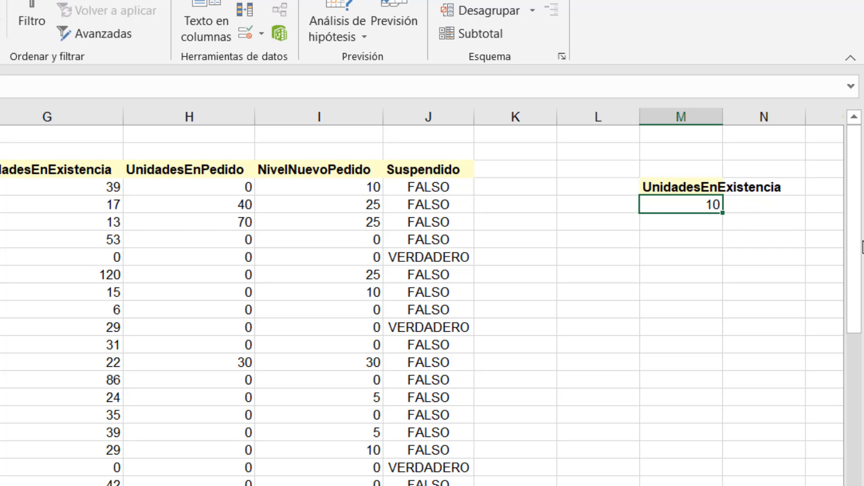
{"action": "type", "text": "<10"}
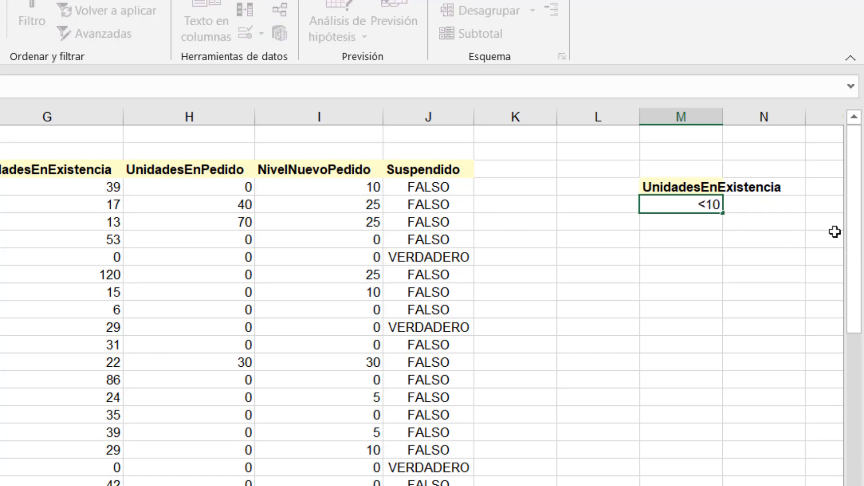
- Commit the <10 entry in cell M5 and select that criterion cell again
{"action": "left_click", "coordinate": [718, 294]}
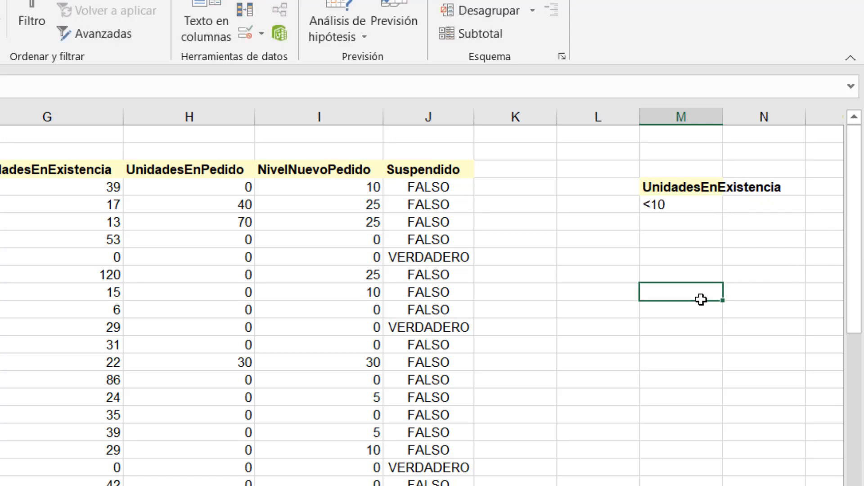
{"action": "key", "text": "Up"}
{"action": "key", "text": "Up"}
{"action": "key", "text": "Up"}
{"action": "key", "text": "Up"}
{"action": "left_click", "coordinate": [679, 205]}
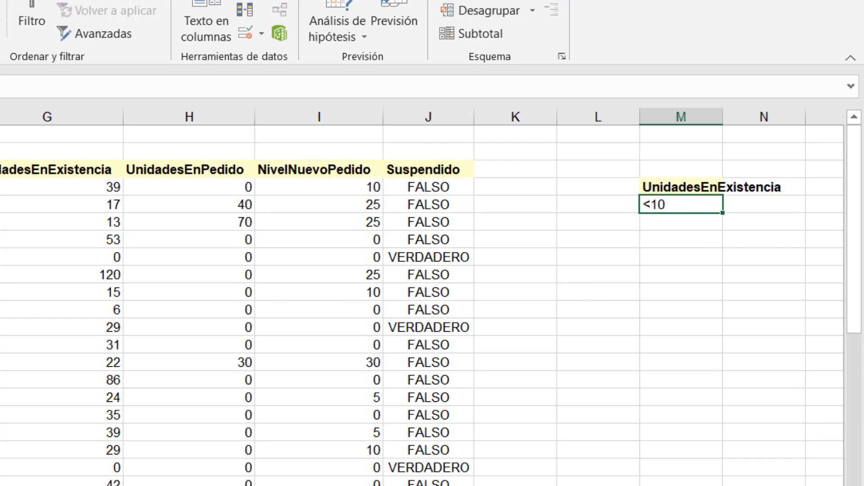
- Filter the product table A3:J80 in place with an Advanced Filter using M4:M5 as the criteria range
{"action": "left_click", "coordinate": [102, 33]}
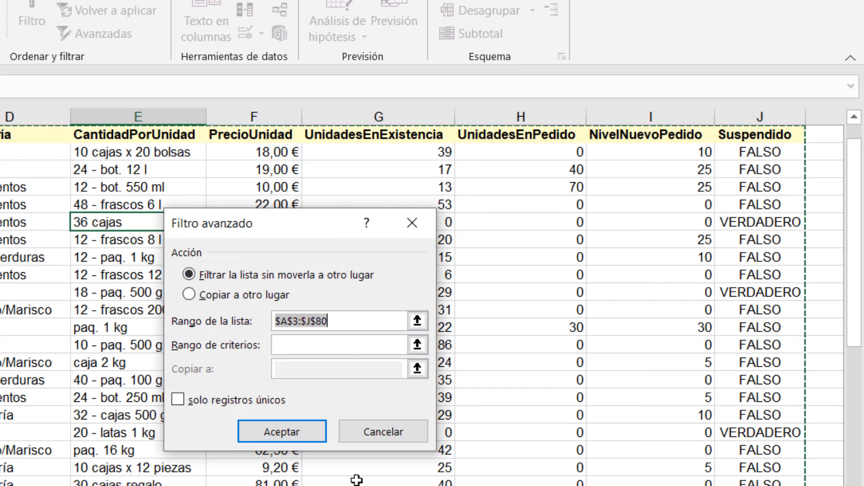
{"action": "left_click", "coordinate": [306, 345]}
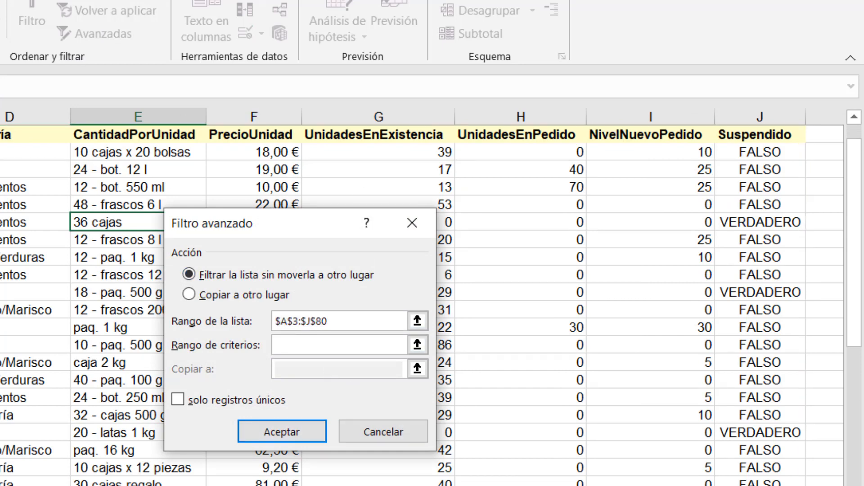
{"action": "scroll", "coordinate": [736, 376], "scroll_direction": "right", "scroll_amount": 3}
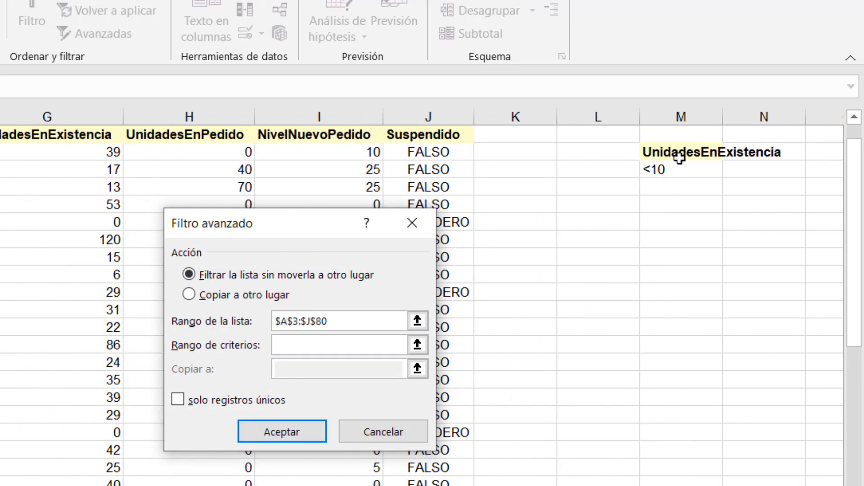
{"action": "left_click_drag", "start_coordinate": [679, 156], "coordinate": [682, 170]}
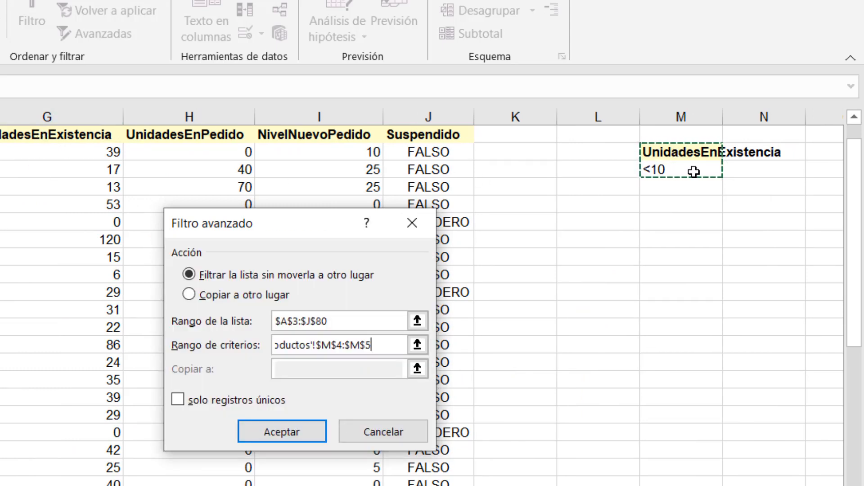
{"action": "left_click", "coordinate": [282, 433]}
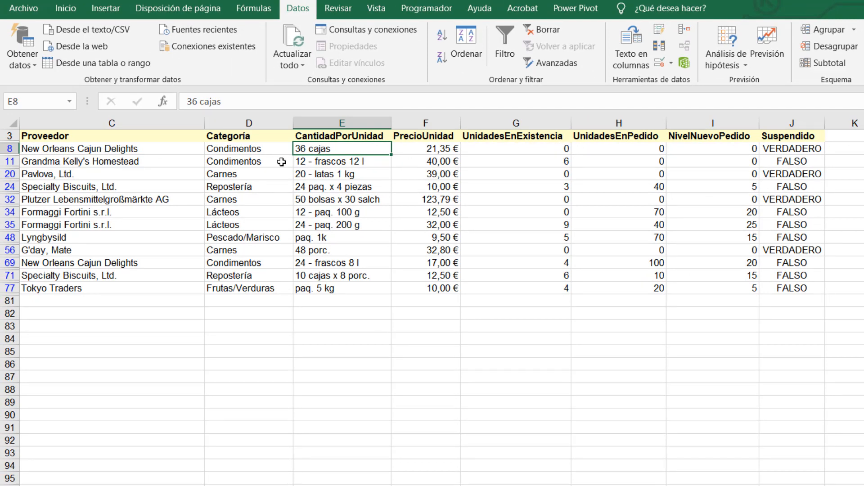
- Select the filtered UnidadesEnExistencia values in G8:G77 and clear the filter from the product table
{"action": "left_click", "coordinate": [537, 152]}
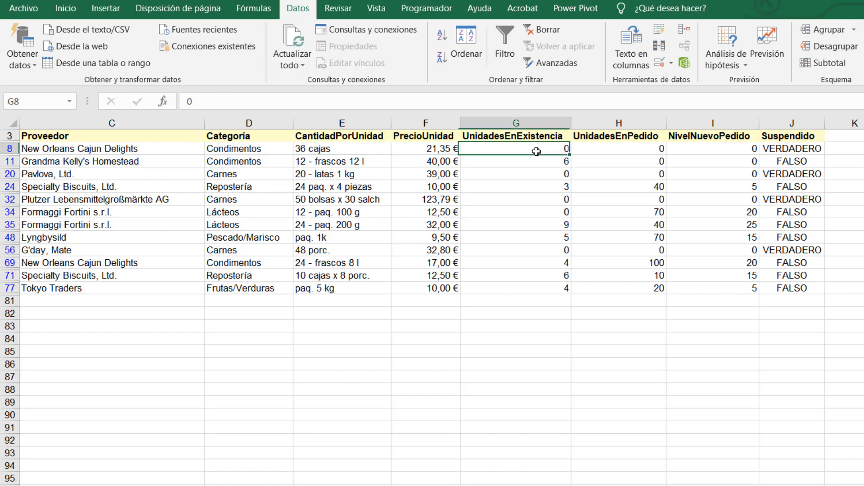
{"action": "left_click_drag", "start_coordinate": [536, 152], "coordinate": [538, 282]}
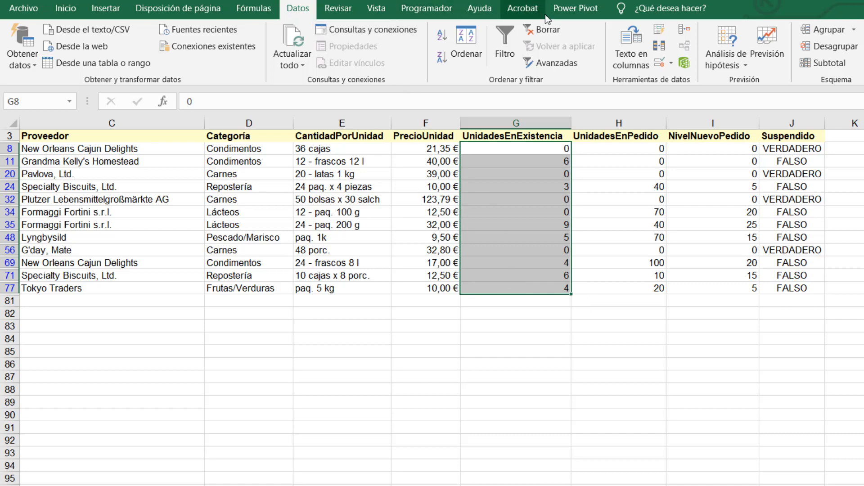
{"action": "left_click", "coordinate": [548, 30]}
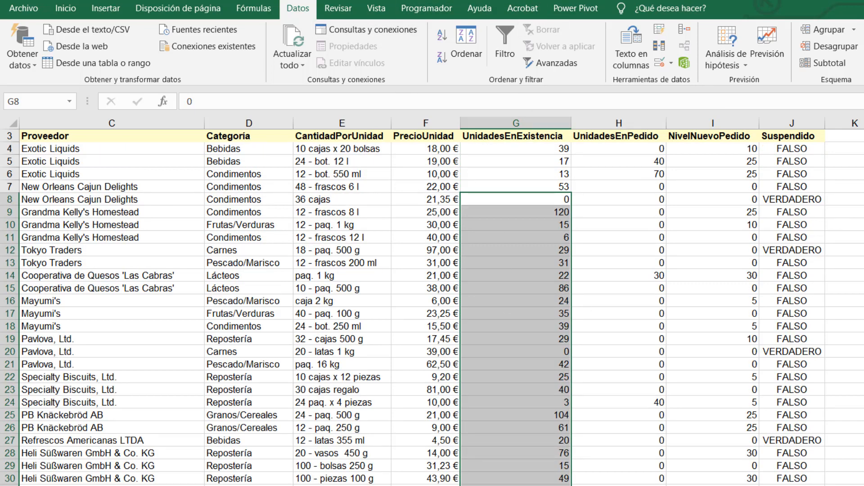
- Delete column M, which holds the UnidadesEnExistencia header and its <10 criterion
{"action": "key", "text": "ctrl+Page_Down"}
{"action": "key", "text": "ctrl+Page_Down"}
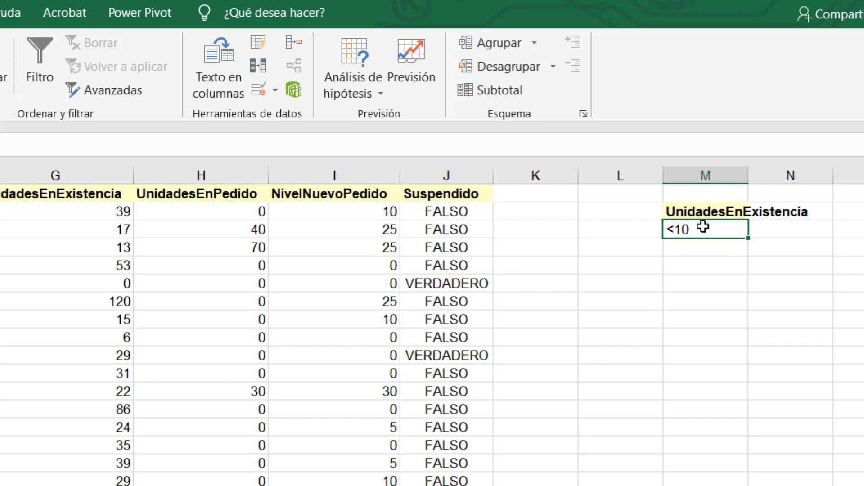
{"action": "left_click", "coordinate": [688, 172]}
{"action": "right_click", "coordinate": [688, 175]}
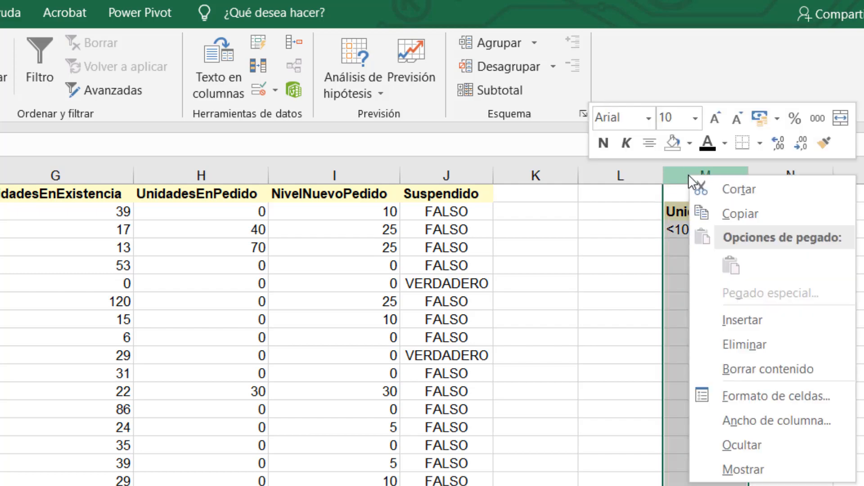
{"action": "left_click", "coordinate": [749, 345]}
{"action": "left_click", "coordinate": [612, 298]}
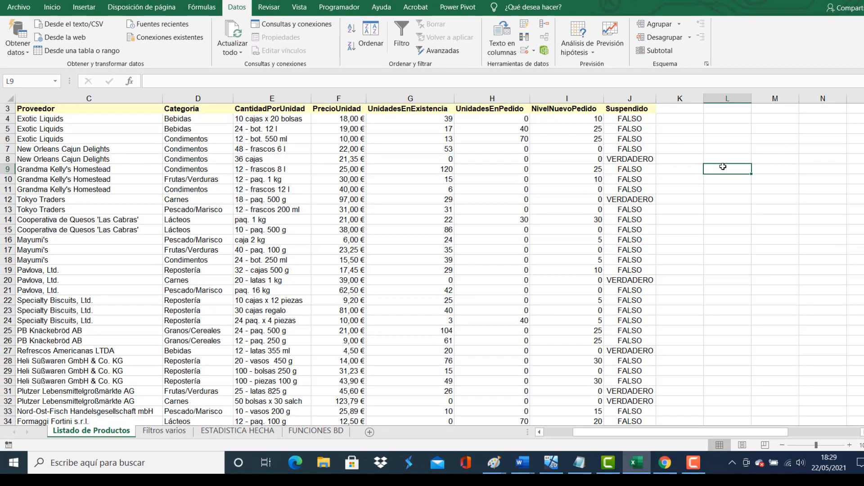
- Filter the product table in place with an Advanced Filter using Filtros varios cells A4:A5 as the criteria range
{"action": "left_click", "coordinate": [334, 188]}
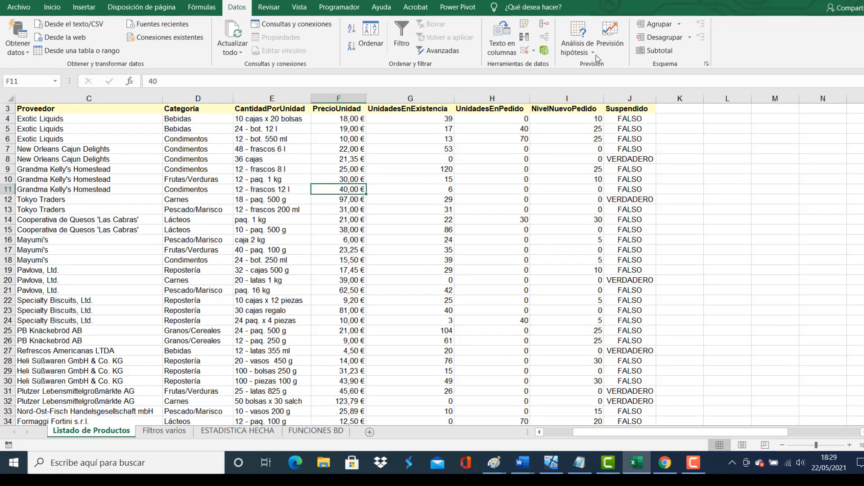
{"action": "left_click", "coordinate": [443, 53]}
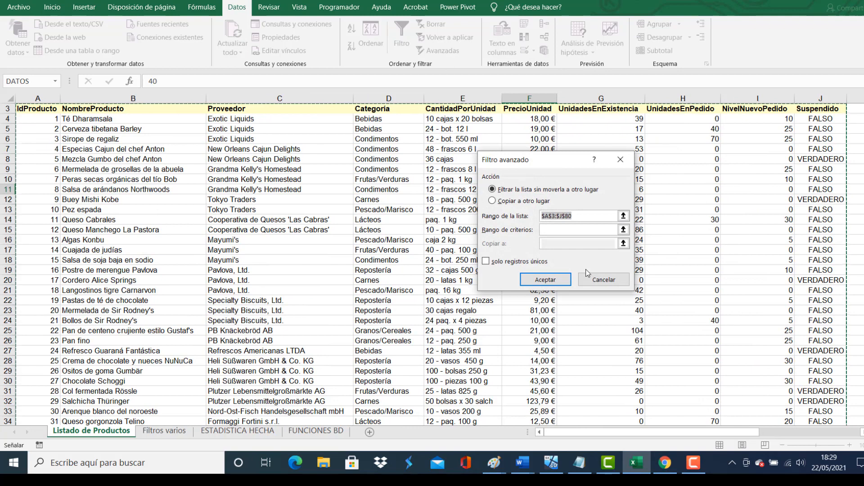
{"action": "left_click", "coordinate": [565, 231]}
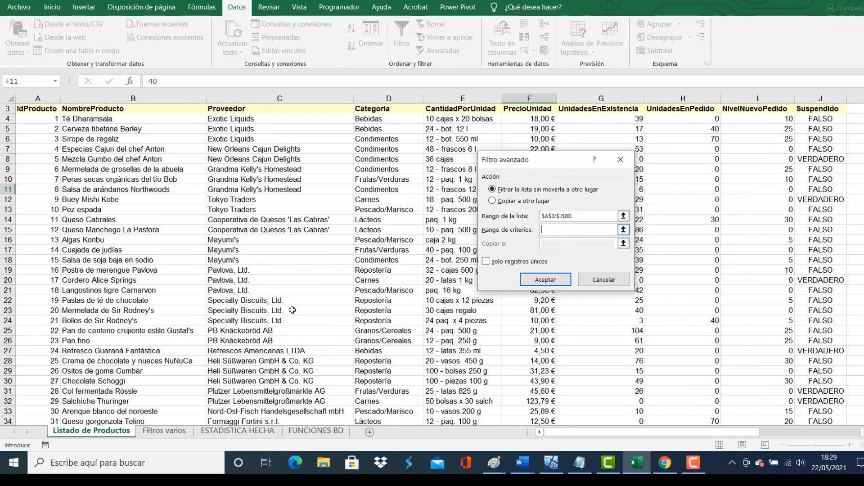
{"action": "left_click", "coordinate": [174, 432]}
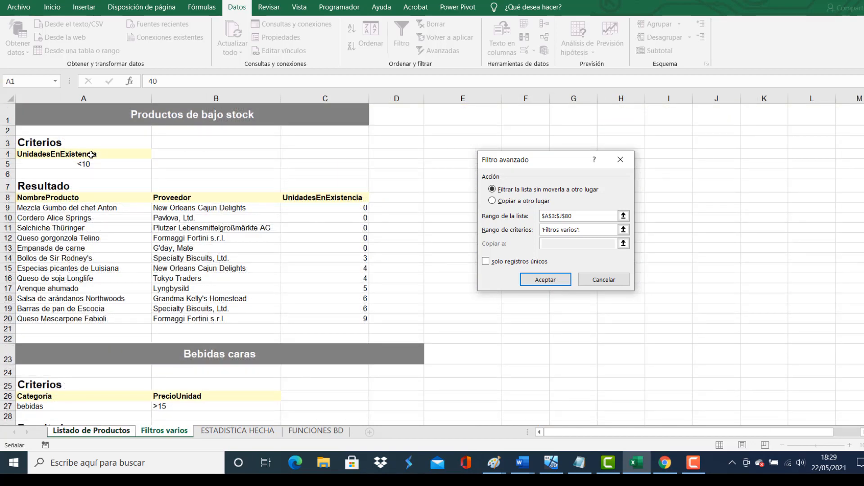
{"action": "left_click_drag", "start_coordinate": [92, 155], "coordinate": [86, 166]}
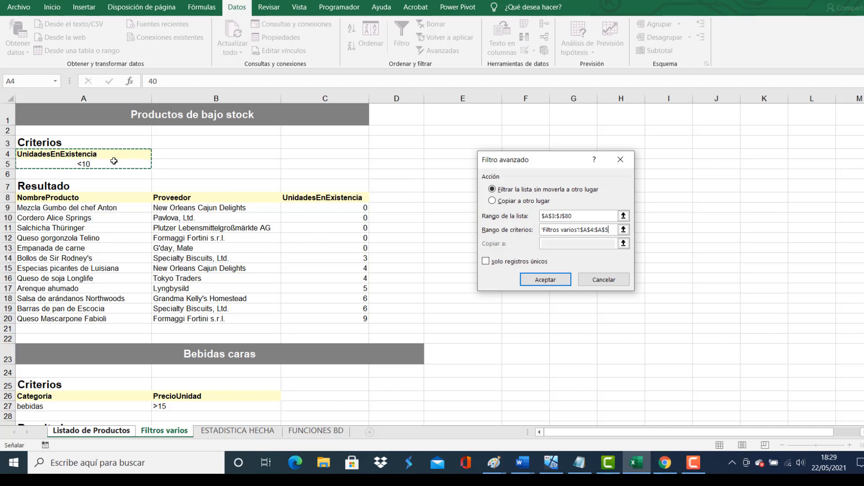
{"action": "left_click", "coordinate": [546, 279]}
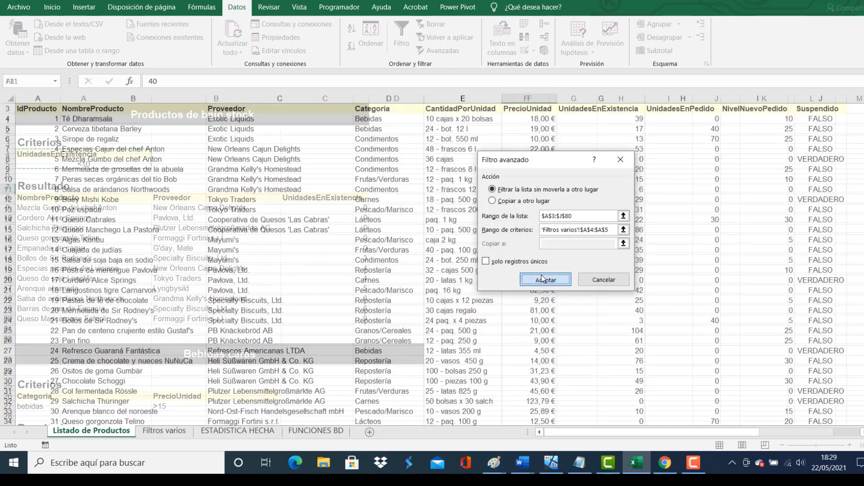
- Clear the advanced filter based on the Filtros varios criteria from the product list
{"action": "scroll", "coordinate": [563, 207], "scroll_direction": "up", "scroll_amount": 1}
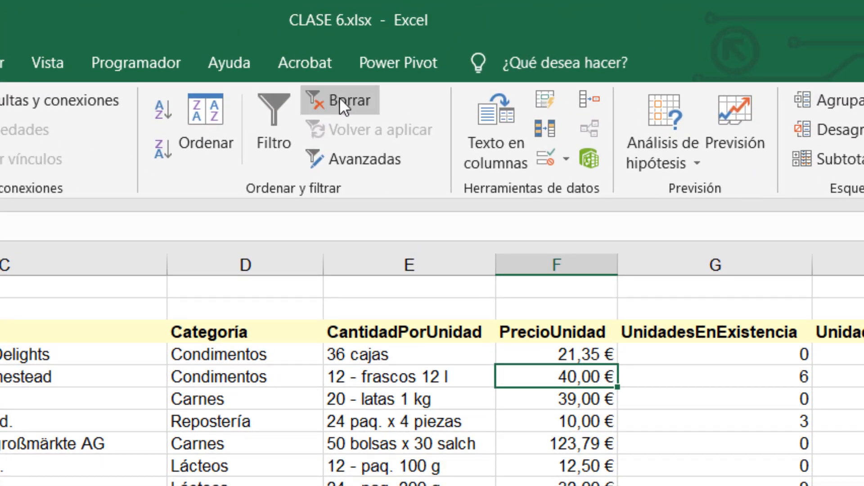
{"action": "left_click", "coordinate": [340, 97]}
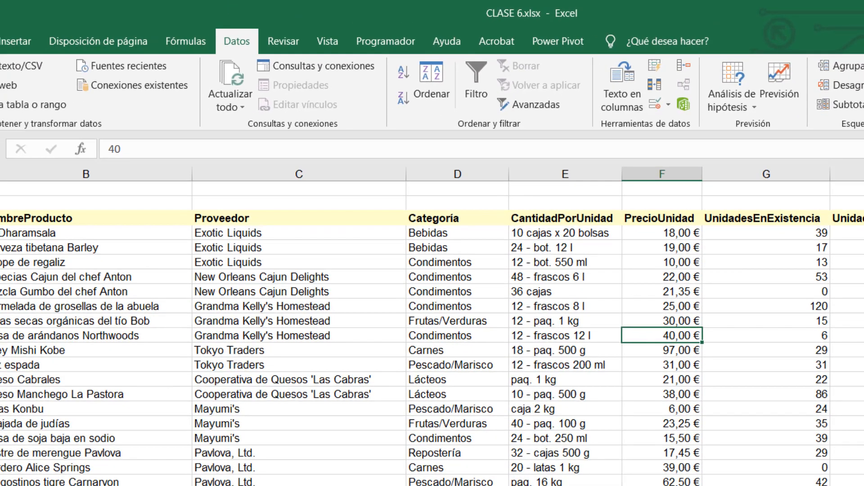
{"action": "scroll", "coordinate": [432, 324], "scroll_direction": "right", "scroll_amount": 3}
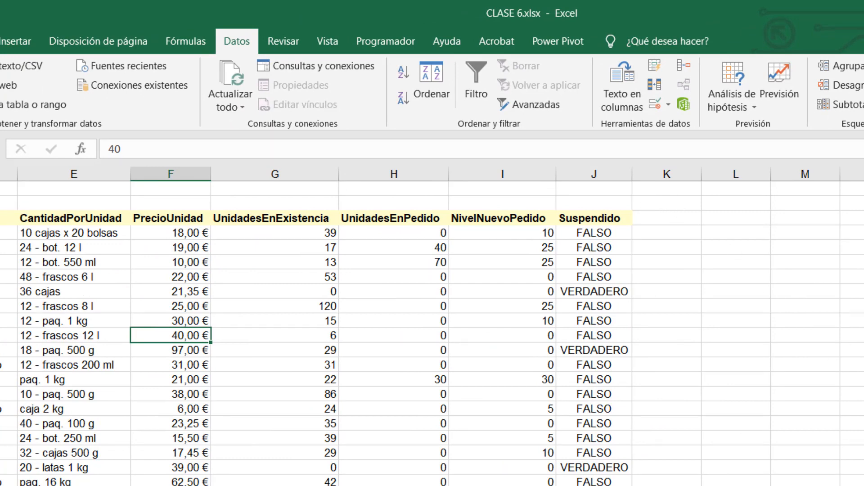
{"action": "scroll", "coordinate": [433, 324], "scroll_direction": "left", "scroll_amount": 3}
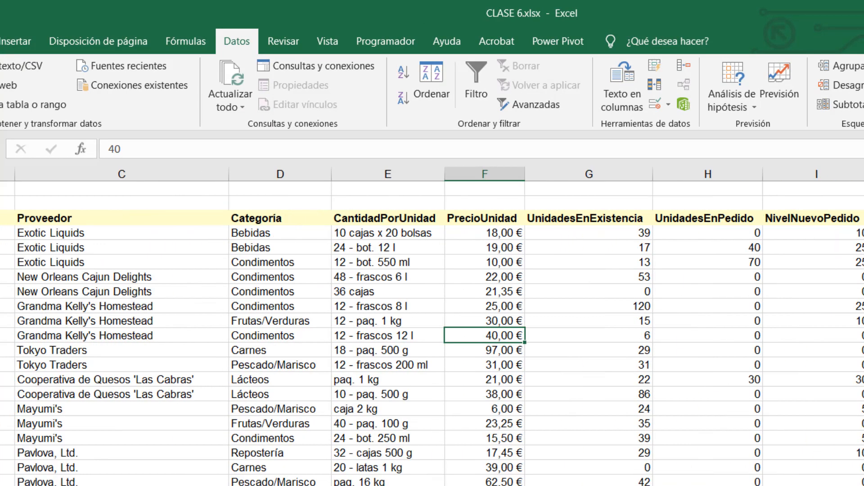
- Start a new Advanced Filter on A3:J80 with Filtros varios cells A4:A5 as the criteria range
{"action": "left_click", "coordinate": [535, 104]}
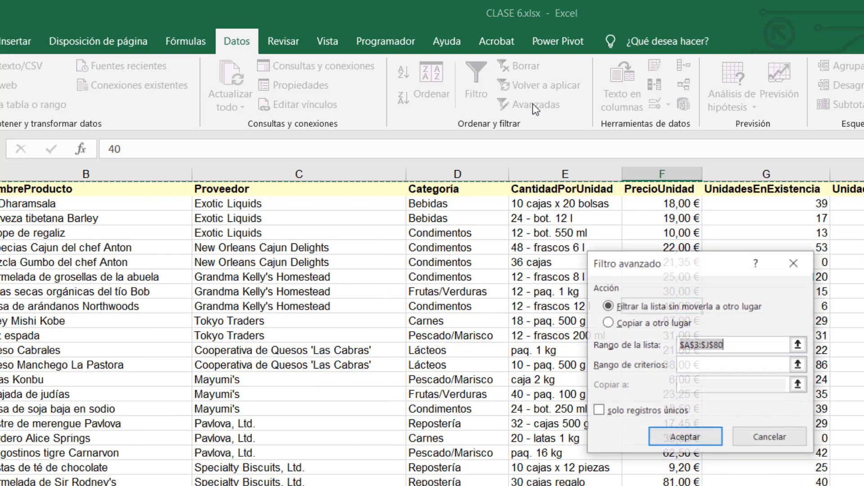
{"action": "left_click", "coordinate": [714, 368]}
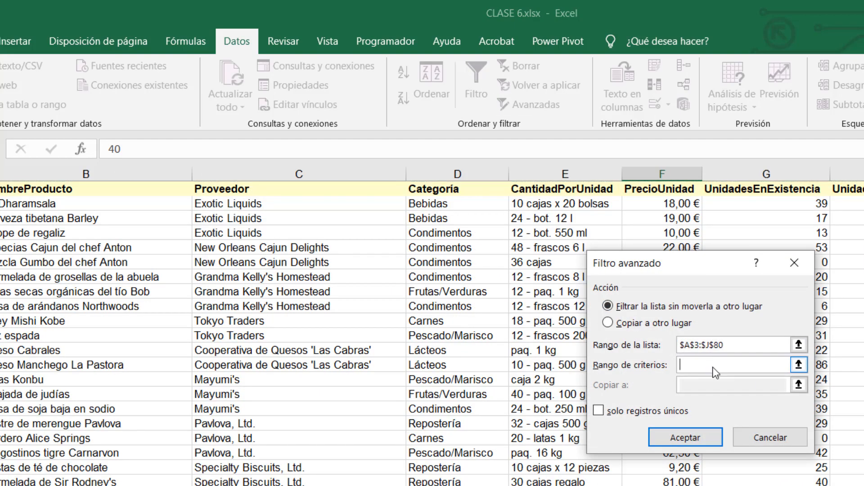
{"action": "left_click", "coordinate": [67, 485]}
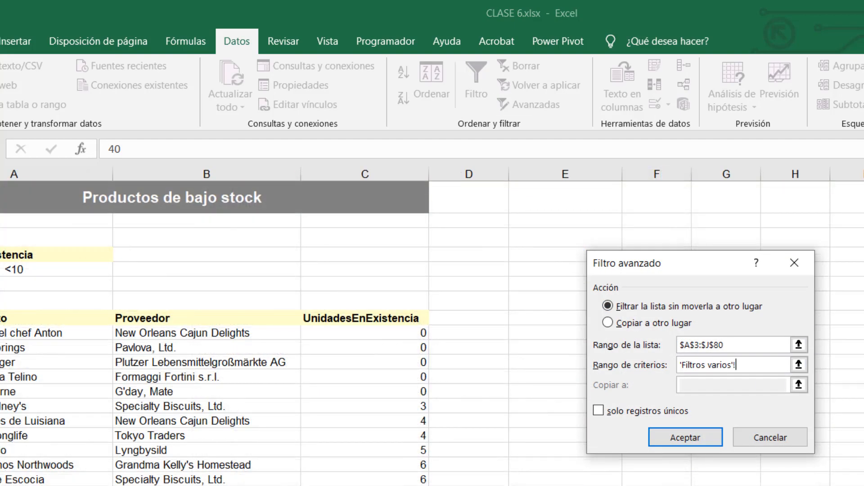
{"action": "left_click_drag", "start_coordinate": [54, 255], "coordinate": [54, 270]}
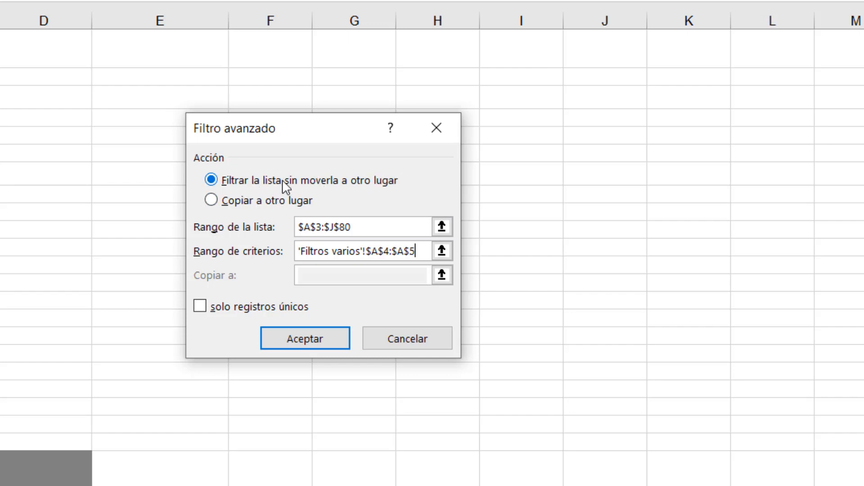
- Set the Advanced Filter to copy its results to another location, starting at cell L6 of Listado de Productos, and run it
{"action": "left_click", "coordinate": [211, 200]}
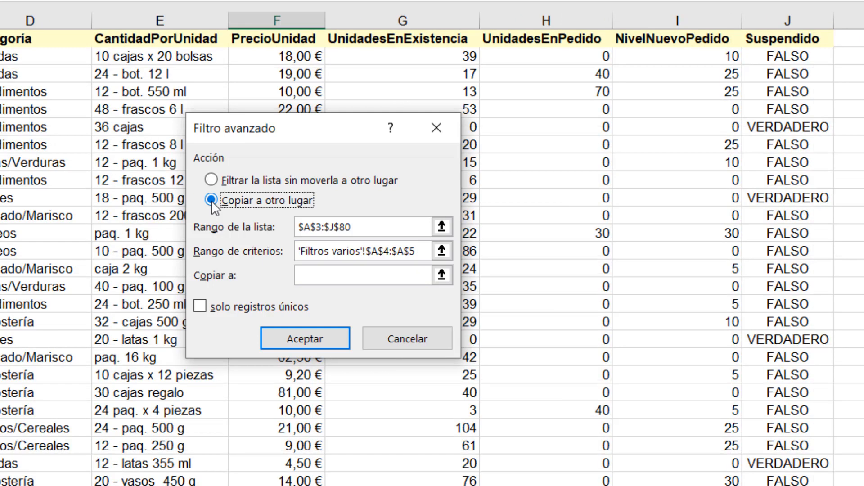
{"action": "left_click", "coordinate": [363, 276]}
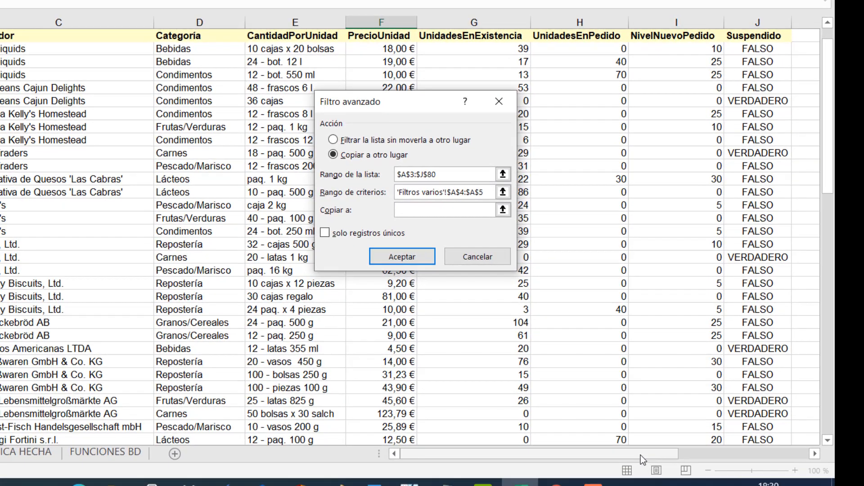
{"action": "left_click_drag", "start_coordinate": [641, 456], "coordinate": [768, 459]}
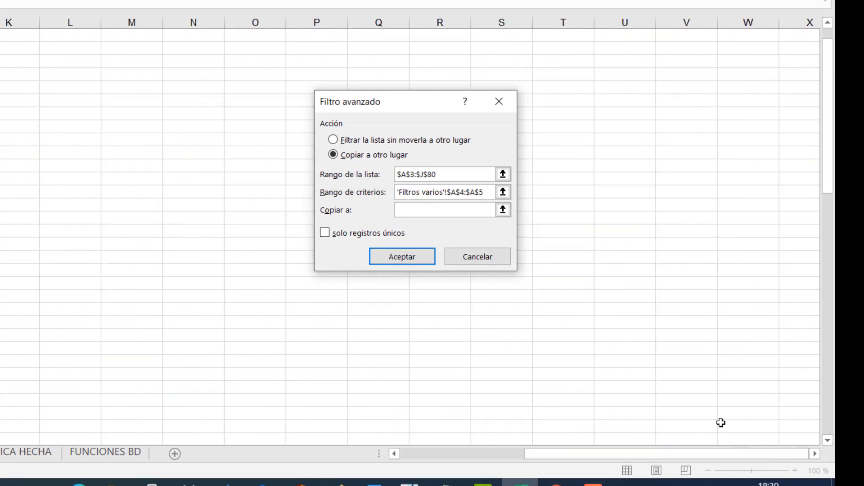
{"action": "left_click", "coordinate": [88, 75]}
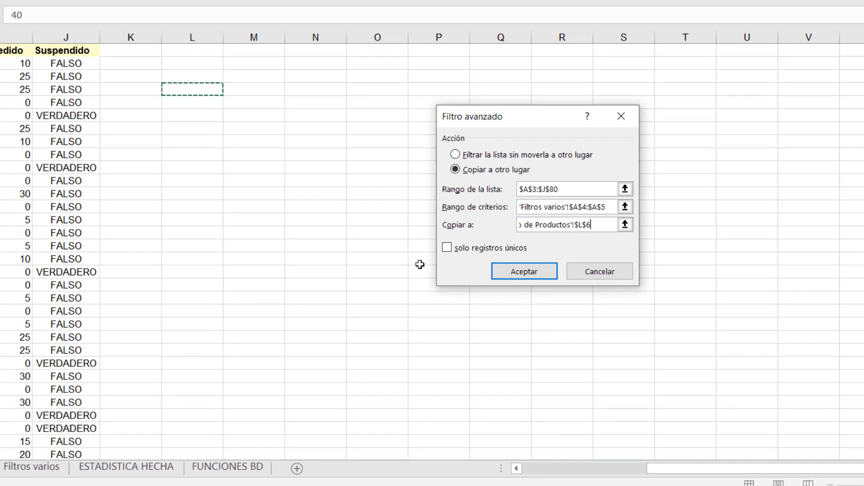
{"action": "left_click", "coordinate": [508, 272]}
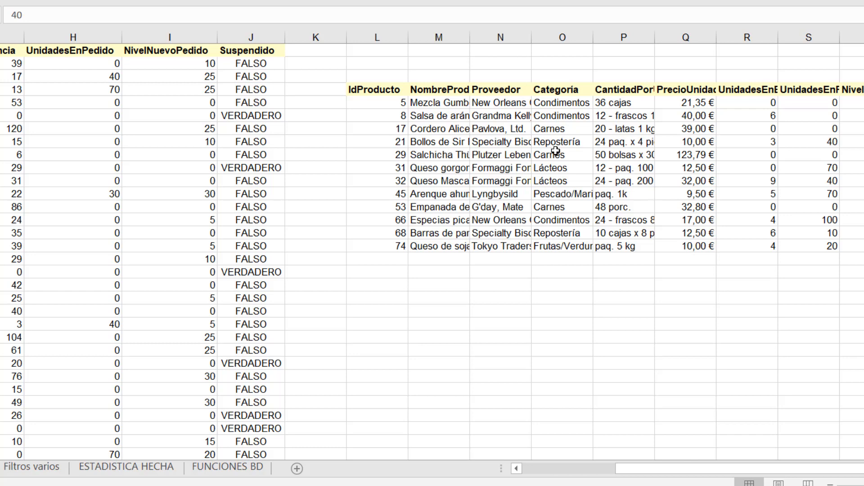
- Widen column U so the copied Suspendido values fit, and review the extracted product list
{"action": "left_click", "coordinate": [860, 469]}
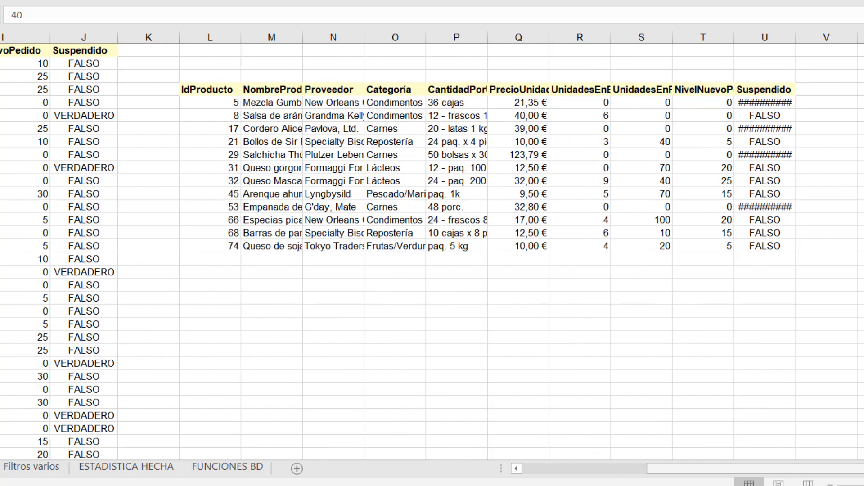
{"action": "left_click_drag", "start_coordinate": [779, 36], "coordinate": [795, 36]}
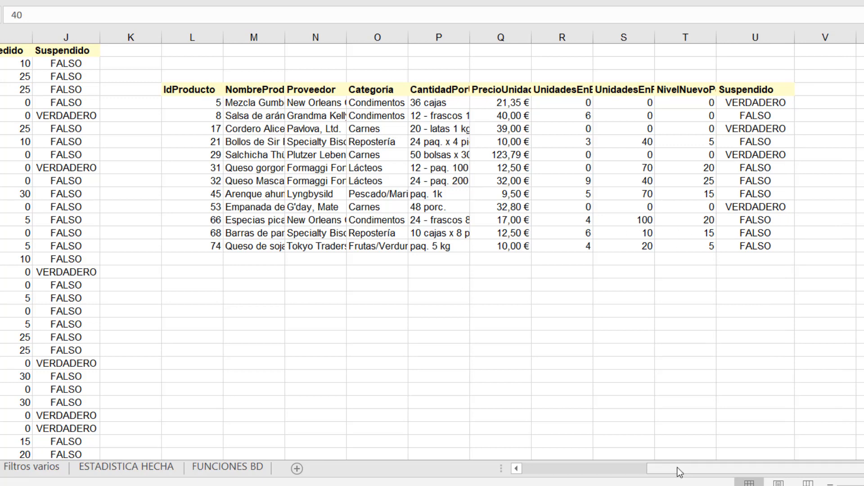
{"action": "left_click_drag", "start_coordinate": [677, 468], "coordinate": [619, 469]}
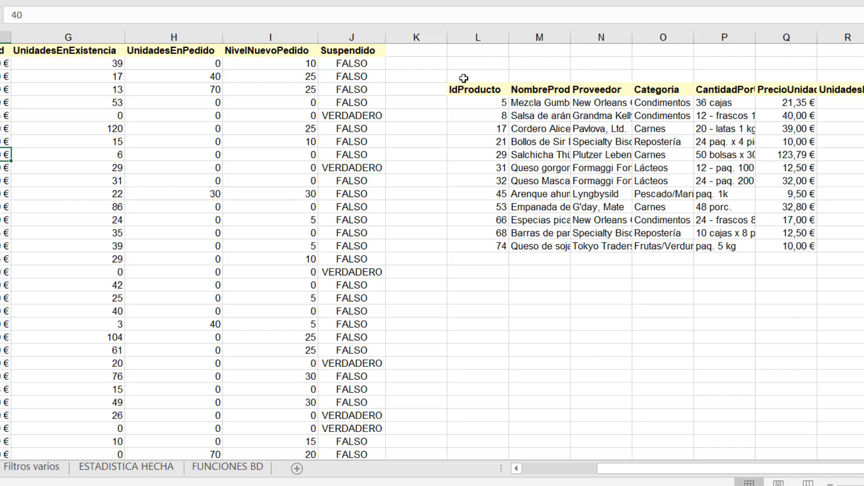
- Delete columns L to U, which hold the copied filter results, from Listado de Productos
{"action": "left_click_drag", "start_coordinate": [478, 36], "coordinate": [768, 43]}
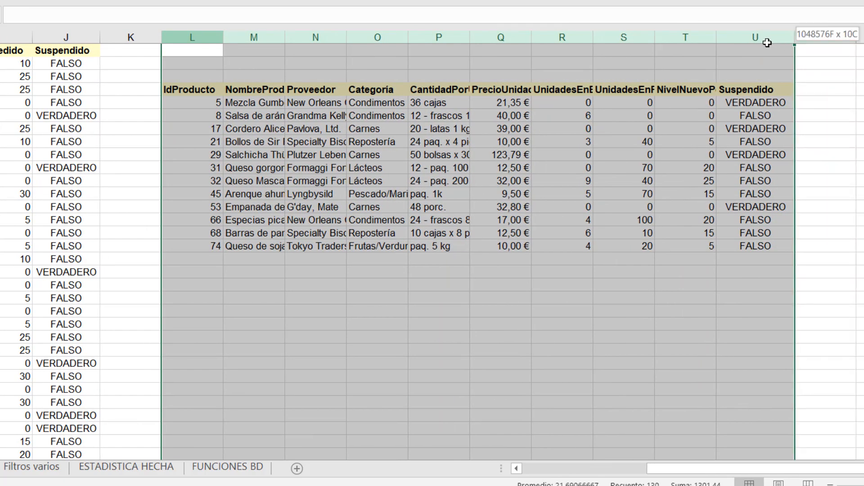
{"action": "right_click", "coordinate": [520, 182]}
{"action": "key", "text": "Escape"}
{"action": "key", "text": "ctrl+minus"}
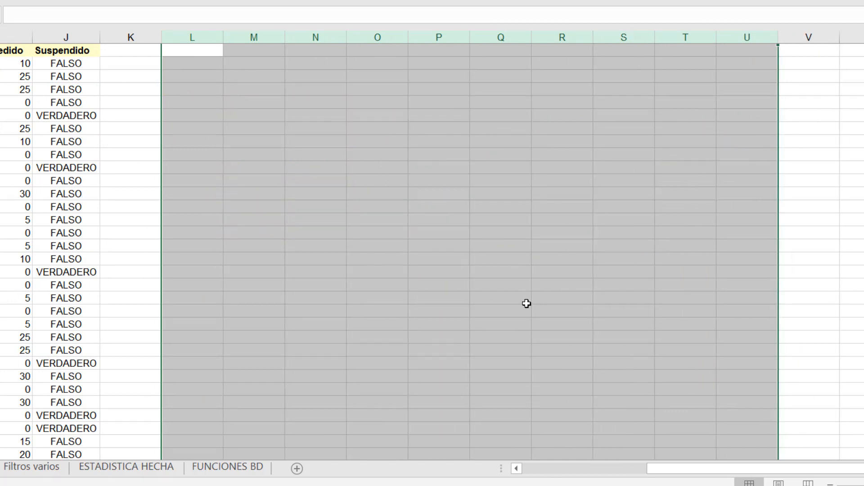
{"action": "left_click", "coordinate": [337, 219]}
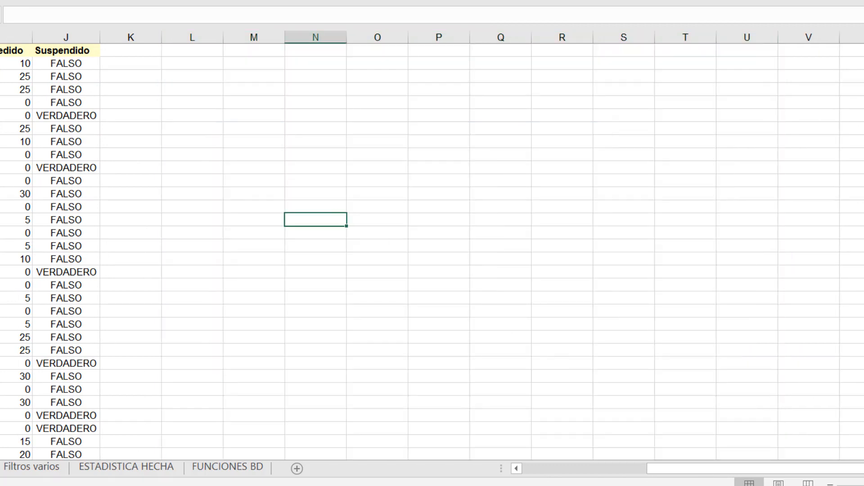
{"action": "left_click_drag", "start_coordinate": [693, 473], "coordinate": [531, 472]}
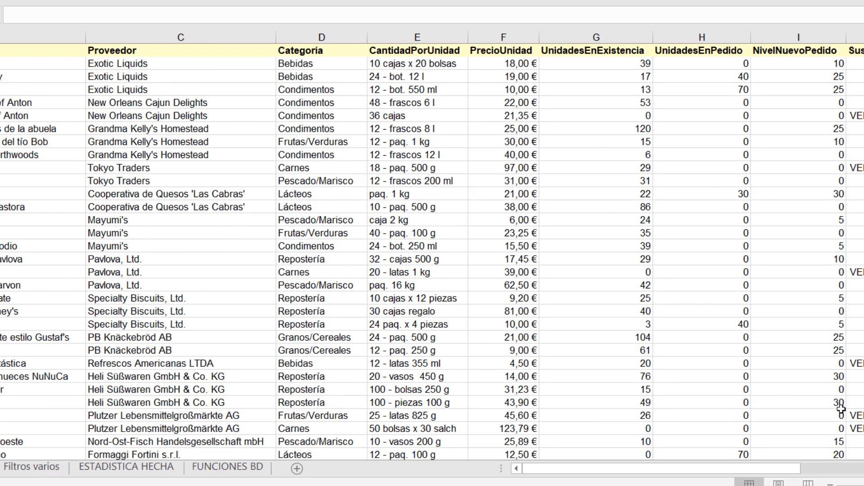
{"action": "mouse_move", "coordinate": [774, 475]}
{"action": "left_mouse_down"}
{"action": "mouse_move", "coordinate": [828, 473]}
{"action": "mouse_move", "coordinate": [776, 473]}
{"action": "left_mouse_up"}
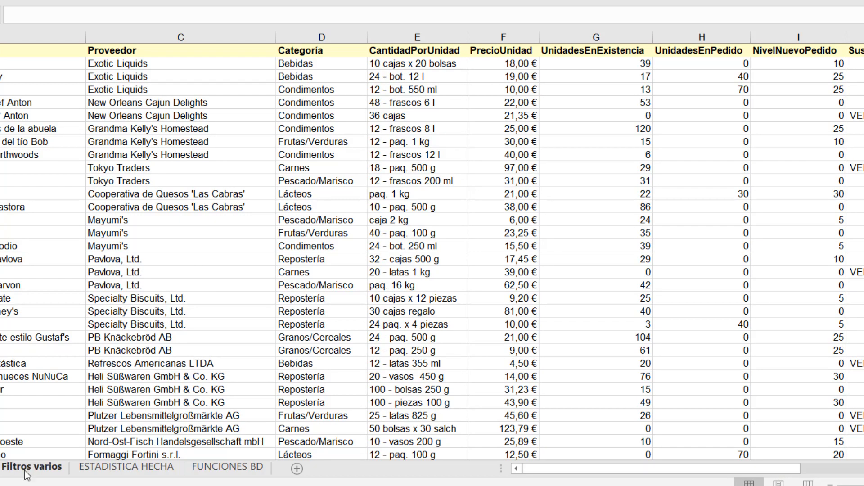
- Filter the product list A3:J80 in place using criteria cells A4:A5 of Filtros varios, and clear that advanced filter again
{"action": "left_click", "coordinate": [346, 168]}
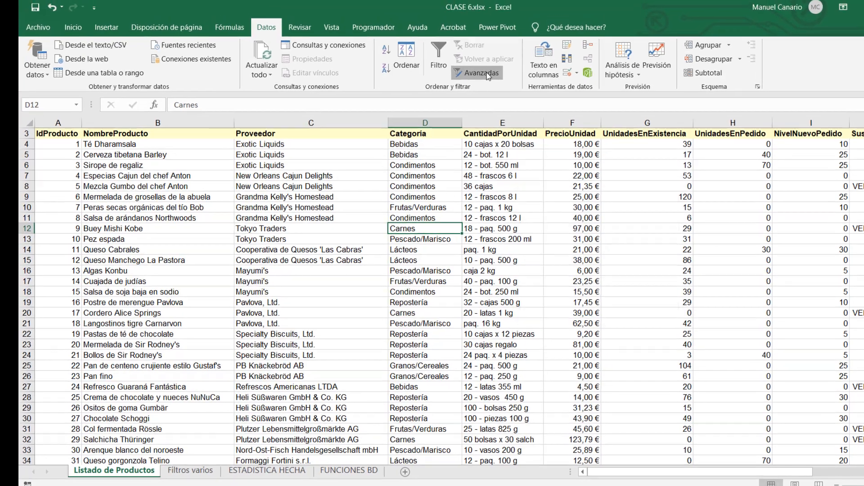
{"action": "left_click", "coordinate": [480, 75]}
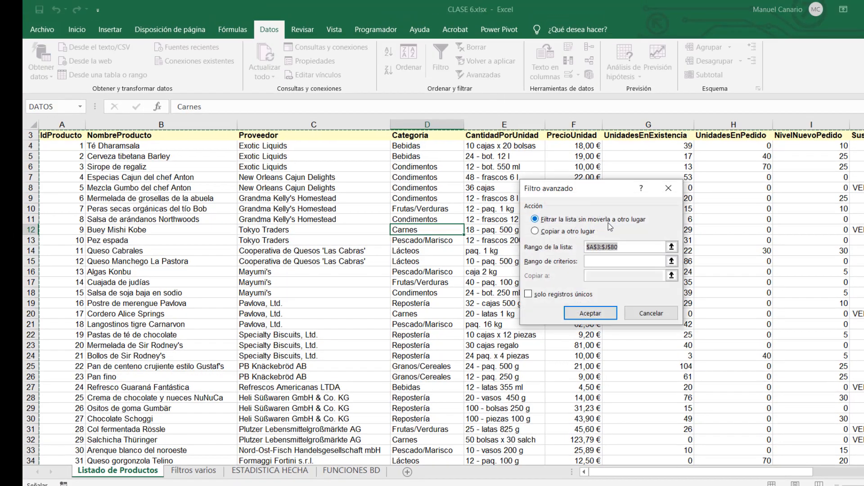
{"action": "left_click", "coordinate": [610, 262]}
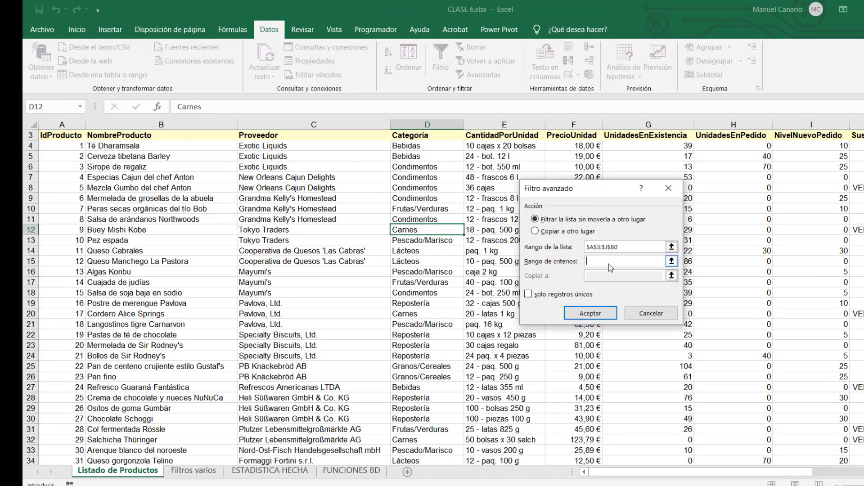
{"action": "left_click", "coordinate": [194, 470]}
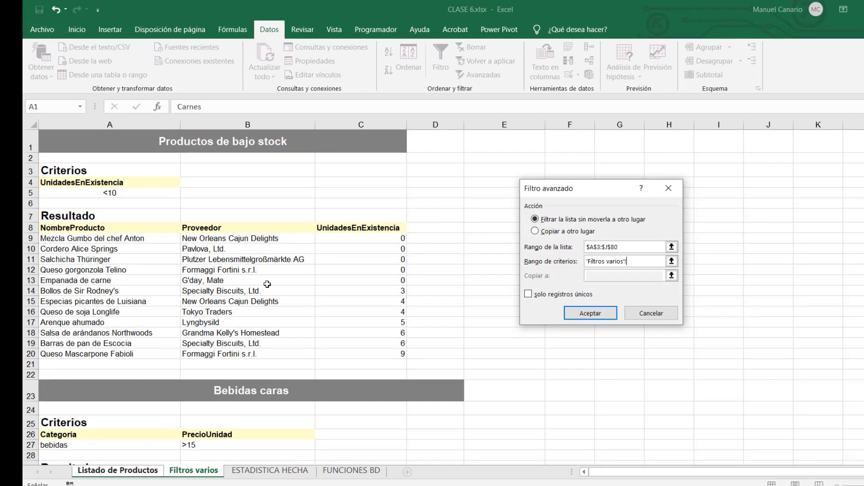
{"action": "left_click_drag", "start_coordinate": [123, 185], "coordinate": [121, 193]}
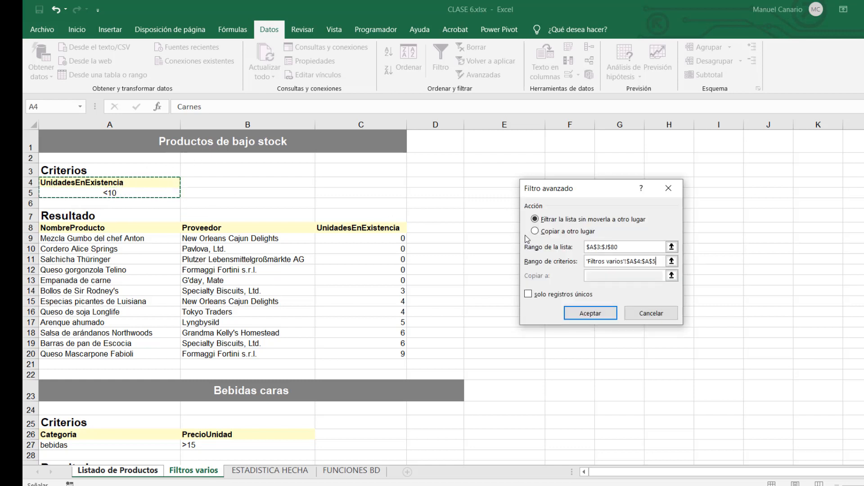
{"action": "left_click", "coordinate": [590, 314]}
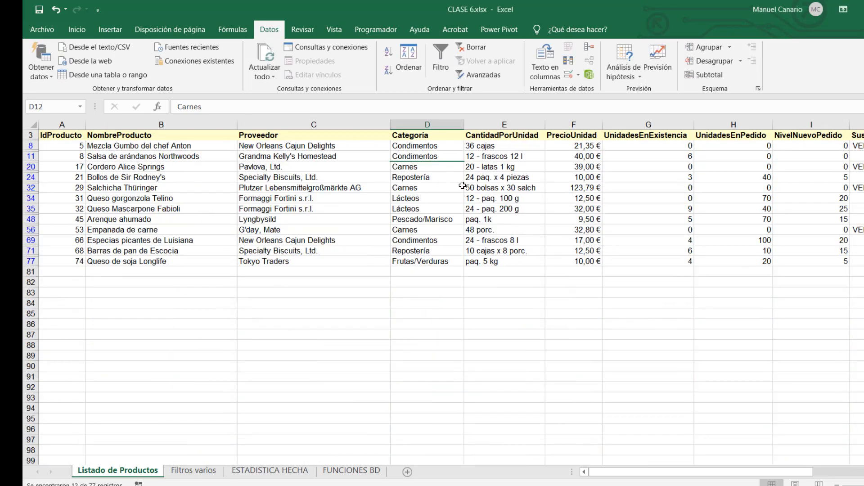
{"action": "left_click", "coordinate": [477, 48]}
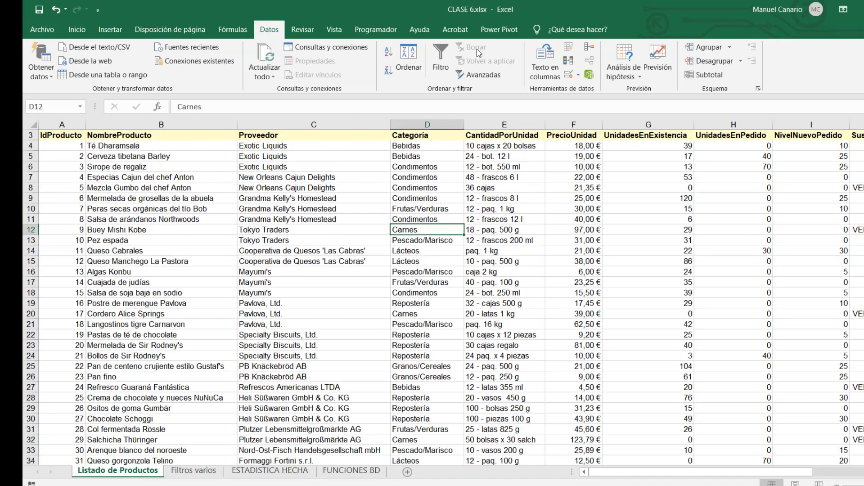
- Set up an Advanced Filter on A3:J80 with criteria range A4:A5 of Filtros varios, copying the results to another location
{"action": "left_click", "coordinate": [493, 76]}
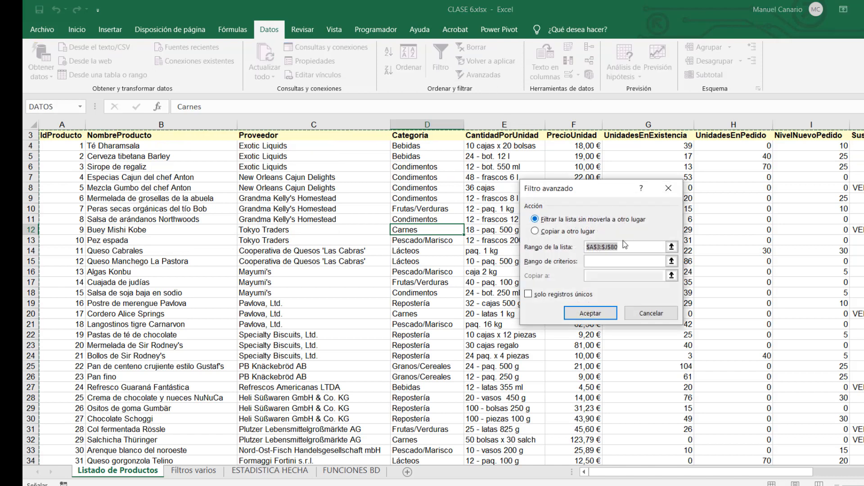
{"action": "left_click", "coordinate": [606, 261]}
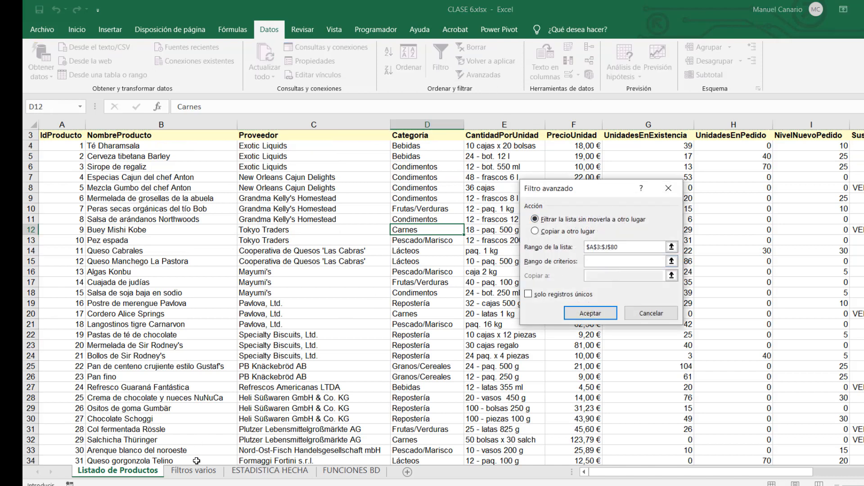
{"action": "left_click", "coordinate": [194, 471]}
{"action": "left_click_drag", "start_coordinate": [108, 182], "coordinate": [110, 193]}
{"action": "left_click", "coordinate": [554, 232]}
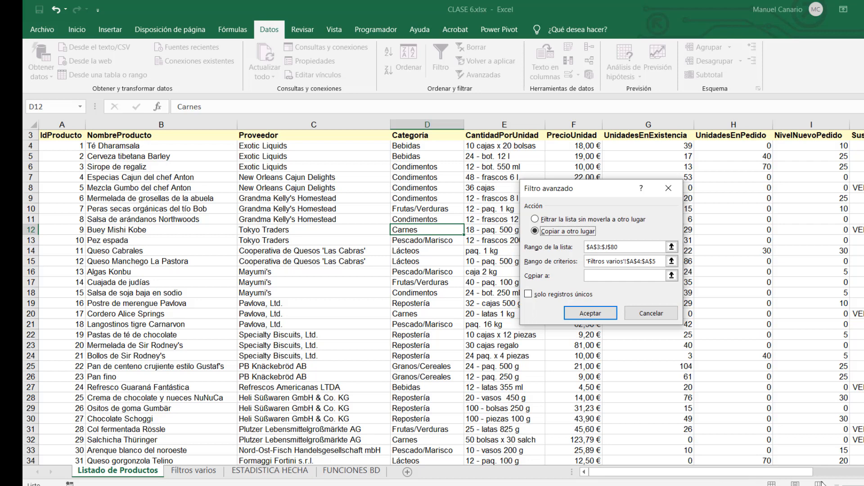
{"action": "left_click", "coordinate": [588, 266]}
{"action": "left_click", "coordinate": [615, 275]}
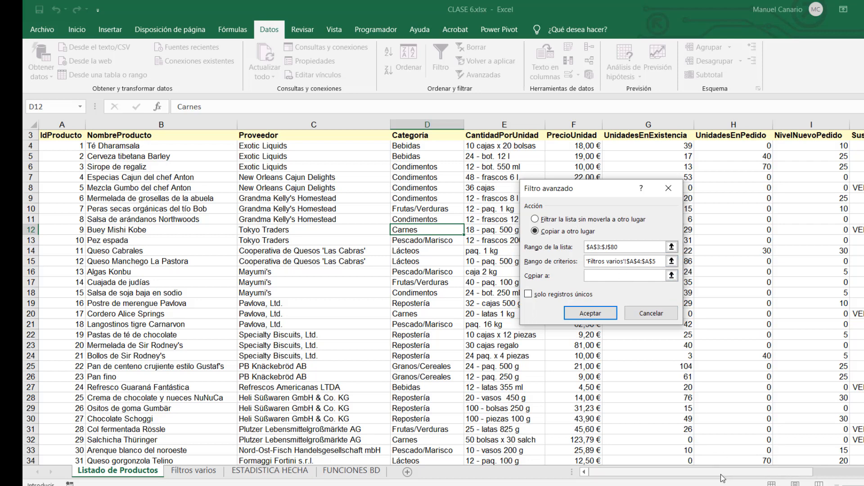
- Choose cell L7 of Listado de Productos as the destination for the filtered copy
{"action": "left_click_drag", "start_coordinate": [726, 472], "coordinate": [815, 483]}
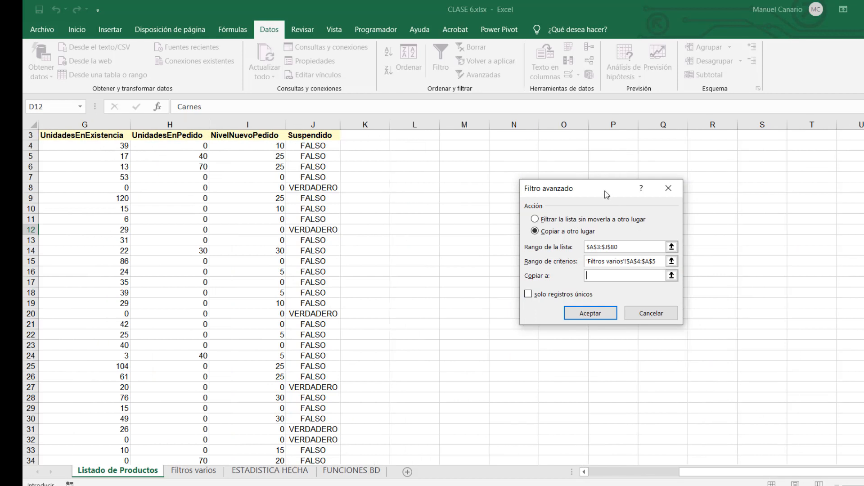
{"action": "left_click_drag", "start_coordinate": [605, 191], "coordinate": [770, 210]}
{"action": "left_click", "coordinate": [431, 177]}
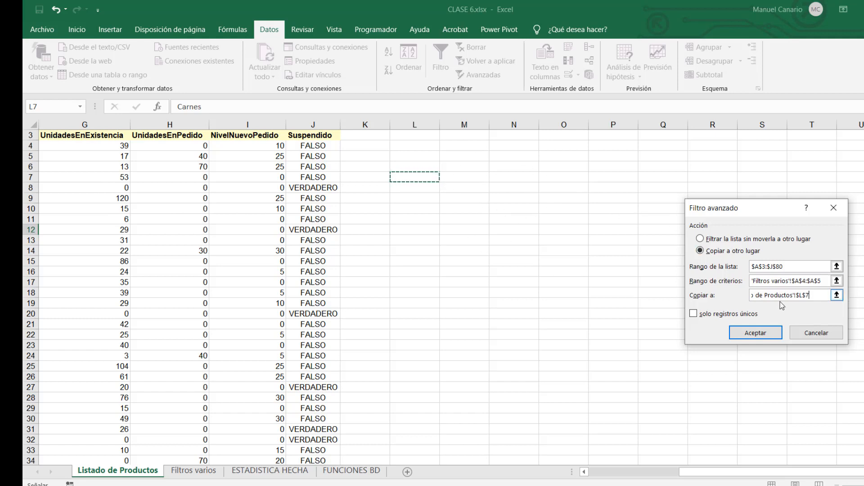
- Replace the copy destination with the Filtros varios sheet and try to run the Advanced Filter
{"action": "left_click_drag", "start_coordinate": [809, 296], "coordinate": [714, 294]}
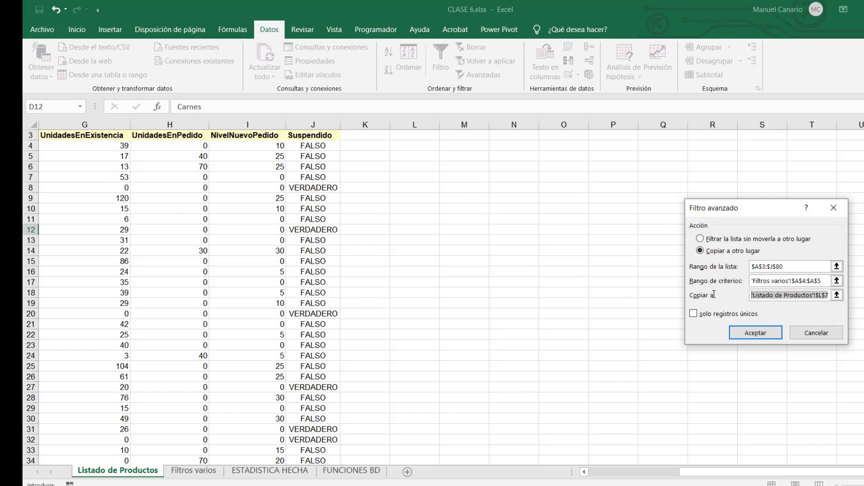
{"action": "key", "text": "BackSpace"}
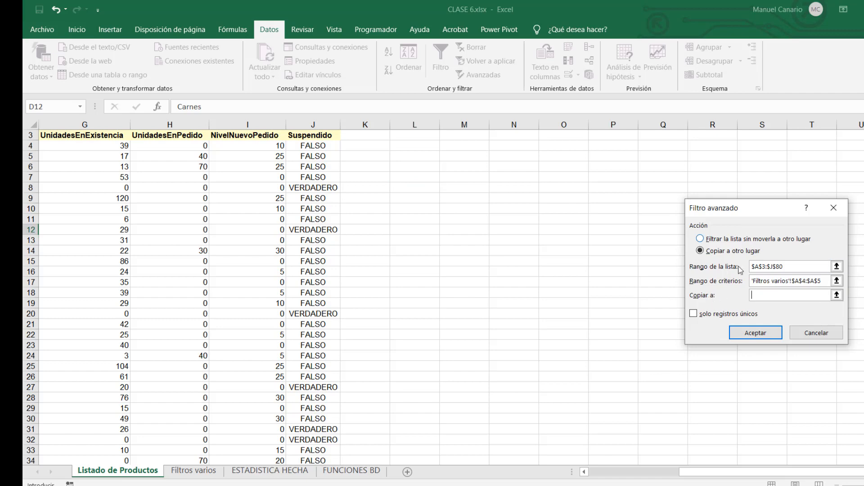
{"action": "left_click", "coordinate": [196, 472]}
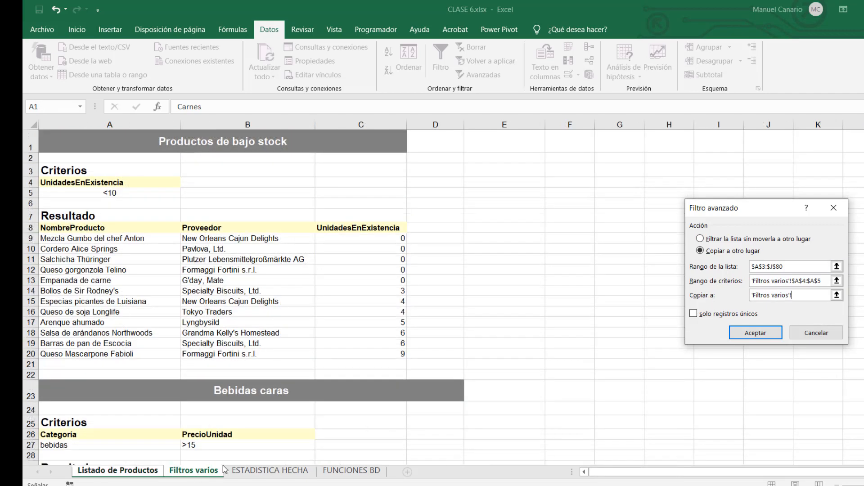
{"action": "left_click", "coordinate": [753, 333]}
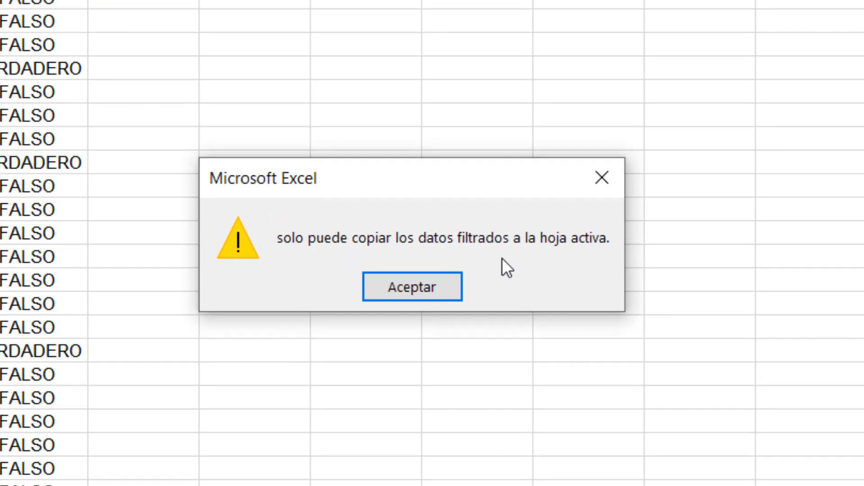
{"action": "left_click", "coordinate": [442, 282]}
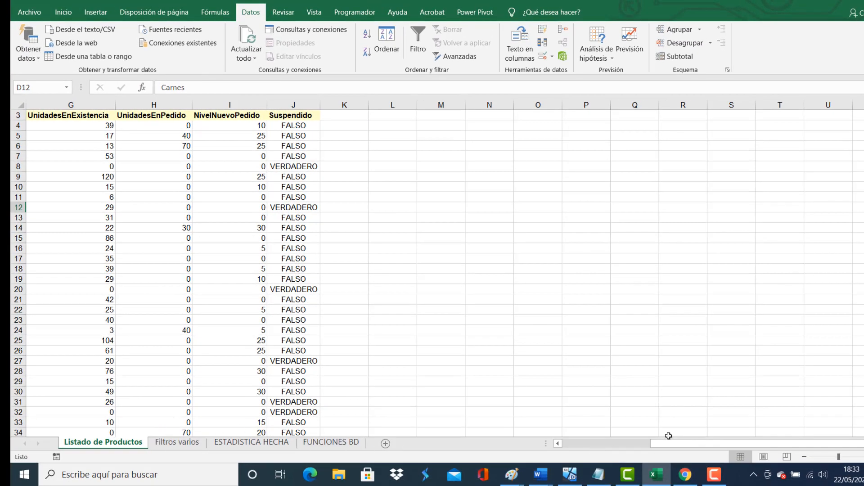
- Start a new Advanced Filter from the product list, with Filtros varios A4:A5 as criteria and copying to another location
{"action": "left_click_drag", "start_coordinate": [689, 445], "coordinate": [585, 447]}
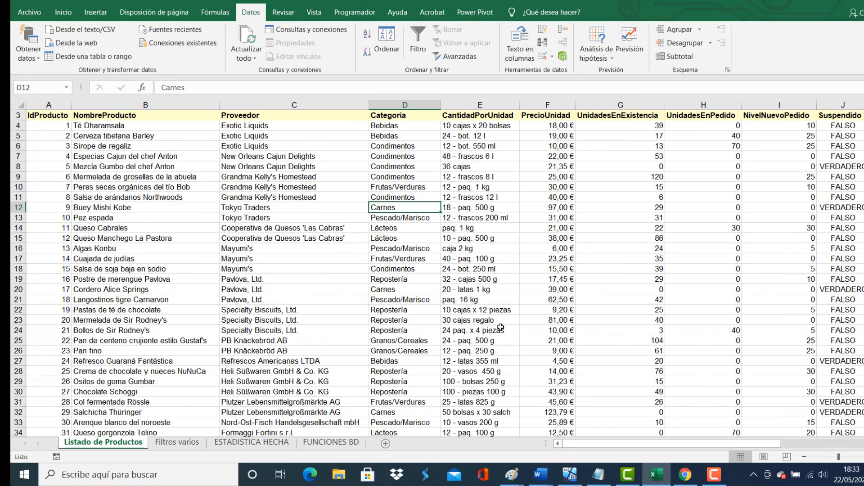
{"action": "left_click", "coordinate": [391, 269]}
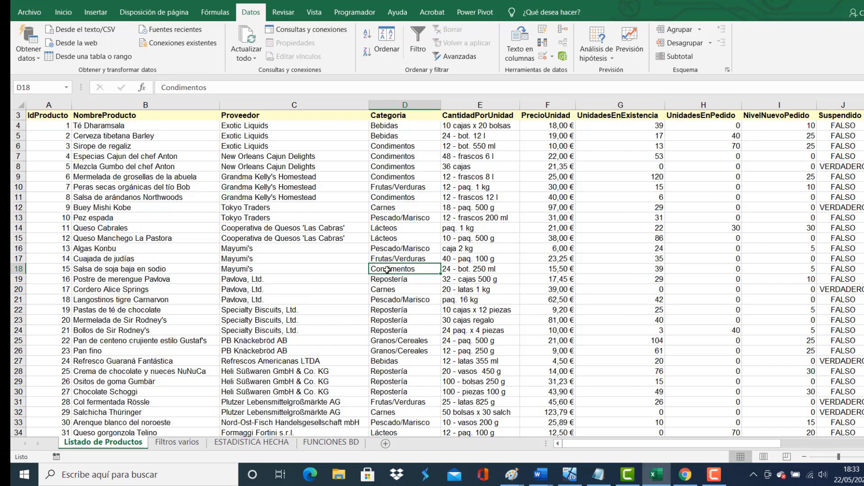
{"action": "left_click", "coordinate": [455, 58]}
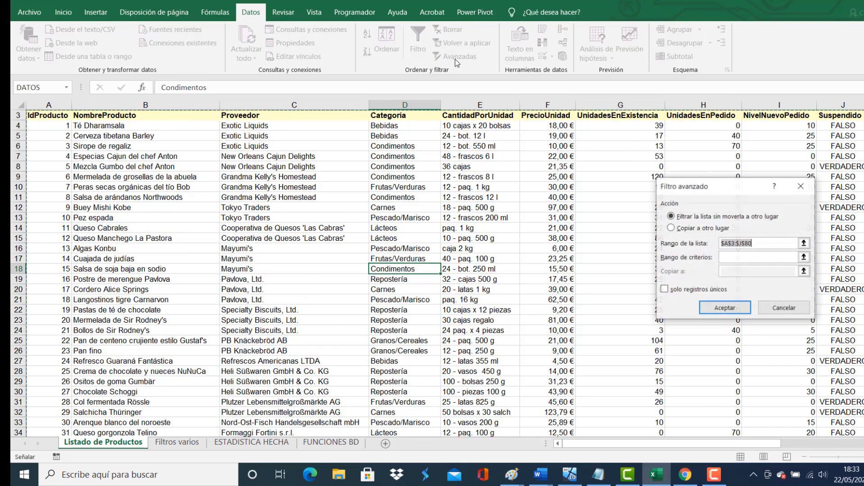
{"action": "left_click", "coordinate": [743, 258]}
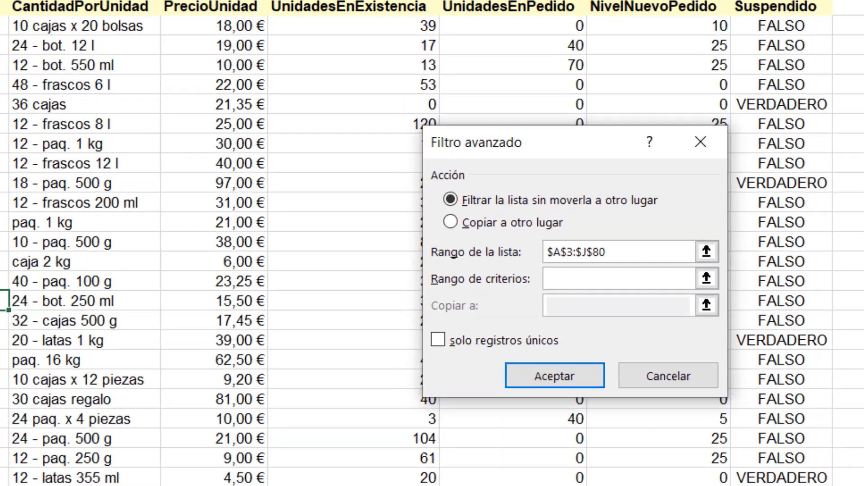
{"action": "key", "text": "ctrl+Page_Down"}
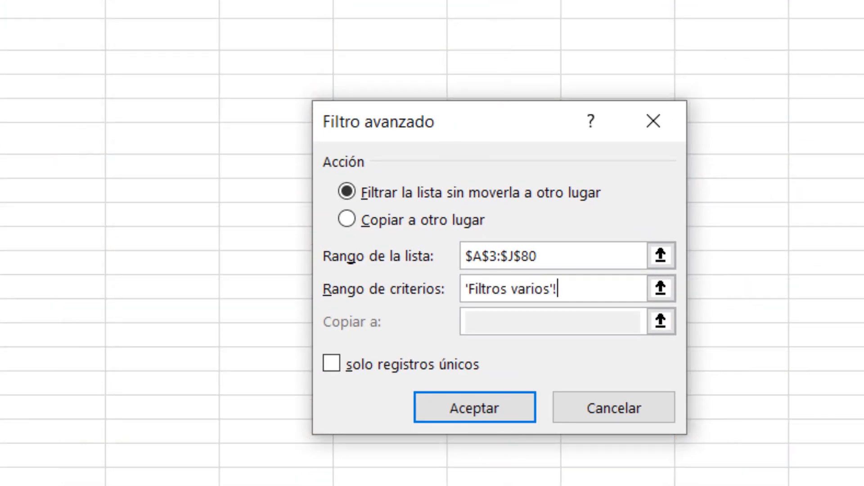
{"action": "left_click_drag", "start_coordinate": [1, 35], "coordinate": [1, 62]}
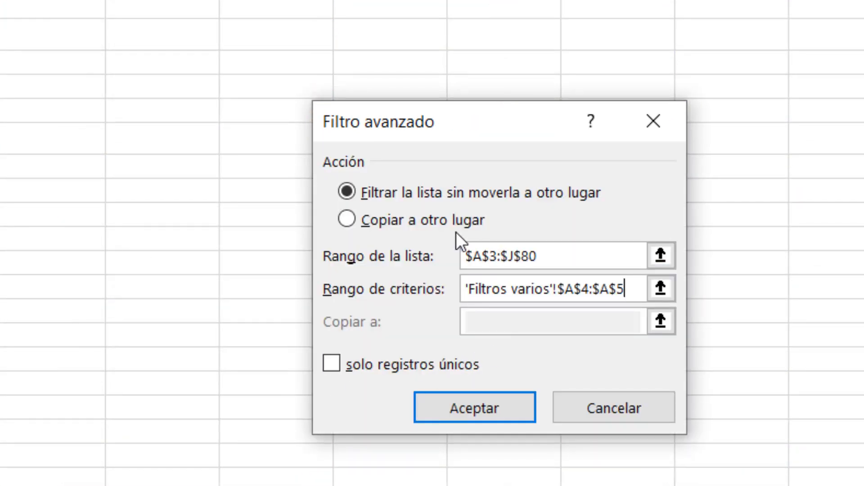
{"action": "left_click", "coordinate": [425, 220]}
{"action": "left_click", "coordinate": [565, 328]}
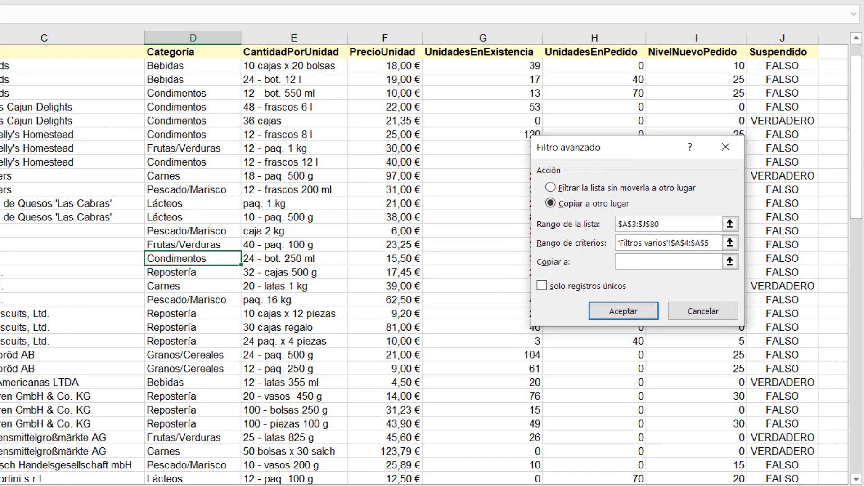
- Run the filter with cell N5 of Listado de Productos as the copy destination, and widen column W to fit the Suspendido values
{"action": "left_click_drag", "start_coordinate": [620, 485], "coordinate": [684, 485]}
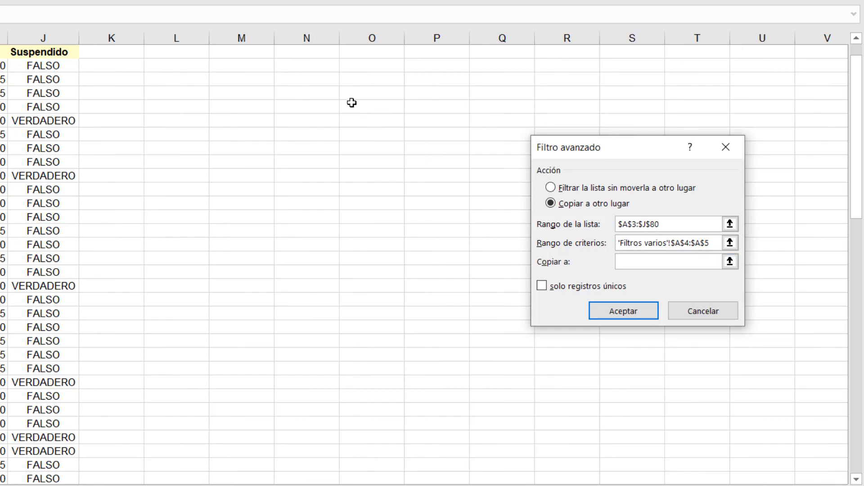
{"action": "left_click", "coordinate": [297, 79]}
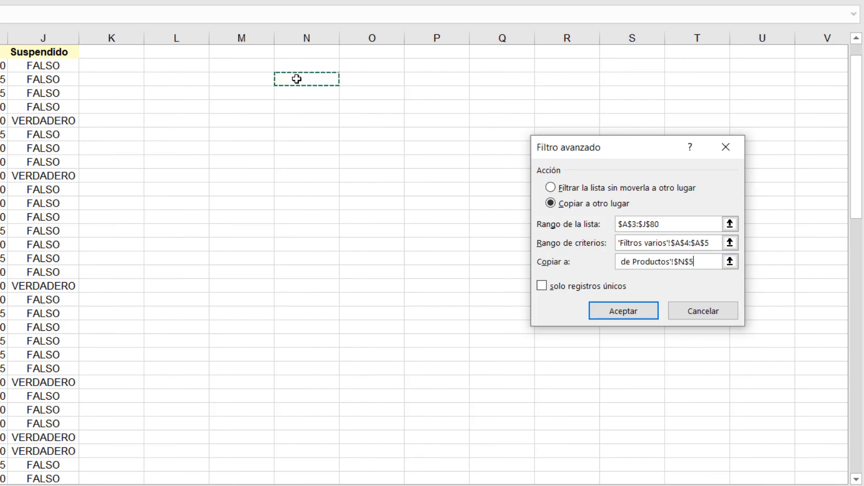
{"action": "left_click", "coordinate": [623, 311]}
{"action": "left_click_drag", "start_coordinate": [491, 485], "coordinate": [549, 485]}
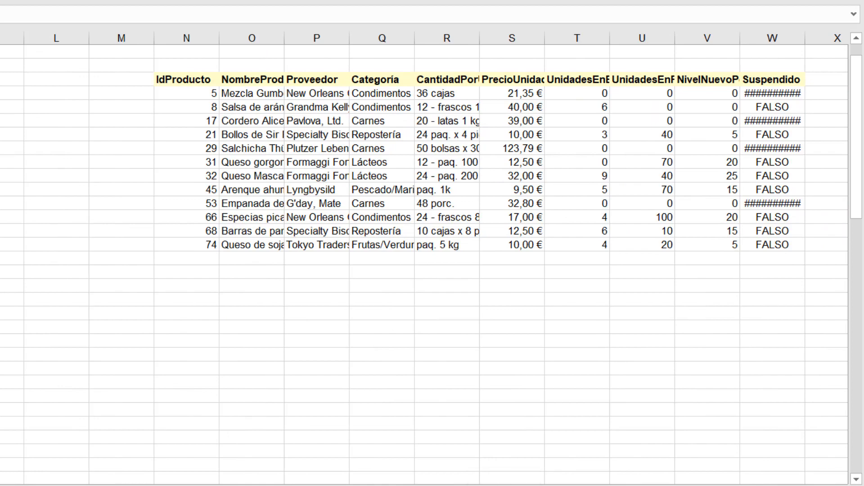
{"action": "double_click", "coordinate": [803, 35]}
- Cut the filtered product table at N5 of Listado de Productos and paste it at G3 of Filtros varios
{"action": "left_click_drag", "start_coordinate": [180, 77], "coordinate": [769, 220]}
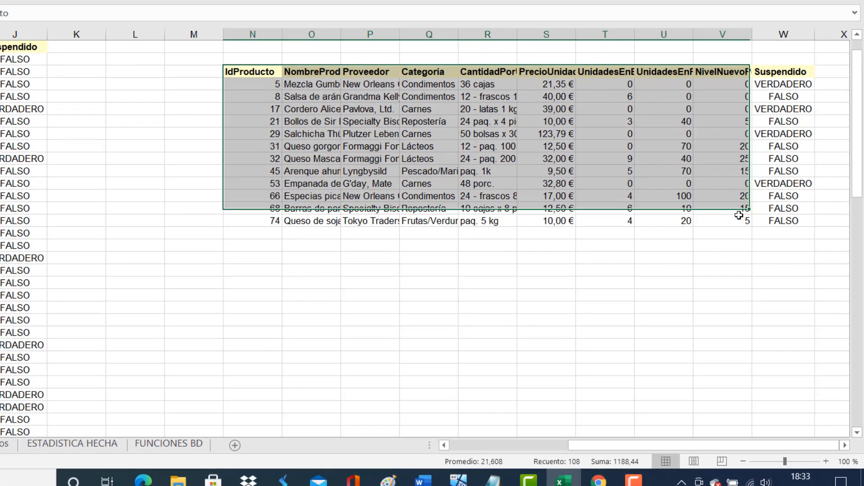
{"action": "right_click", "coordinate": [460, 117]}
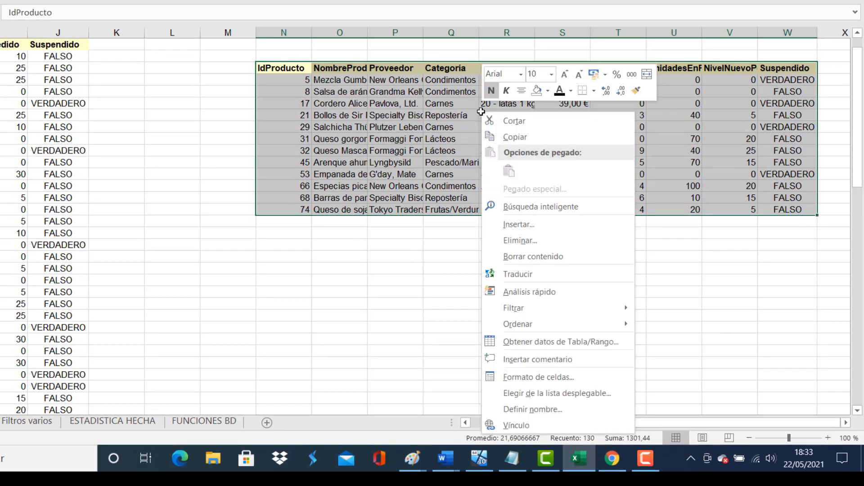
{"action": "left_click", "coordinate": [526, 137]}
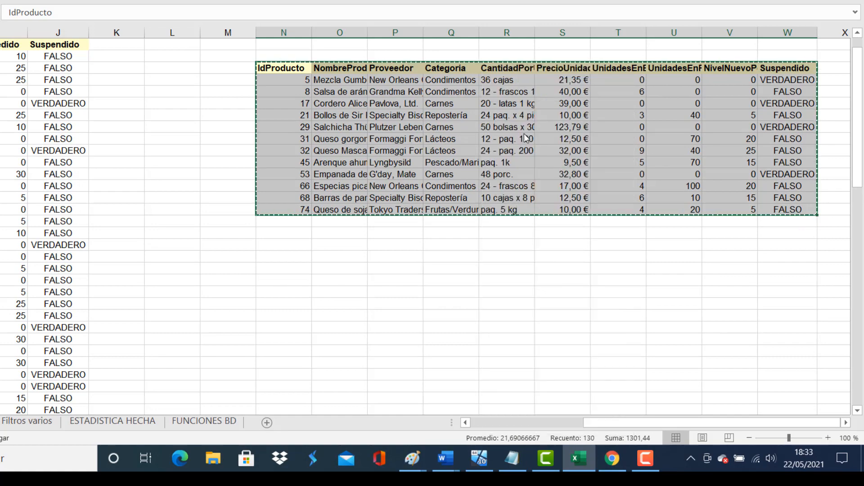
{"action": "right_click", "coordinate": [330, 129]}
{"action": "left_click", "coordinate": [359, 129]}
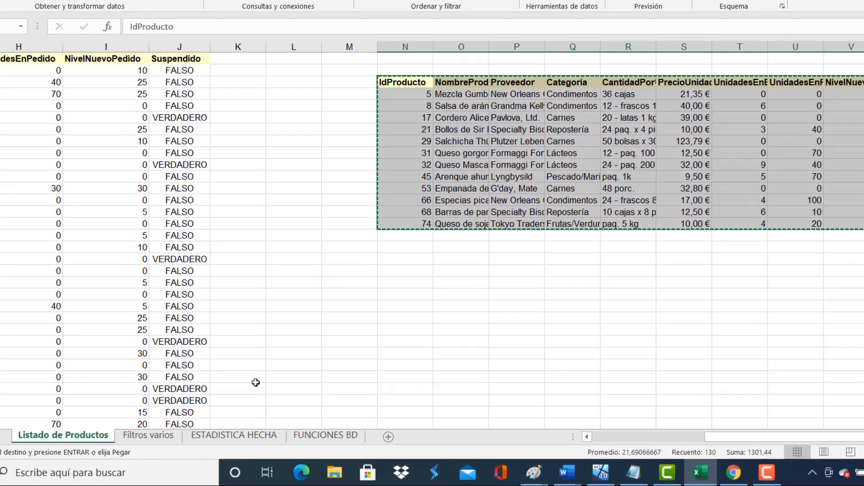
{"action": "left_click", "coordinate": [148, 435]}
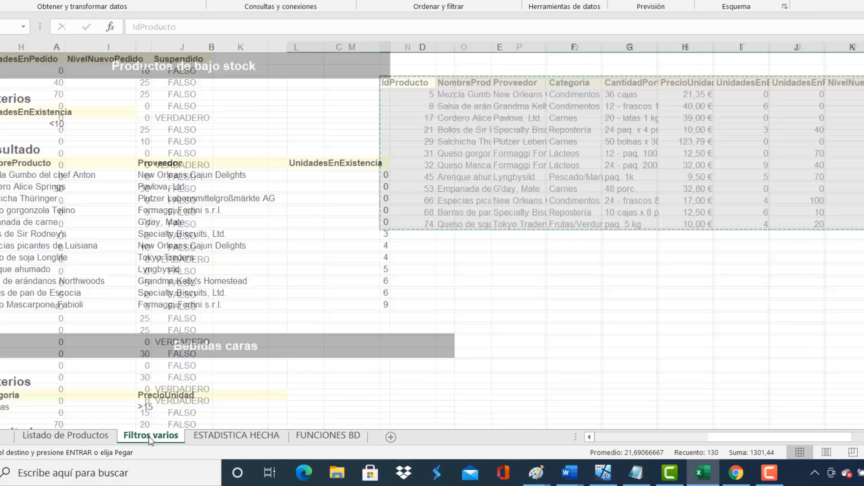
{"action": "left_click", "coordinate": [633, 99]}
{"action": "right_click", "coordinate": [634, 100]}
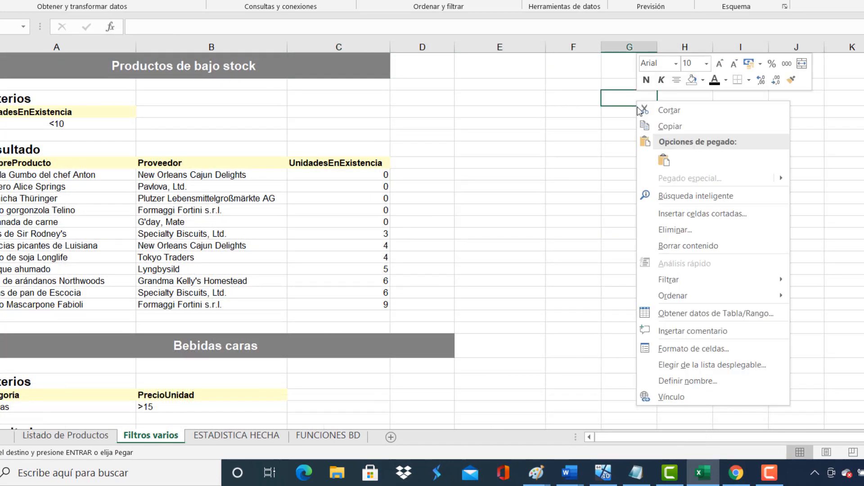
{"action": "left_click", "coordinate": [663, 158]}
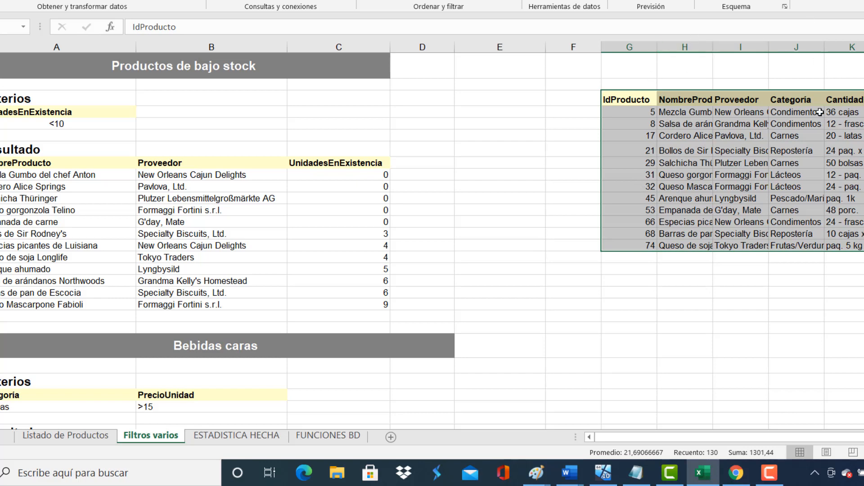
- Check the table's source range on Listado de Productos and undo the move
{"action": "left_click", "coordinate": [59, 437]}
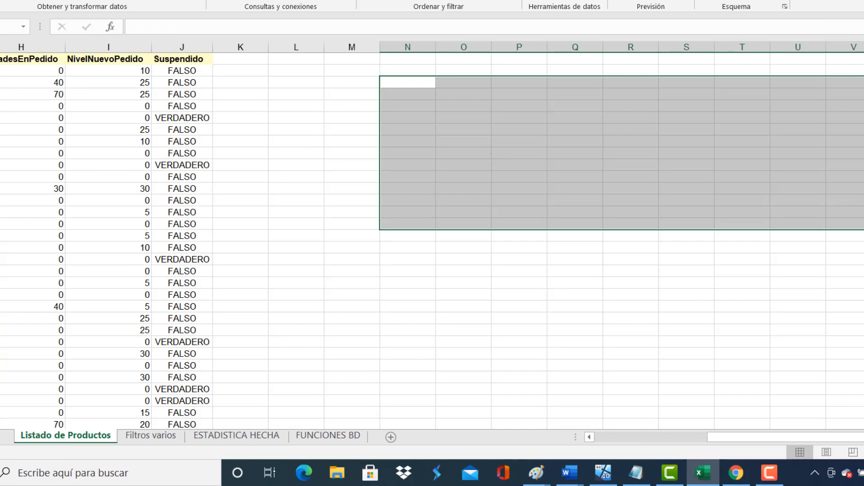
{"action": "key", "text": "ctrl+Page_Down"}
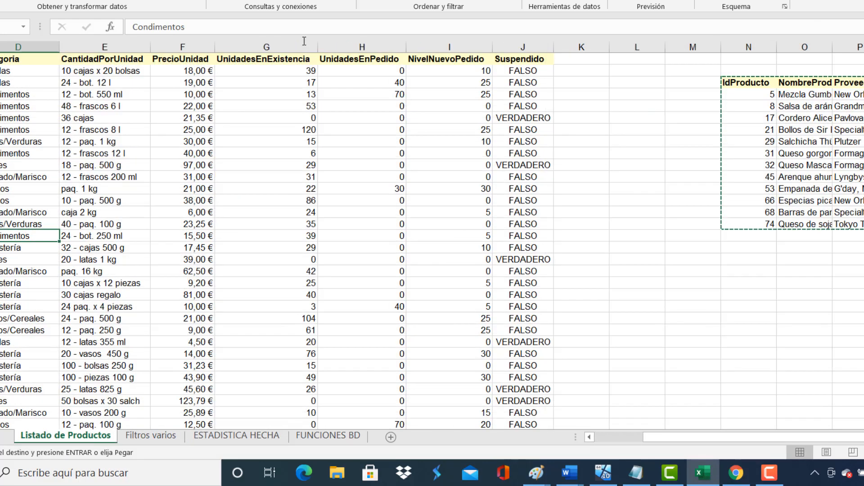
{"action": "left_click_drag", "start_coordinate": [741, 436], "coordinate": [815, 442]}
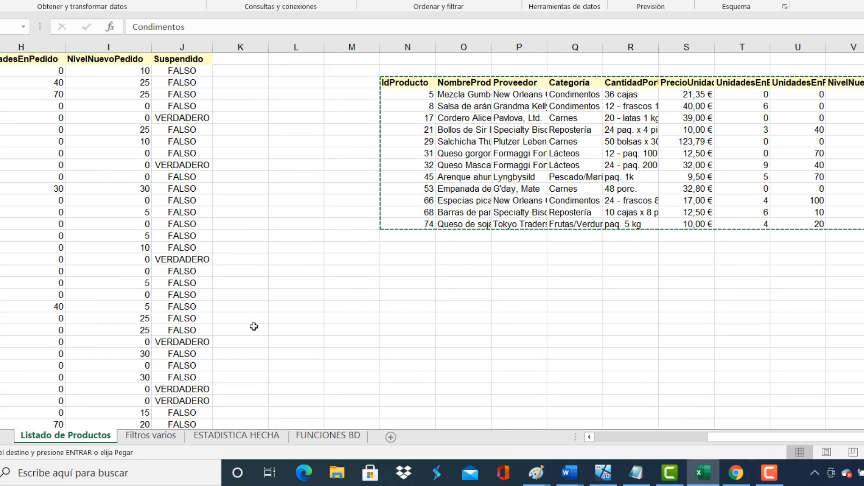
- Narrow column H of Filtros varios and paste the cut product table at cell G1
{"action": "left_click", "coordinate": [154, 436]}
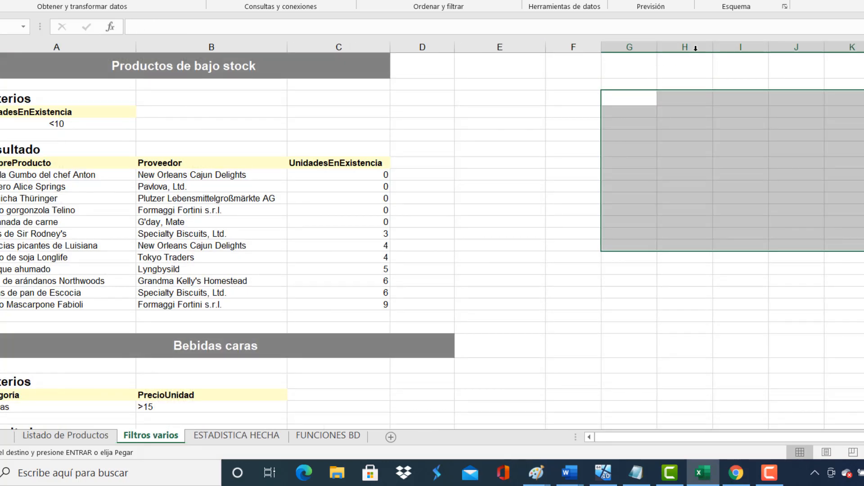
{"action": "left_click", "coordinate": [711, 76]}
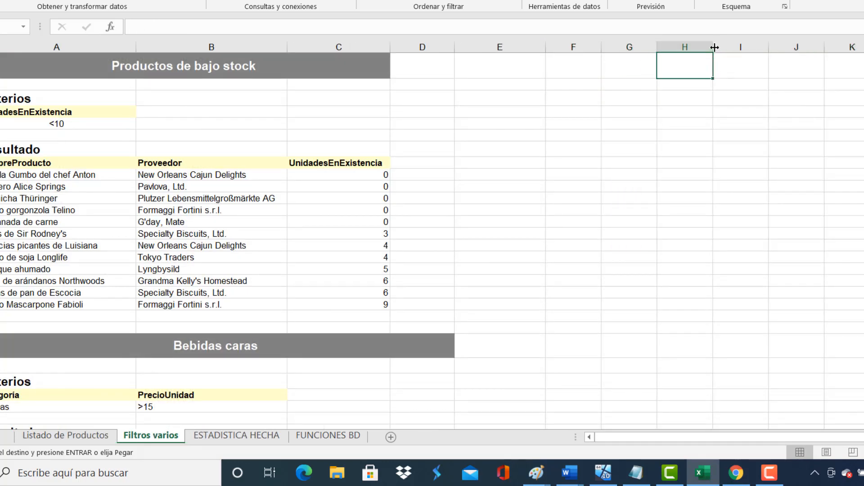
{"action": "left_click_drag", "start_coordinate": [713, 47], "coordinate": [696, 47]}
{"action": "right_click", "coordinate": [616, 69]}
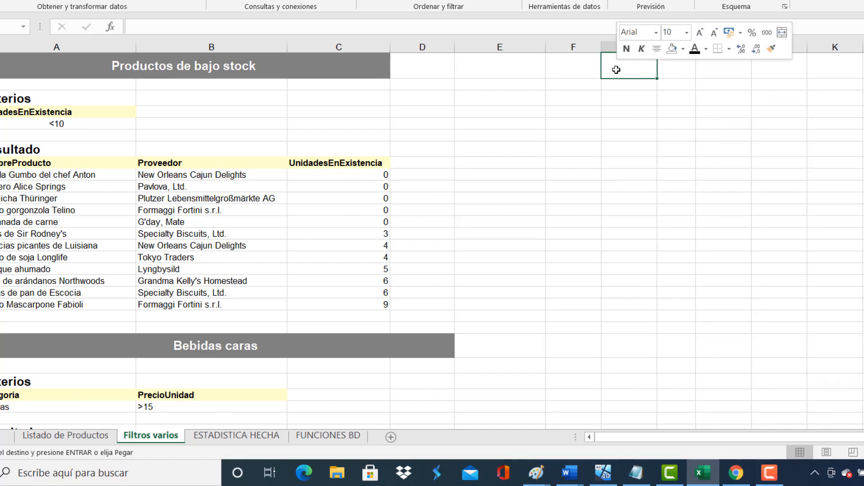
{"action": "left_click", "coordinate": [643, 134]}
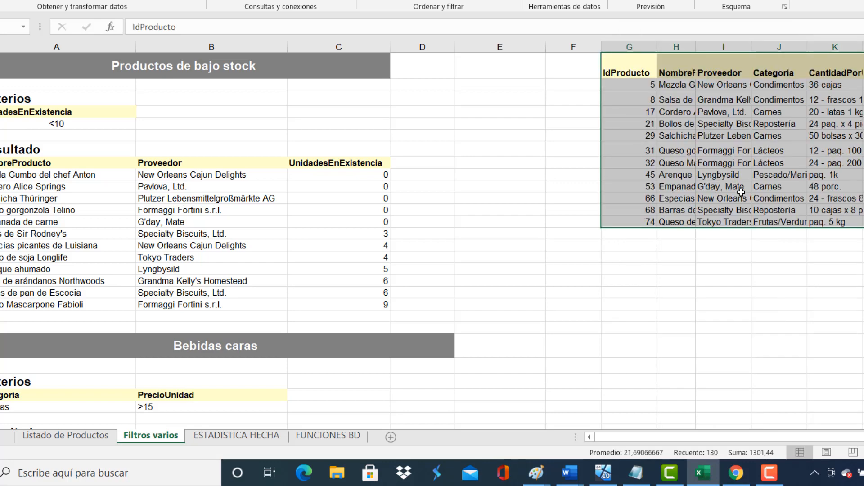
- Check how NombreProducto fits in column H and which paste options cell G1 offers
{"action": "left_click", "coordinate": [679, 42]}
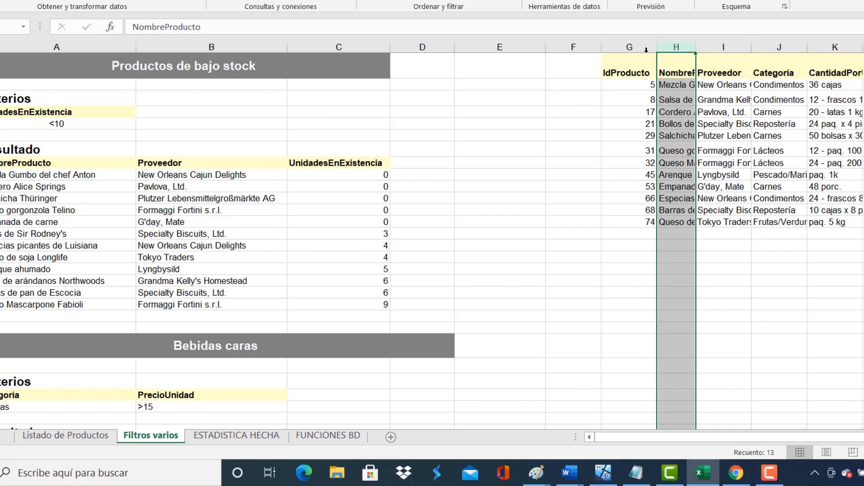
{"action": "left_click", "coordinate": [621, 68]}
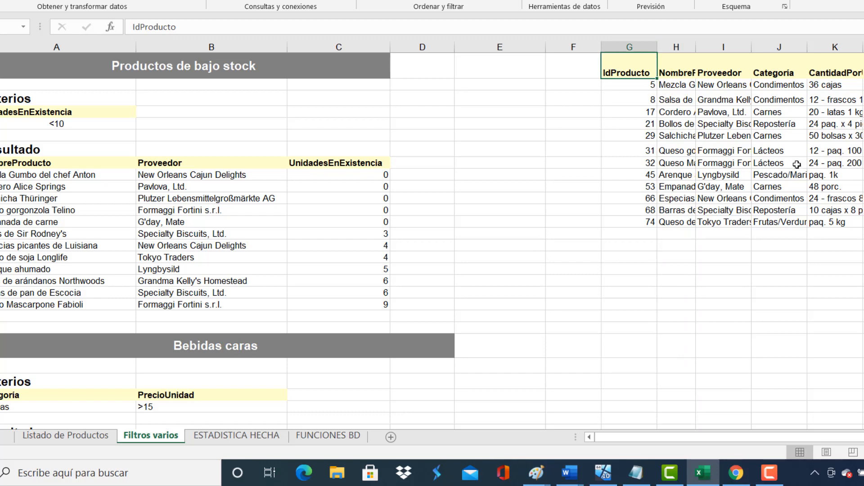
{"action": "right_click", "coordinate": [623, 64]}
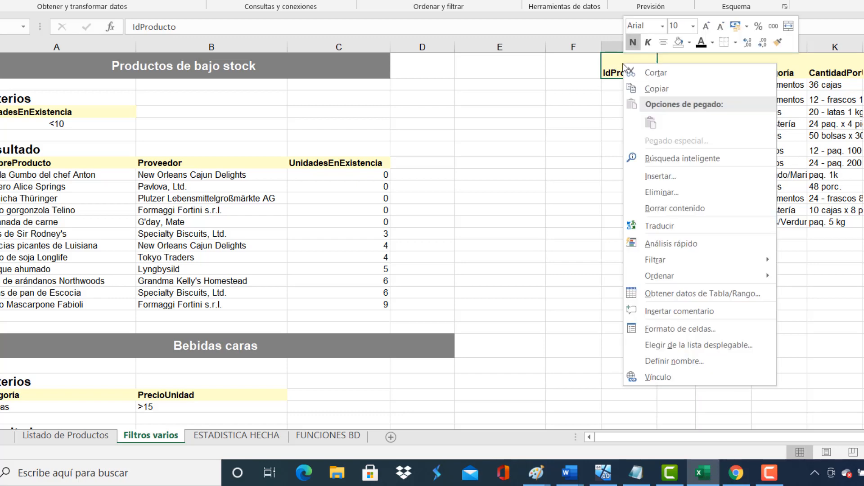
{"action": "key", "text": "Escape"}
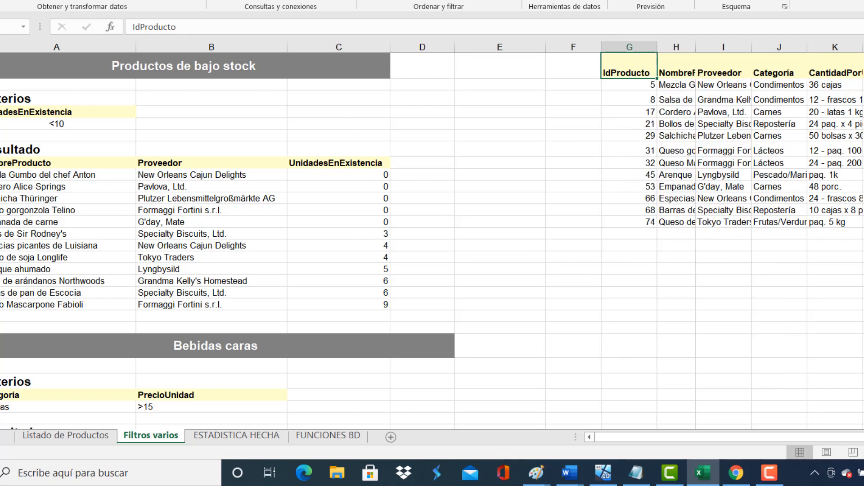
- Undo the table paste, the column H resize and the repeated Exotic Liquids entries in the Carnes, condimentos y lácteos criteria
{"action": "left_click", "coordinate": [51, 438]}
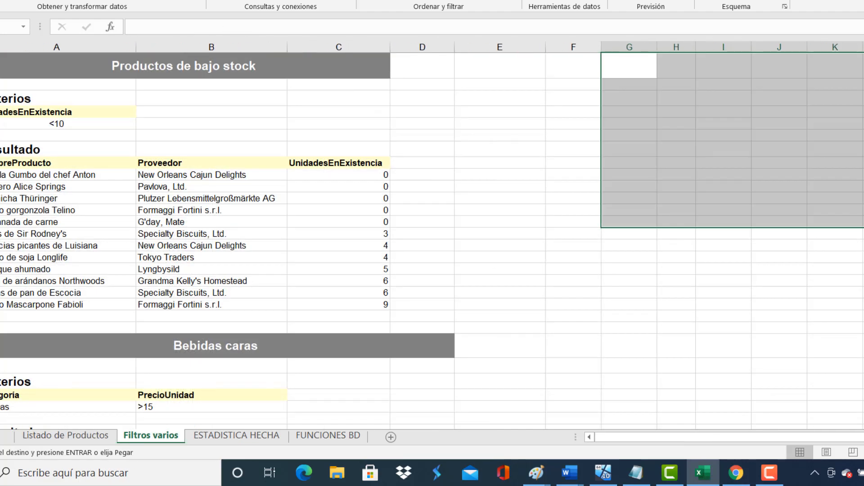
{"action": "key", "text": "ctrl+z"}
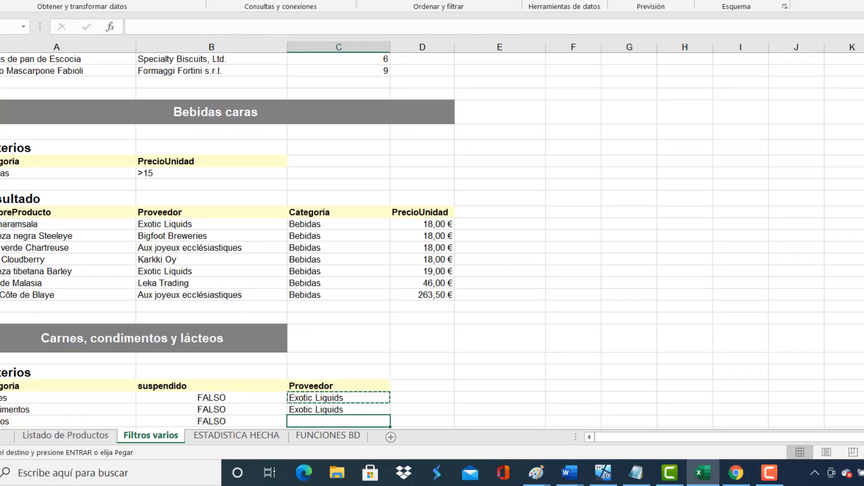
{"action": "key", "text": "Delete"}
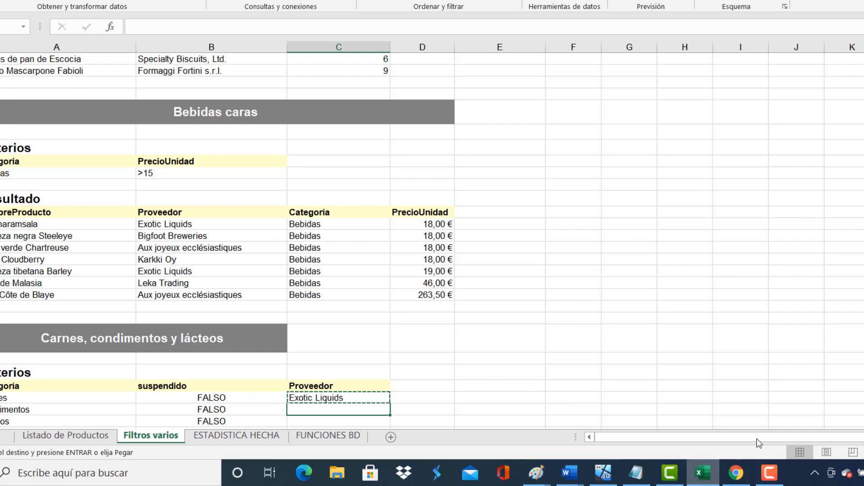
{"action": "scroll", "coordinate": [757, 441], "scroll_direction": "up", "scroll_amount": 6}
- Check the filtered table on Listado de Productos and narrow column G of Filtros varios
{"action": "left_click", "coordinate": [93, 438]}
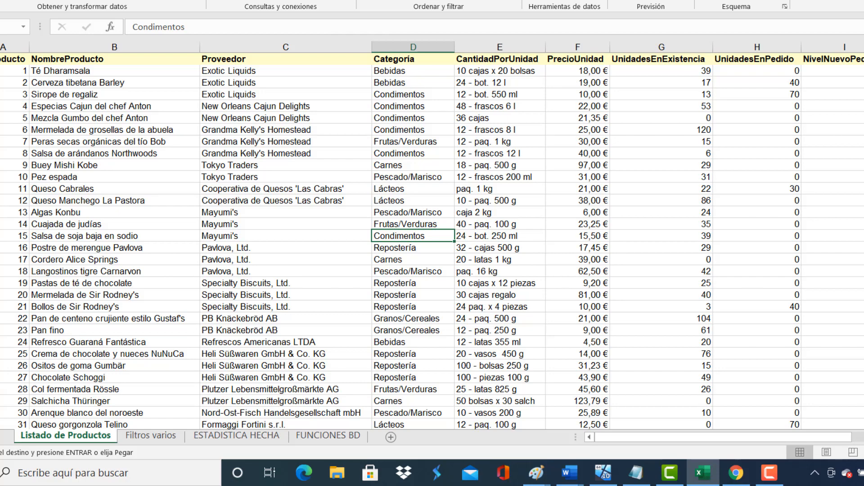
{"action": "left_click_drag", "start_coordinate": [843, 438], "coordinate": [863, 438]}
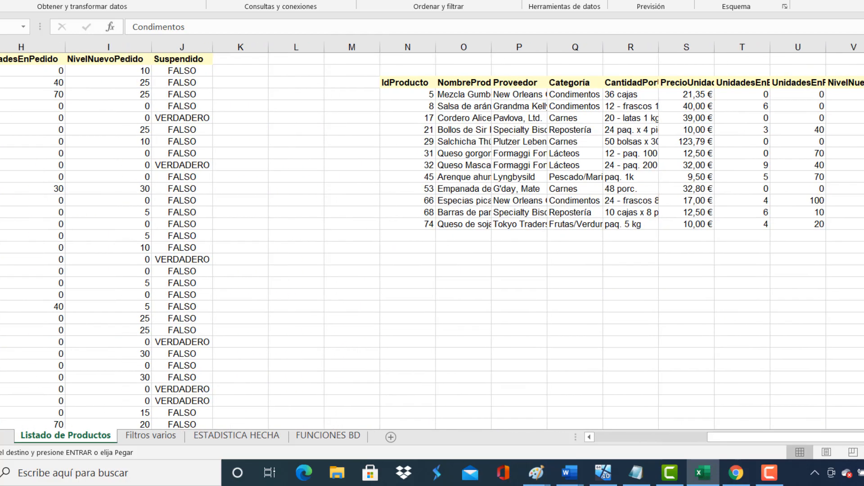
{"action": "left_click", "coordinate": [153, 435]}
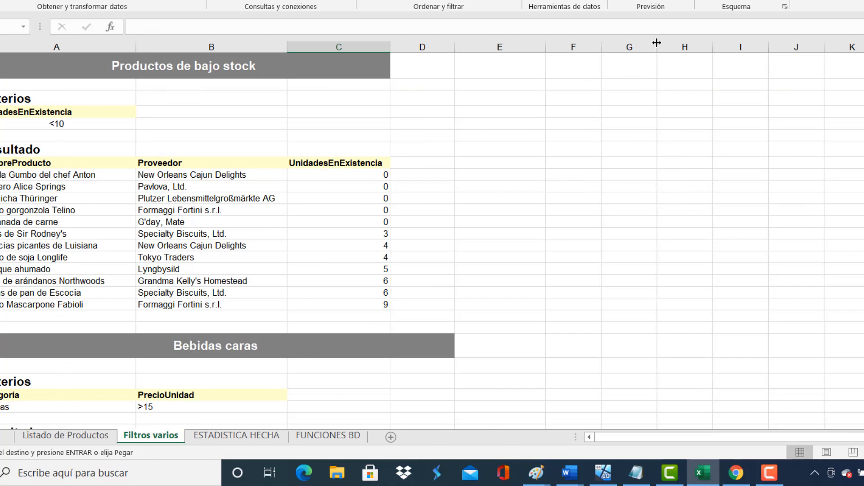
{"action": "left_click", "coordinate": [591, 84]}
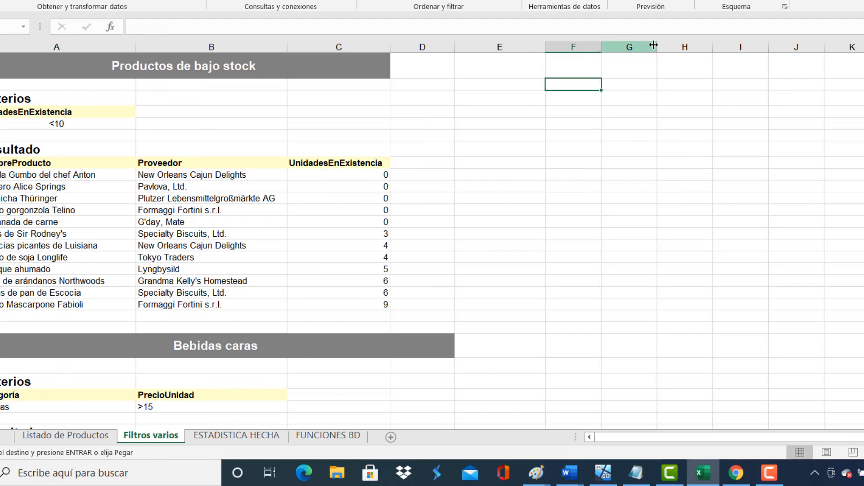
{"action": "left_click_drag", "start_coordinate": [657, 46], "coordinate": [629, 47]}
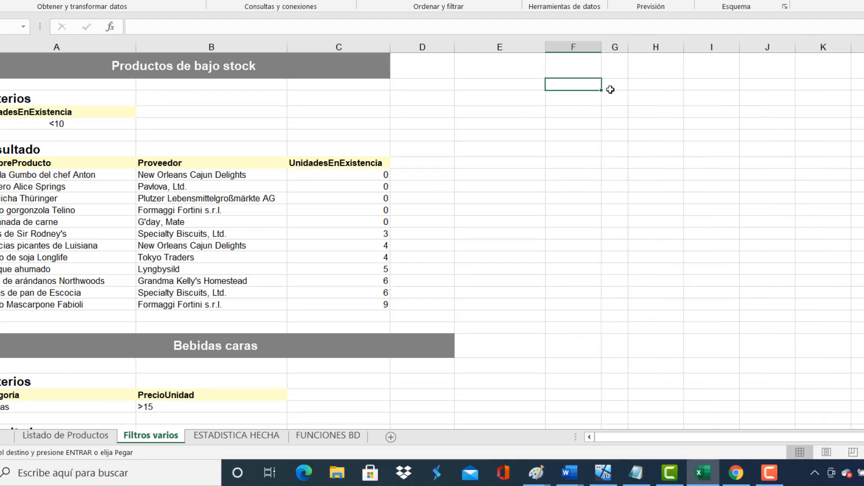
{"action": "left_click", "coordinate": [611, 88]}
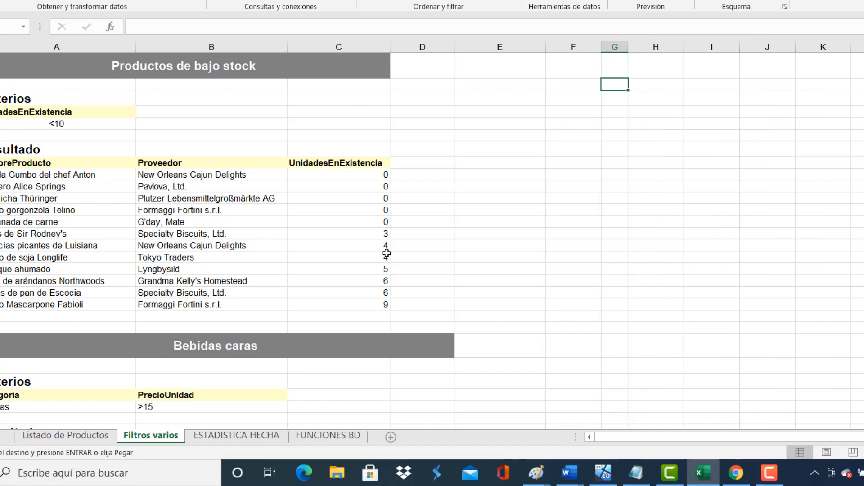
- Copy the filtered product table at N5 of Listado de Productos and paste it at F2 of Filtros varios
{"action": "left_click", "coordinate": [67, 435]}
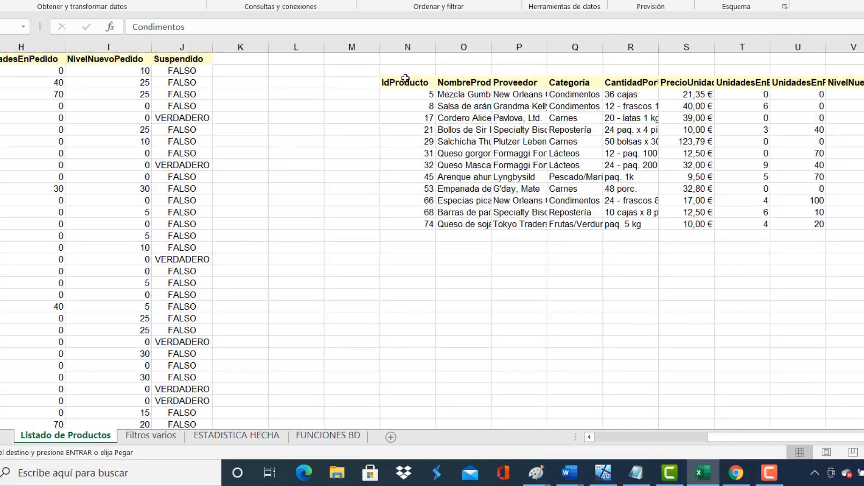
{"action": "left_click_drag", "start_coordinate": [403, 82], "coordinate": [861, 225]}
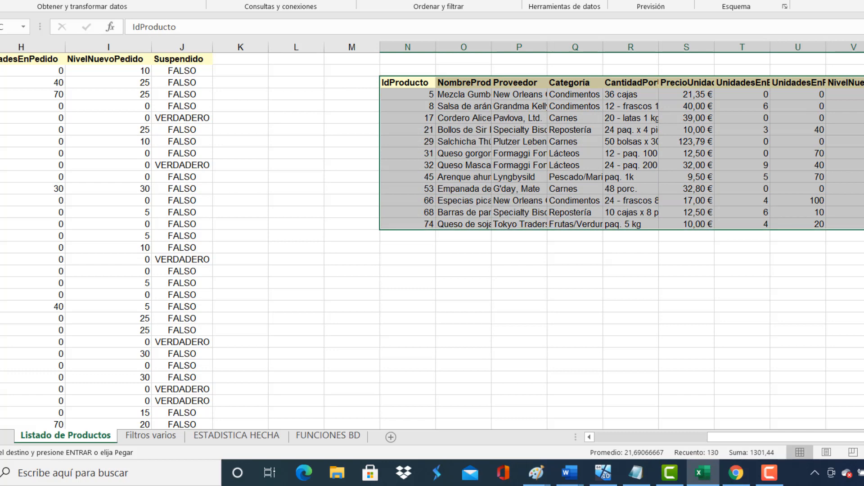
{"action": "right_click", "coordinate": [778, 161]}
{"action": "left_click", "coordinate": [805, 178]}
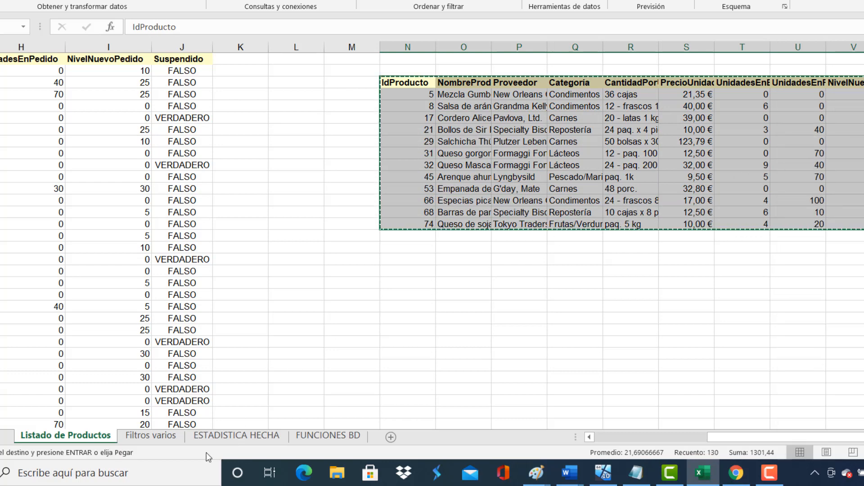
{"action": "left_click", "coordinate": [137, 438]}
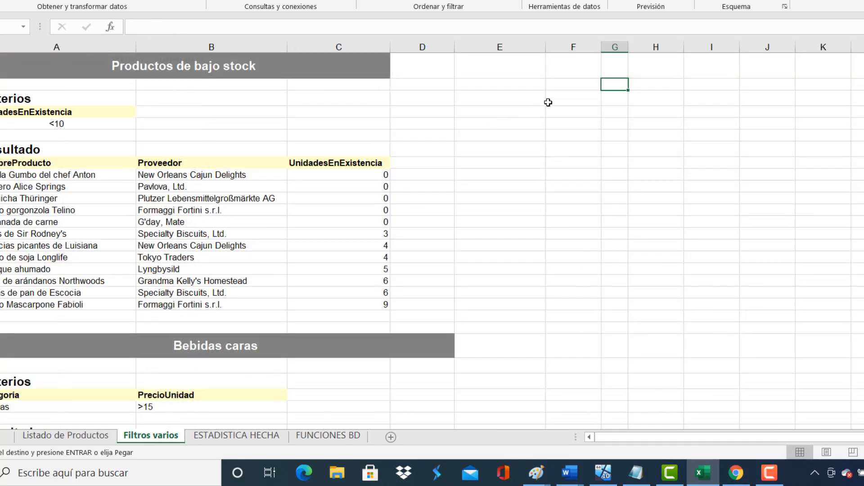
{"action": "left_click", "coordinate": [562, 83]}
{"action": "right_click", "coordinate": [562, 83]}
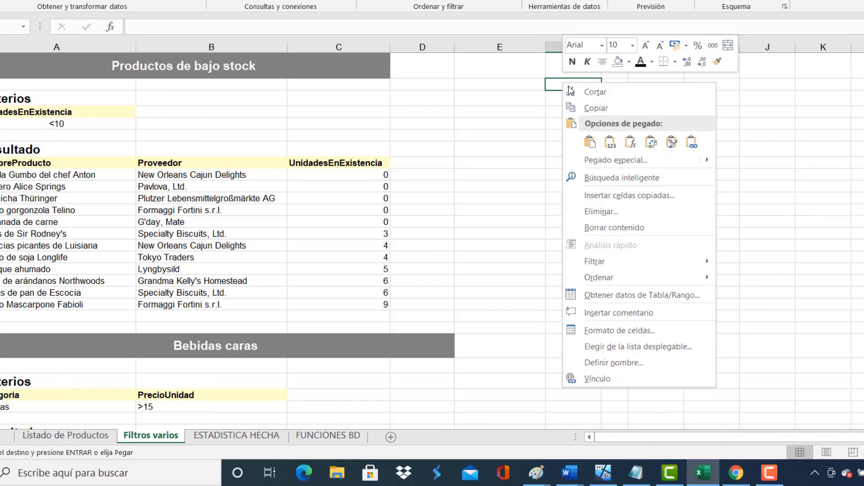
{"action": "left_click", "coordinate": [591, 143]}
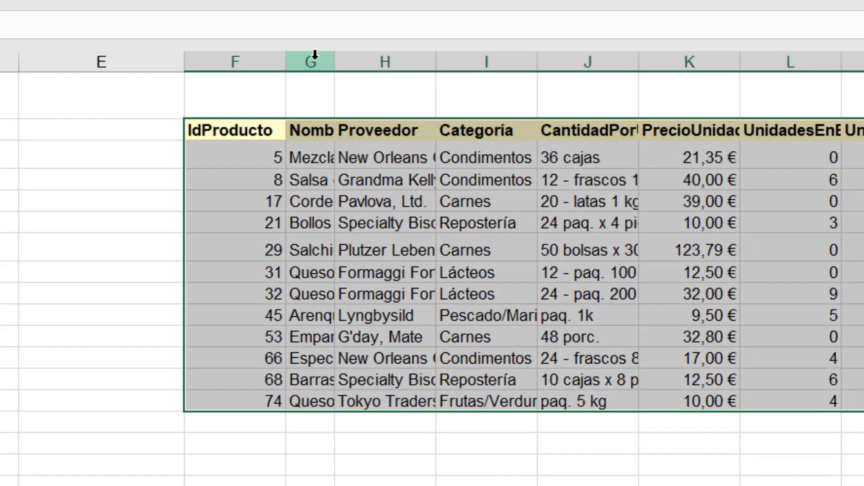
- Apply a column-widths paste special to the product table at F2 of Filtros varios
{"action": "left_click", "coordinate": [618, 46]}
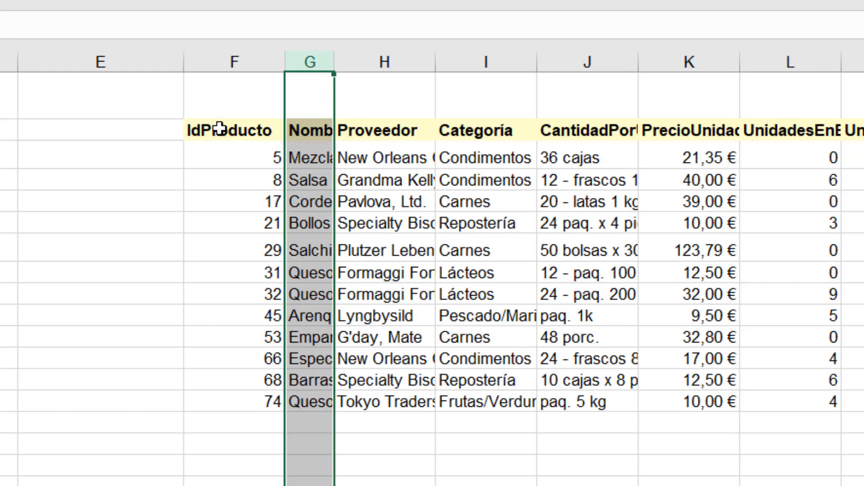
{"action": "left_click", "coordinate": [220, 129]}
{"action": "right_click", "coordinate": [220, 129]}
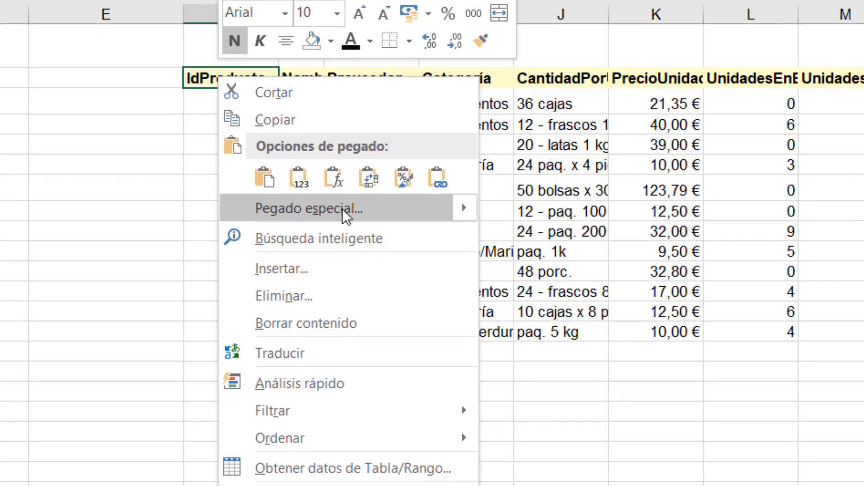
{"action": "left_click", "coordinate": [353, 269]}
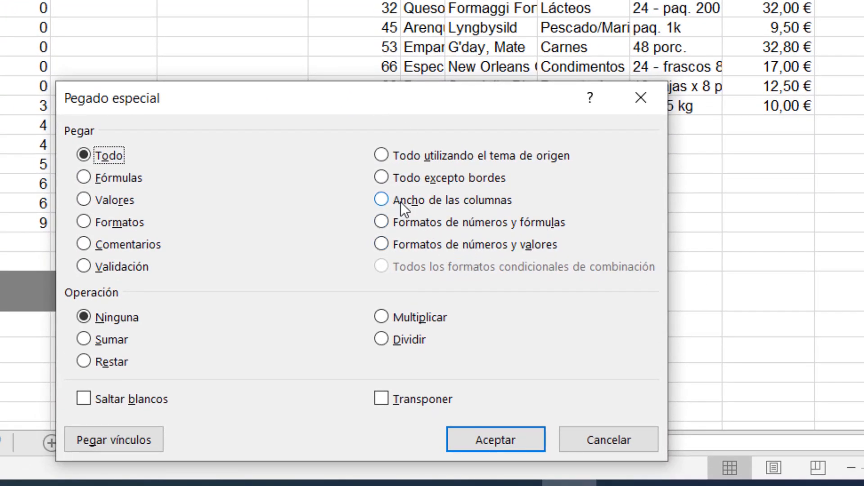
{"action": "left_click", "coordinate": [400, 202]}
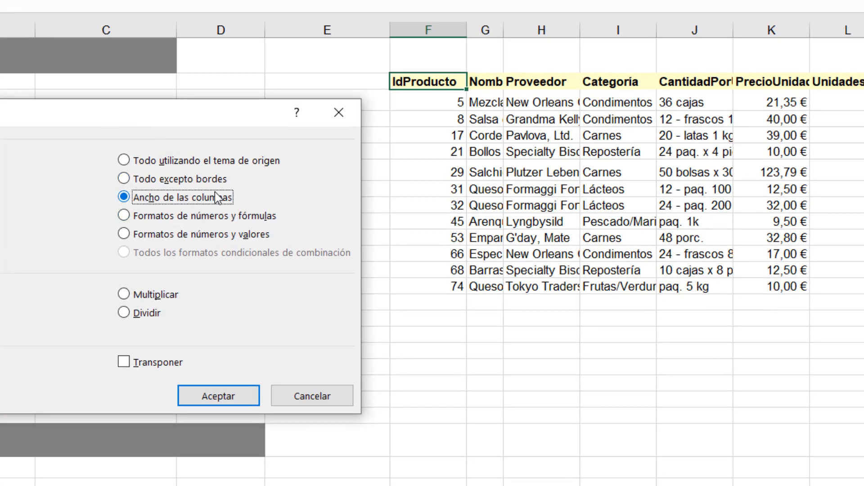
{"action": "left_click", "coordinate": [219, 396]}
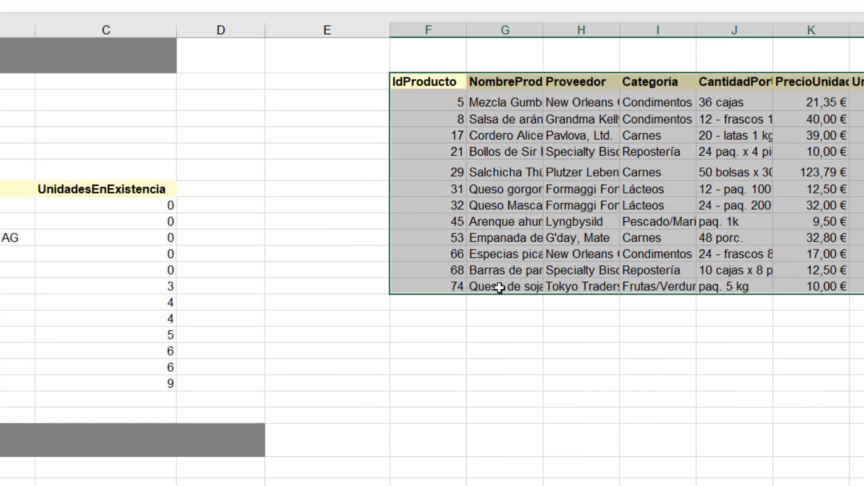
{"action": "left_click", "coordinate": [526, 435]}
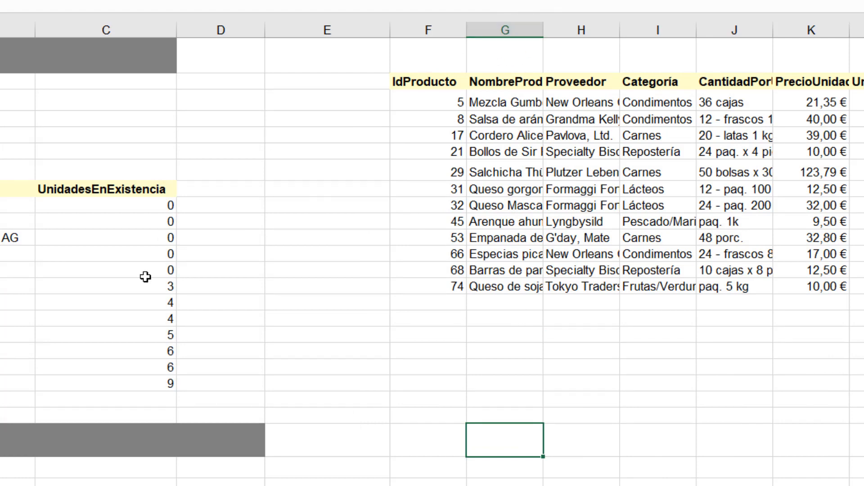
- Return to Listado de Productos and cancel the pending copy of the filtered table at N5
{"action": "left_click", "coordinate": [108, 485]}
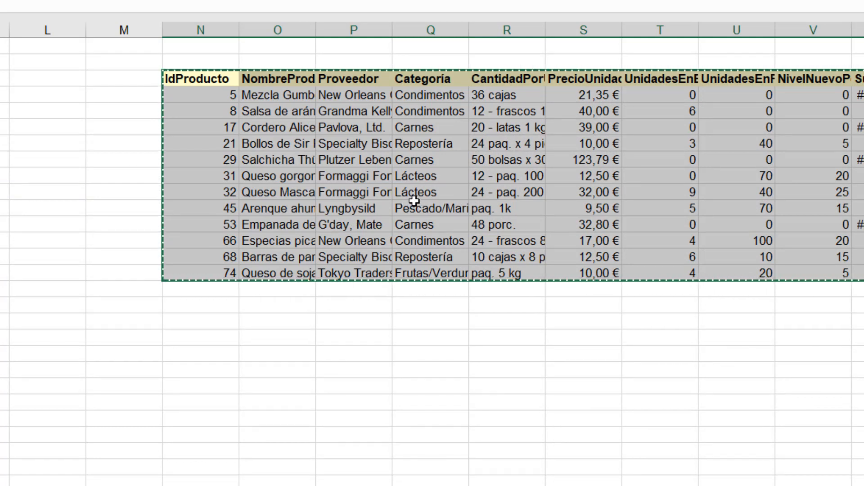
{"action": "key", "text": "Escape"}
{"action": "left_click", "coordinate": [297, 324]}
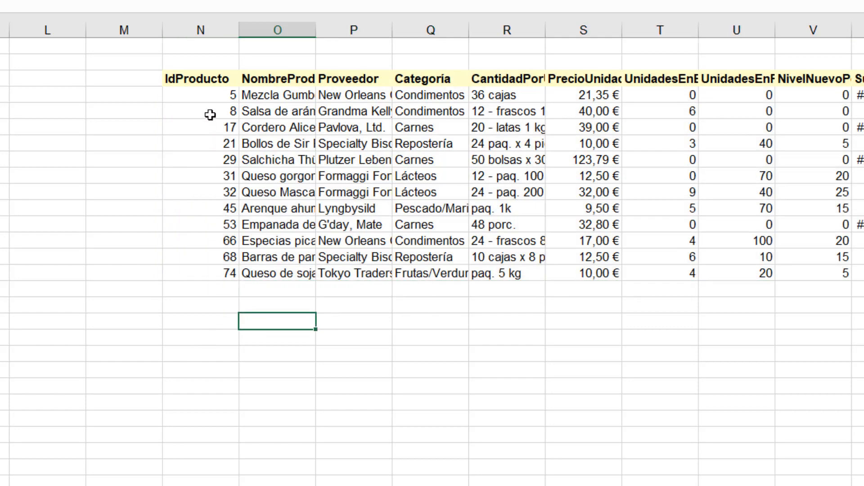
{"action": "right_click", "coordinate": [287, 325]}
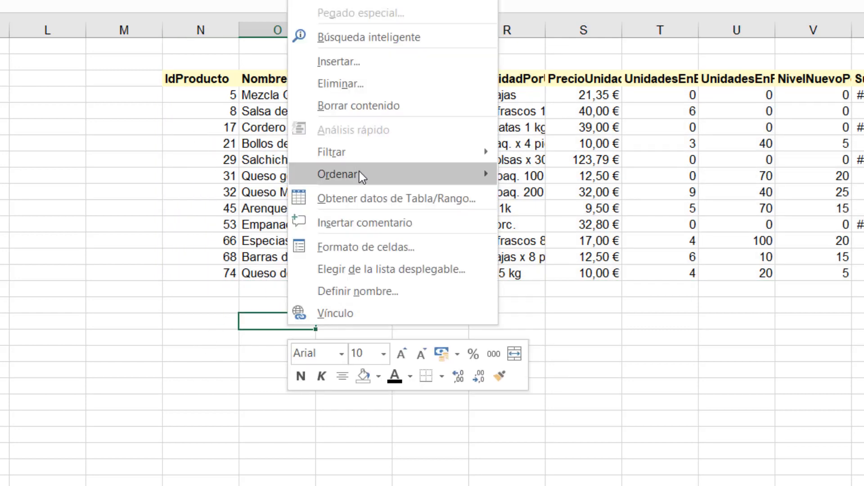
{"action": "left_click", "coordinate": [199, 228]}
- Copy the IdProducto values below the N5 header and paste them transposed into a row below the table, starting in column O
{"action": "left_click_drag", "start_coordinate": [206, 96], "coordinate": [201, 259]}
{"action": "left_click_drag", "start_coordinate": [205, 92], "coordinate": [192, 268]}
{"action": "right_click", "coordinate": [194, 171]}
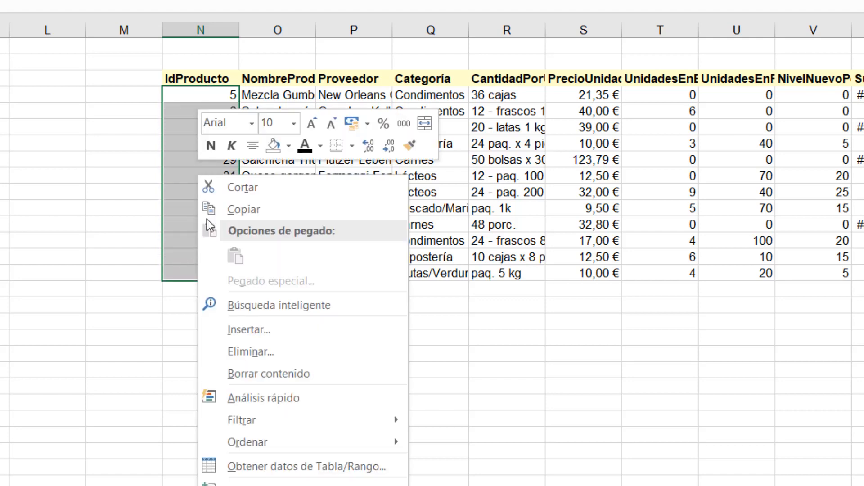
{"action": "left_click", "coordinate": [242, 208]}
{"action": "left_click", "coordinate": [262, 353]}
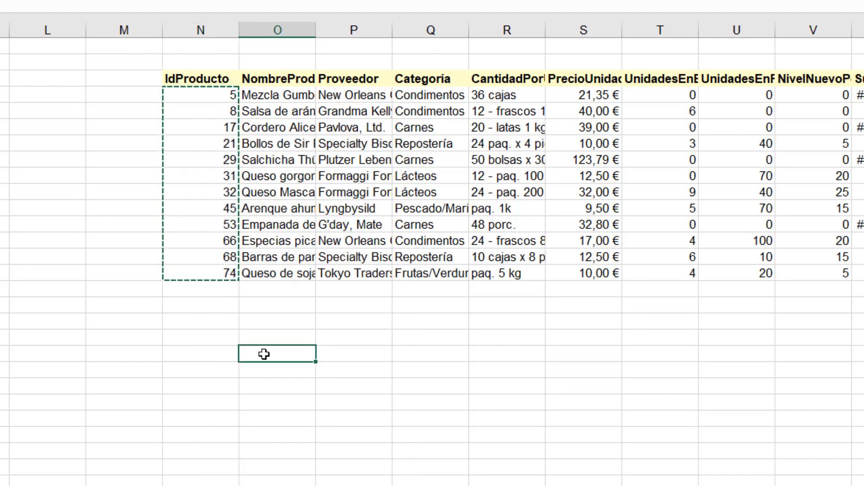
{"action": "right_click", "coordinate": [262, 353]}
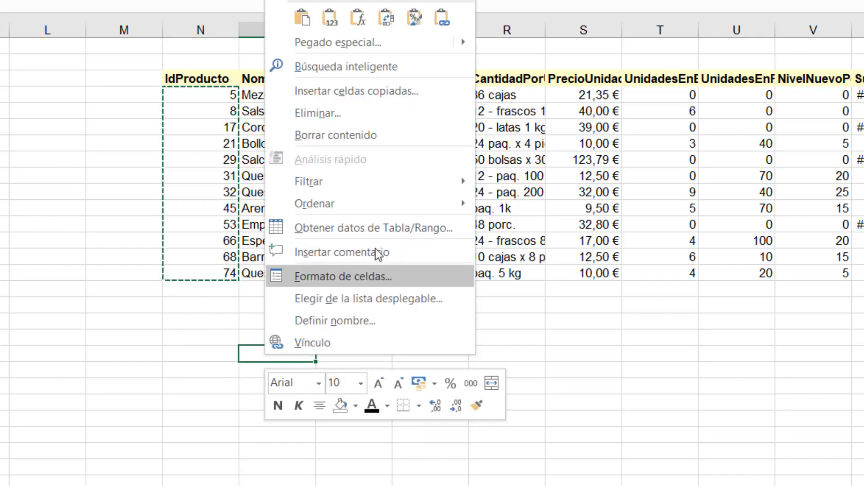
{"action": "left_click", "coordinate": [348, 43]}
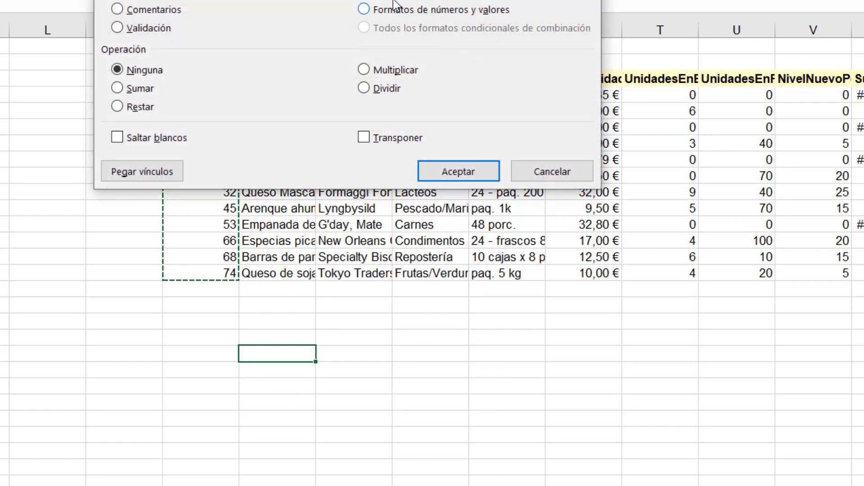
{"action": "left_click", "coordinate": [374, 140]}
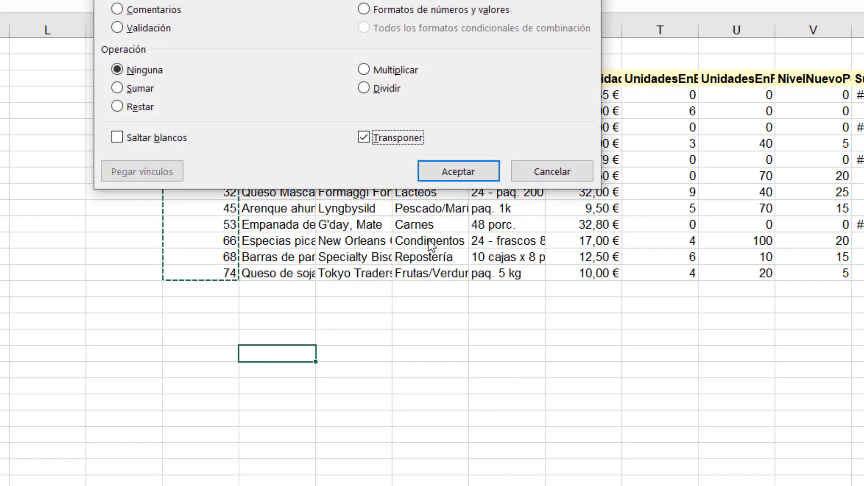
{"action": "left_click", "coordinate": [449, 174]}
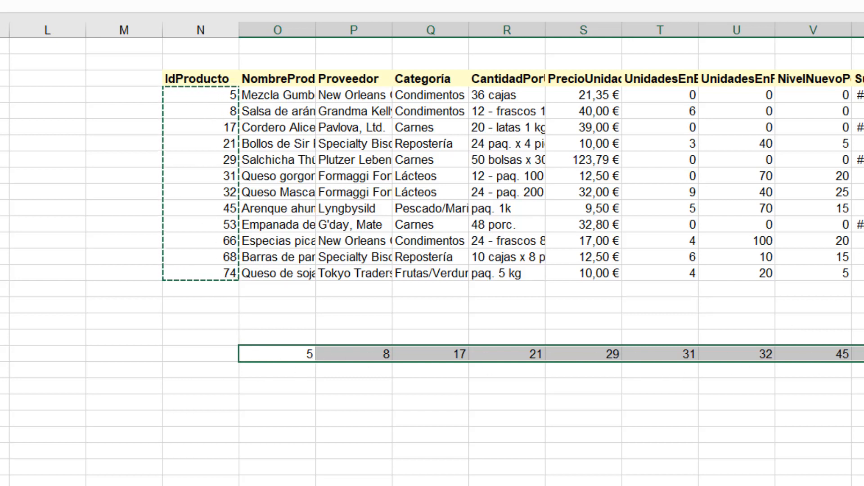
- Undo the transposed paste of the IdProducto values and clear the copy selection
{"action": "left_click", "coordinate": [426, 436]}
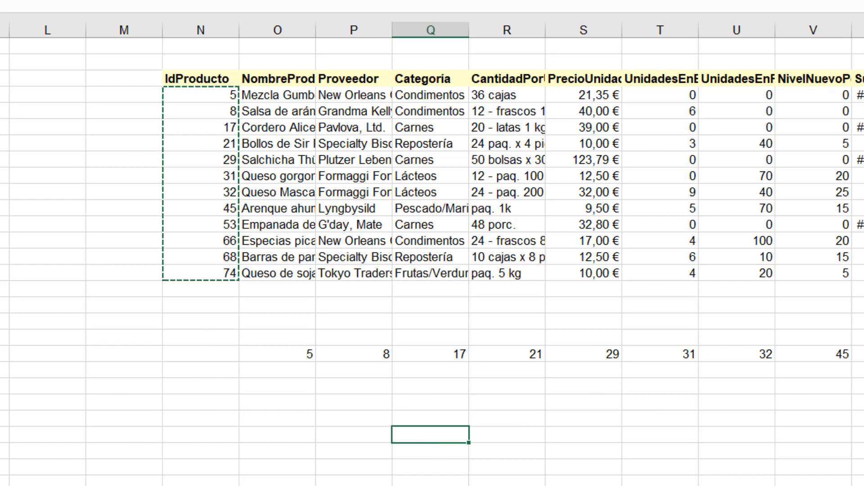
{"action": "key", "text": "ctrl+z"}
{"action": "left_click", "coordinate": [417, 398]}
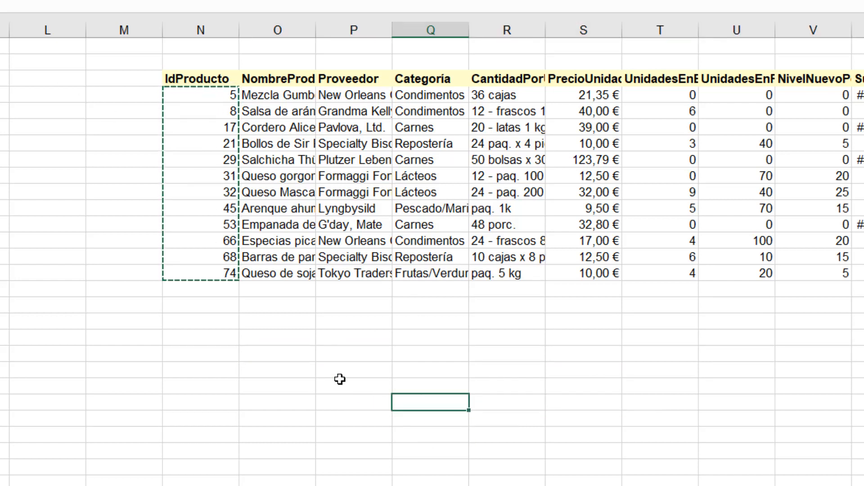
{"action": "key", "text": "Escape"}
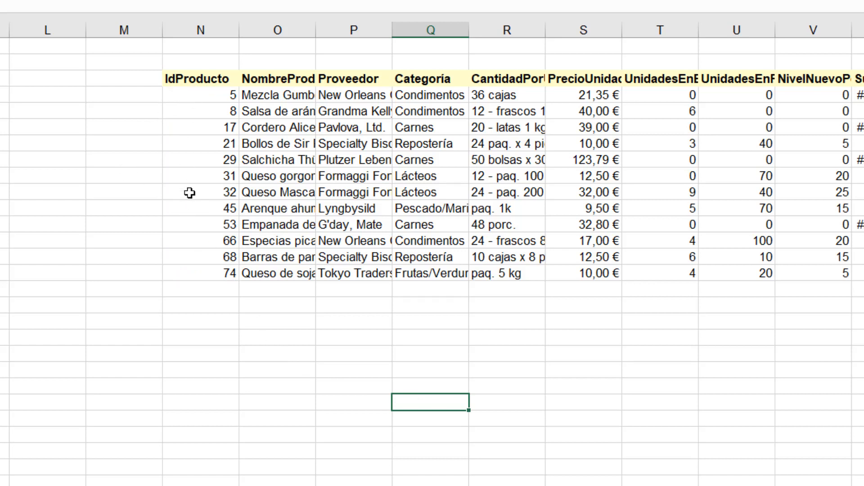
- Delete columns N to W, holding the filtered table, from Listado de Productos
{"action": "left_click", "coordinate": [183, 30]}
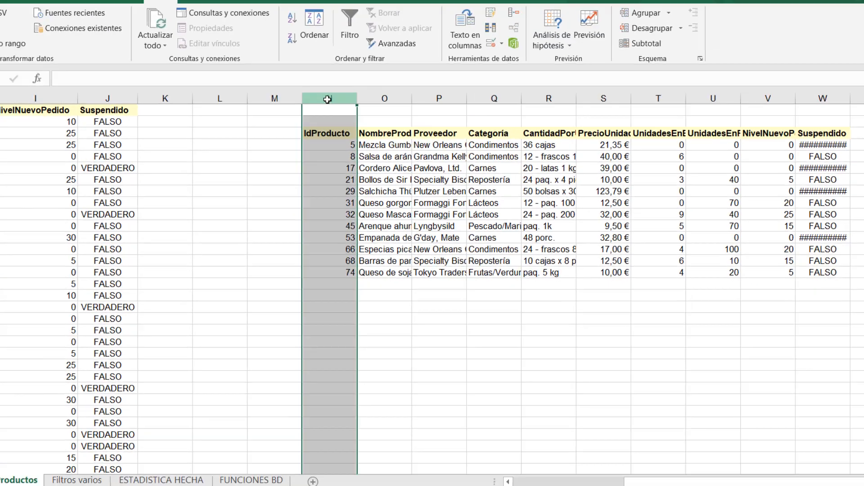
{"action": "left_click_drag", "start_coordinate": [203, 32], "coordinate": [858, 34]}
{"action": "right_click", "coordinate": [565, 202]}
{"action": "left_click", "coordinate": [585, 291]}
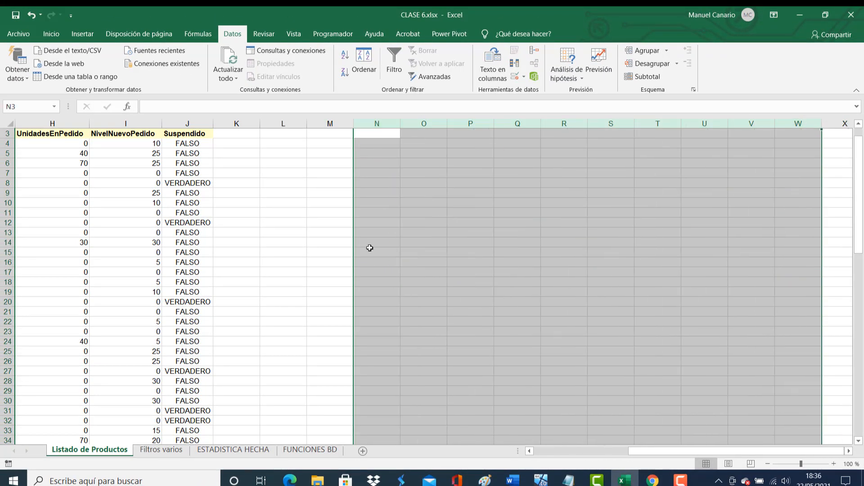
{"action": "left_click", "coordinate": [288, 242]}
- Check the tables on both sheets and autofit column G of Filtros varios to the product names
{"action": "left_click", "coordinate": [163, 449]}
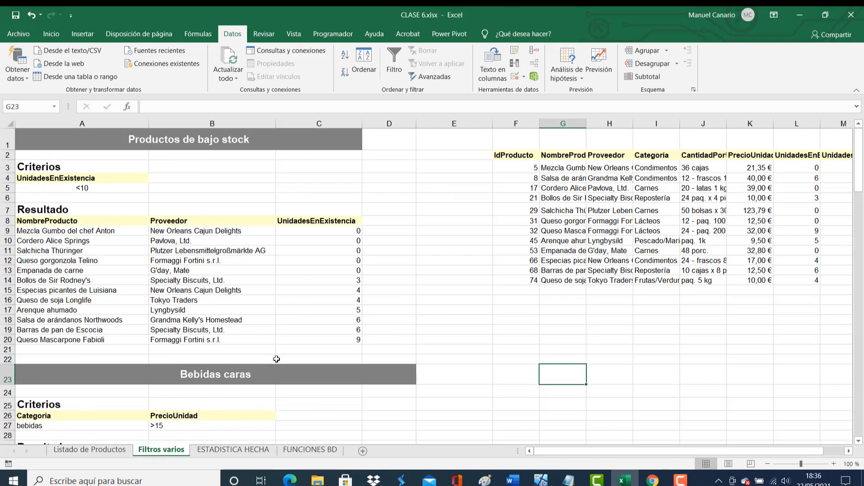
{"action": "key", "text": "ctrl+Page_Up"}
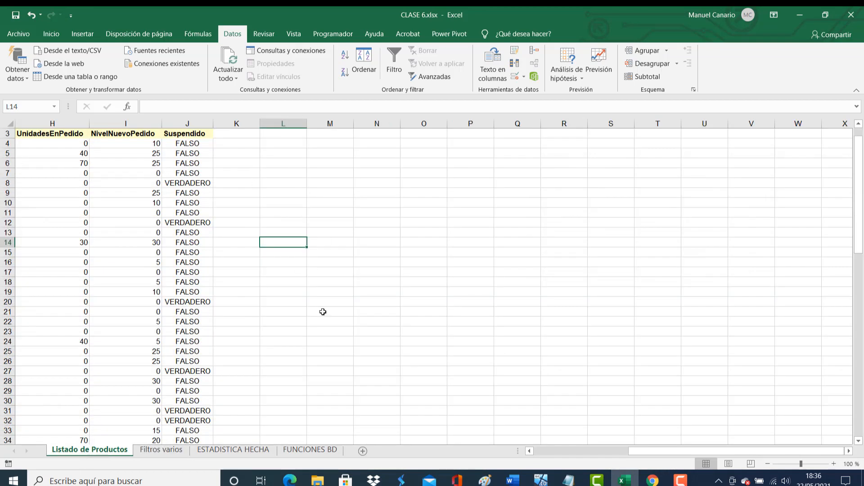
{"action": "left_click_drag", "start_coordinate": [680, 452], "coordinate": [641, 452]}
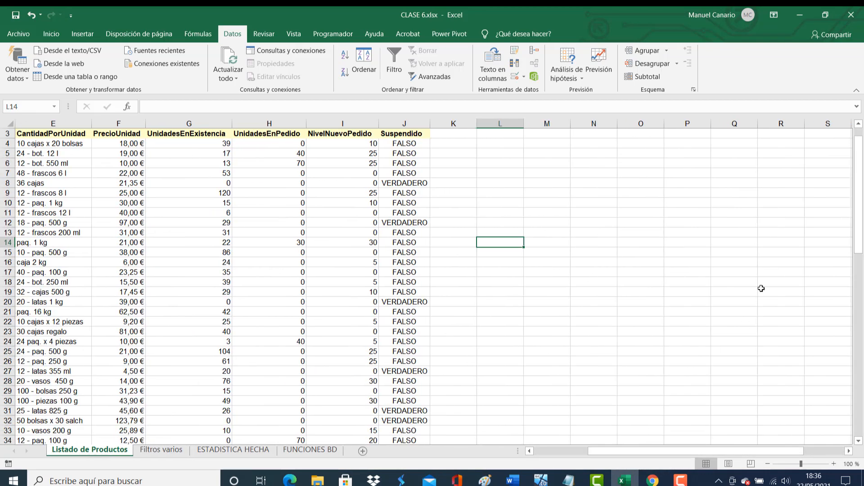
{"action": "left_click", "coordinate": [162, 450]}
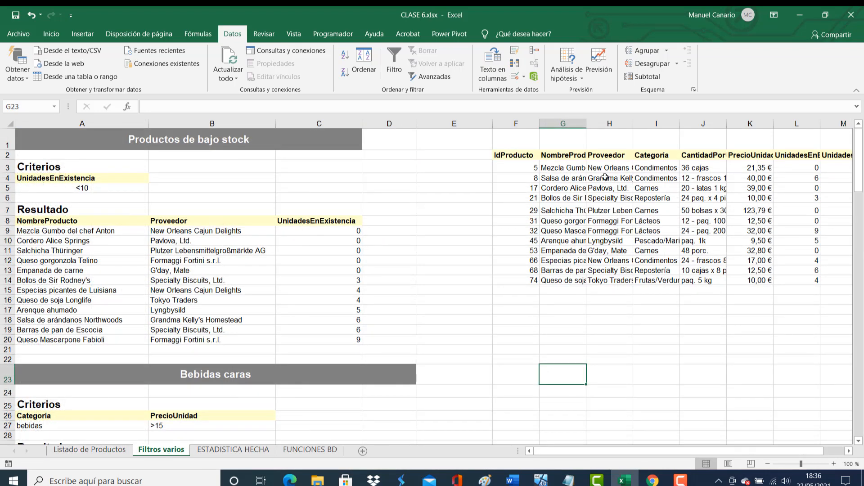
{"action": "double_click", "coordinate": [584, 124]}
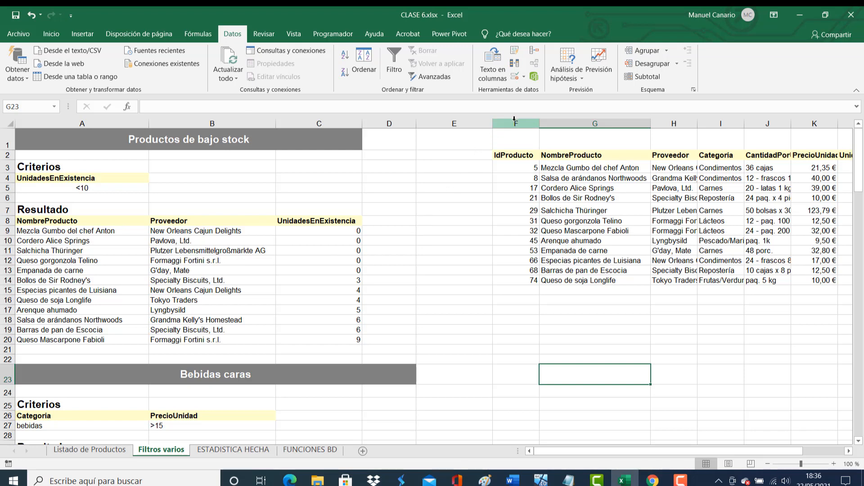
- Delete columns F to P, holding the pasted product table, from Filtros varios
{"action": "left_click_drag", "start_coordinate": [514, 120], "coordinate": [861, 125]}
{"action": "right_click", "coordinate": [457, 193]}
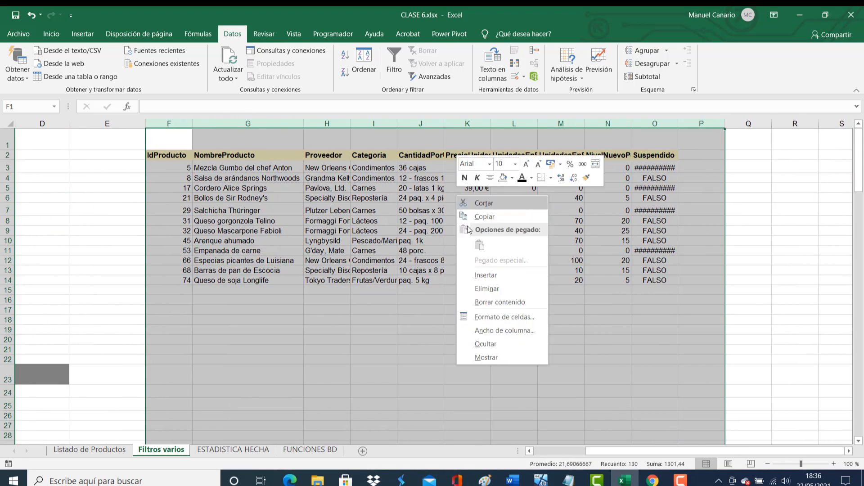
{"action": "left_click", "coordinate": [490, 292]}
{"action": "left_click", "coordinate": [336, 322]}
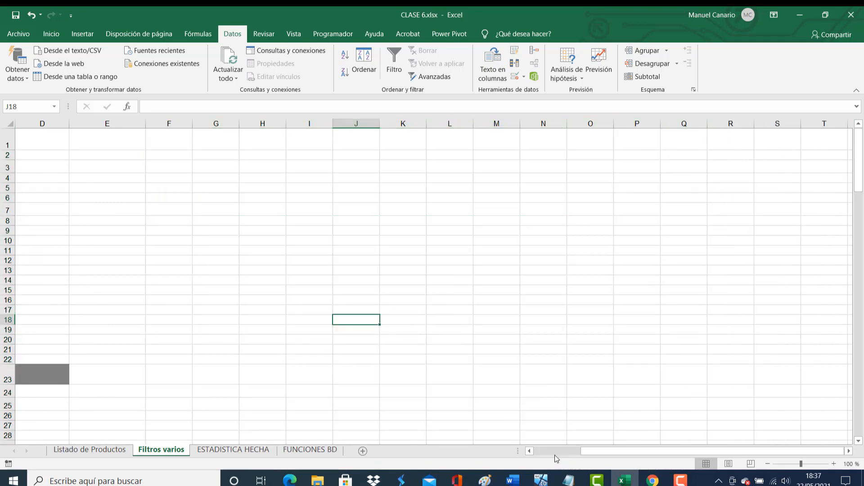
{"action": "left_click_drag", "start_coordinate": [556, 451], "coordinate": [532, 452]}
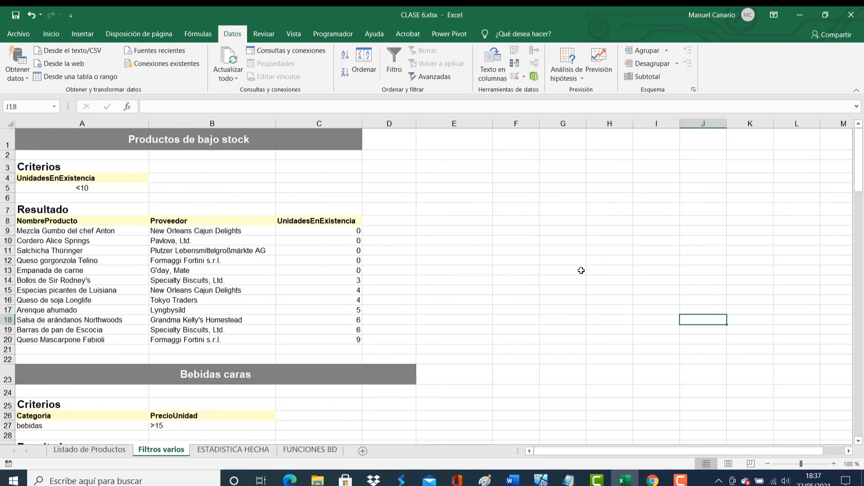
- Filter the Listado de Productos table in place with an advanced filter, using the Bebidas caras criteria in A26:B27 of Filtros varios
{"action": "left_click", "coordinate": [113, 451]}
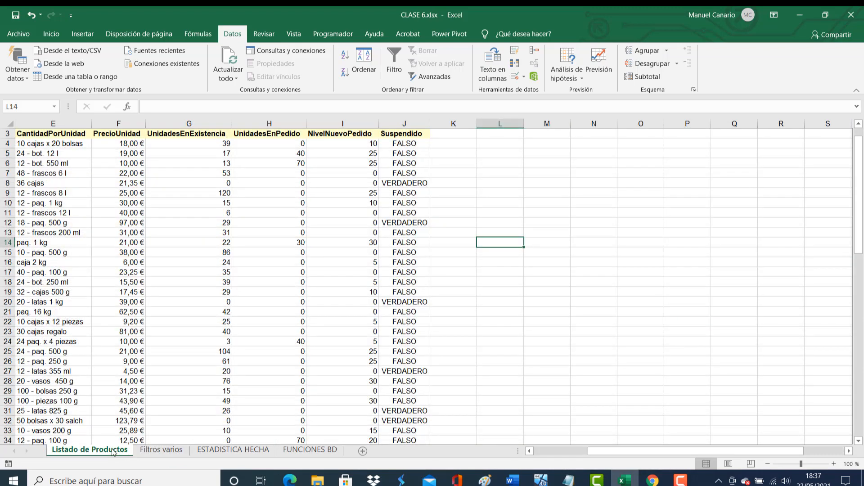
{"action": "left_click", "coordinate": [216, 251]}
{"action": "scroll", "coordinate": [217, 251], "scroll_direction": "up", "scroll_amount": 1}
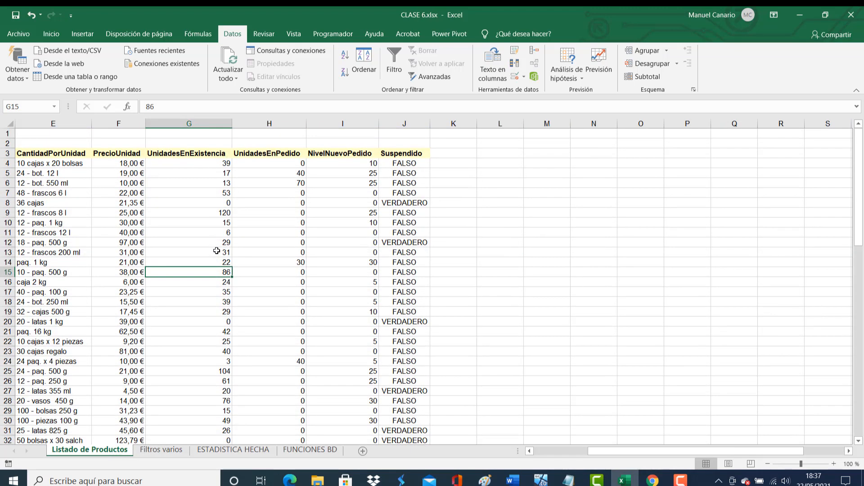
{"action": "left_click", "coordinate": [434, 77]}
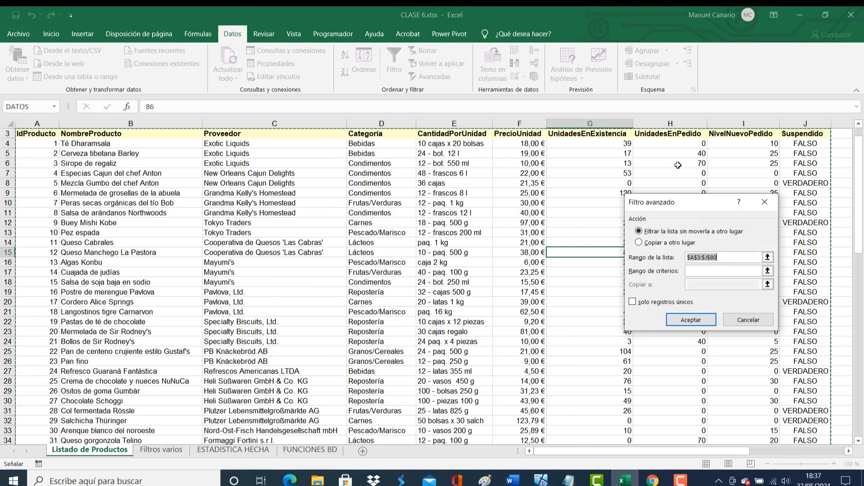
{"action": "left_click", "coordinate": [707, 272]}
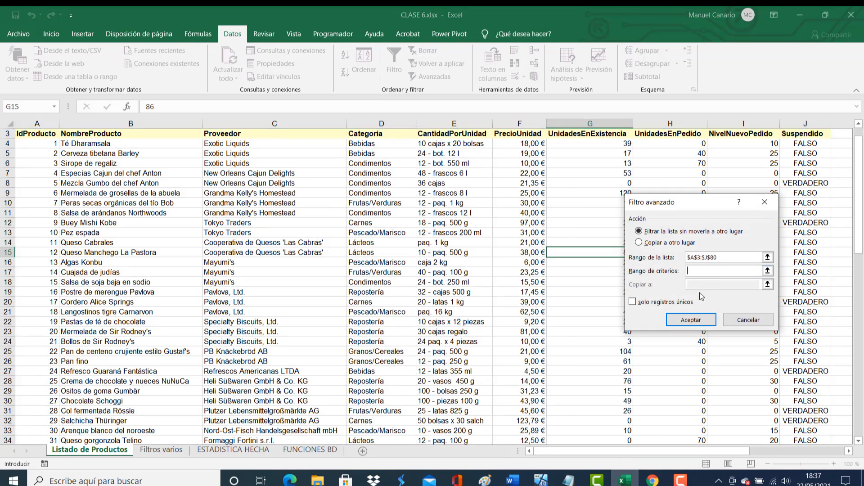
{"action": "left_click", "coordinate": [159, 450]}
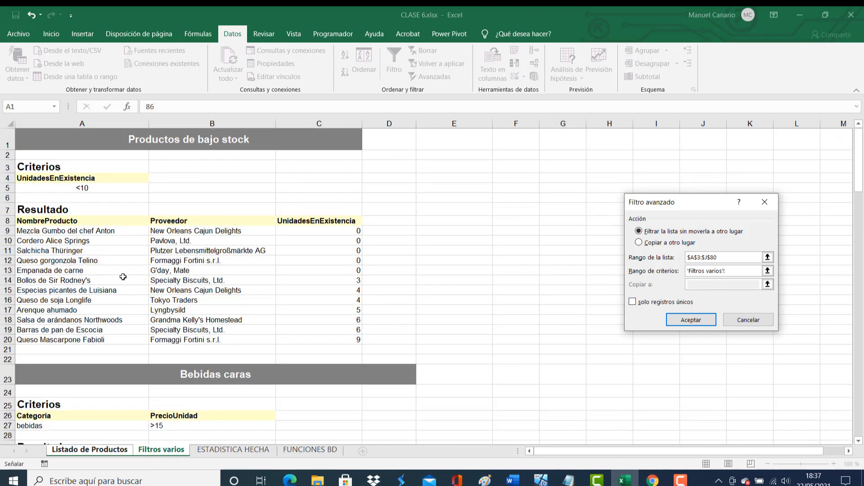
{"action": "scroll", "coordinate": [117, 362], "scroll_direction": "down", "scroll_amount": 2}
{"action": "scroll", "coordinate": [113, 358], "scroll_direction": "down", "scroll_amount": 4}
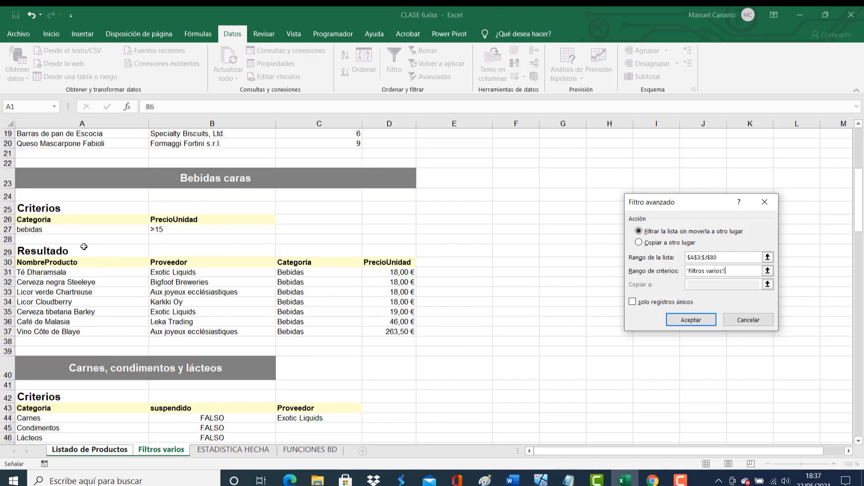
{"action": "scroll", "coordinate": [104, 258], "scroll_direction": "up", "scroll_amount": 4}
{"action": "scroll", "coordinate": [86, 165], "scroll_direction": "up", "scroll_amount": 2}
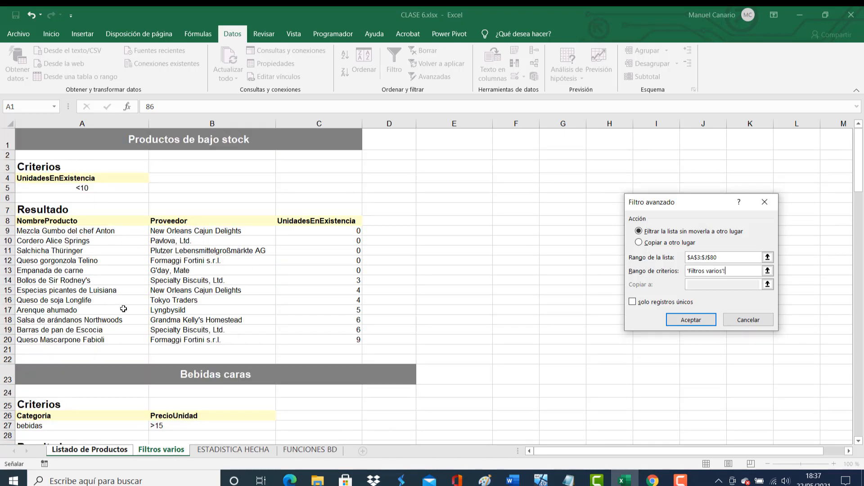
{"action": "scroll", "coordinate": [123, 309], "scroll_direction": "down", "scroll_amount": 3}
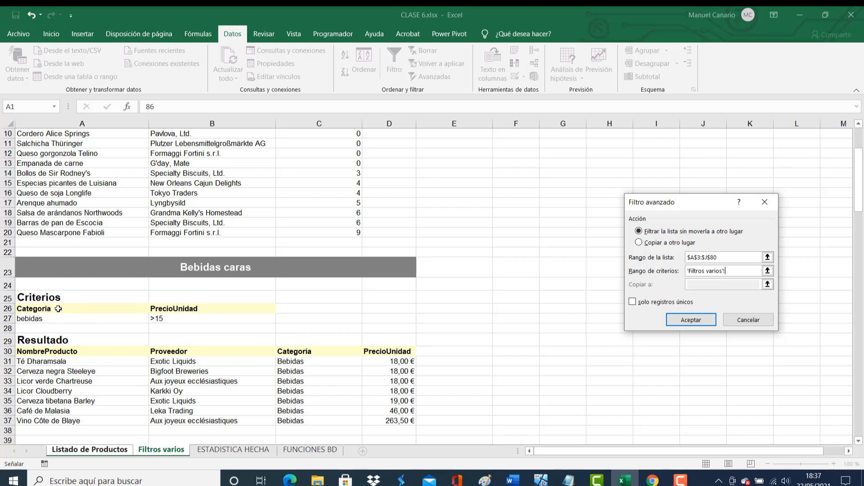
{"action": "left_click_drag", "start_coordinate": [58, 308], "coordinate": [186, 316]}
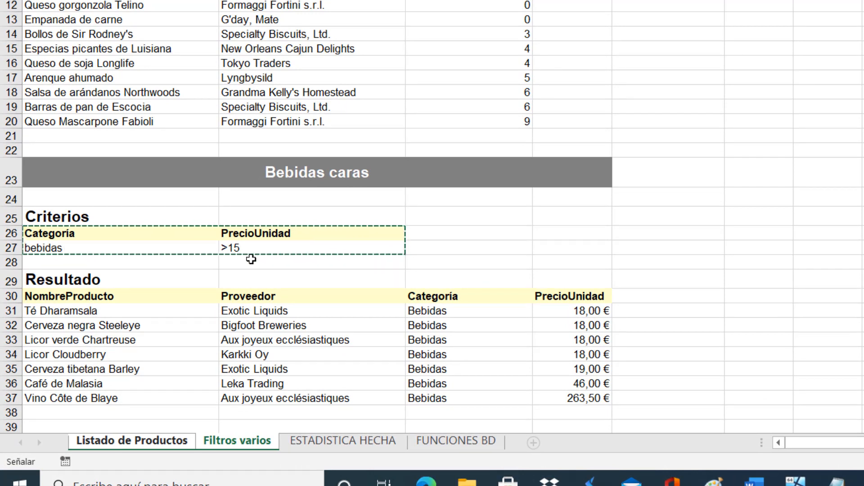
{"action": "scroll", "coordinate": [248, 256], "scroll_direction": "up", "scroll_amount": 3}
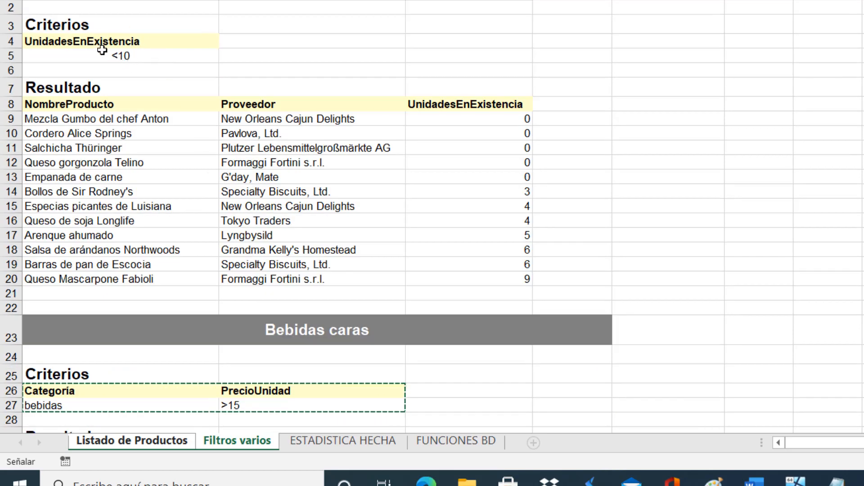
{"action": "scroll", "coordinate": [199, 180], "scroll_direction": "down", "scroll_amount": 3}
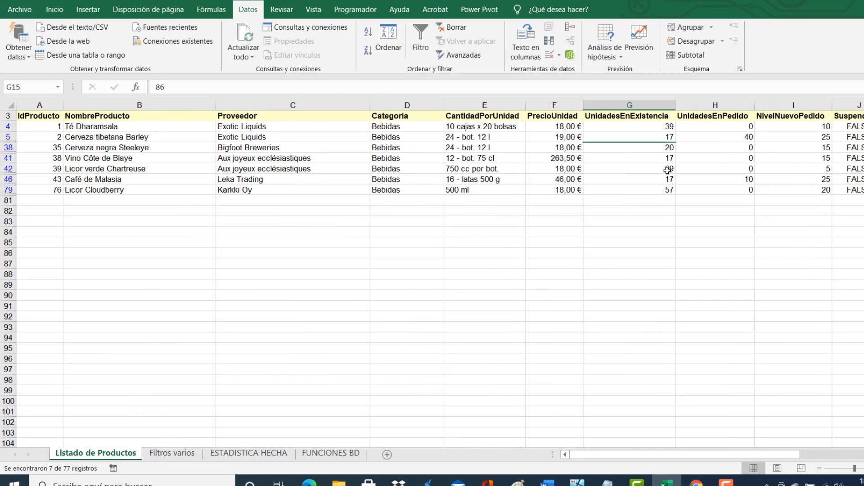
- Check the Categoría and PrecioUnidad values of the filtered rows against the criteria
{"action": "scroll", "coordinate": [546, 261], "scroll_direction": "up", "scroll_amount": 1}
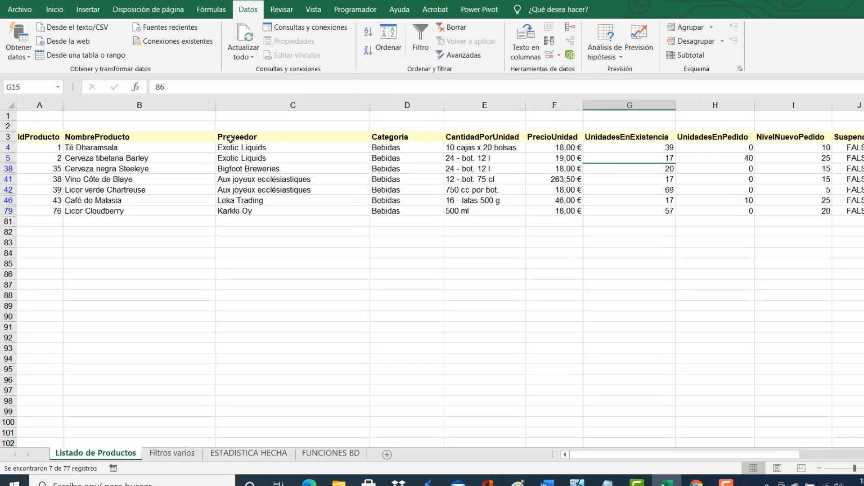
{"action": "left_click_drag", "start_coordinate": [407, 148], "coordinate": [412, 207]}
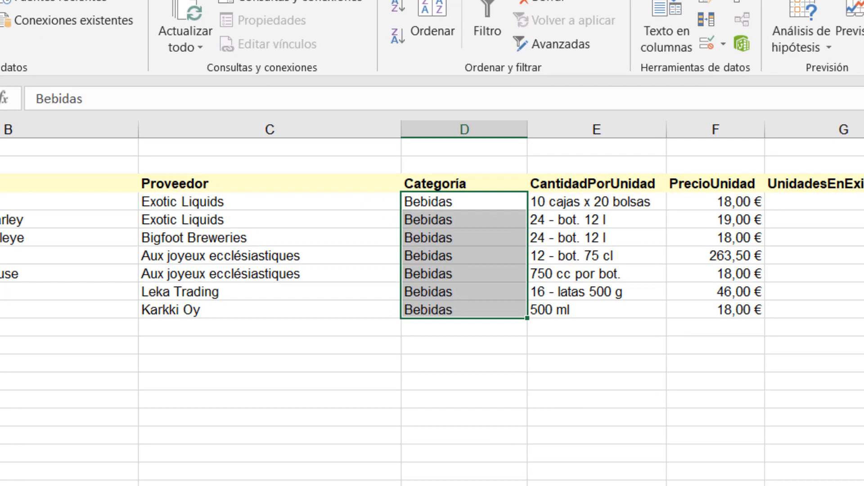
{"action": "left_click_drag", "start_coordinate": [714, 196], "coordinate": [704, 310]}
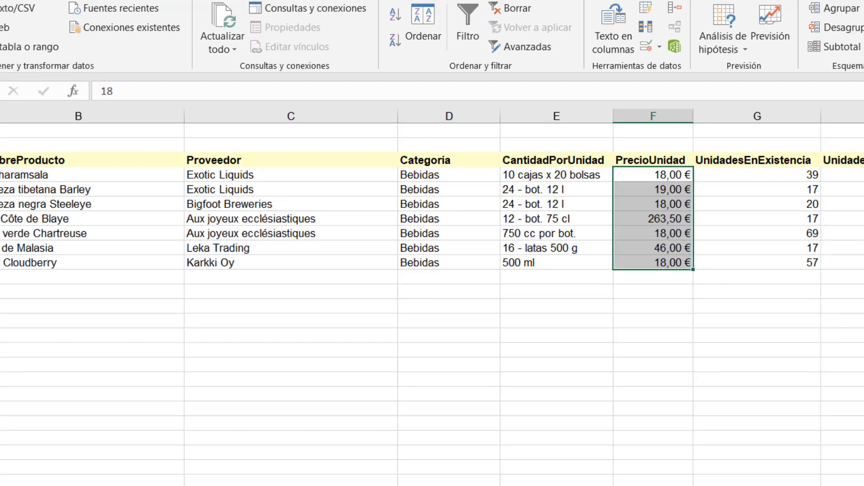
- Clear the advanced filter on Listado de Productos to show the whole product table again
{"action": "left_click", "coordinate": [202, 473]}
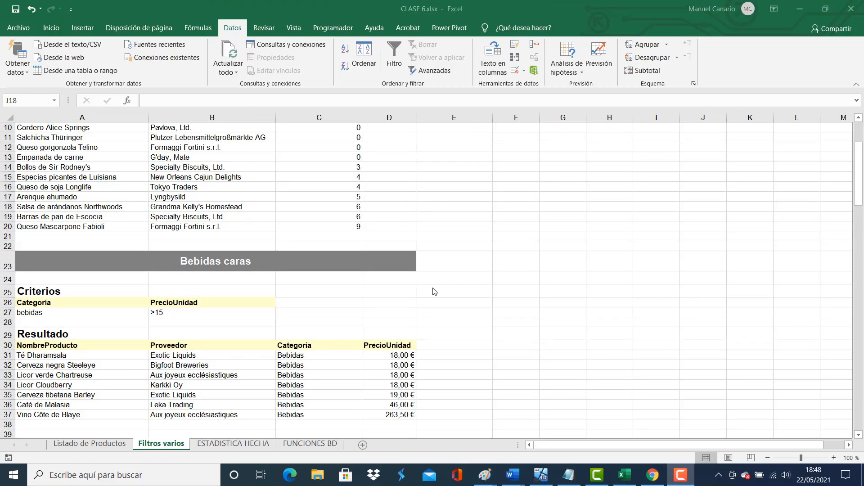
{"action": "left_click", "coordinate": [90, 444]}
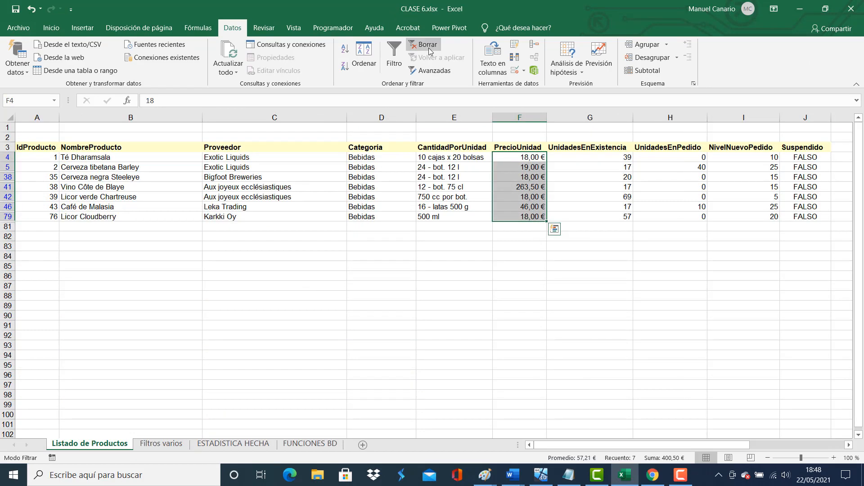
{"action": "left_click", "coordinate": [427, 45]}
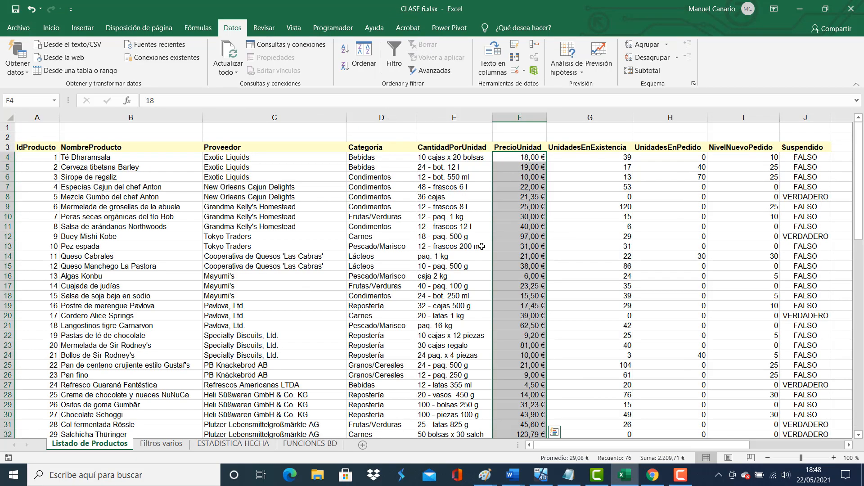
{"action": "left_click", "coordinate": [482, 246]}
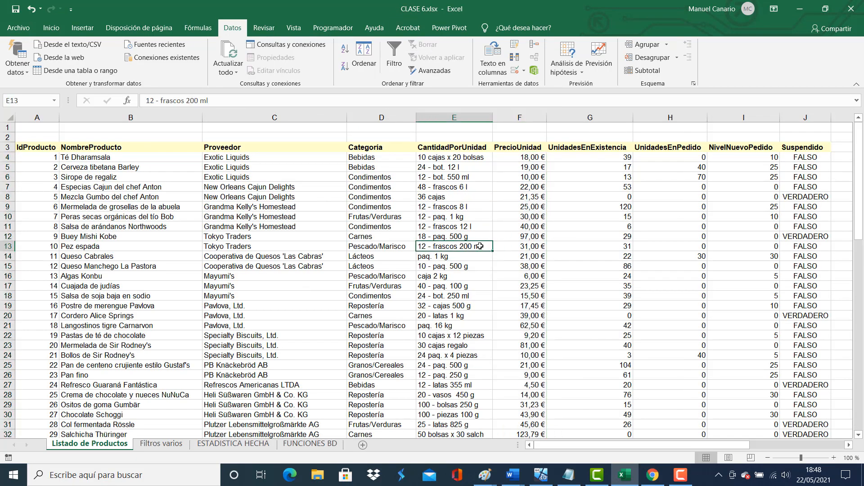
{"action": "left_click", "coordinate": [433, 71]}
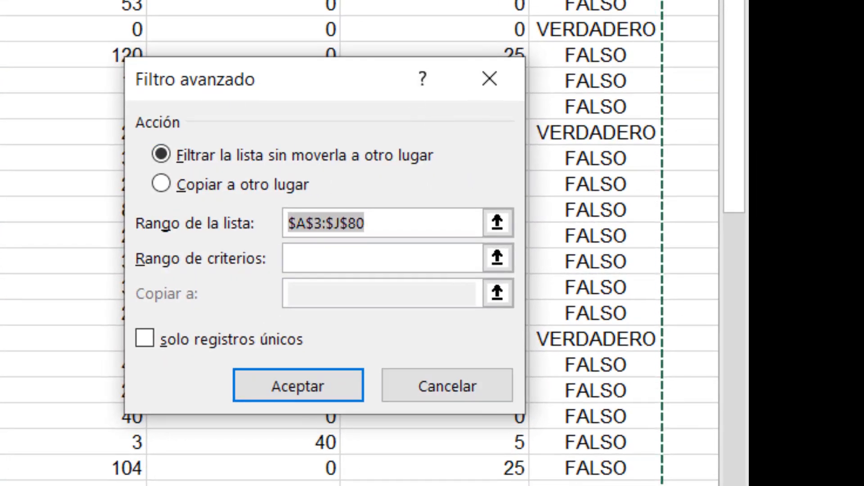
{"action": "left_click", "coordinate": [318, 258]}
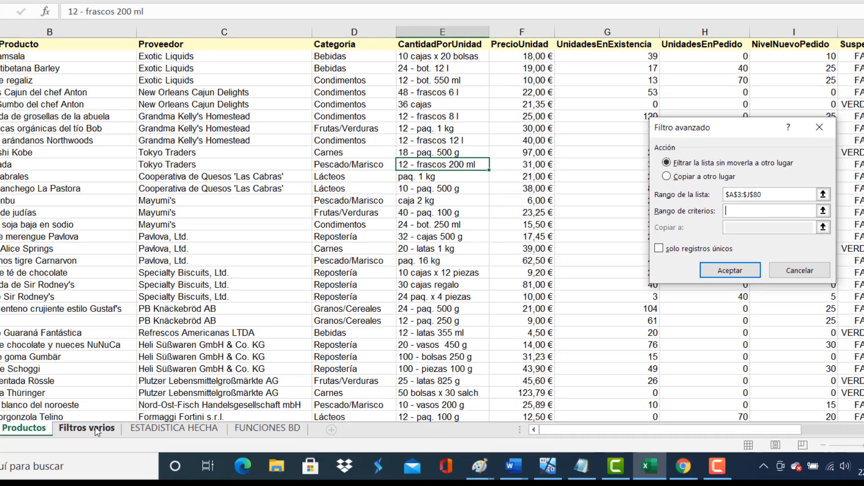
{"action": "left_click", "coordinate": [87, 426]}
{"action": "scroll", "coordinate": [135, 239], "scroll_direction": "down", "scroll_amount": 6}
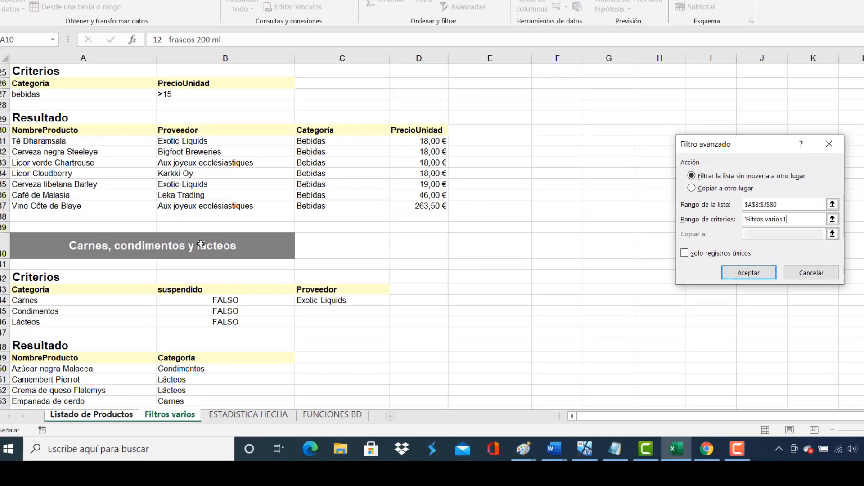
{"action": "scroll", "coordinate": [201, 244], "scroll_direction": "down", "scroll_amount": 3}
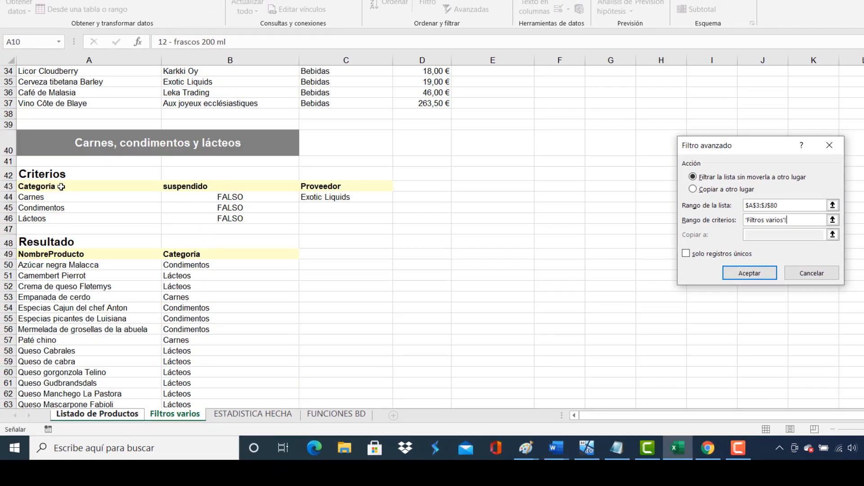
{"action": "left_click_drag", "start_coordinate": [61, 186], "coordinate": [255, 218]}
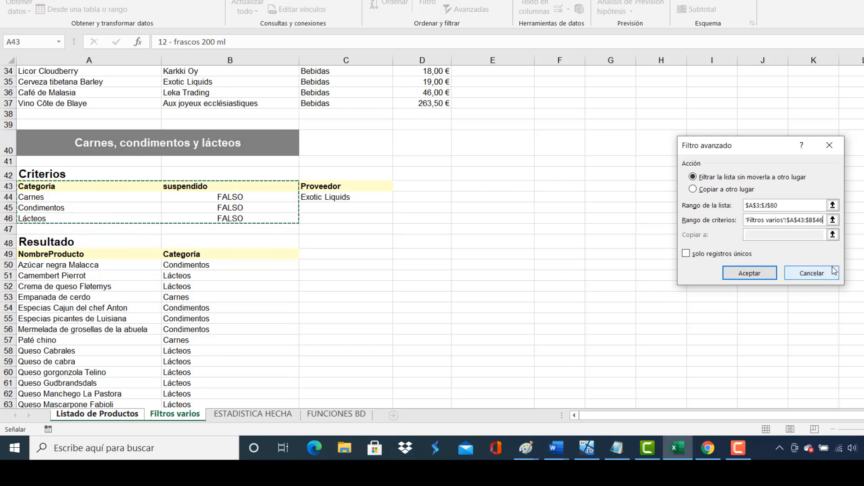
{"action": "left_click", "coordinate": [820, 276]}
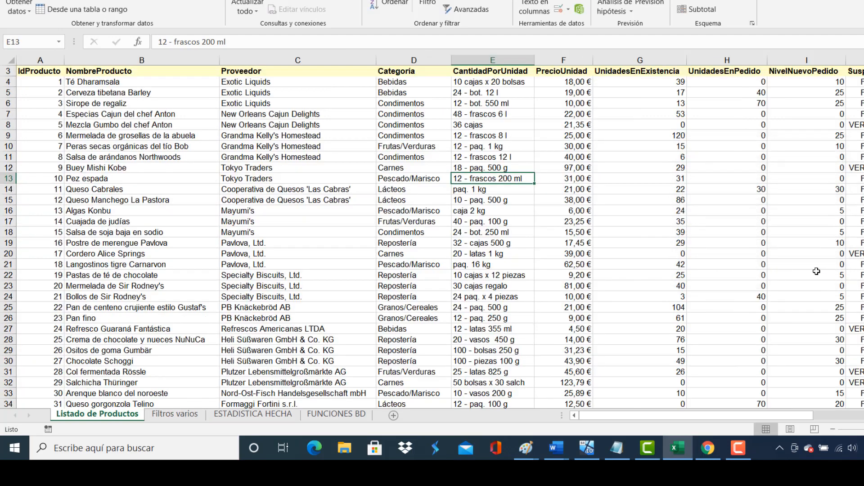
- Copy the Exotic Liquids criterion from C44 into C45 and C46 of Filtros varios and clear the copy selection
{"action": "left_click", "coordinate": [185, 414]}
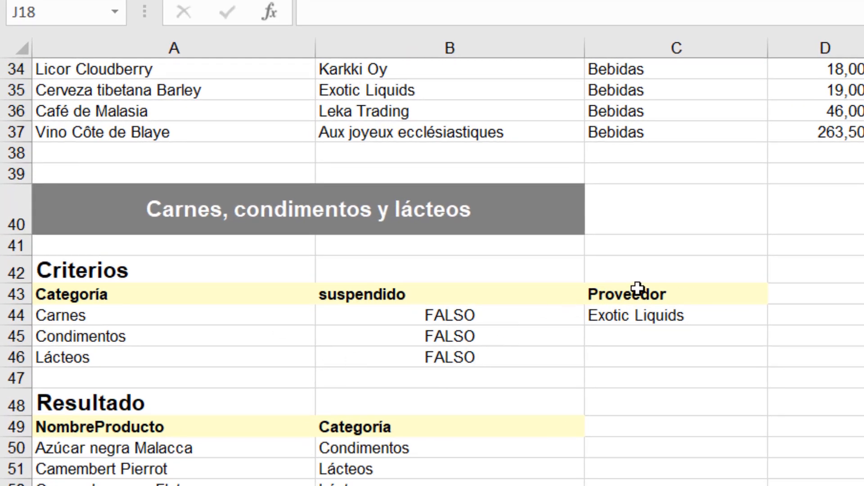
{"action": "left_click", "coordinate": [707, 293]}
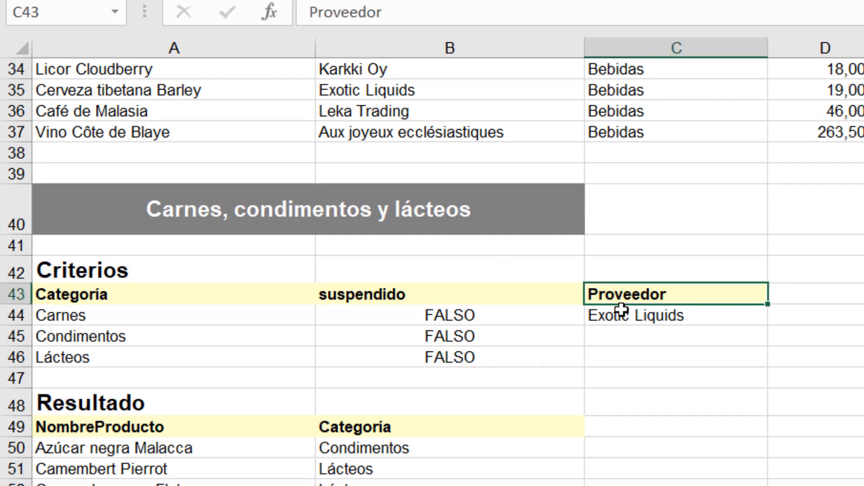
{"action": "left_click", "coordinate": [662, 317]}
{"action": "right_click", "coordinate": [663, 319]}
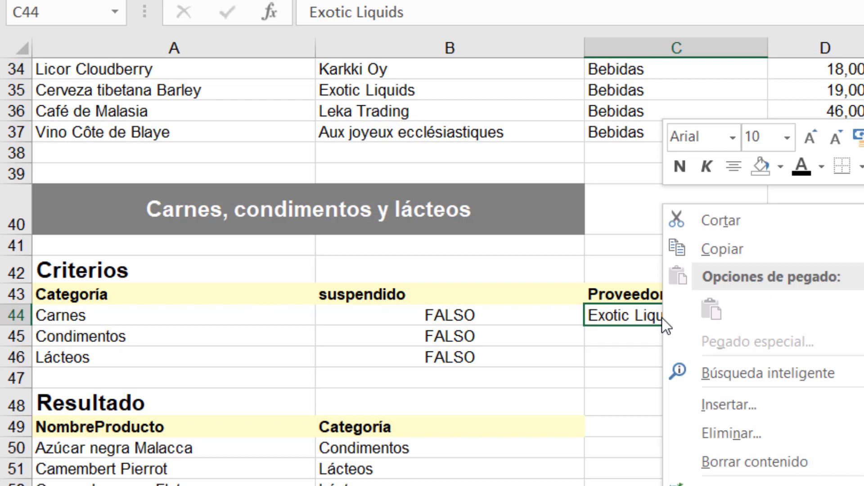
{"action": "left_click", "coordinate": [741, 249]}
{"action": "left_click", "coordinate": [608, 333]}
{"action": "right_click", "coordinate": [608, 333]}
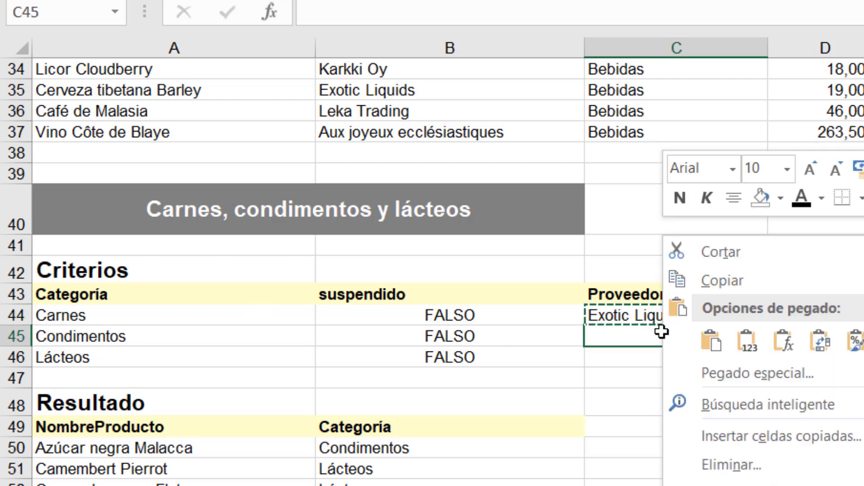
{"action": "left_click", "coordinate": [707, 346]}
{"action": "left_click", "coordinate": [635, 359]}
{"action": "right_click", "coordinate": [636, 358]}
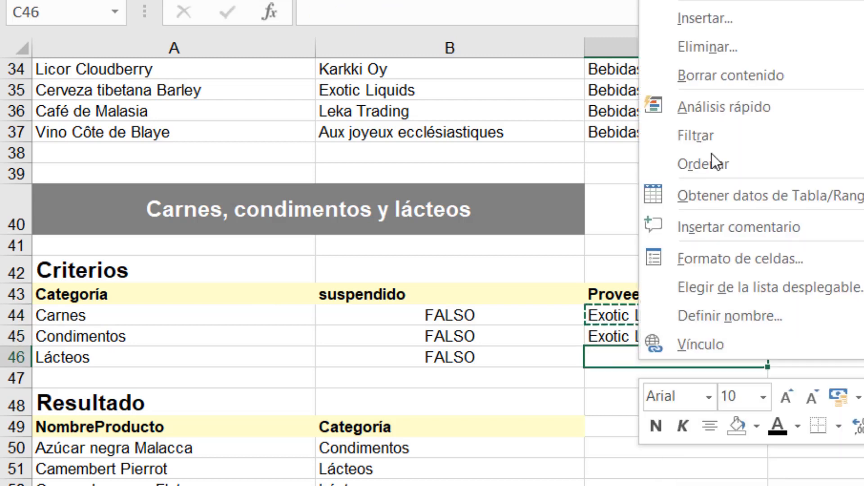
{"action": "left_click", "coordinate": [689, 0]}
{"action": "left_click", "coordinate": [674, 461]}
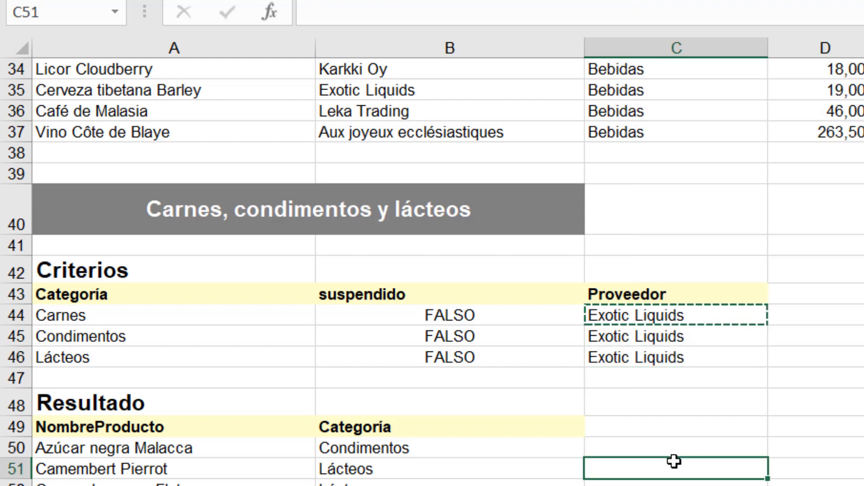
{"action": "key", "text": "Escape"}
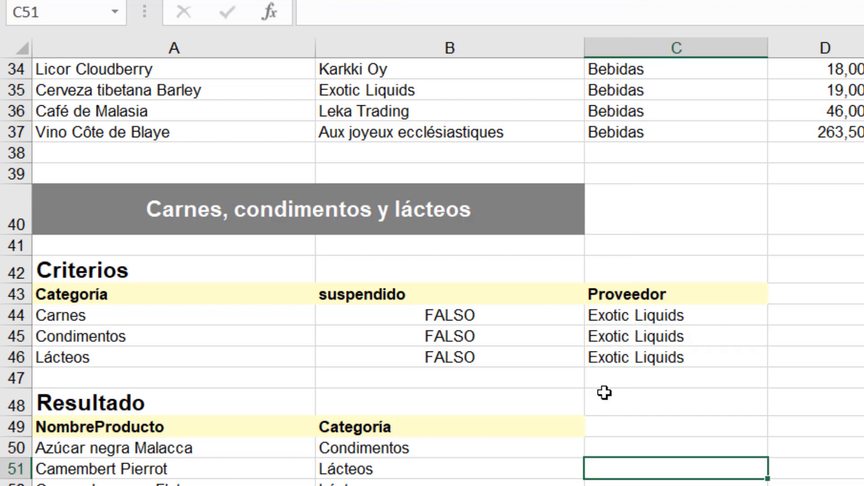
- Go through the Categoría, suspendido and Proveedor criteria cell by cell in A43:C46 of Filtros varios
{"action": "left_click", "coordinate": [149, 297]}
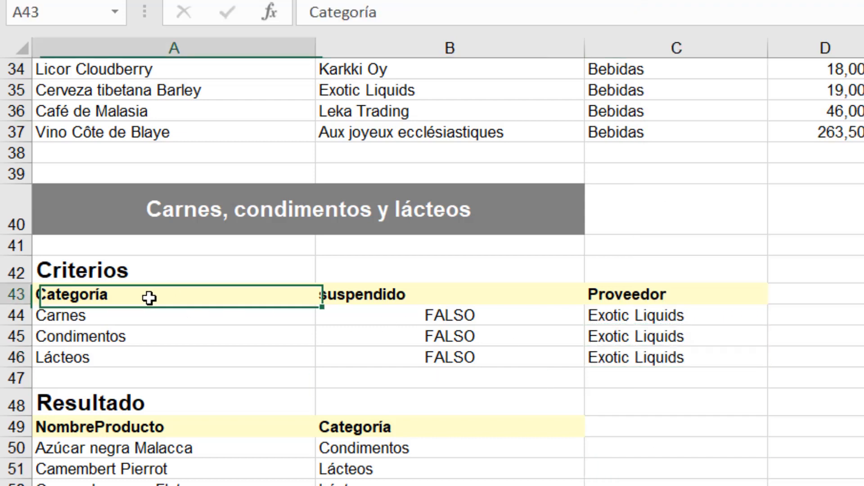
{"action": "left_click", "coordinate": [136, 320]}
{"action": "left_click", "coordinate": [151, 336]}
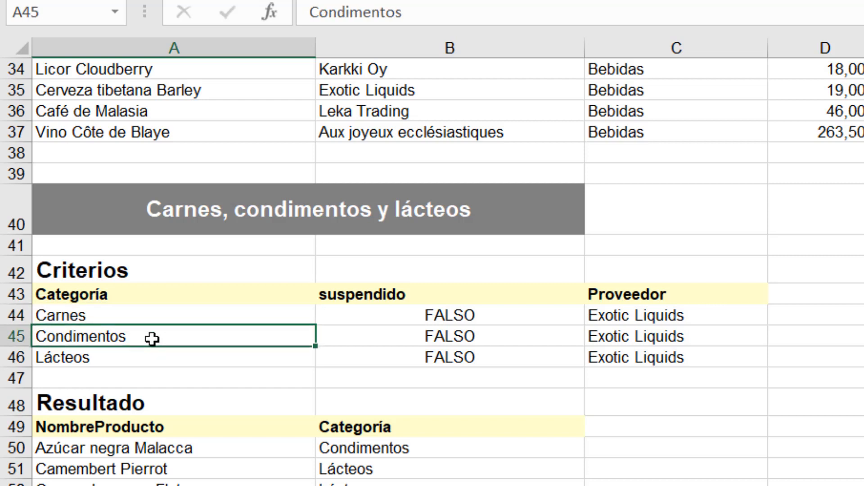
{"action": "left_click", "coordinate": [153, 362]}
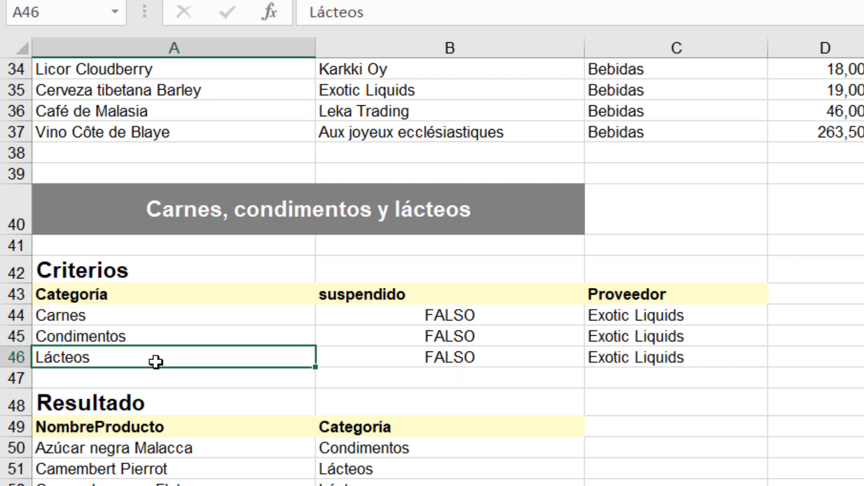
{"action": "left_click", "coordinate": [411, 296]}
{"action": "left_click", "coordinate": [465, 319]}
{"action": "left_click", "coordinate": [465, 337]}
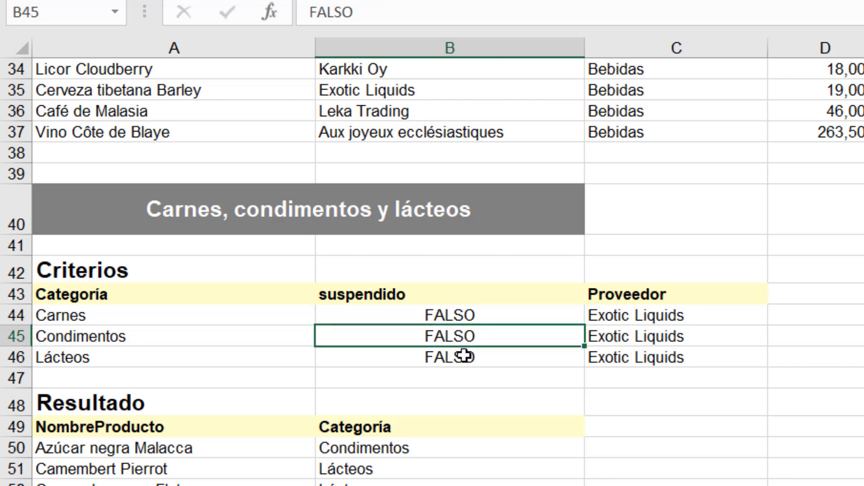
{"action": "left_click", "coordinate": [464, 356]}
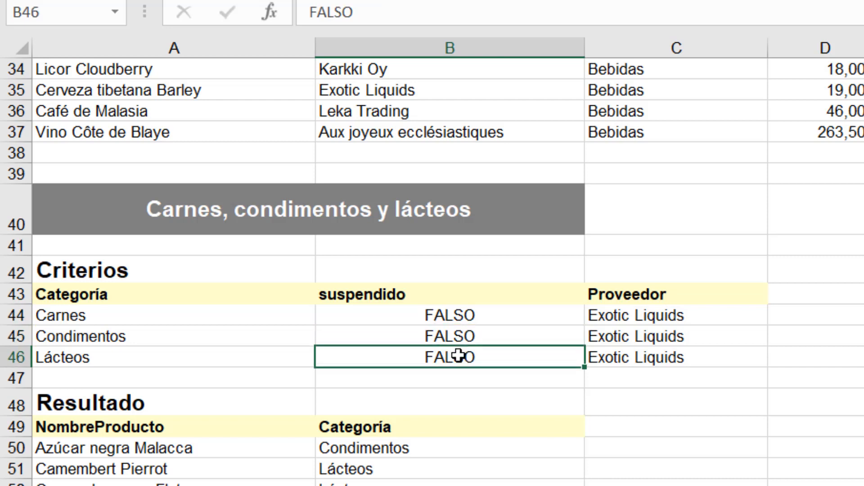
{"action": "left_click", "coordinate": [671, 299]}
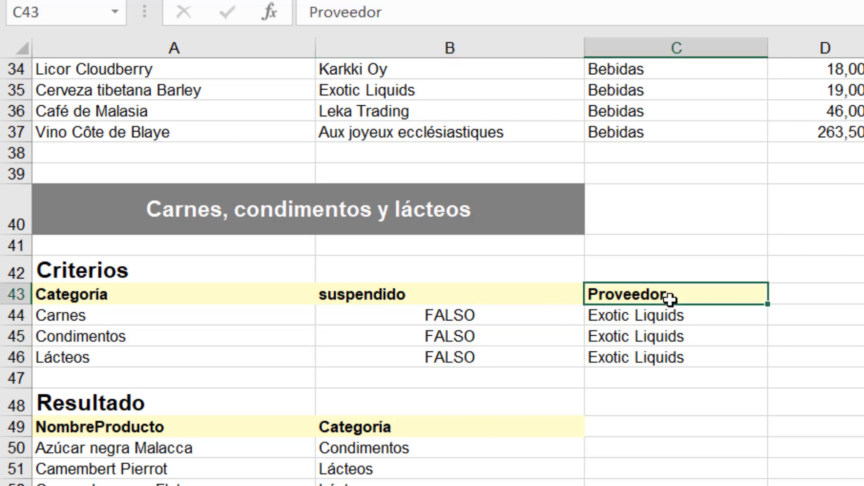
{"action": "left_click", "coordinate": [685, 317]}
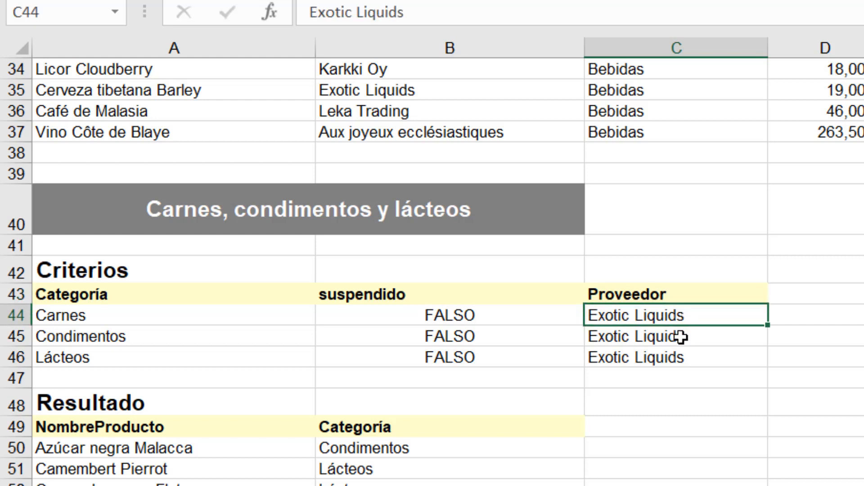
{"action": "left_click", "coordinate": [683, 337]}
{"action": "left_click", "coordinate": [684, 360]}
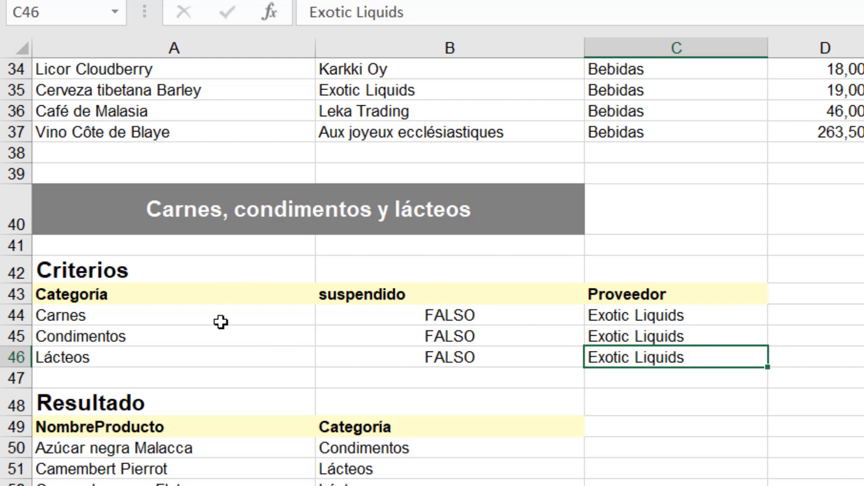
- Review the criteria values under each header in rows 44 to 46 again, one column at a time
{"action": "left_click", "coordinate": [105, 317]}
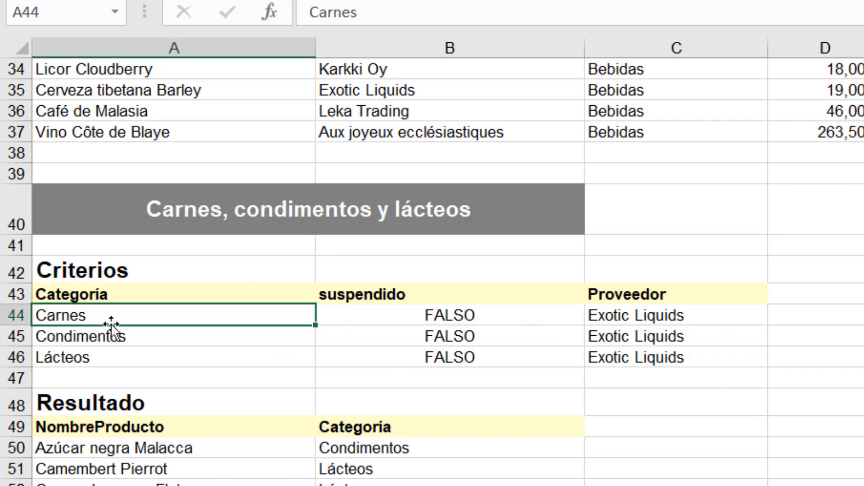
{"action": "left_click", "coordinate": [144, 338]}
{"action": "left_click", "coordinate": [148, 358]}
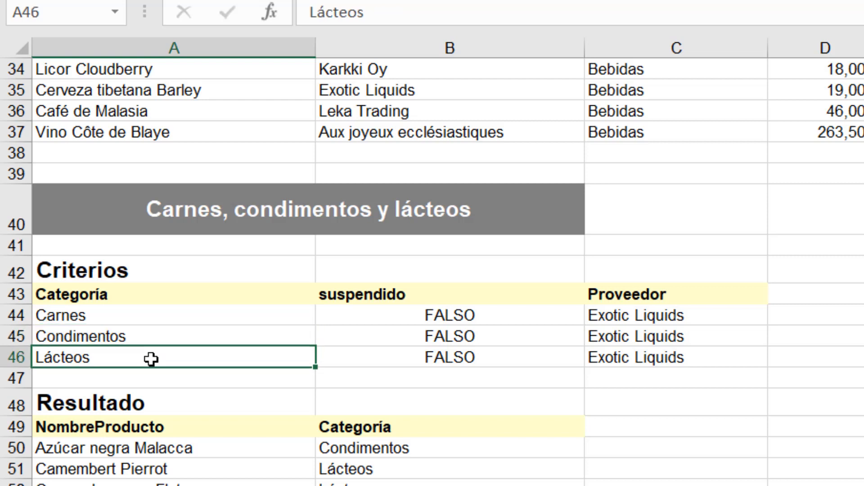
{"action": "left_click", "coordinate": [172, 297]}
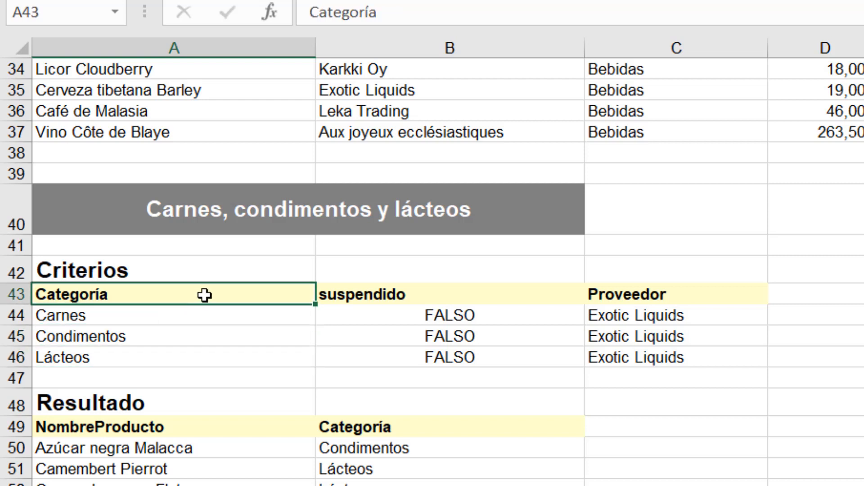
{"action": "left_click_drag", "start_coordinate": [181, 318], "coordinate": [177, 359]}
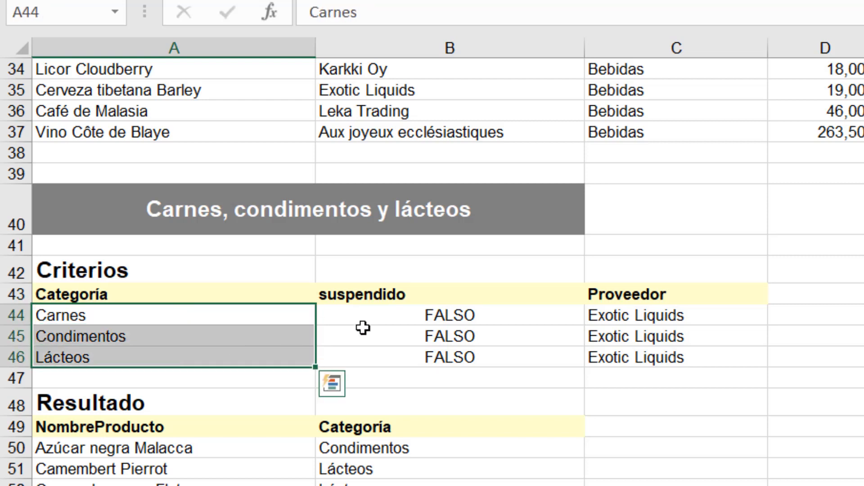
{"action": "left_click", "coordinate": [383, 298]}
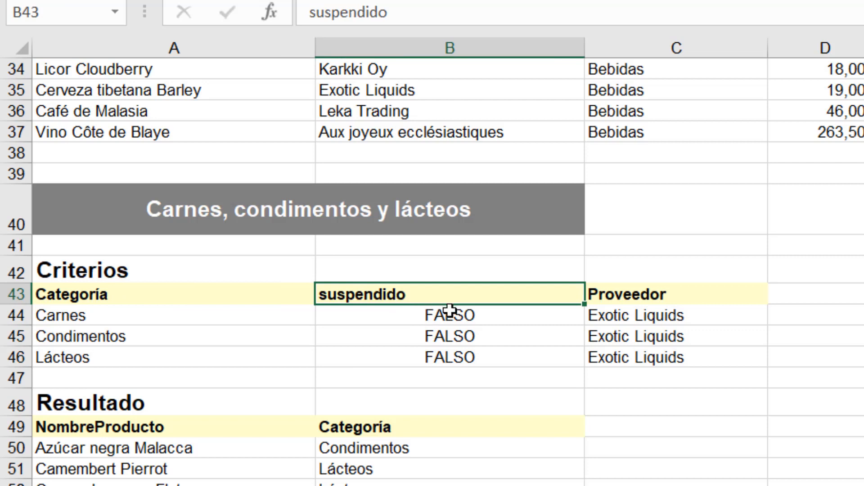
{"action": "left_click_drag", "start_coordinate": [459, 309], "coordinate": [538, 350]}
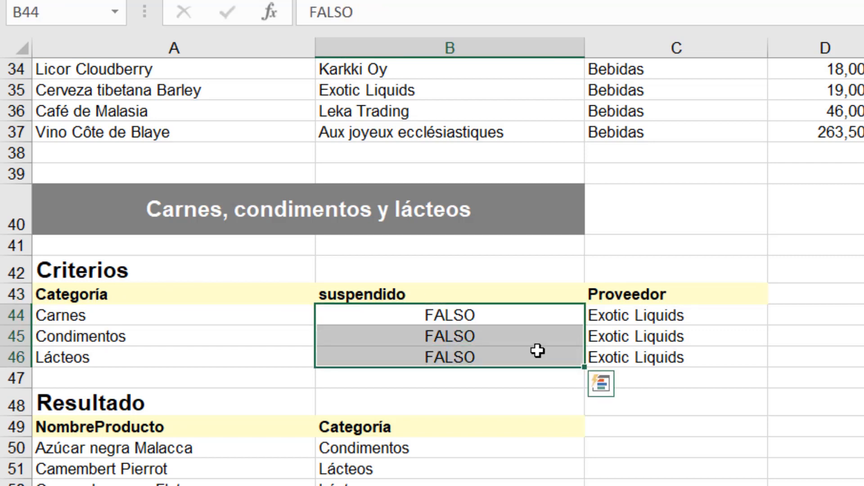
{"action": "left_click", "coordinate": [669, 294]}
{"action": "left_click_drag", "start_coordinate": [670, 316], "coordinate": [666, 347]}
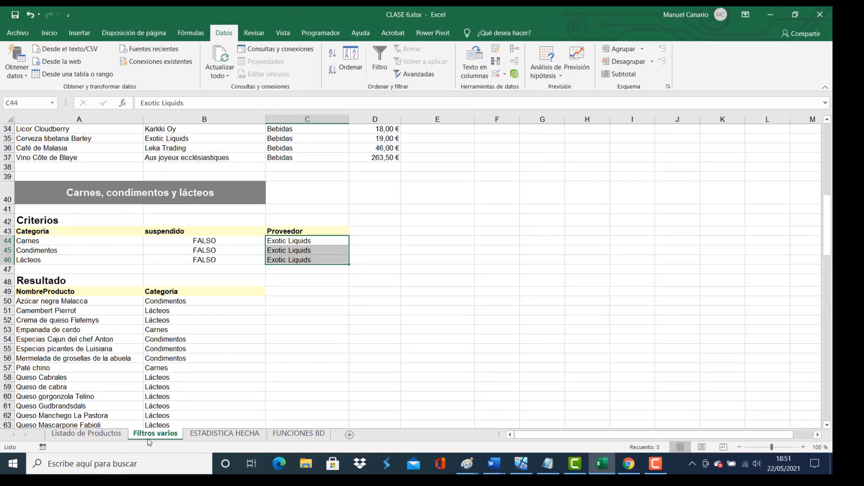
- Set up an advanced filter on the Listado de Productos table with A43:C46 of Filtros varios as its criteria range
{"action": "left_click", "coordinate": [104, 435]}
{"action": "left_click", "coordinate": [361, 261]}
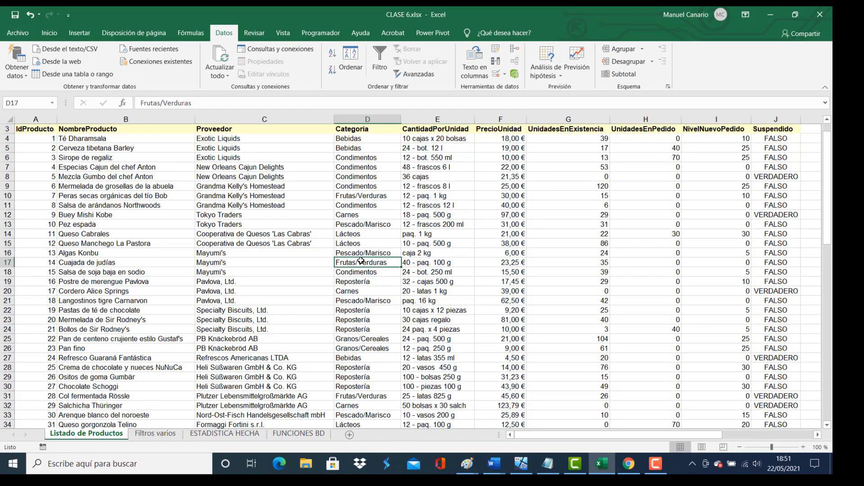
{"action": "left_click", "coordinate": [414, 74]}
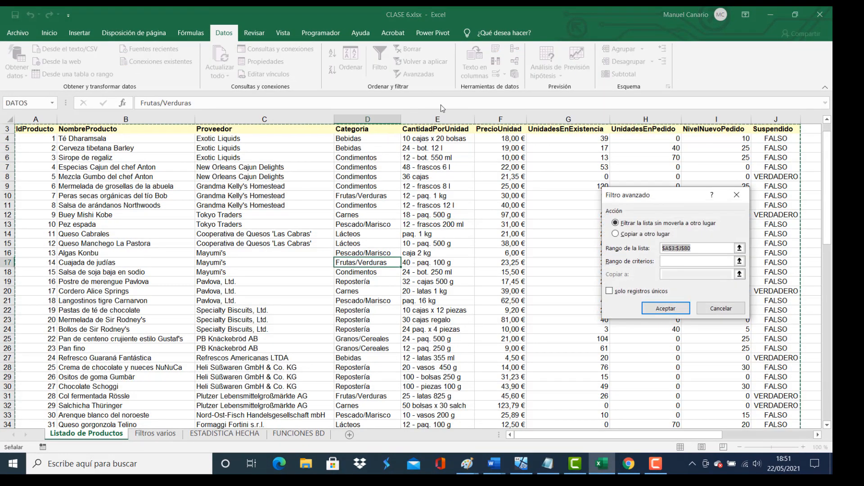
{"action": "left_click", "coordinate": [677, 261]}
{"action": "left_click", "coordinate": [164, 435]}
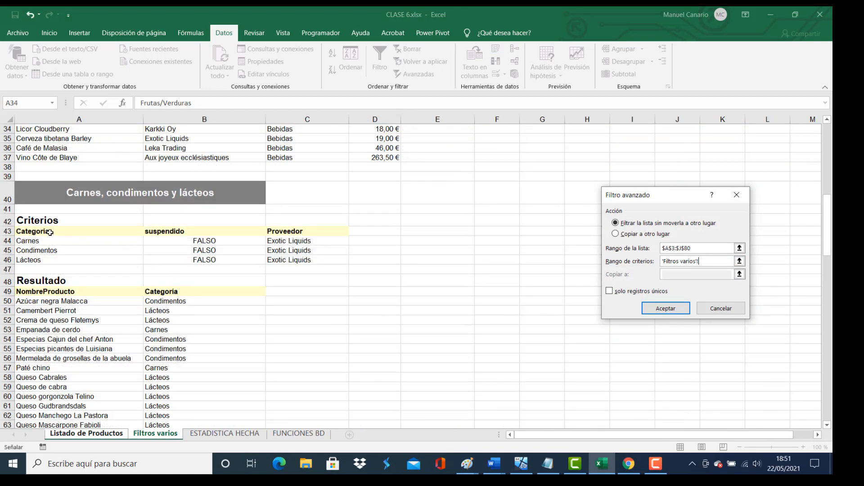
{"action": "left_click_drag", "start_coordinate": [50, 232], "coordinate": [294, 263]}
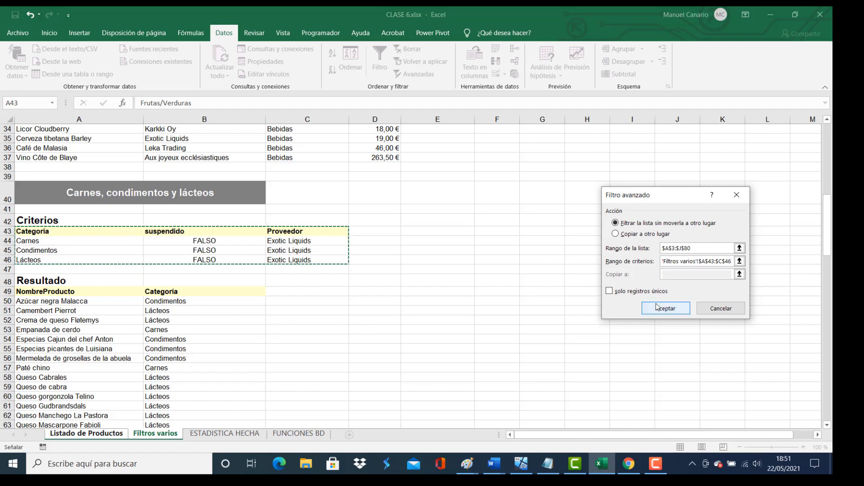
- Have the advanced filter copy its results to another location starting at M5 of Listado de Productos, and run it
{"action": "left_click", "coordinate": [616, 234]}
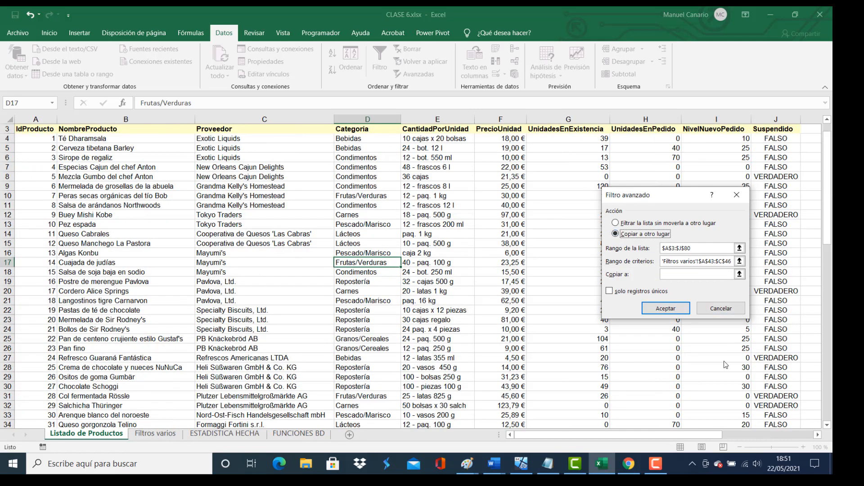
{"action": "left_click", "coordinate": [698, 274]}
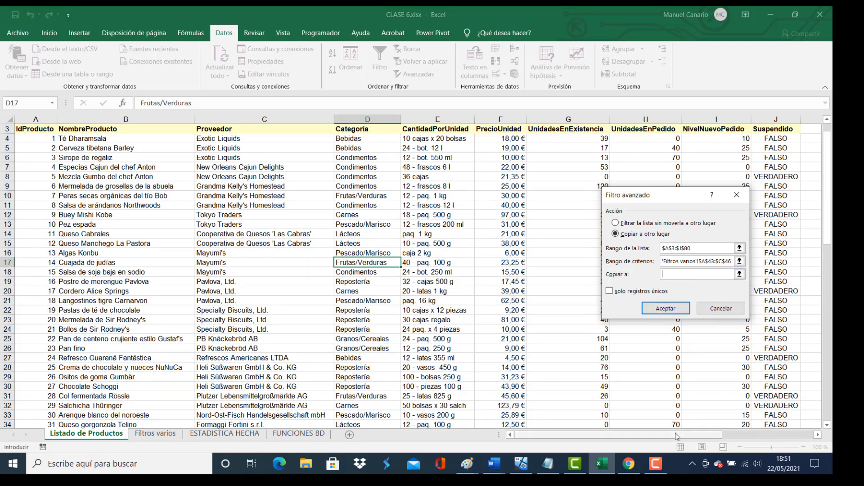
{"action": "left_click_drag", "start_coordinate": [676, 434], "coordinate": [774, 435]}
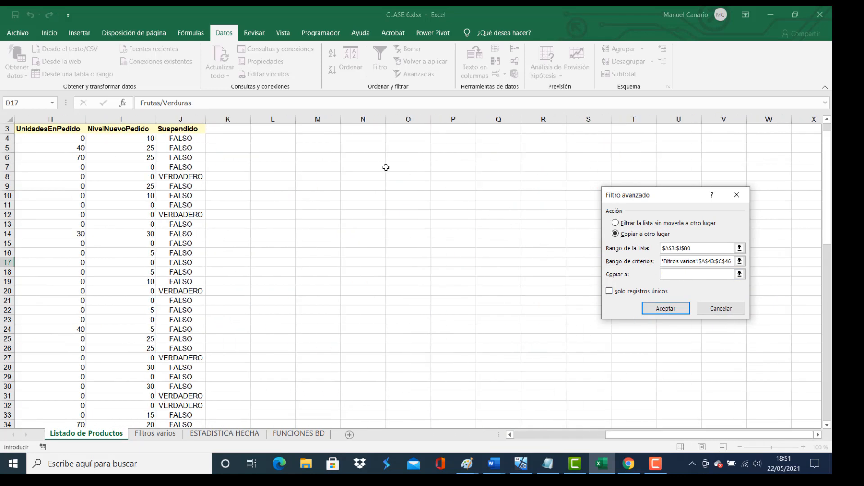
{"action": "left_click", "coordinate": [316, 147]}
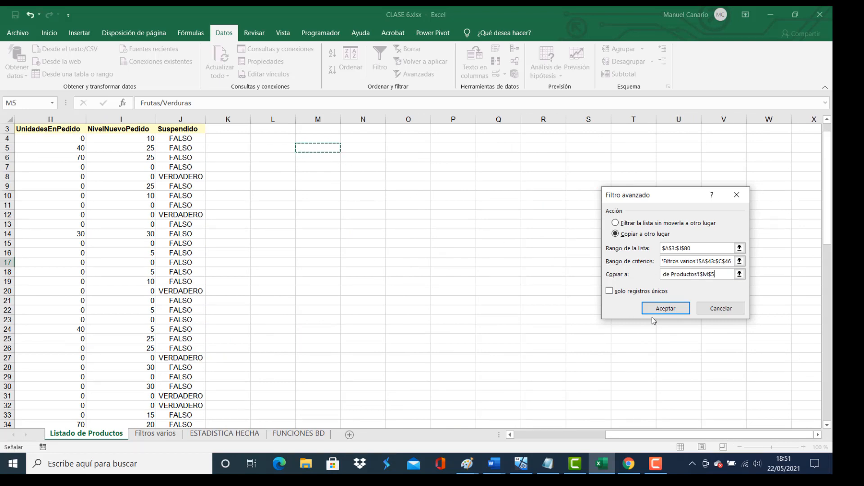
{"action": "left_click", "coordinate": [666, 309]}
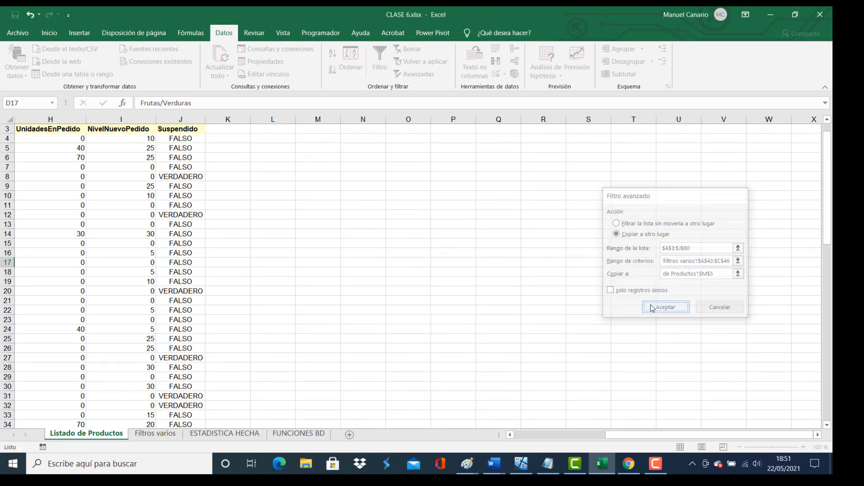
- Compare the extracted row's Categoría, Proveedor and other fields with the criteria in A44:C46 of Filtros varios
{"action": "left_click_drag", "start_coordinate": [605, 436], "coordinate": [630, 436]}
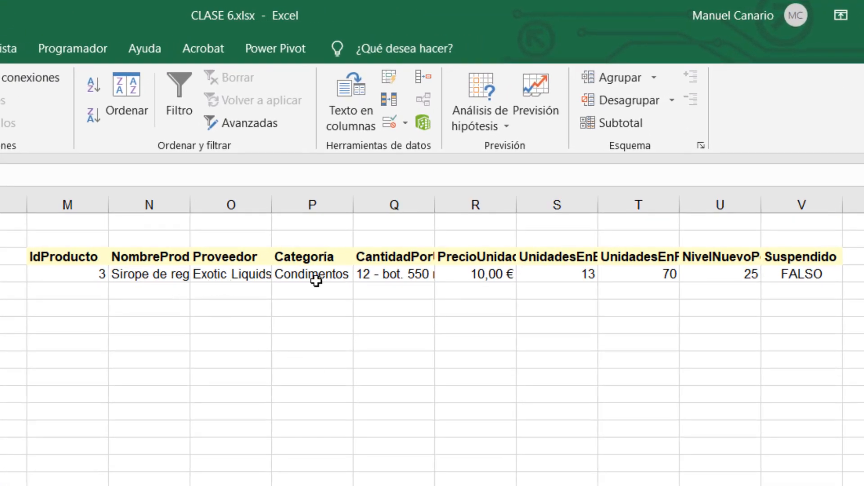
{"action": "left_click", "coordinate": [318, 275]}
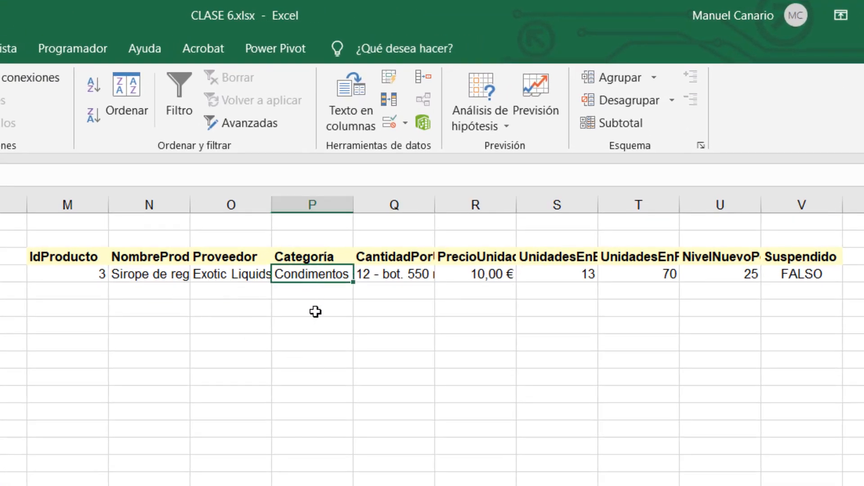
{"action": "left_click", "coordinate": [228, 275]}
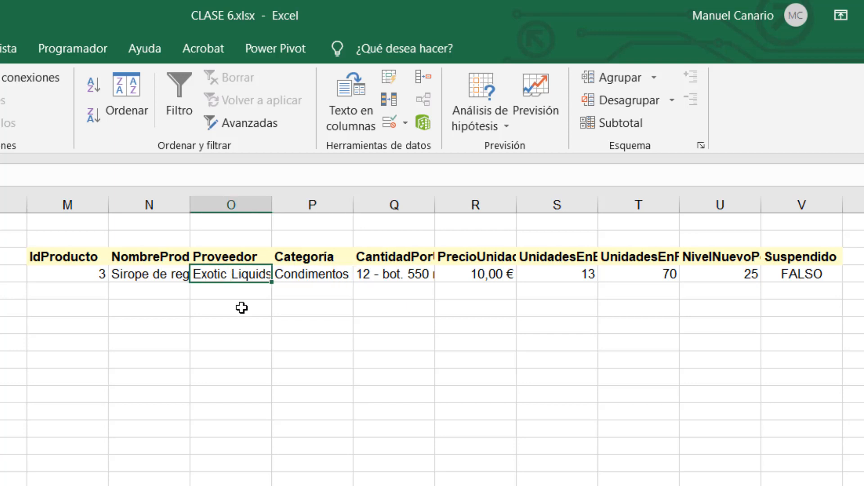
{"action": "left_click_drag", "start_coordinate": [92, 280], "coordinate": [817, 278]}
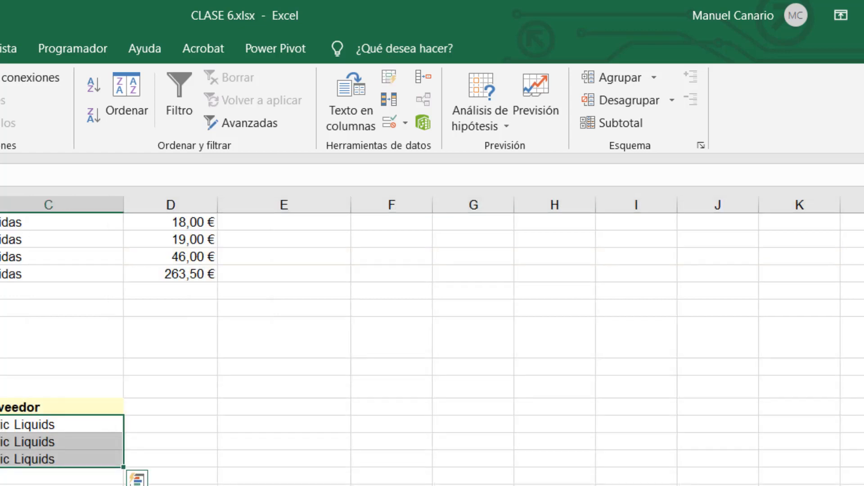
{"action": "left_click", "coordinate": [73, 294]}
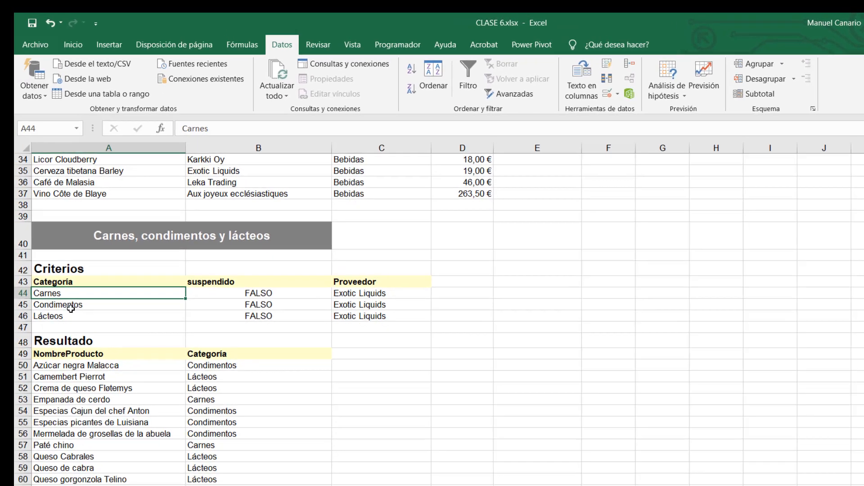
{"action": "left_click", "coordinate": [72, 306]}
{"action": "left_click", "coordinate": [71, 318]}
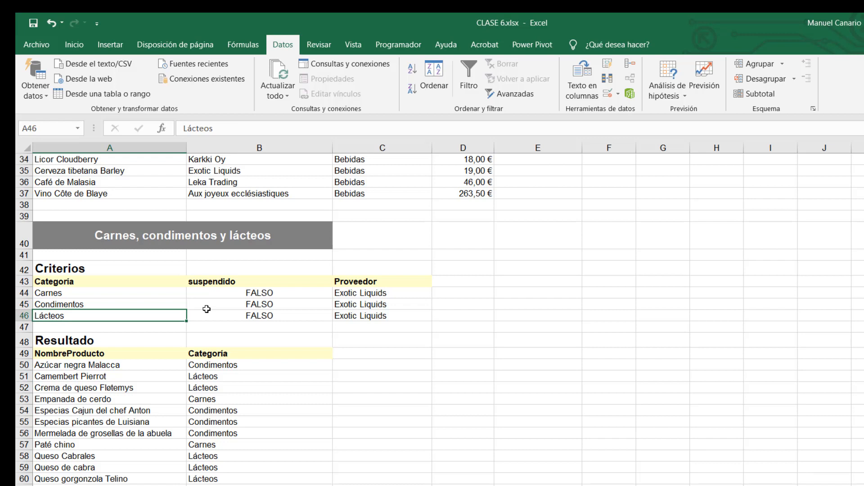
{"action": "left_click", "coordinate": [285, 294]}
{"action": "left_click", "coordinate": [280, 306]}
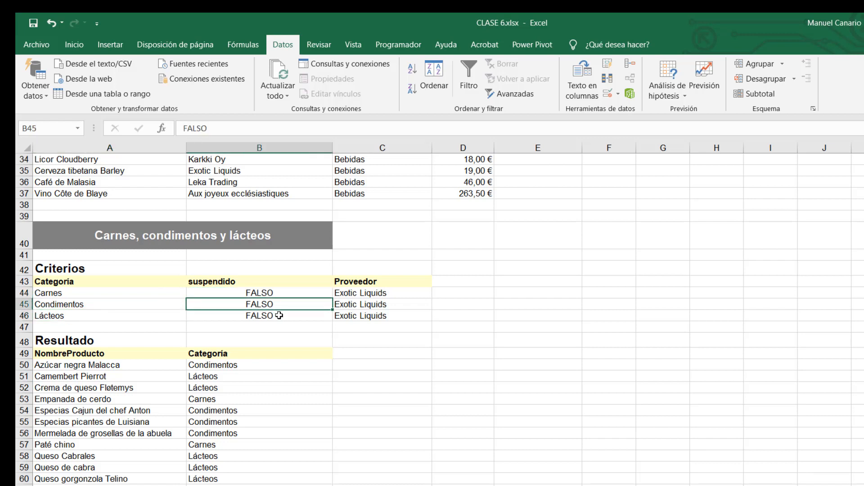
{"action": "left_click", "coordinate": [280, 316]}
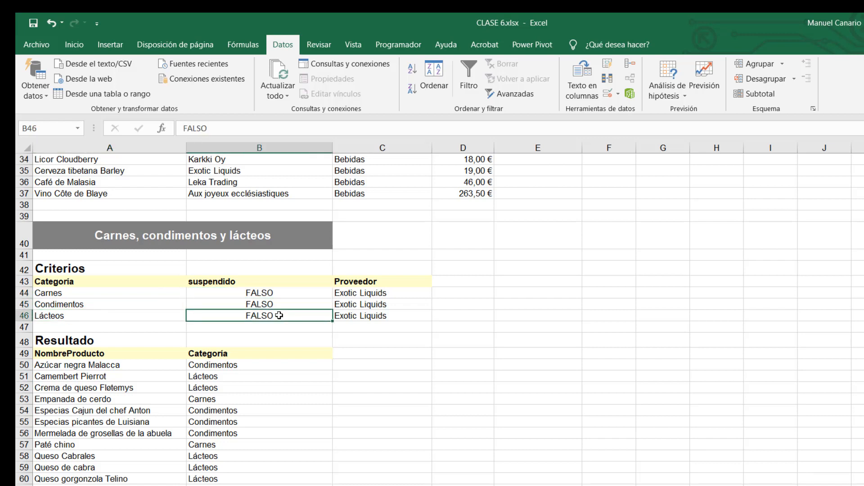
{"action": "left_click", "coordinate": [385, 293]}
{"action": "left_click", "coordinate": [383, 305]}
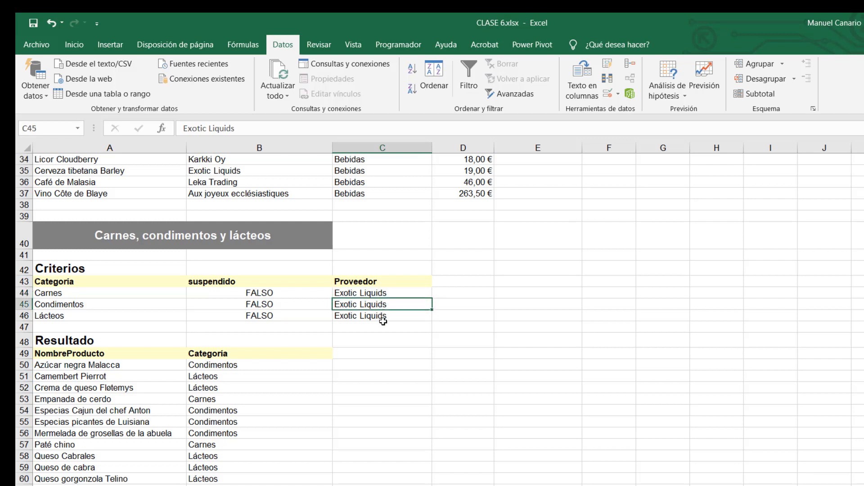
{"action": "left_click", "coordinate": [382, 317]}
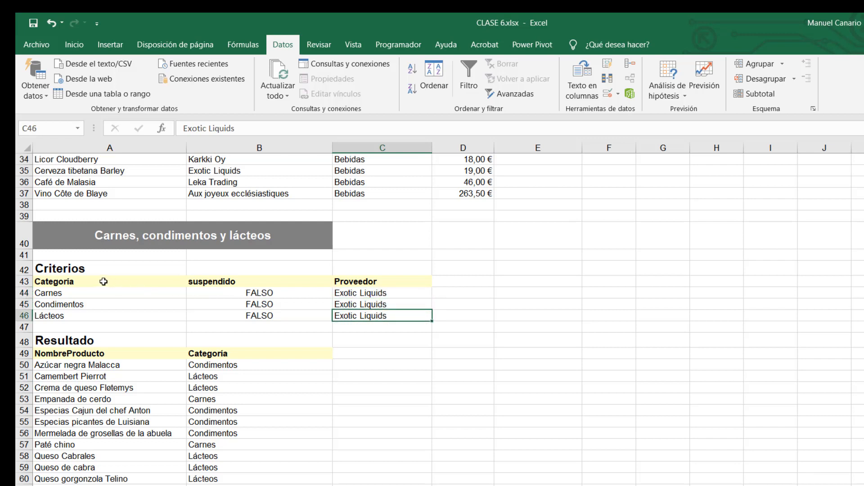
- Copy the Categoría, suspendido and Proveedor headers from A43:C43 of Filtros varios to M10 of Listado de Productos
{"action": "left_click_drag", "start_coordinate": [103, 281], "coordinate": [352, 283]}
{"action": "key", "text": "ctrl+c"}
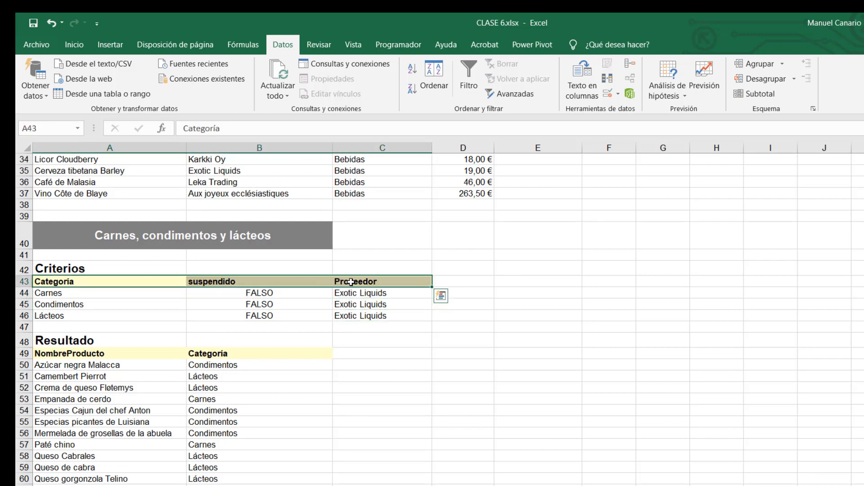
{"action": "right_click", "coordinate": [351, 282]}
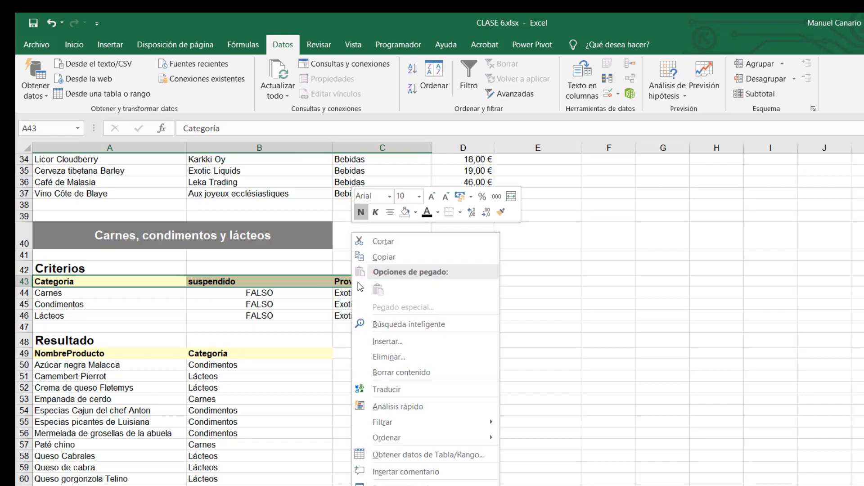
{"action": "left_click", "coordinate": [390, 259]}
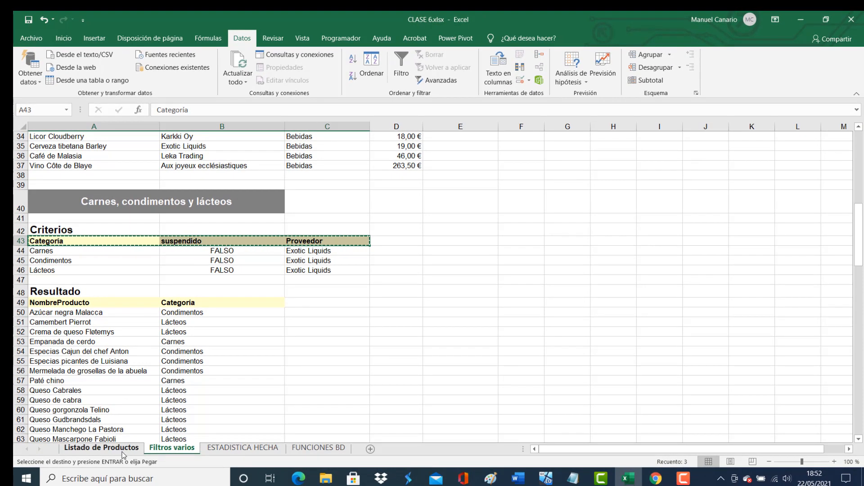
{"action": "left_click", "coordinate": [119, 451]}
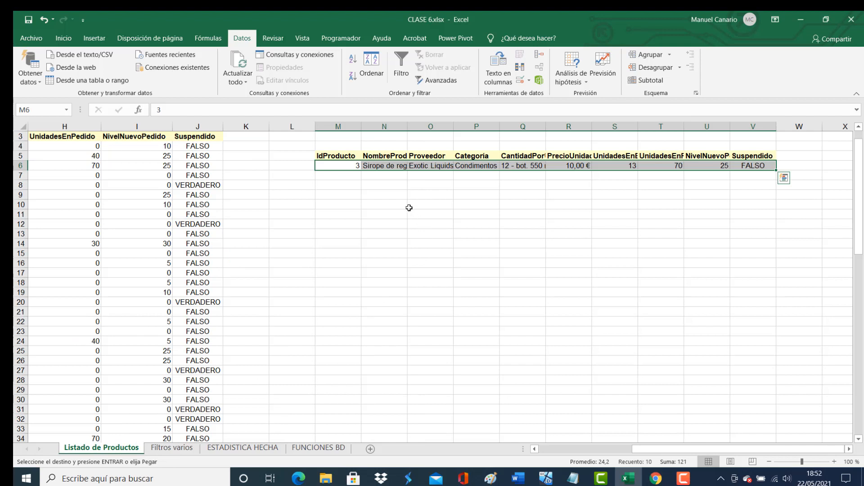
{"action": "left_click", "coordinate": [342, 204]}
{"action": "right_click", "coordinate": [343, 204]}
{"action": "left_click", "coordinate": [366, 254]}
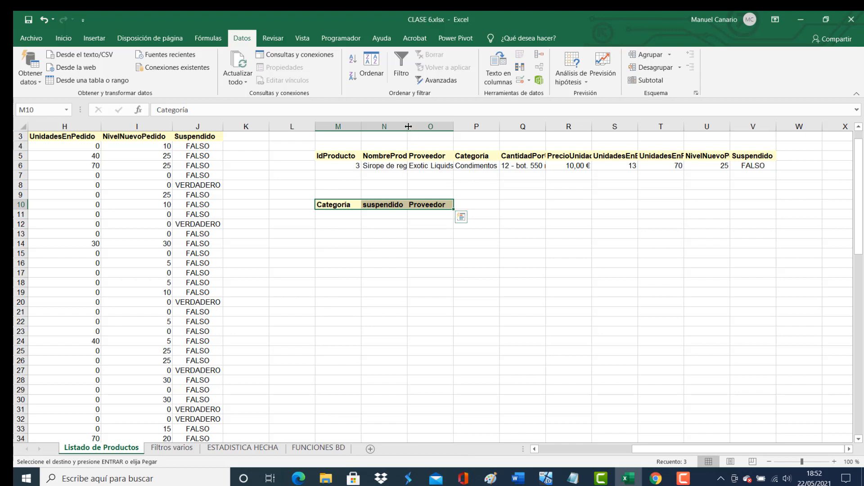
- Widen column N to fit the product names, and delete the copied filter result in M5:V6, shifting cells left
{"action": "left_click_drag", "start_coordinate": [408, 127], "coordinate": [431, 126]}
{"action": "left_click", "coordinate": [398, 260]}
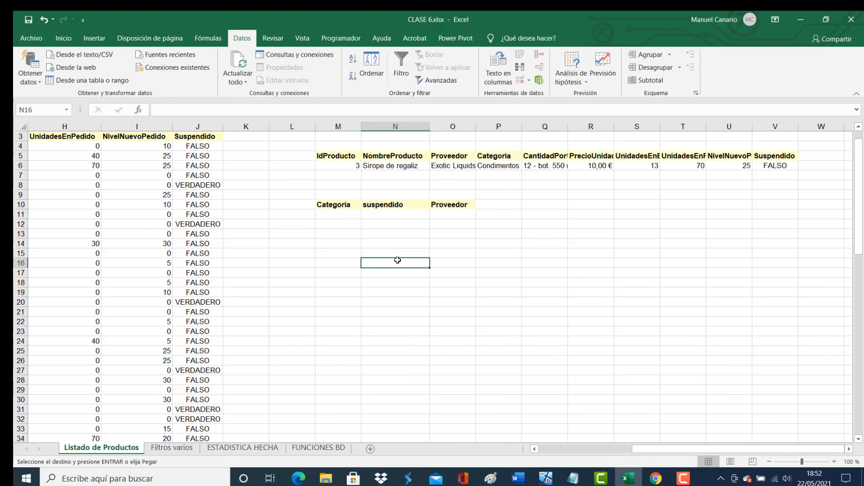
{"action": "left_click_drag", "start_coordinate": [337, 152], "coordinate": [781, 165]}
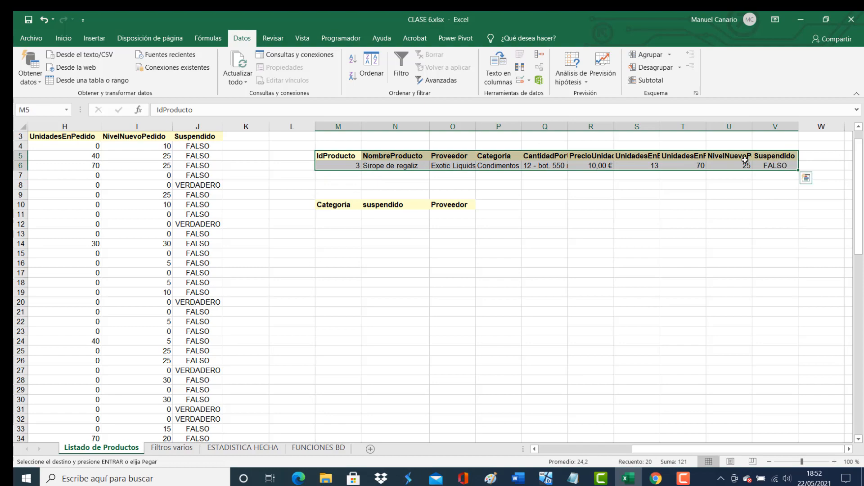
{"action": "right_click", "coordinate": [709, 158]}
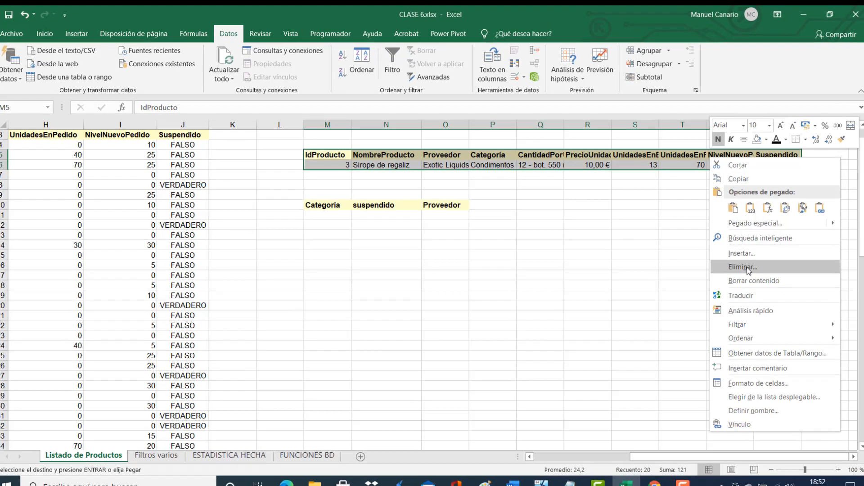
{"action": "left_click", "coordinate": [747, 268]}
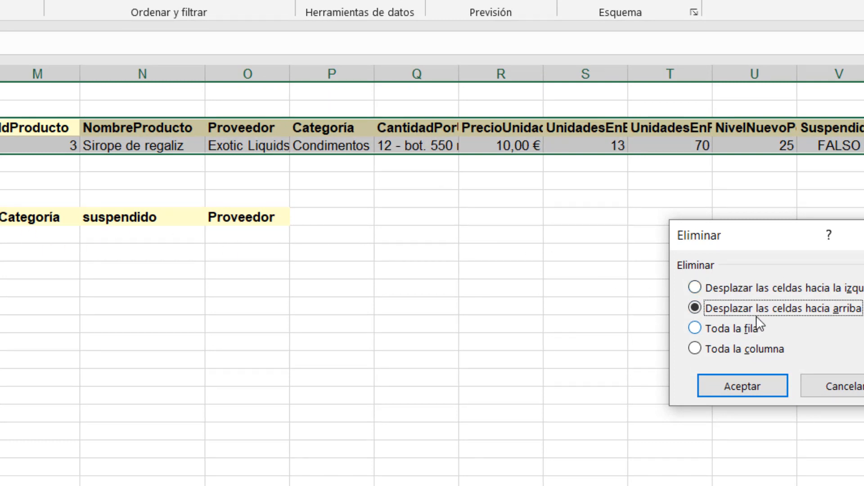
{"action": "left_click", "coordinate": [751, 292]}
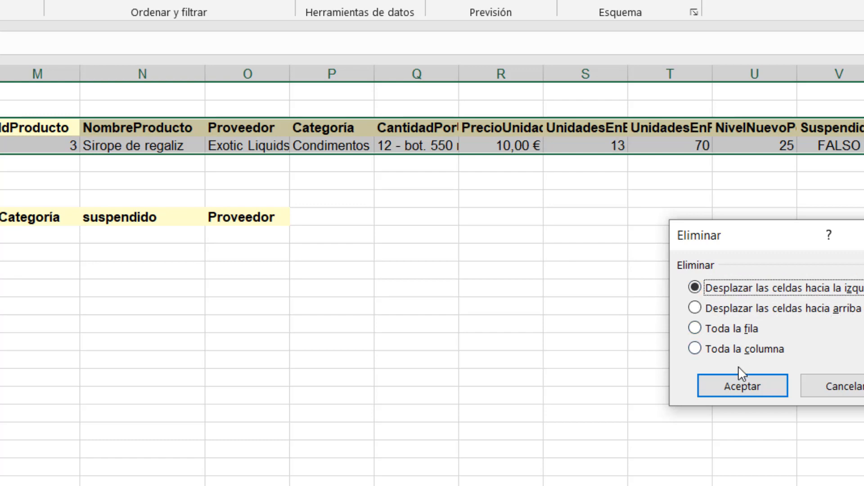
{"action": "left_click", "coordinate": [736, 380]}
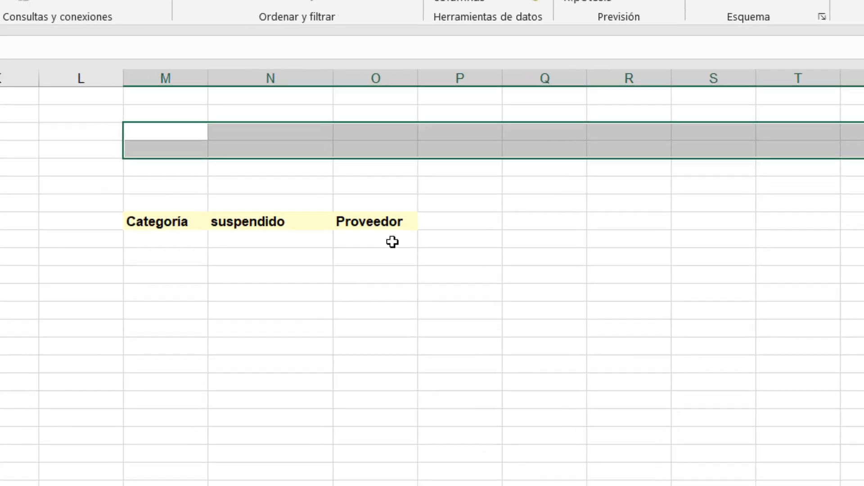
- Run an advanced filter on list A3:J80 with criteria 'Filtros varios'!A43:C46, copying the results to the headers in M10:O10
{"action": "left_click", "coordinate": [192, 241]}
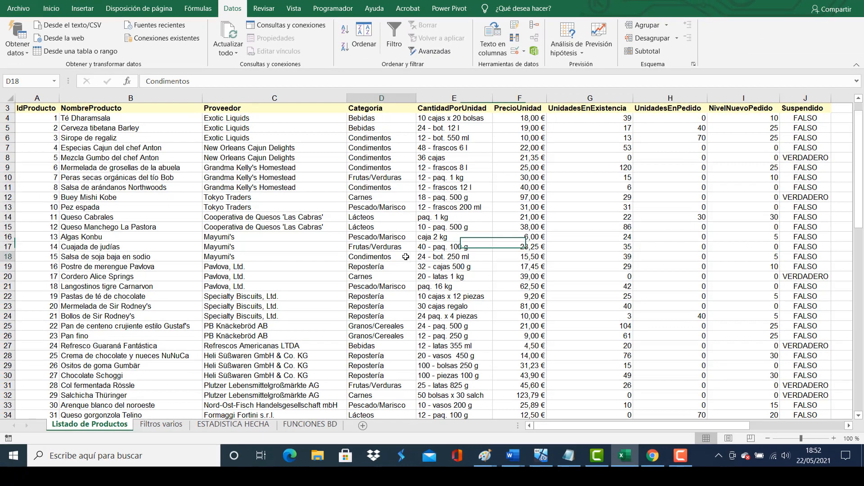
{"action": "left_click", "coordinate": [432, 51]}
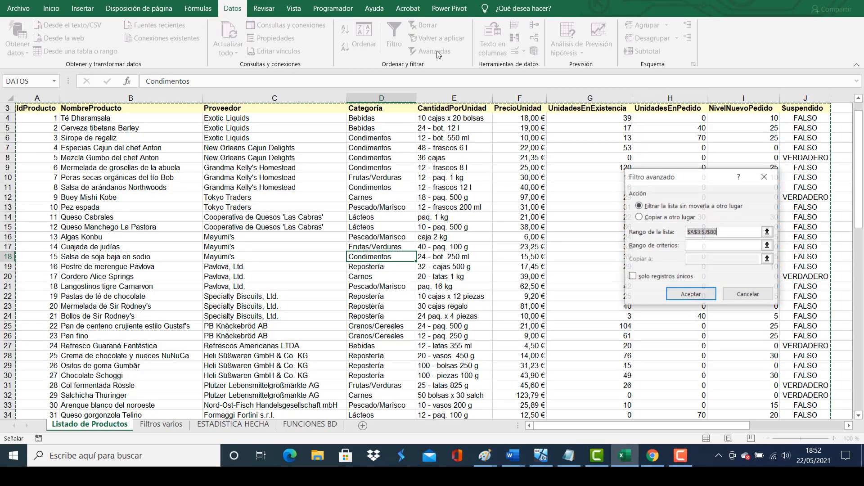
{"action": "left_click", "coordinate": [703, 243]}
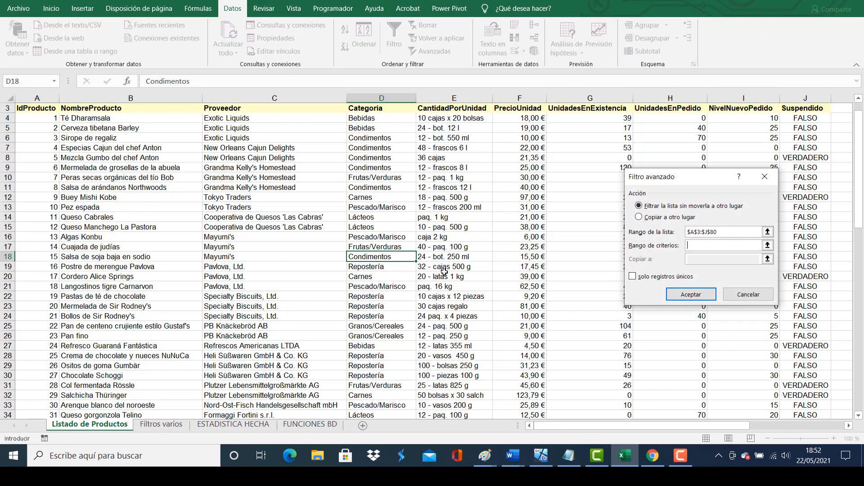
{"action": "left_click", "coordinate": [156, 426]}
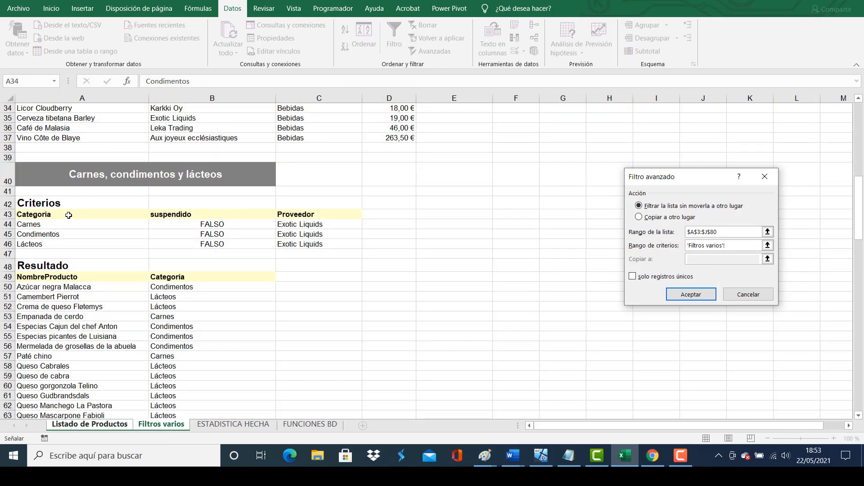
{"action": "left_click_drag", "start_coordinate": [68, 215], "coordinate": [354, 244]}
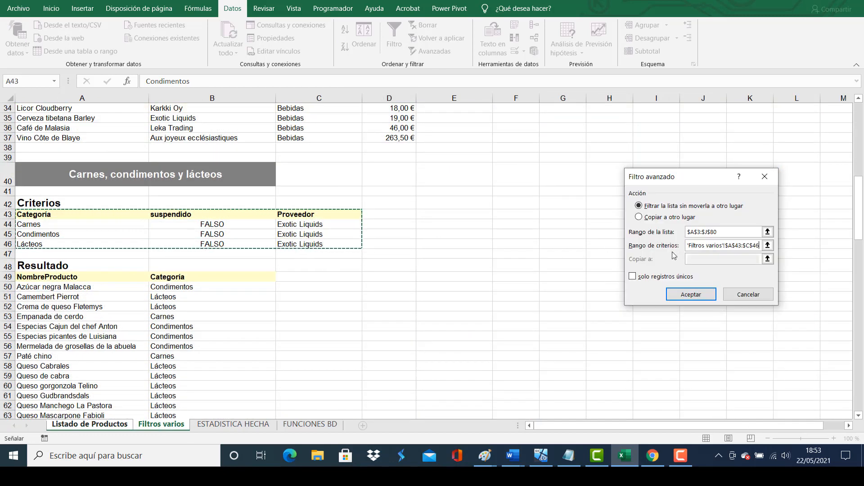
{"action": "left_click", "coordinate": [657, 218]}
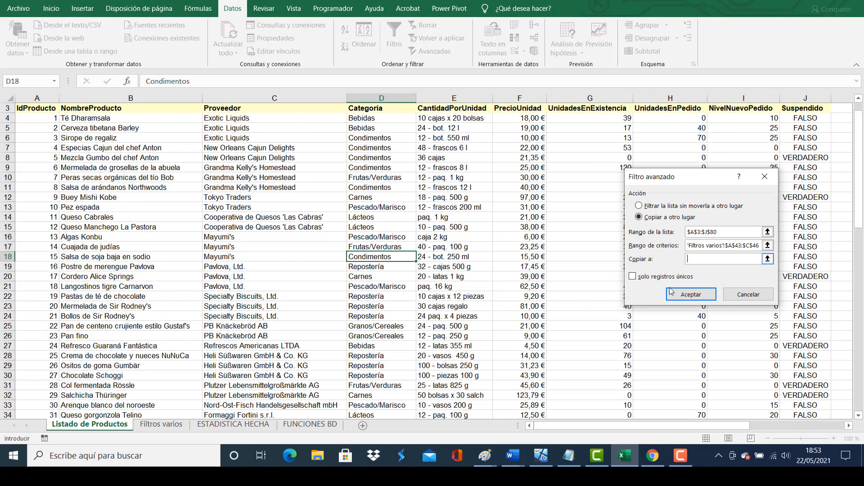
{"action": "left_click_drag", "start_coordinate": [642, 426], "coordinate": [769, 428]}
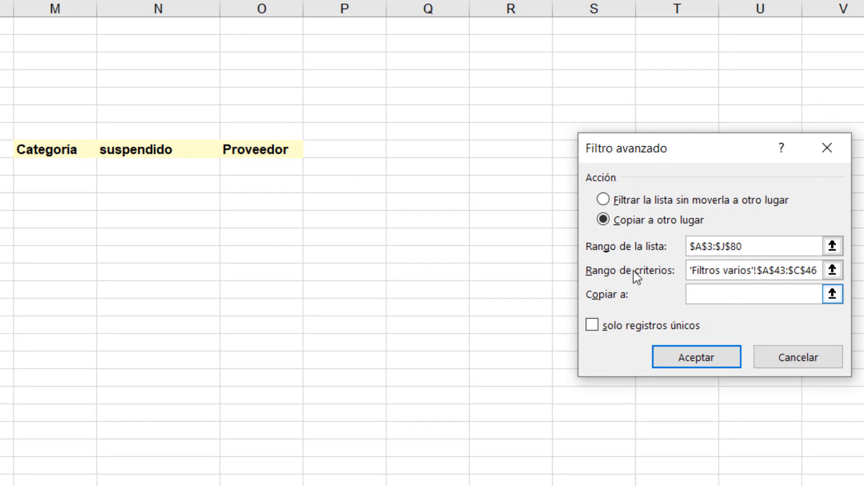
{"action": "left_click_drag", "start_coordinate": [45, 149], "coordinate": [265, 155]}
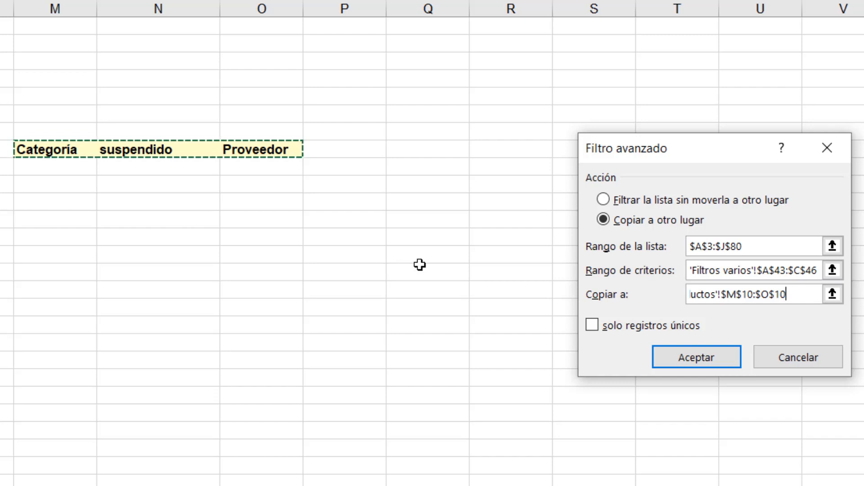
{"action": "left_click", "coordinate": [696, 358]}
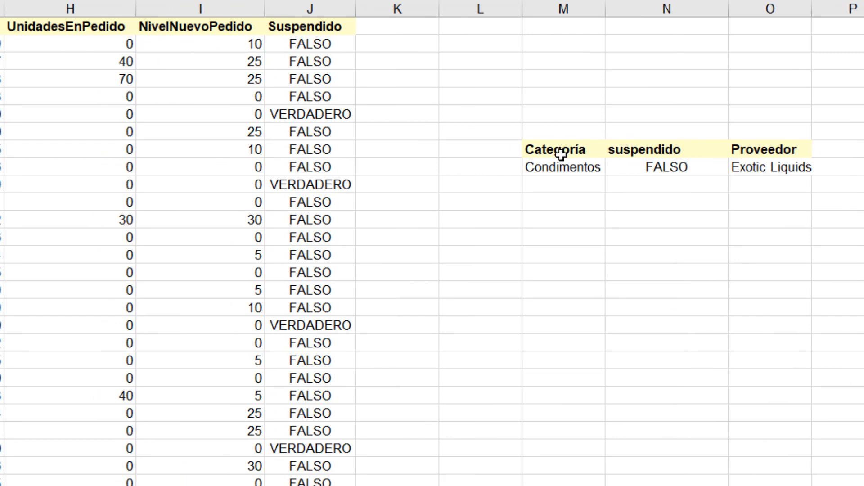
- Examine the Categoría, suspendido and Proveedor headers and the values extracted beneath each of them
{"action": "left_click_drag", "start_coordinate": [558, 151], "coordinate": [562, 163]}
{"action": "left_click", "coordinate": [644, 147]}
{"action": "left_click_drag", "start_coordinate": [644, 147], "coordinate": [646, 163]}
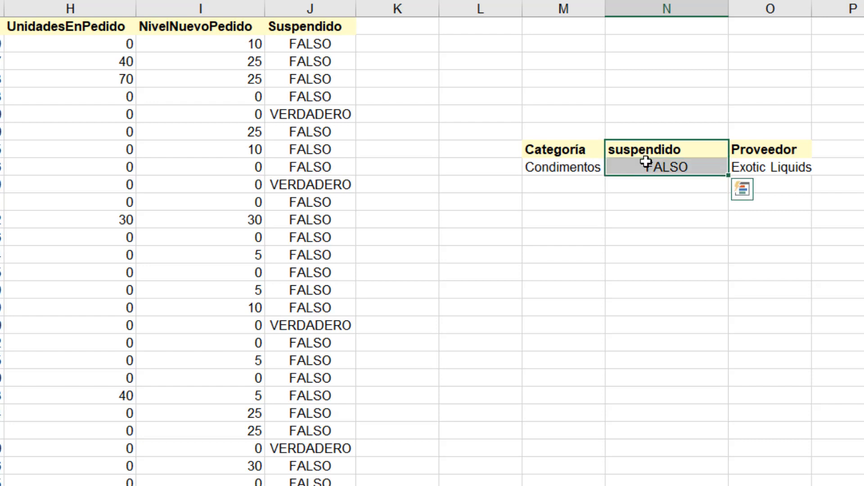
{"action": "left_click_drag", "start_coordinate": [756, 155], "coordinate": [759, 164]}
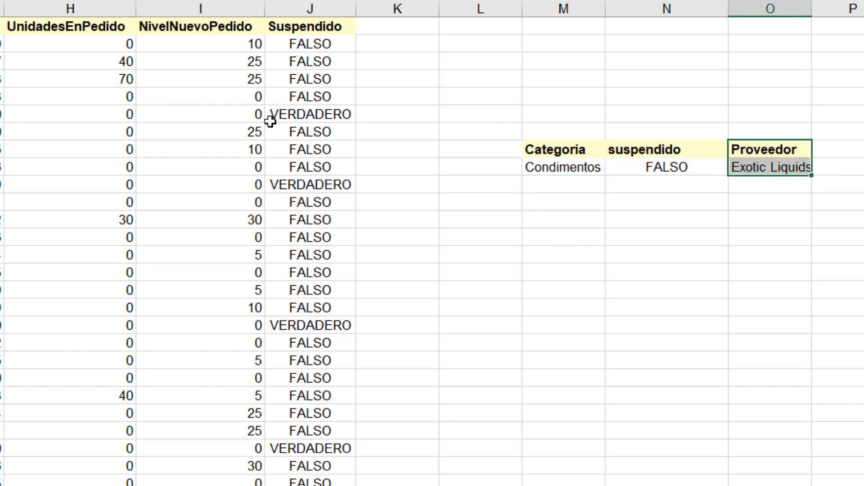
{"action": "left_click", "coordinate": [572, 146]}
{"action": "left_click", "coordinate": [584, 167]}
{"action": "left_click", "coordinate": [656, 145]}
{"action": "left_click", "coordinate": [658, 166]}
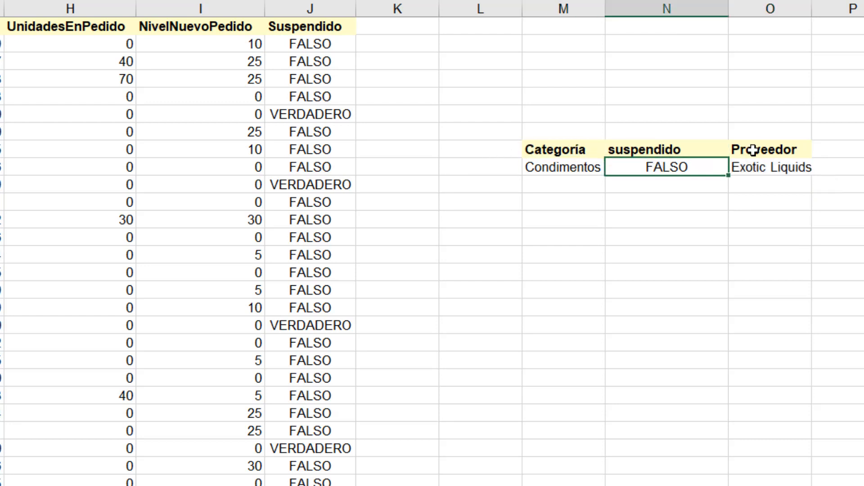
{"action": "left_click", "coordinate": [753, 150]}
{"action": "left_click", "coordinate": [756, 169]}
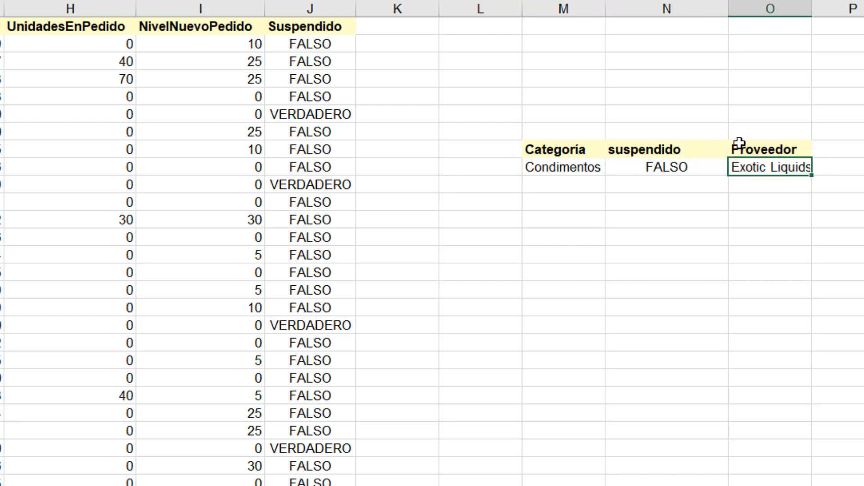
- Rerun the advanced filter on A3:J80 with an empty criteria range, copying the results to the headers in M10:O10
{"action": "left_click", "coordinate": [89, 129]}
{"action": "left_click", "coordinate": [233, 2]}
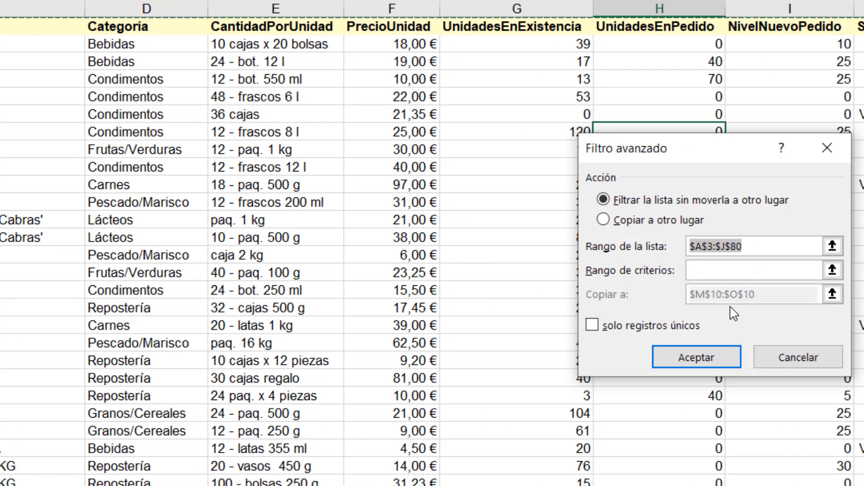
{"action": "left_click", "coordinate": [644, 220]}
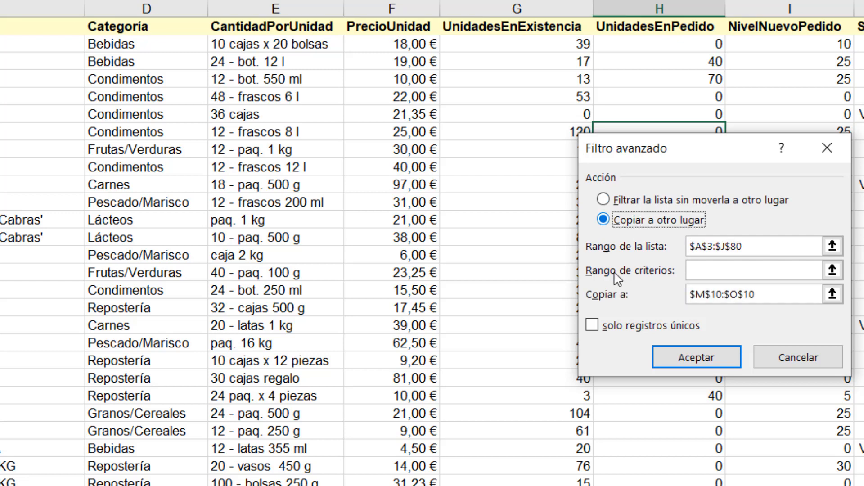
{"action": "left_click_drag", "start_coordinate": [766, 293], "coordinate": [657, 293]}
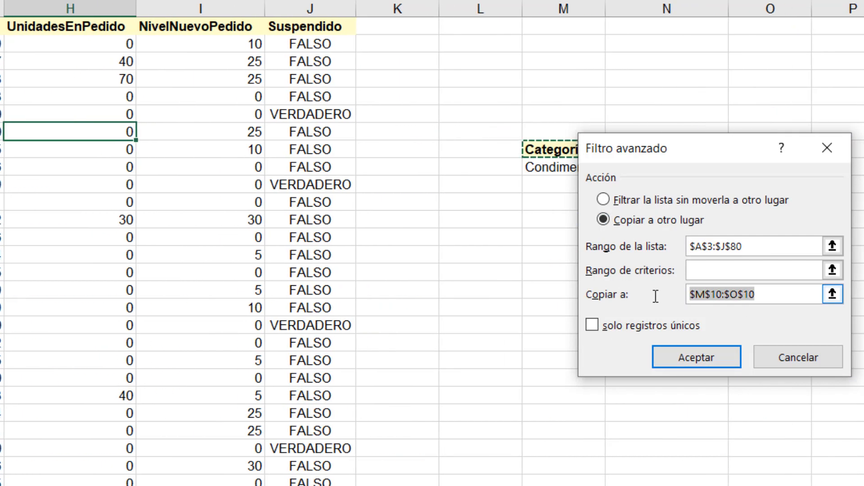
{"action": "left_click_drag", "start_coordinate": [708, 141], "coordinate": [632, 277]}
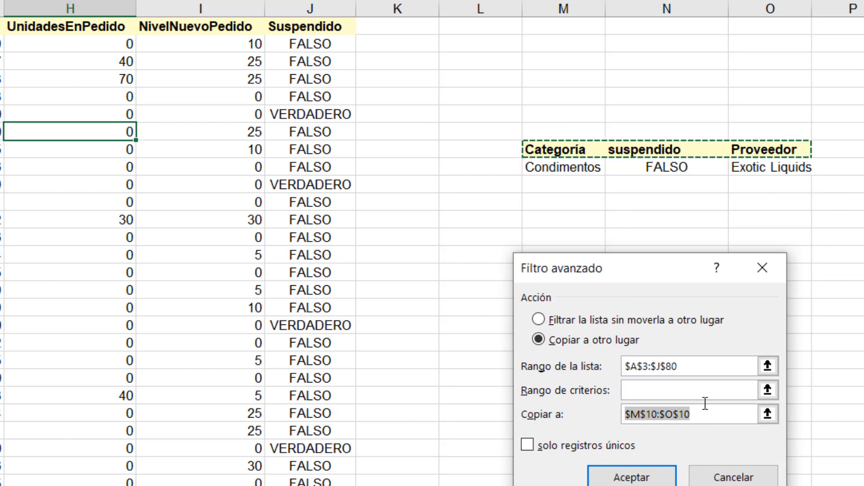
{"action": "left_click", "coordinate": [632, 477]}
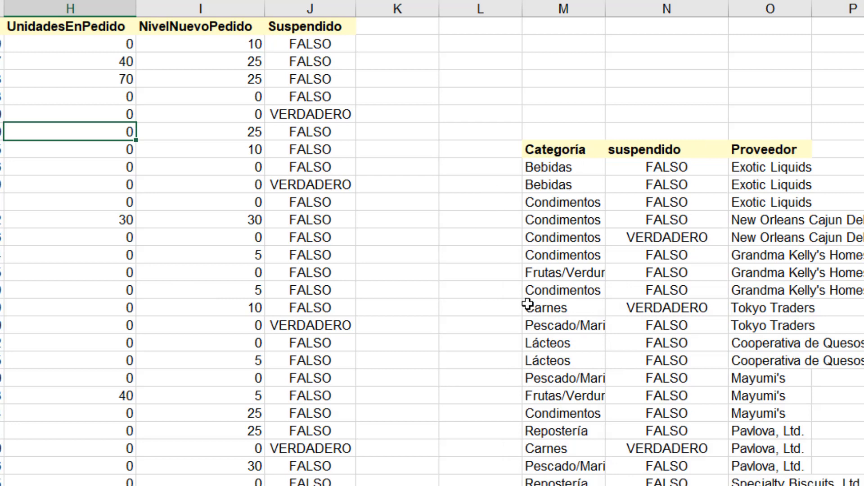
- Delete the columns from M onward that hold the copied filter results beside the product list
{"action": "left_click", "coordinate": [561, 9]}
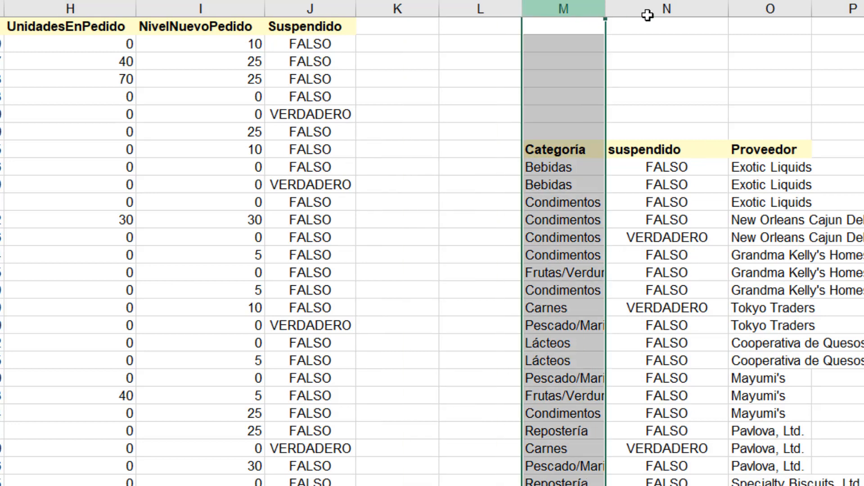
{"action": "left_click_drag", "start_coordinate": [648, 15], "coordinate": [859, 29]}
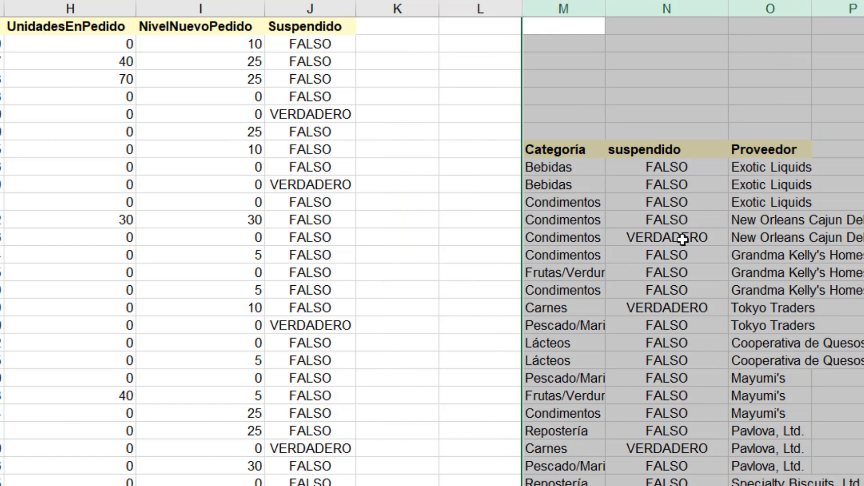
{"action": "right_click", "coordinate": [668, 256]}
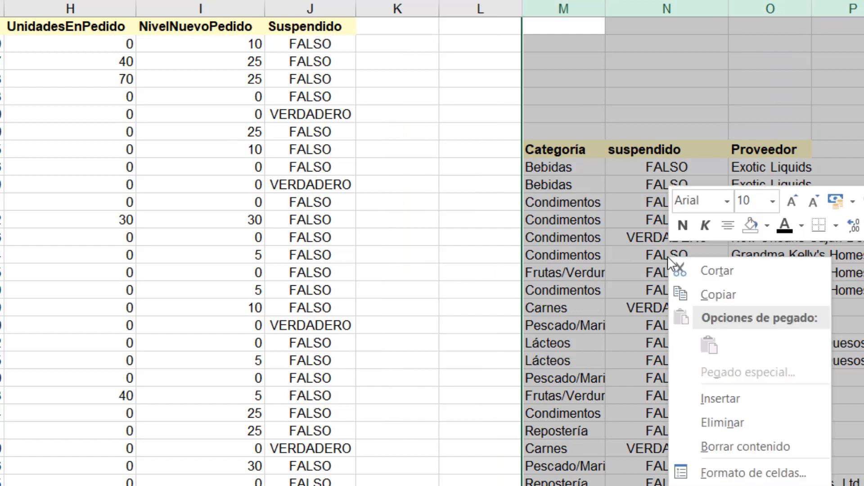
{"action": "left_click", "coordinate": [718, 422]}
{"action": "left_click", "coordinate": [448, 379]}
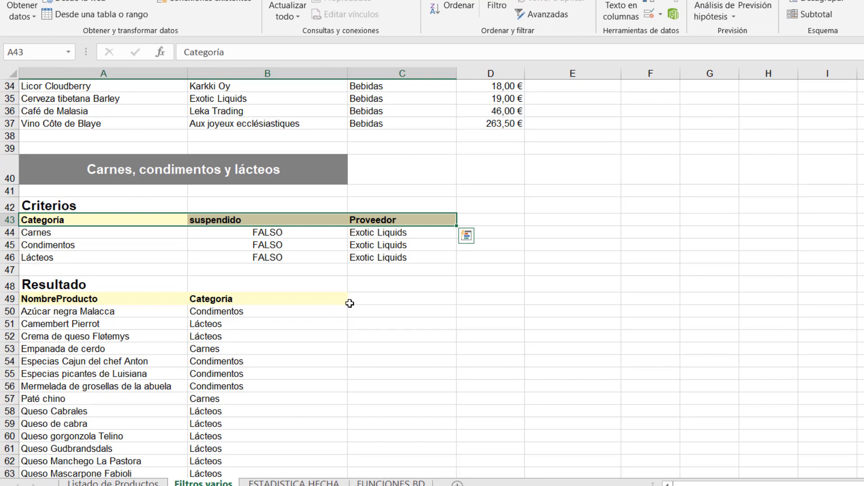
- Examine the cerveza* criterion on NombreProducto and the product names extracted in the "Productos que comienzan por Cerveza" example
{"action": "scroll", "coordinate": [350, 303], "scroll_direction": "down", "scroll_amount": 3}
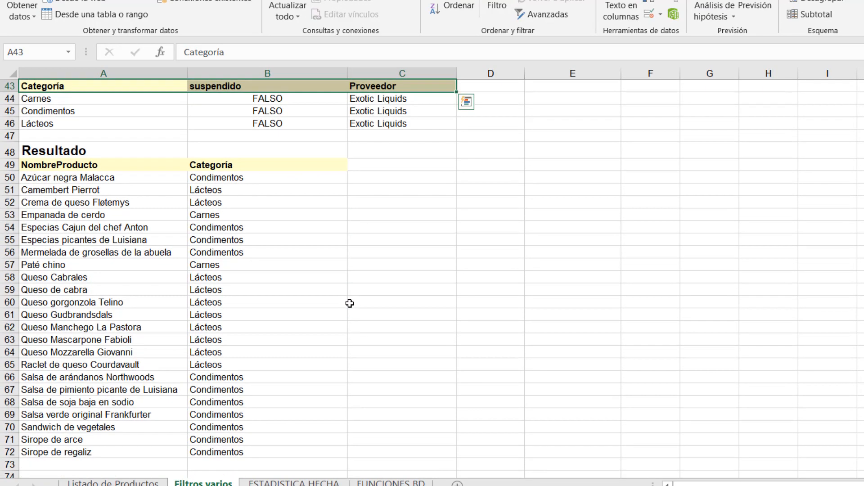
{"action": "scroll", "coordinate": [349, 304], "scroll_direction": "down", "scroll_amount": 2}
{"action": "scroll", "coordinate": [350, 304], "scroll_direction": "up", "scroll_amount": 3}
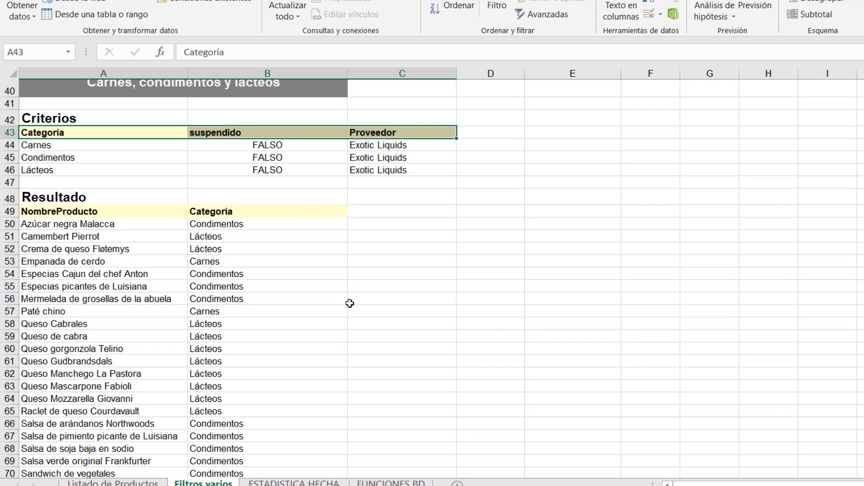
{"action": "scroll", "coordinate": [350, 304], "scroll_direction": "down", "scroll_amount": 10}
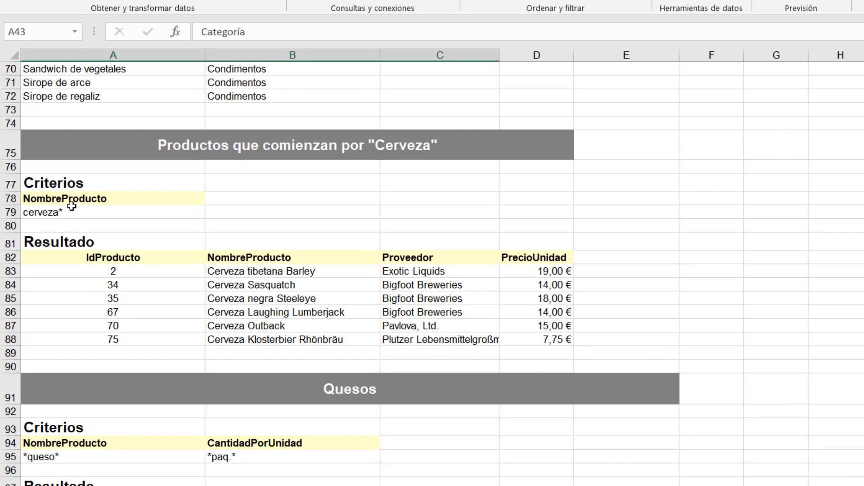
{"action": "left_click", "coordinate": [74, 217]}
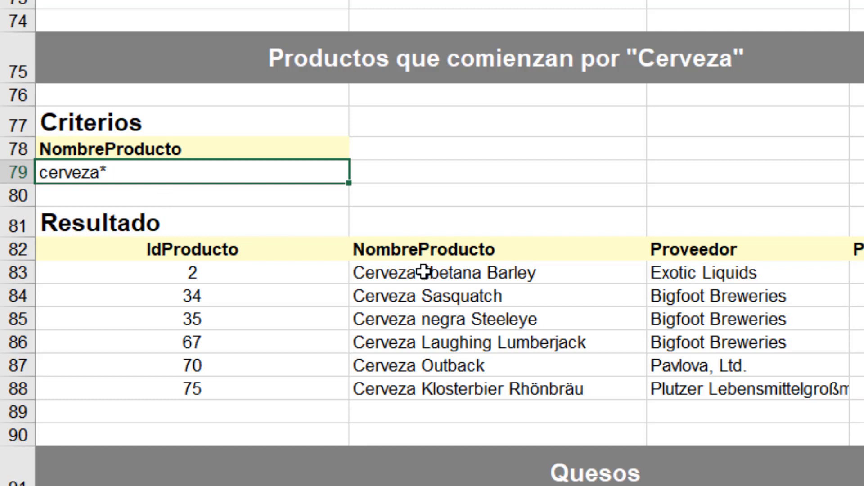
{"action": "left_click_drag", "start_coordinate": [424, 272], "coordinate": [432, 385]}
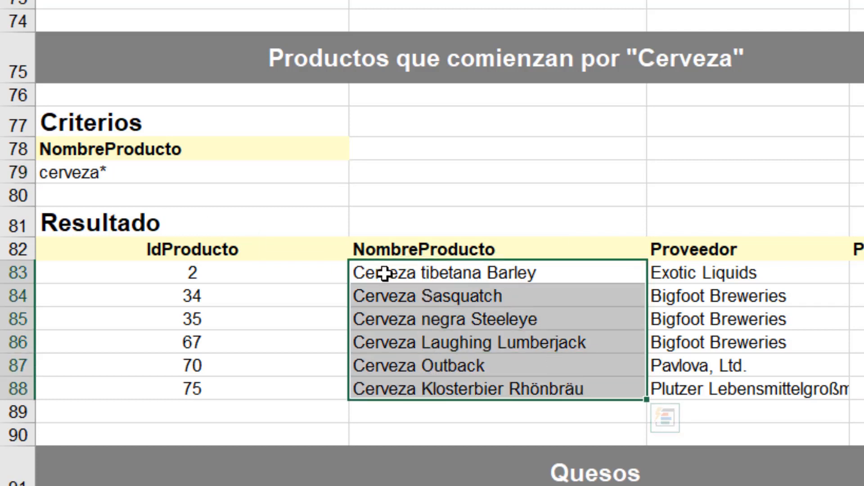
- Examine the *queso* and *paq.* wildcard criteria under NombreProducto and CantidadPorUnidad in the Quesos example
{"action": "scroll", "coordinate": [390, 286], "scroll_direction": "down", "scroll_amount": 5}
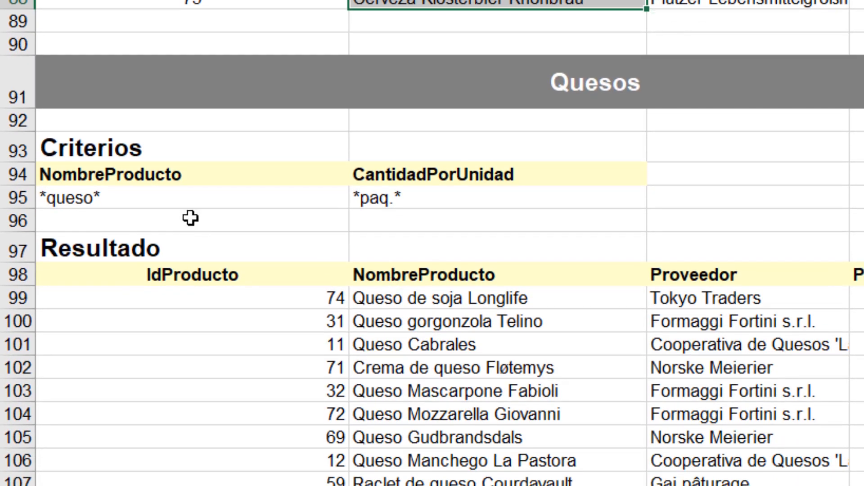
{"action": "left_click", "coordinate": [163, 199]}
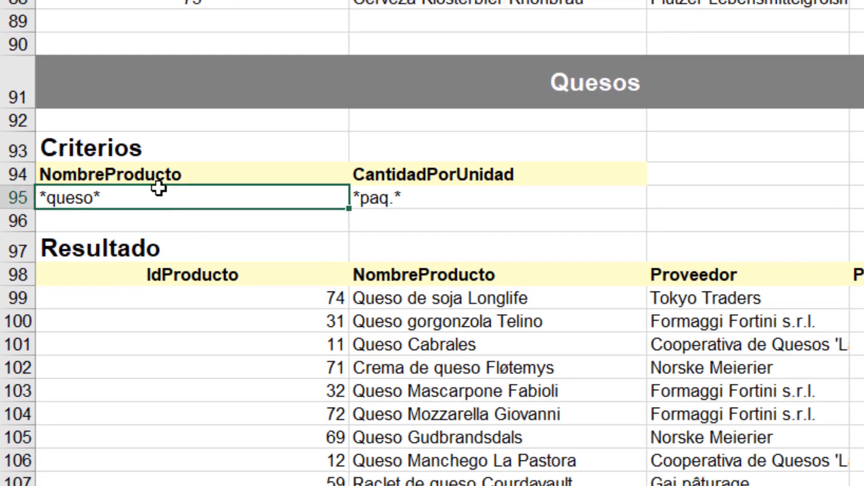
{"action": "left_click_drag", "start_coordinate": [178, 171], "coordinate": [386, 201]}
{"action": "left_click", "coordinate": [223, 201]}
{"action": "left_click", "coordinate": [450, 203]}
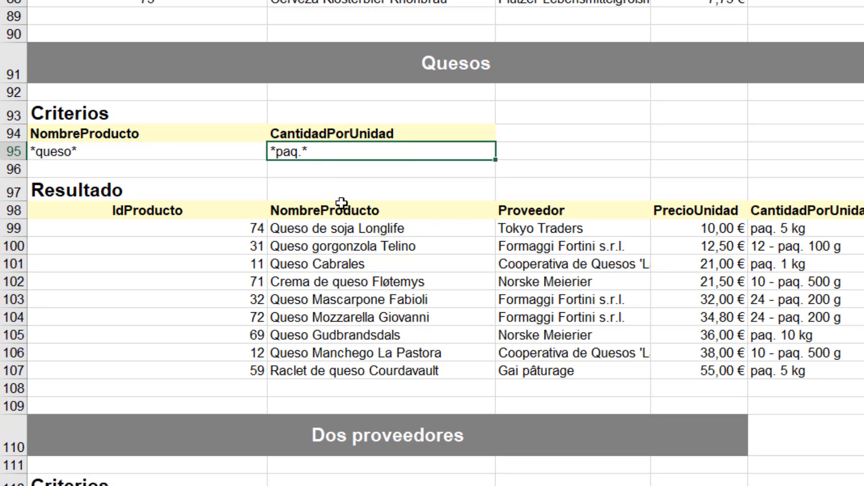
- Examine the Proveedor and Categoría criteria rows in the Dos proveedores example, cell by cell and including their headers
{"action": "scroll", "coordinate": [342, 204], "scroll_direction": "down", "scroll_amount": 7}
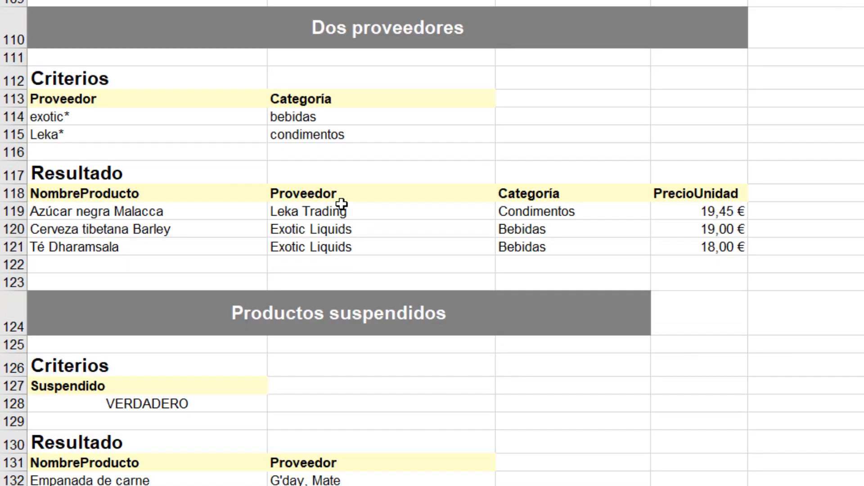
{"action": "left_click", "coordinate": [358, 104]}
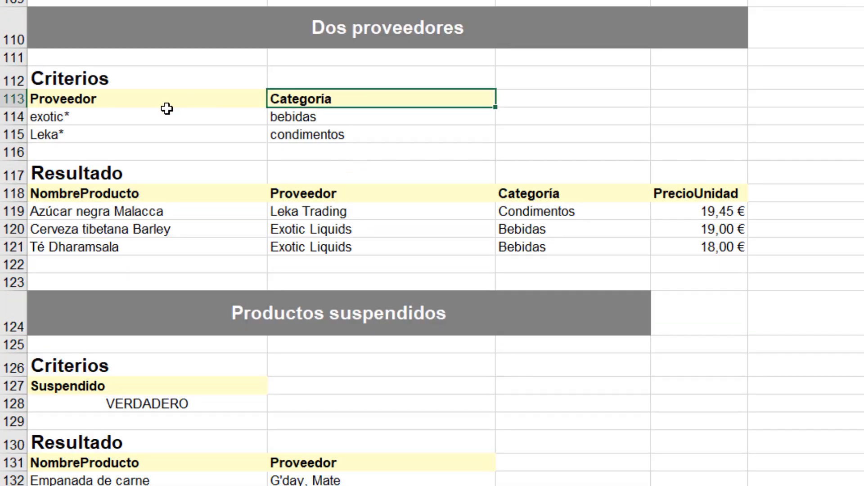
{"action": "left_click", "coordinate": [105, 118]}
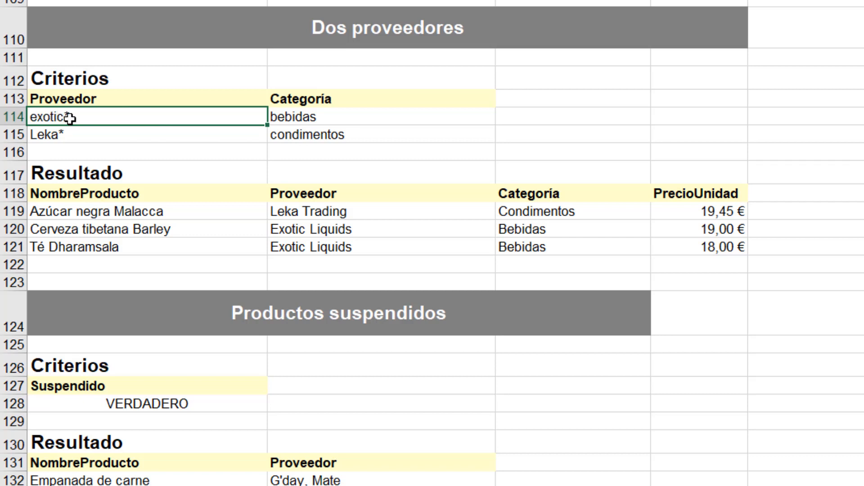
{"action": "left_click", "coordinate": [79, 134]}
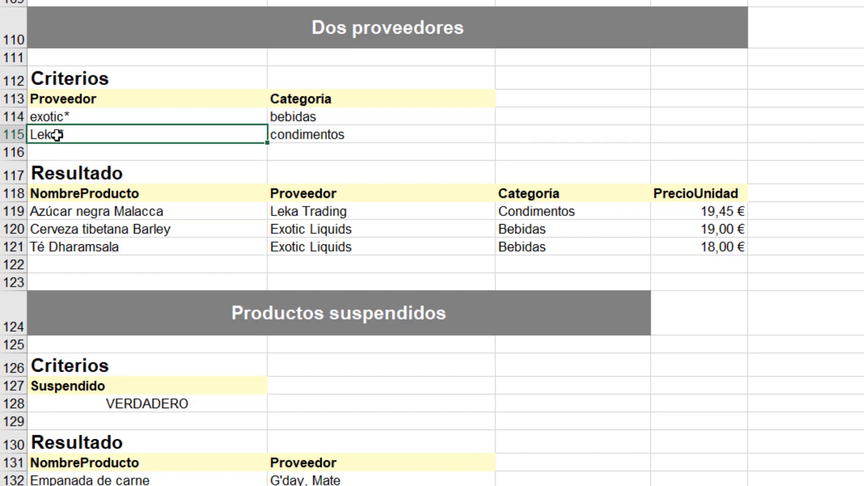
{"action": "left_click", "coordinate": [351, 115]}
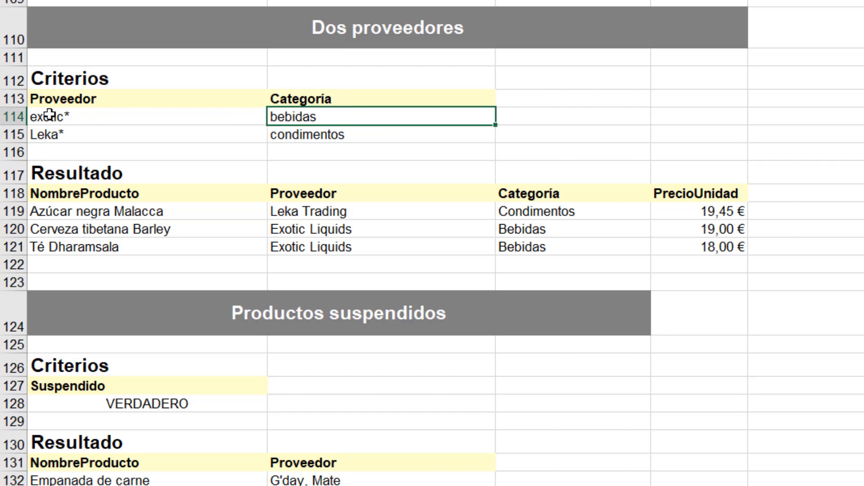
{"action": "left_click", "coordinate": [348, 134]}
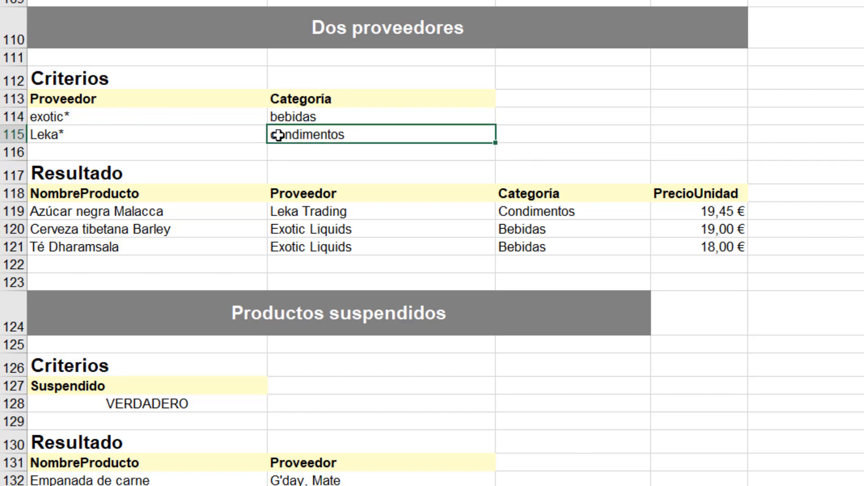
{"action": "left_click_drag", "start_coordinate": [139, 101], "coordinate": [366, 105]}
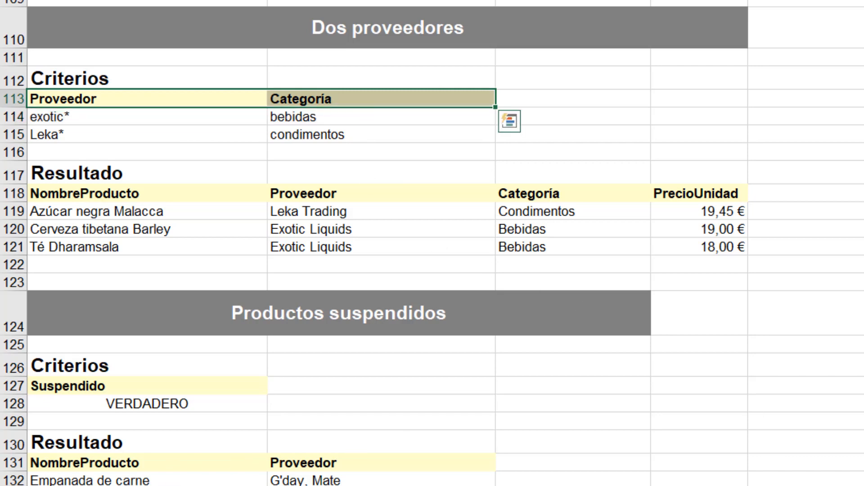
{"action": "key", "text": "ctrl+Page_Up"}
{"action": "left_click", "coordinate": [518, 267]}
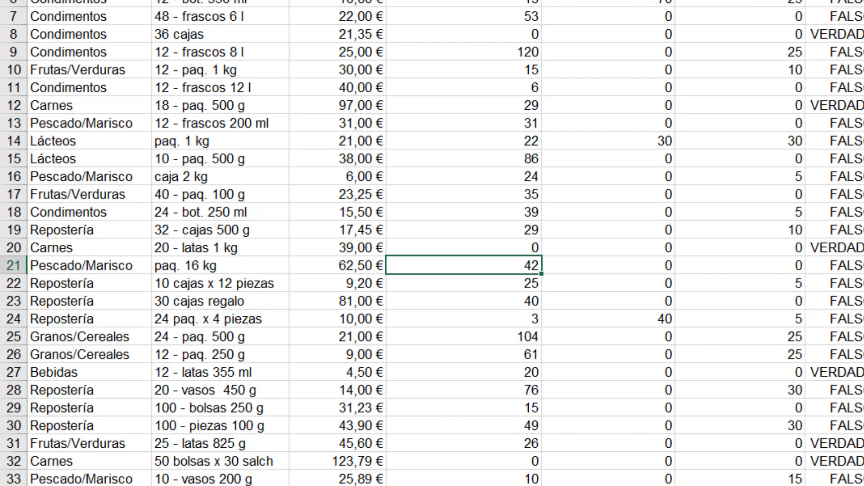
{"action": "key", "text": "alt+a"}
{"action": "key", "text": "q"}
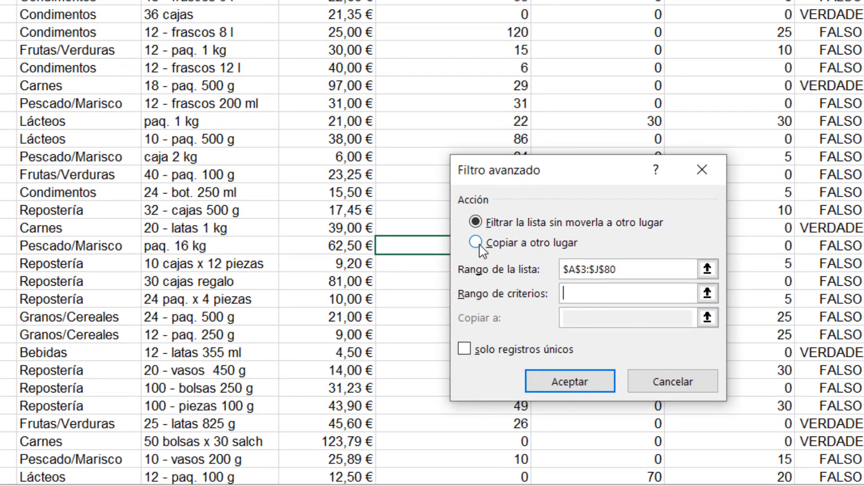
{"action": "left_click", "coordinate": [612, 248]}
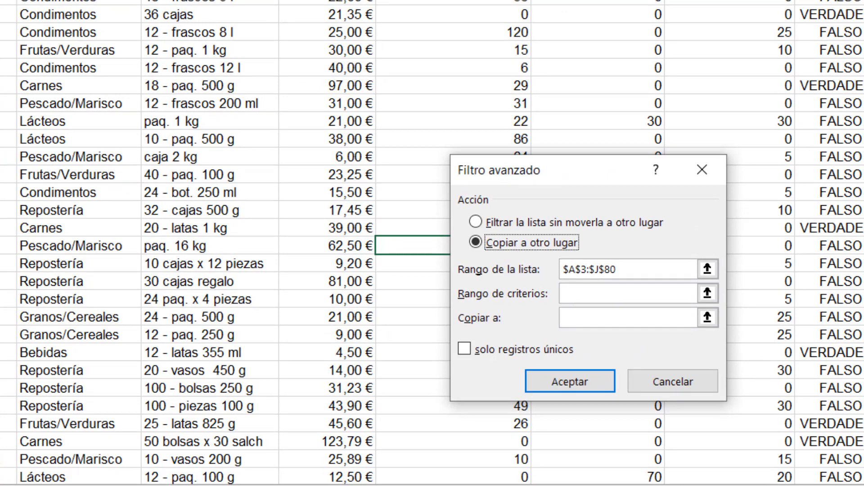
{"action": "left_click", "coordinate": [613, 318]}
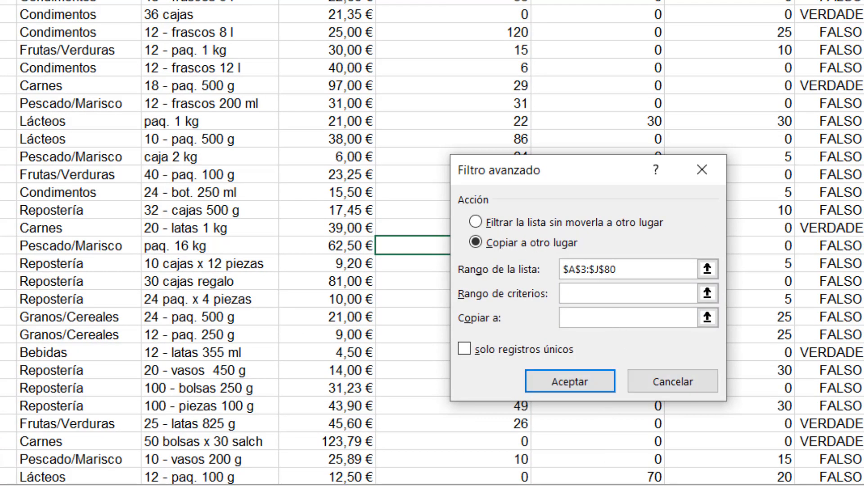
{"action": "left_click_drag", "start_coordinate": [631, 485], "coordinate": [671, 485]}
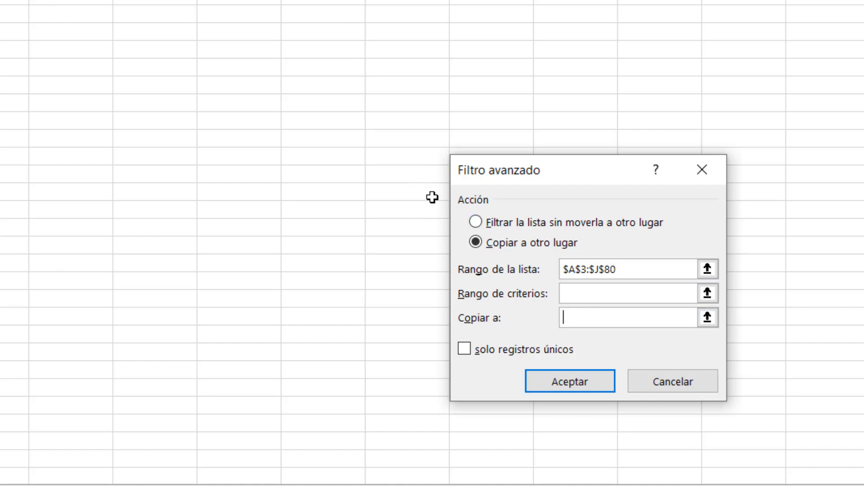
{"action": "left_click", "coordinate": [672, 386]}
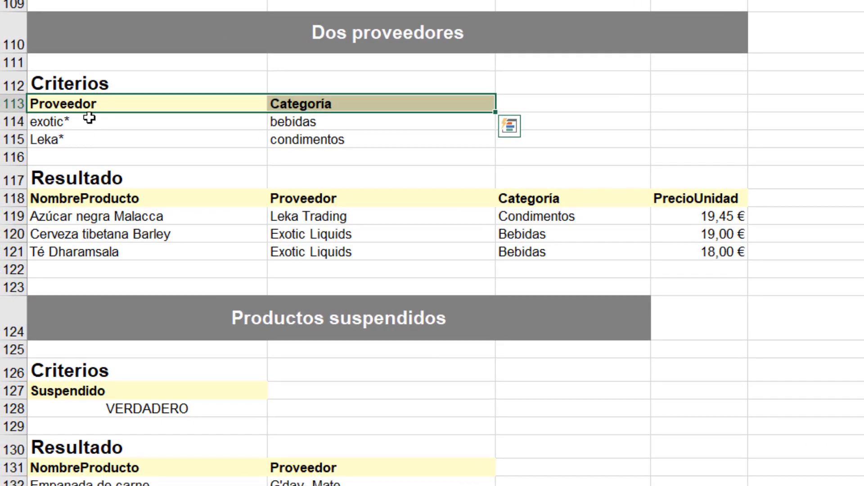
- Copy the Proveedor and Categoría criteria headers from the Dos proveedores example to N9:O9 of the Listado de Productos sheet
{"action": "left_click", "coordinate": [158, 97]}
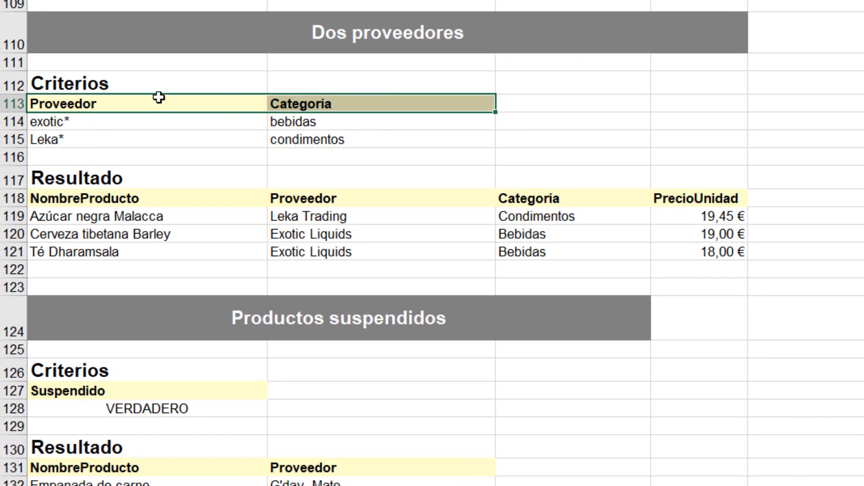
{"action": "left_click_drag", "start_coordinate": [285, 105], "coordinate": [337, 106]}
{"action": "right_click", "coordinate": [338, 106]}
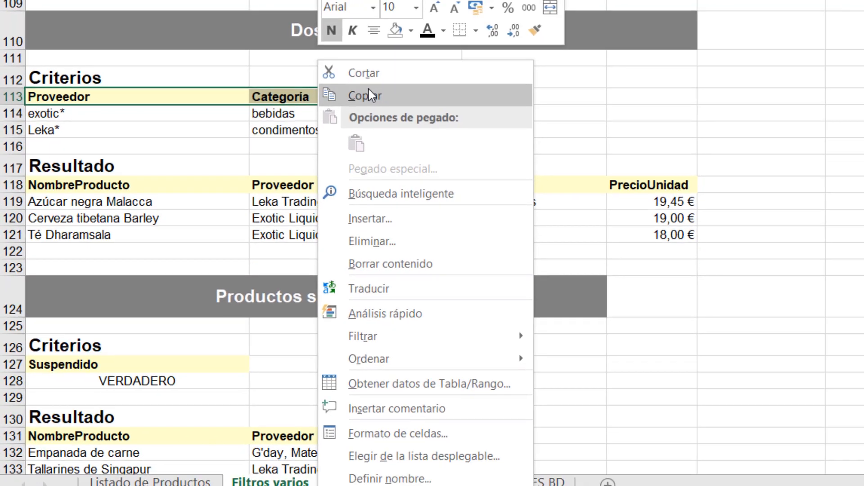
{"action": "left_click", "coordinate": [355, 101]}
{"action": "left_click", "coordinate": [132, 410]}
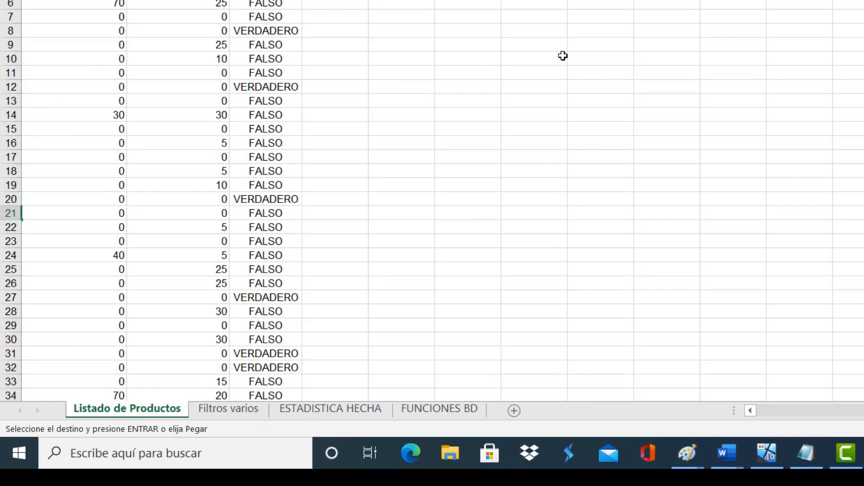
{"action": "left_click", "coordinate": [552, 46]}
{"action": "right_click", "coordinate": [553, 48]}
{"action": "left_click", "coordinate": [582, 117]}
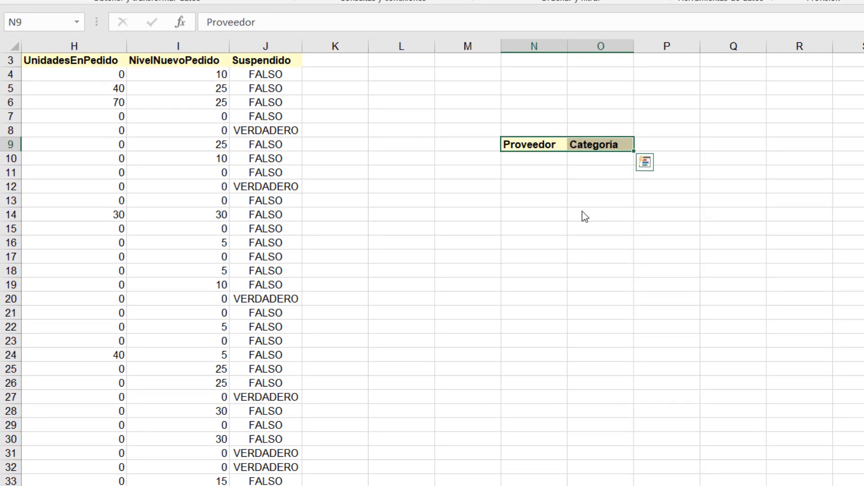
- Run an advanced filter on list A3:J80 with criteria 'Filtros varios'!A113:B115, copying the results to the headers in N9:O9
{"action": "left_click", "coordinate": [141, 230]}
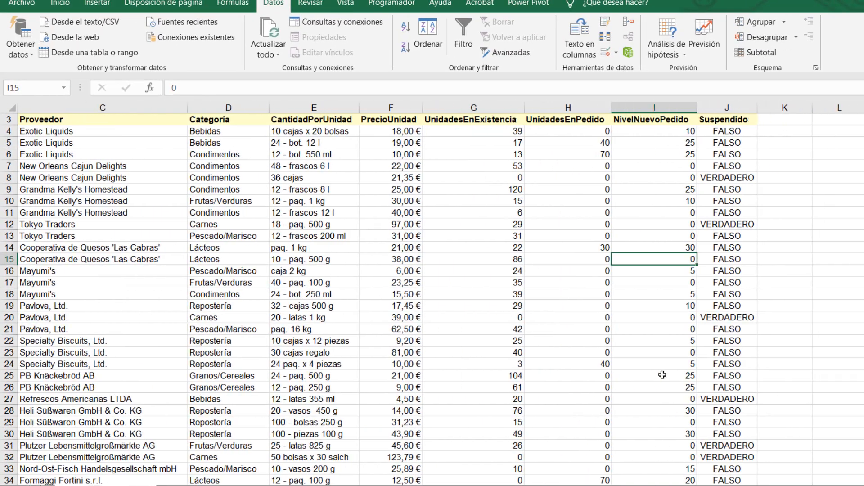
{"action": "left_click", "coordinate": [503, 53]}
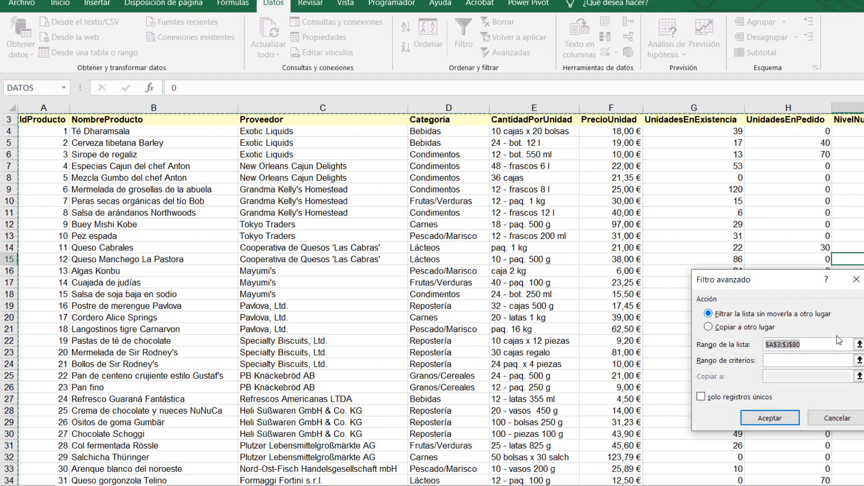
{"action": "left_click", "coordinate": [791, 360]}
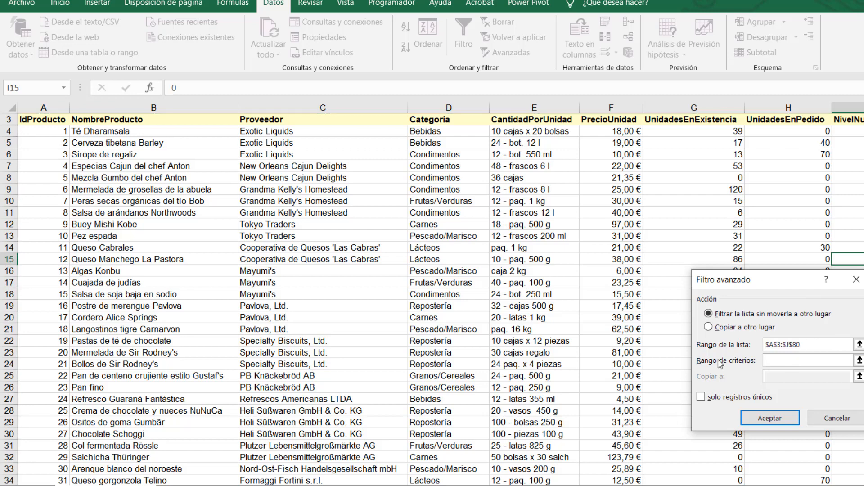
{"action": "left_click", "coordinate": [188, 485]}
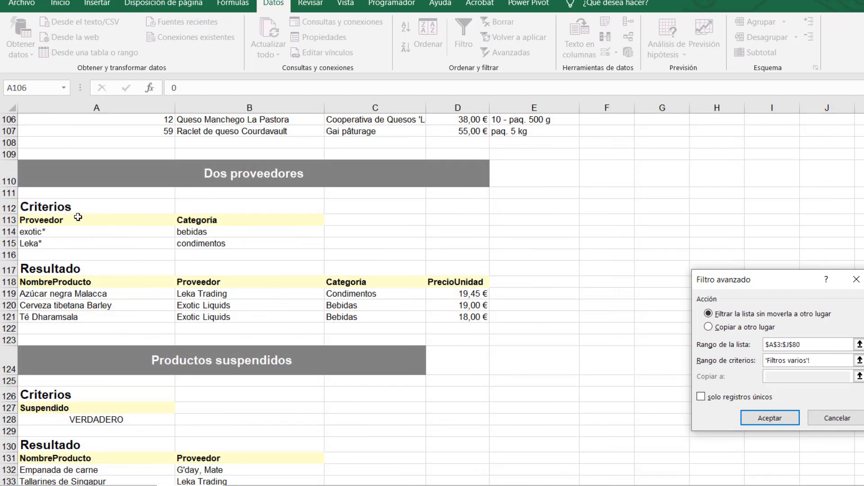
{"action": "left_click_drag", "start_coordinate": [67, 220], "coordinate": [320, 247]}
{"action": "left_click", "coordinate": [722, 327]}
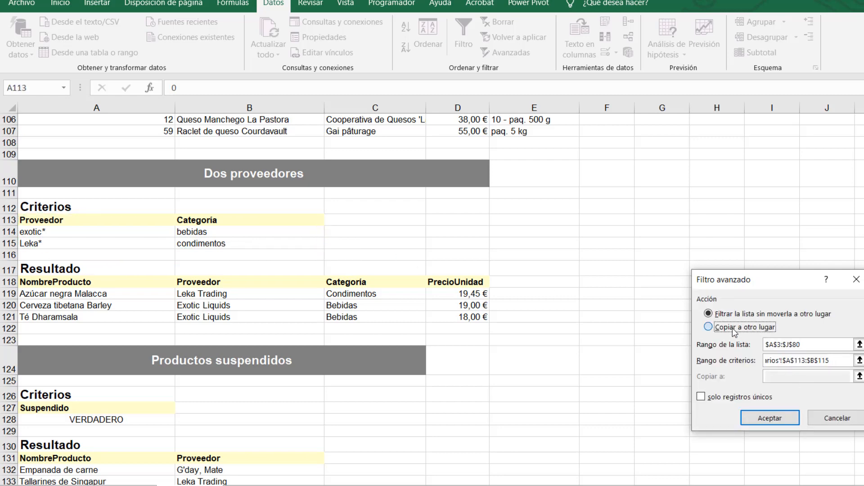
{"action": "left_click", "coordinate": [781, 377]}
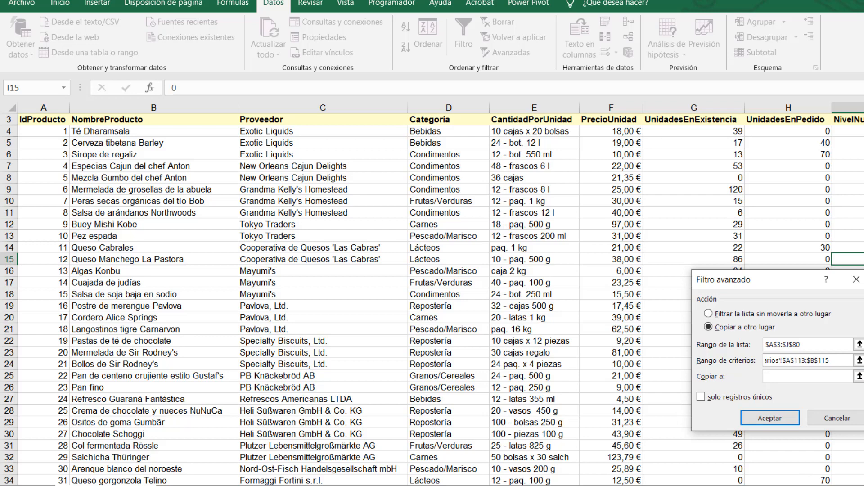
{"action": "scroll", "coordinate": [597, 189], "scroll_direction": "right", "scroll_amount": 5}
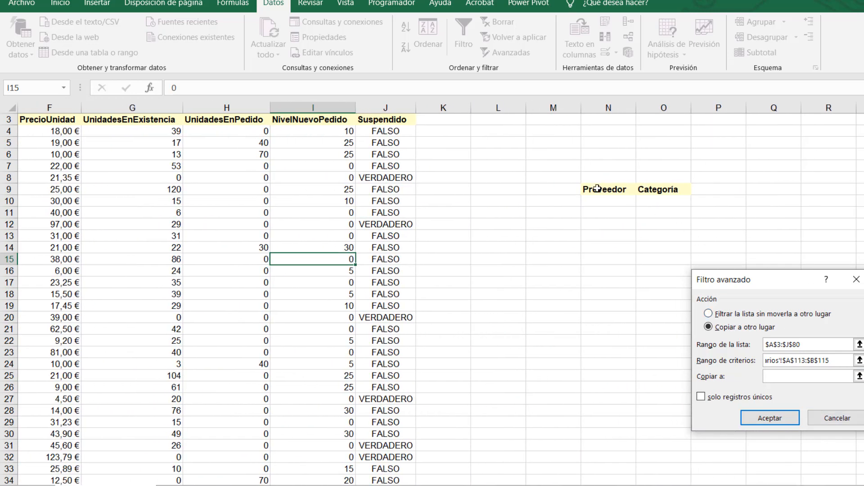
{"action": "left_click_drag", "start_coordinate": [597, 189], "coordinate": [657, 190]}
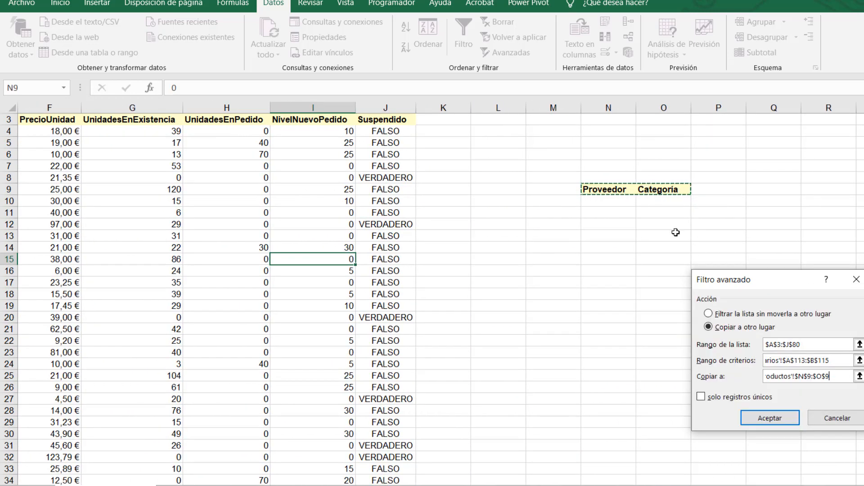
{"action": "left_click", "coordinate": [770, 418]}
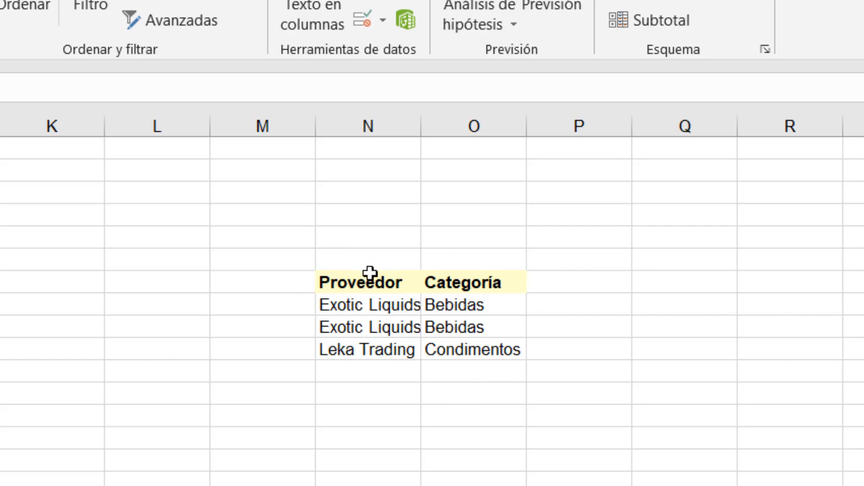
- Examine the Proveedor and Categoría headers above the extracted rows in columns N and O
{"action": "left_click", "coordinate": [396, 279]}
{"action": "left_click", "coordinate": [474, 280]}
{"action": "left_click", "coordinate": [391, 279]}
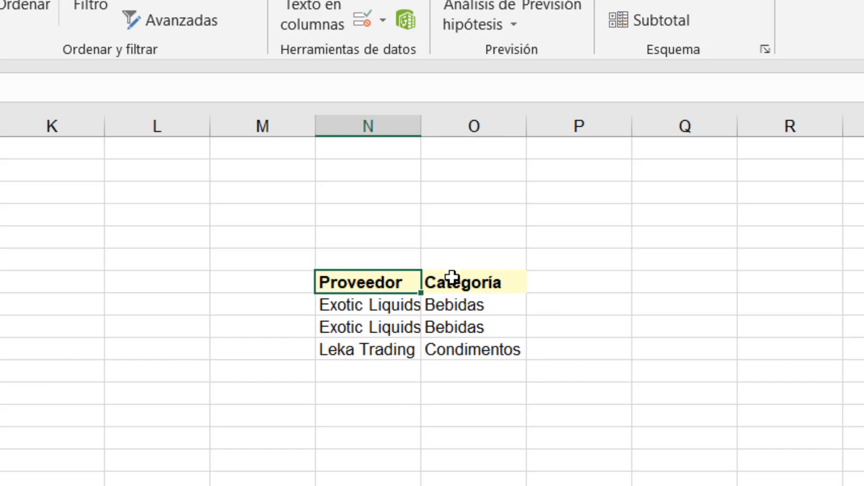
- Delete columns N and O containing the extracted Proveedor and Categoría results from the Listado de Productos sheet
{"action": "left_click", "coordinate": [449, 280]}
{"action": "left_click", "coordinate": [403, 277]}
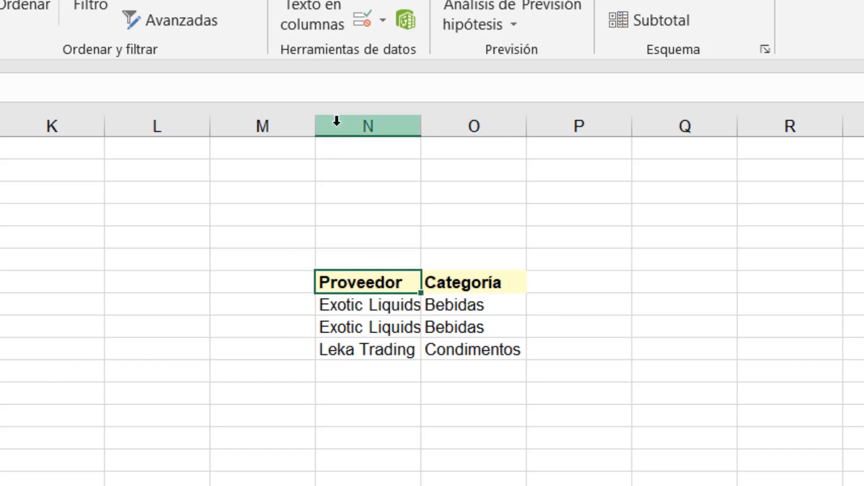
{"action": "left_click_drag", "start_coordinate": [338, 120], "coordinate": [479, 126]}
{"action": "right_click", "coordinate": [443, 333]}
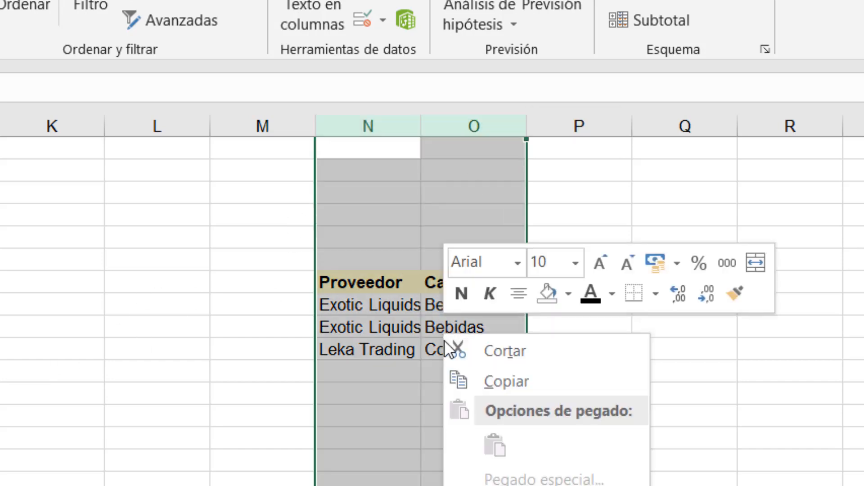
{"action": "left_click", "coordinate": [507, 485]}
{"action": "left_click", "coordinate": [423, 348]}
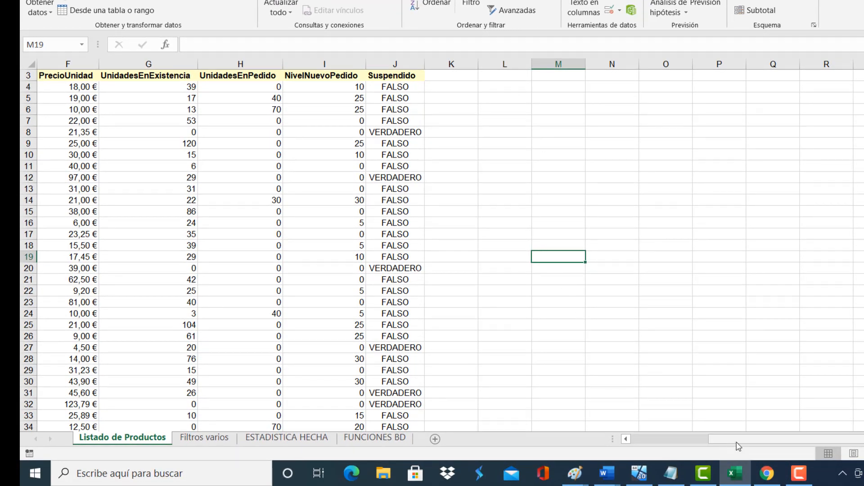
- Review the criteria and result examples on the Filtros varios sheet and compare them with the product list's columns
{"action": "left_click_drag", "start_coordinate": [738, 446], "coordinate": [659, 446]}
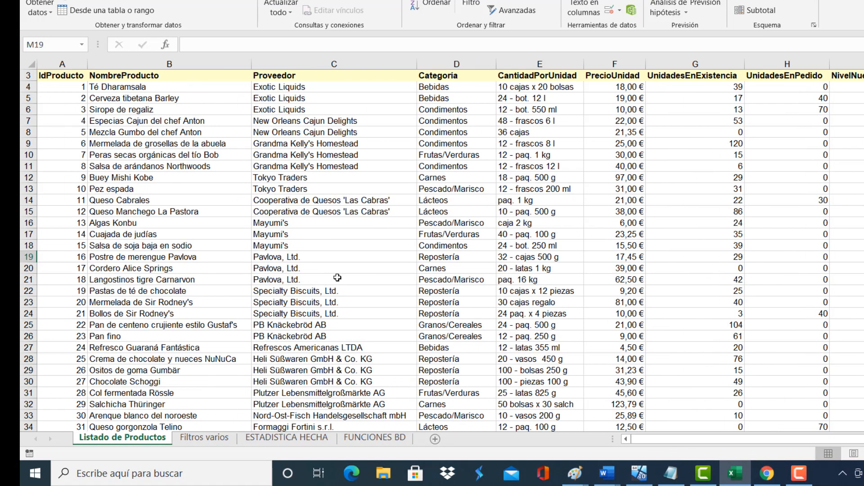
{"action": "left_click", "coordinate": [205, 439]}
{"action": "scroll", "coordinate": [199, 194], "scroll_direction": "down", "scroll_amount": 2}
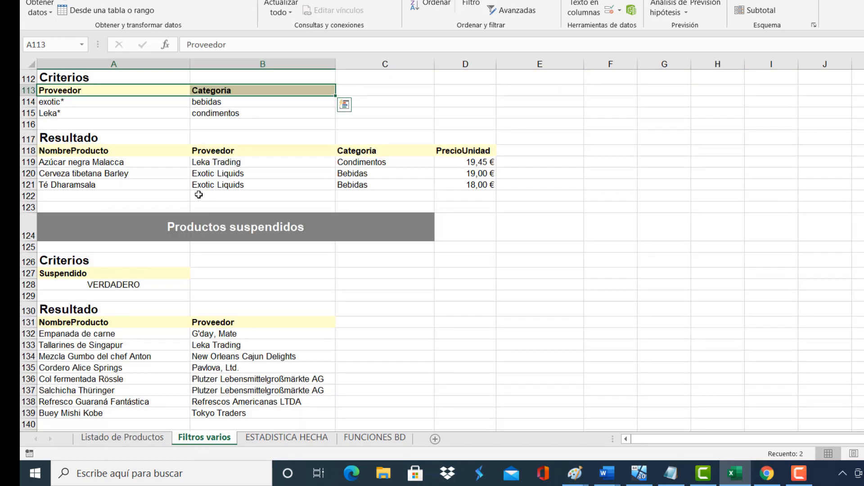
{"action": "scroll", "coordinate": [199, 194], "scroll_direction": "down", "scroll_amount": 6}
{"action": "scroll", "coordinate": [198, 194], "scroll_direction": "up", "scroll_amount": 12}
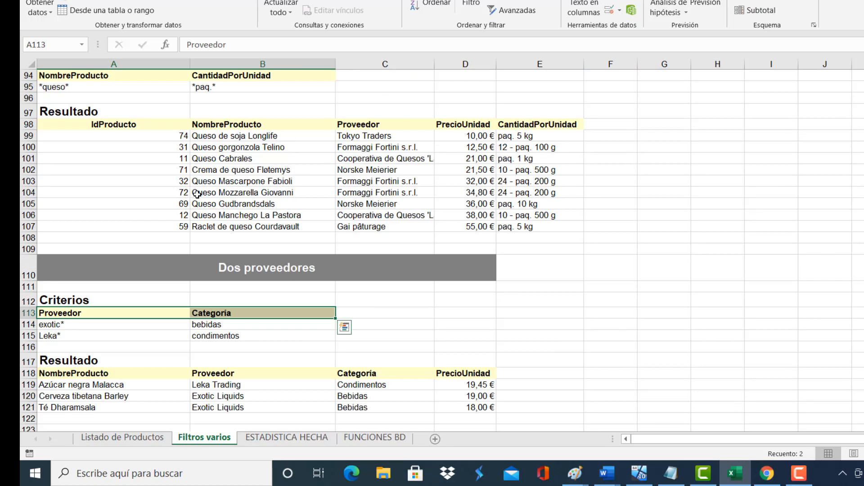
{"action": "scroll", "coordinate": [197, 194], "scroll_direction": "up", "scroll_amount": 20}
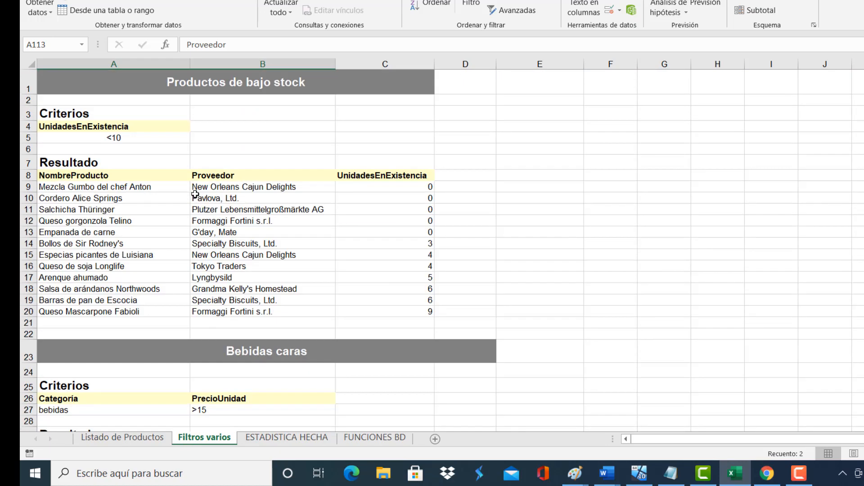
{"action": "left_click", "coordinate": [132, 443]}
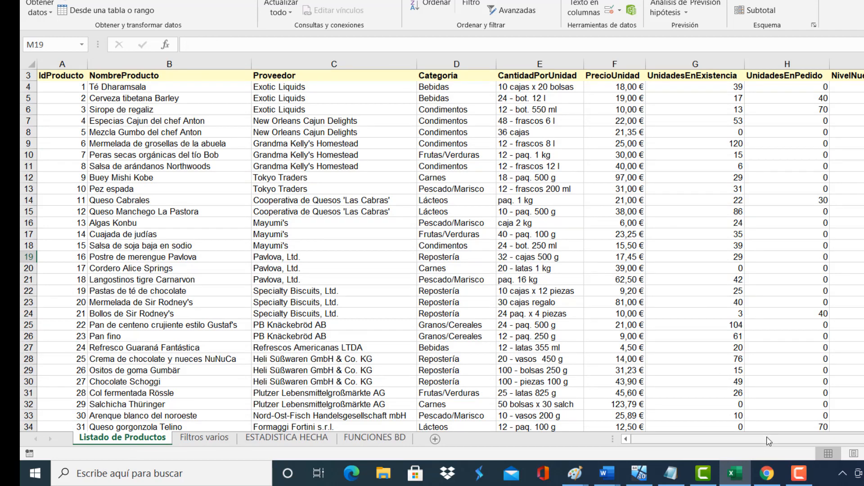
{"action": "left_click_drag", "start_coordinate": [766, 439], "coordinate": [863, 439]}
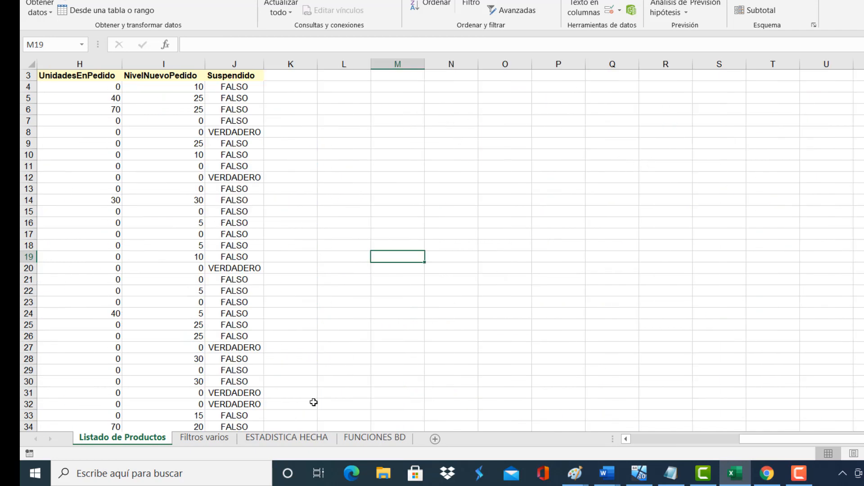
{"action": "left_click", "coordinate": [225, 438]}
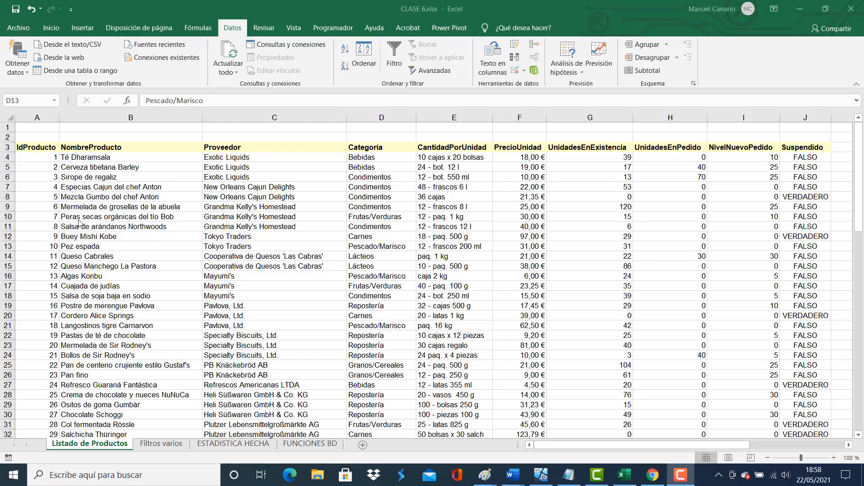
- Insert two blank rows at row 2, above the header row of the product list
{"action": "left_click", "coordinate": [8, 137]}
{"action": "right_click", "coordinate": [9, 138]}
{"action": "left_click", "coordinate": [36, 216]}
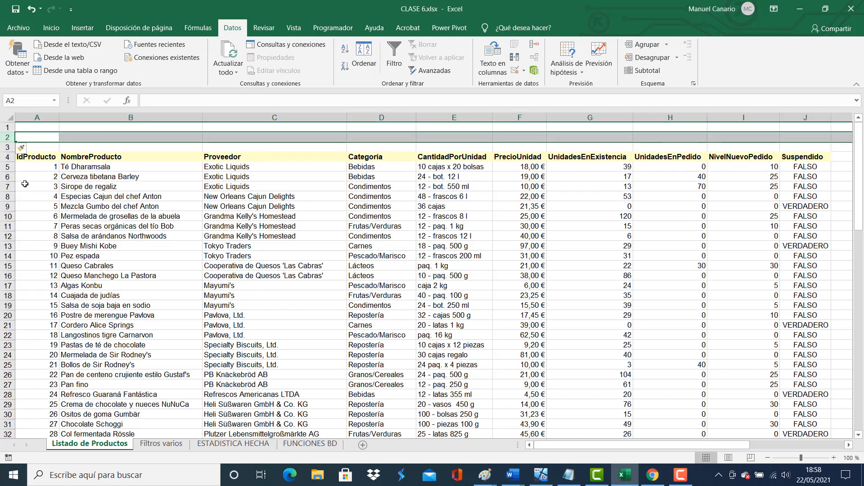
{"action": "right_click", "coordinate": [7, 138]}
{"action": "left_click", "coordinate": [35, 214]}
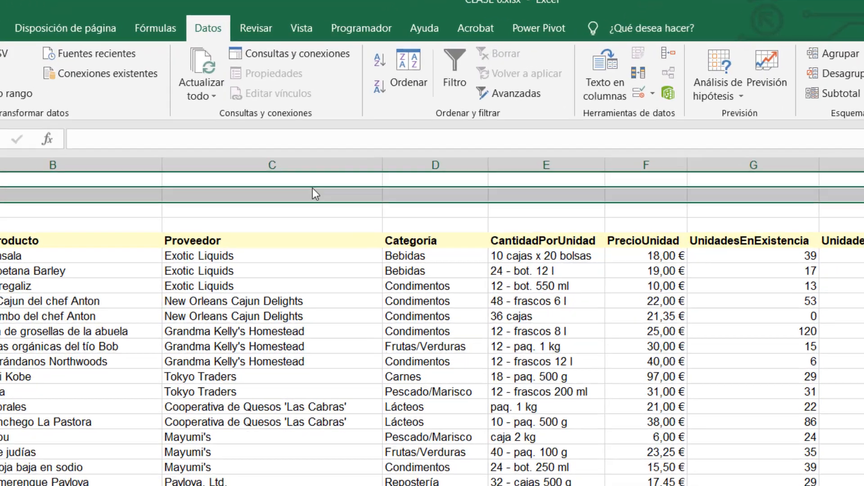
{"action": "left_click", "coordinate": [297, 140]}
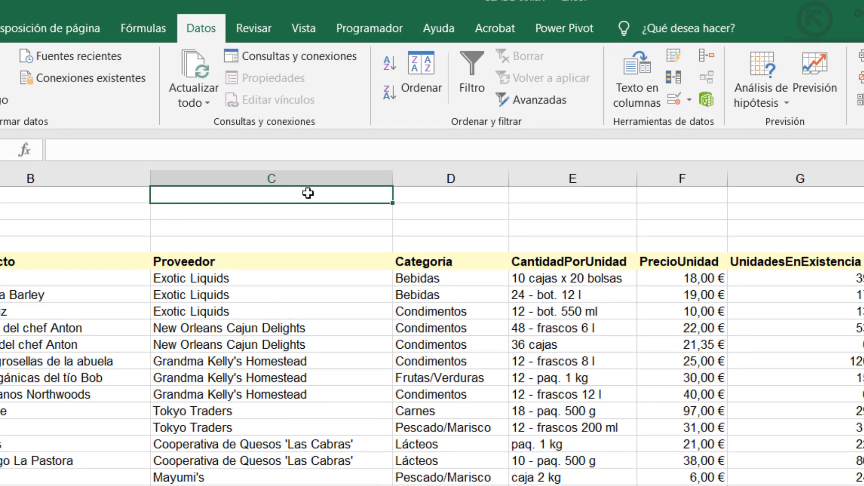
- Copy the Proveedor header of the product list and paste it as values only into cell C1
{"action": "left_click_drag", "start_coordinate": [247, 267], "coordinate": [243, 276]}
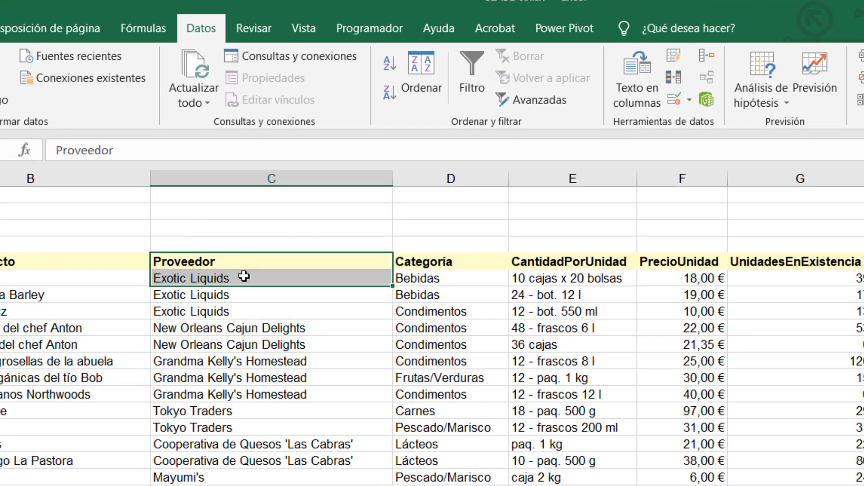
{"action": "right_click", "coordinate": [244, 274]}
{"action": "left_click", "coordinate": [222, 255]}
{"action": "left_click", "coordinate": [231, 259]}
{"action": "right_click", "coordinate": [233, 265]}
{"action": "left_click", "coordinate": [271, 294]}
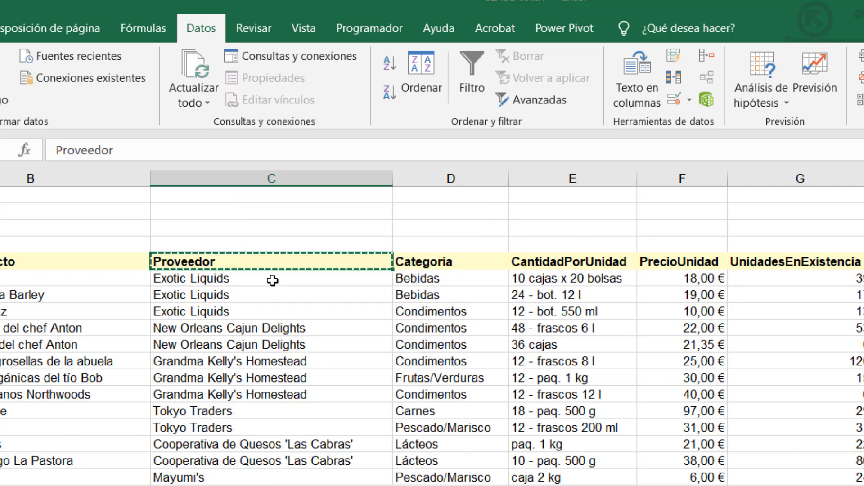
{"action": "left_click", "coordinate": [258, 192]}
{"action": "right_click", "coordinate": [257, 191]}
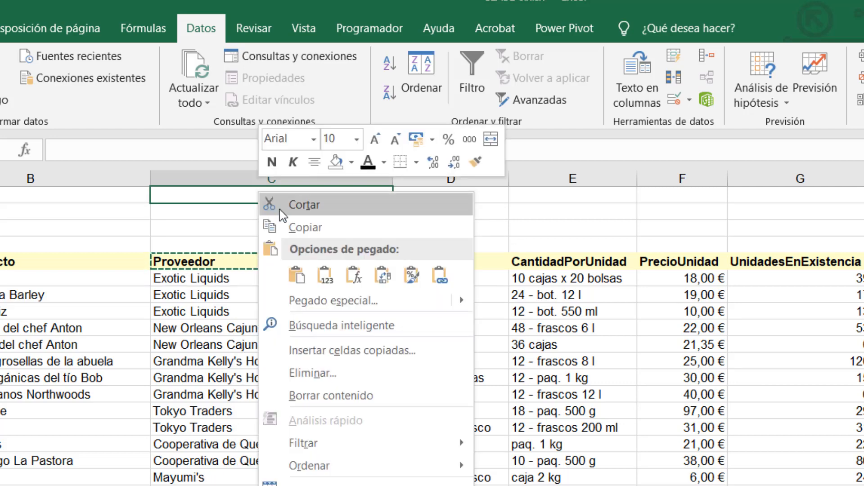
{"action": "left_click", "coordinate": [324, 276]}
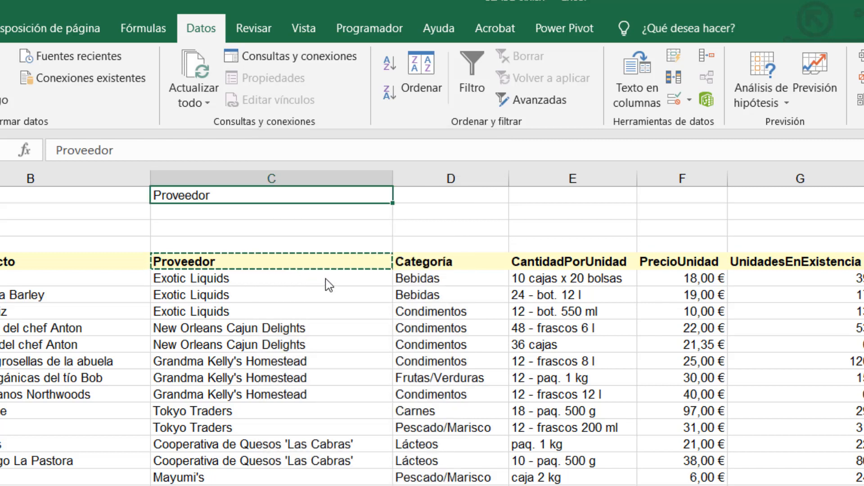
{"action": "left_click", "coordinate": [251, 215]}
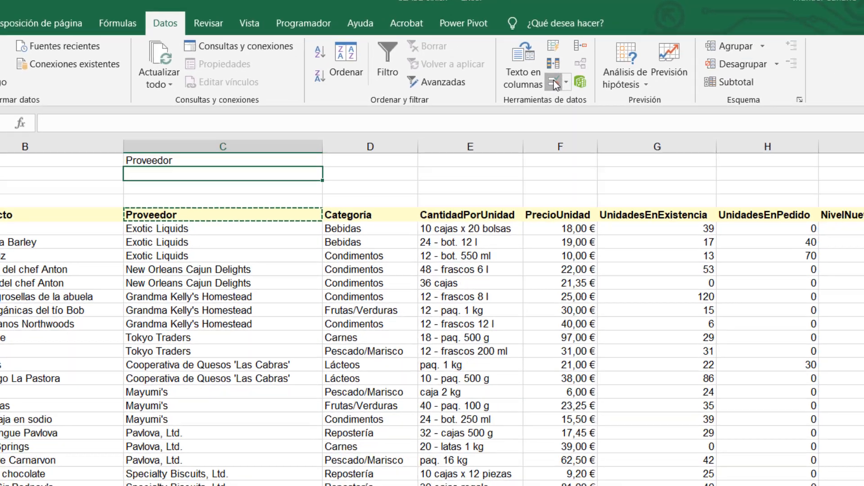
{"action": "left_click", "coordinate": [673, 99]}
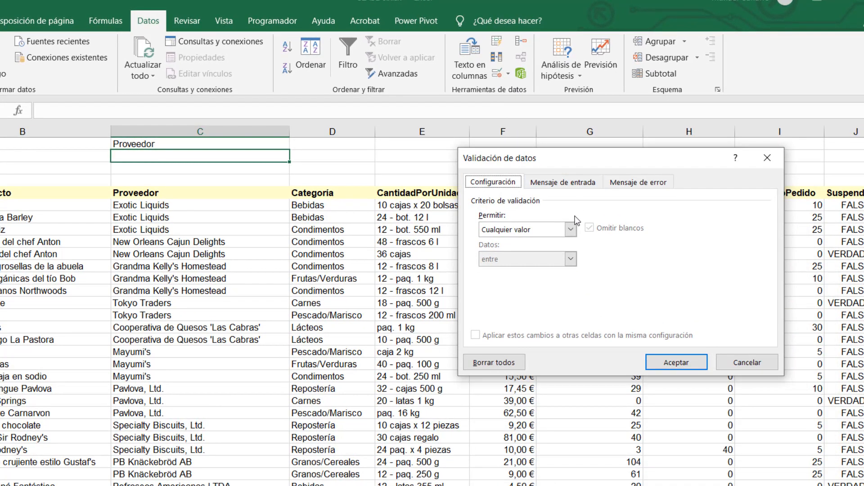
{"action": "left_click", "coordinate": [570, 230]}
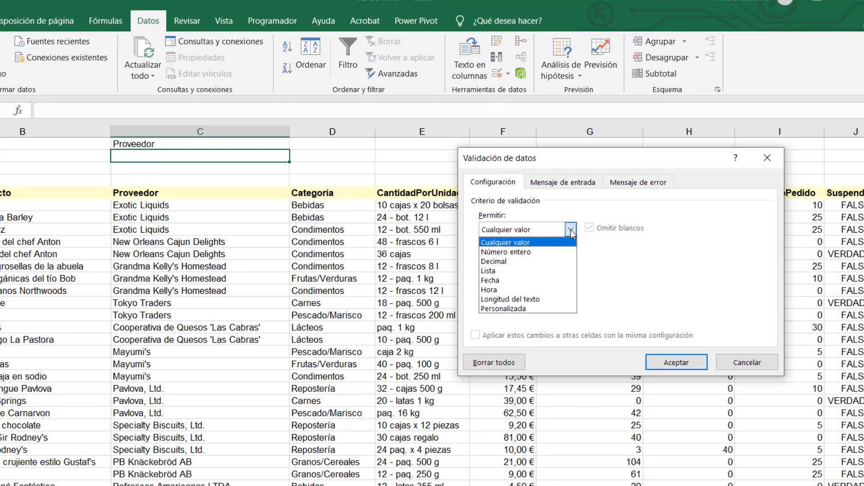
{"action": "left_click", "coordinate": [493, 271]}
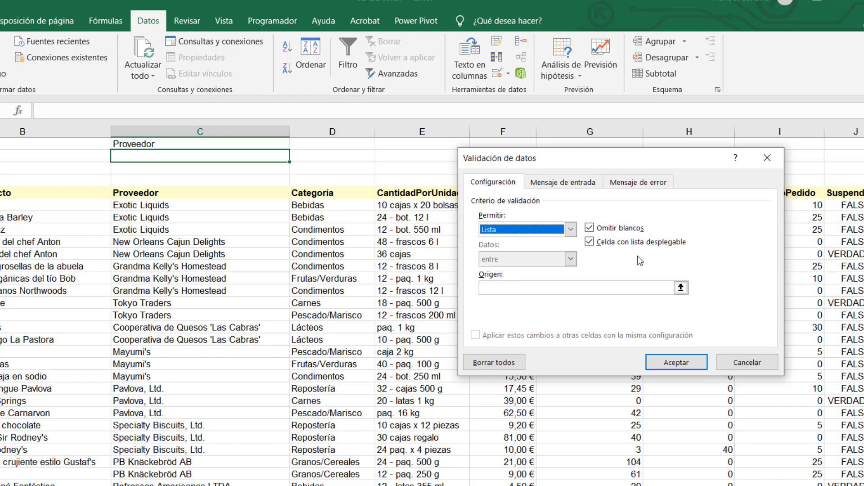
{"action": "left_click", "coordinate": [529, 290]}
{"action": "left_click", "coordinate": [532, 289]}
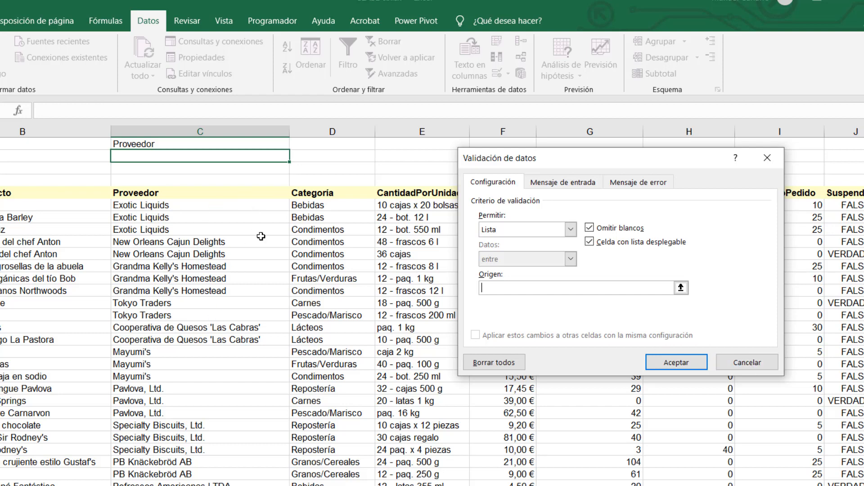
{"action": "left_click", "coordinate": [762, 370]}
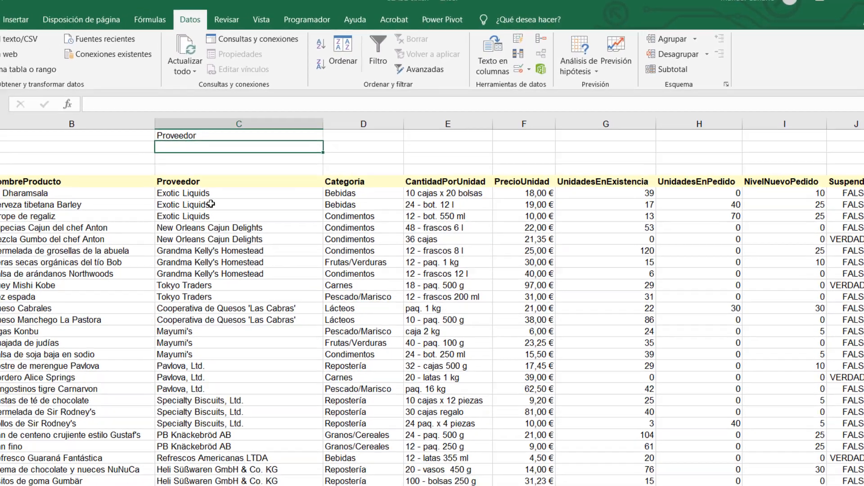
- Create a copy of the Listado de Productos sheet in CLASE 6.xlsx, placed before the original sheet
{"action": "left_click", "coordinate": [211, 204]}
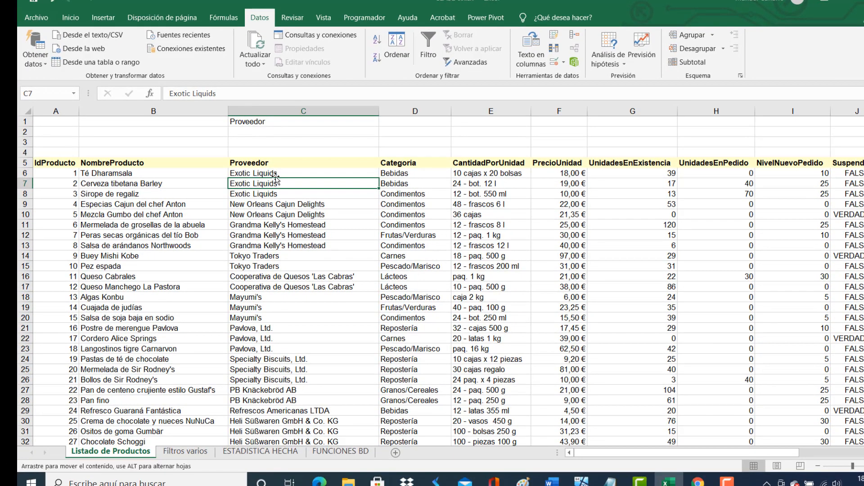
{"action": "right_click", "coordinate": [108, 454]}
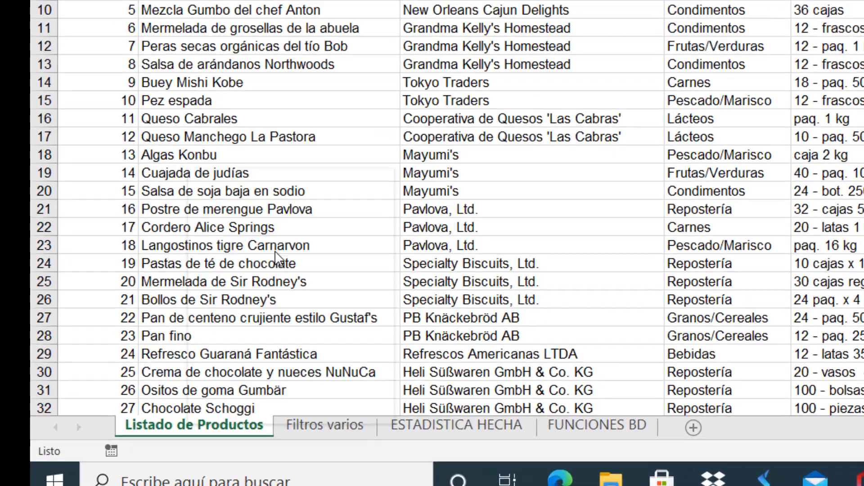
{"action": "left_click", "coordinate": [164, 312]}
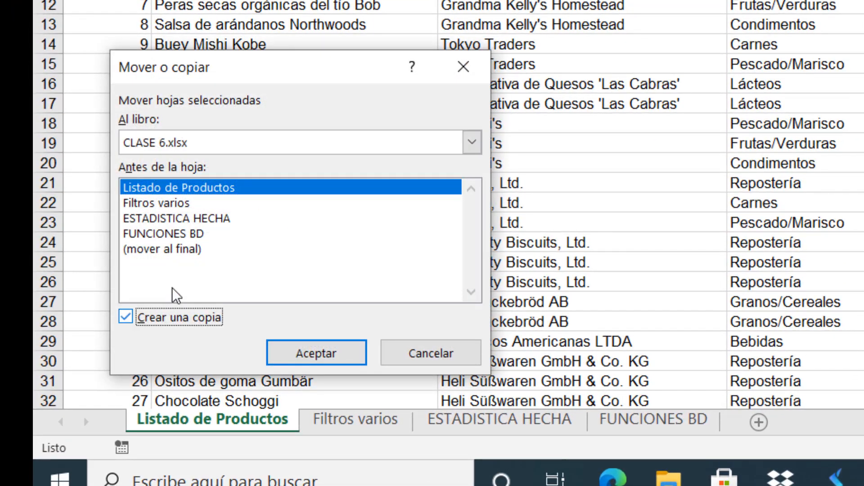
{"action": "left_click", "coordinate": [173, 251]}
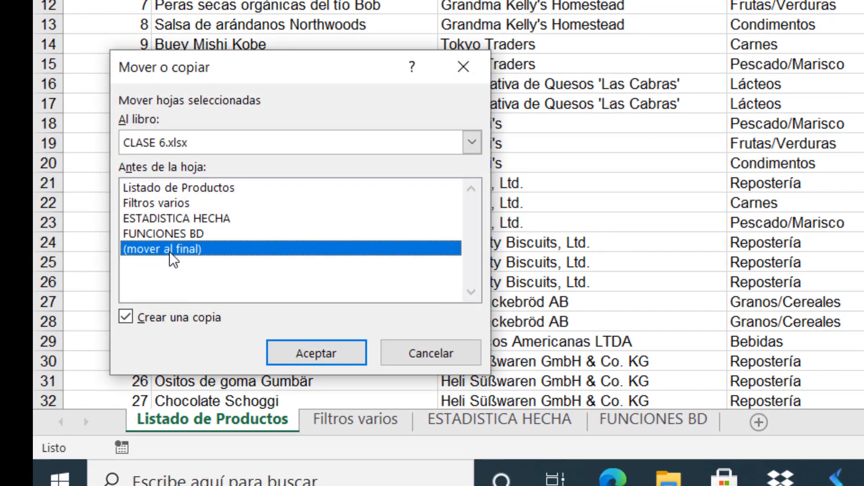
{"action": "left_click", "coordinate": [176, 188]}
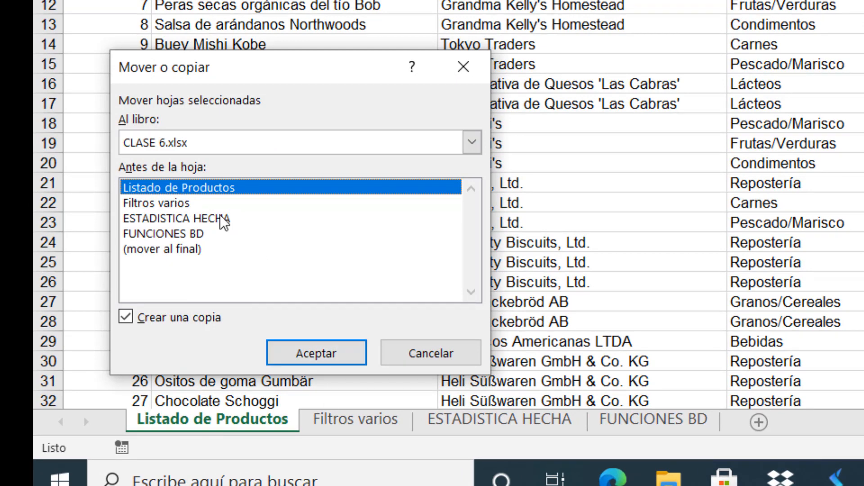
{"action": "left_click", "coordinate": [305, 348]}
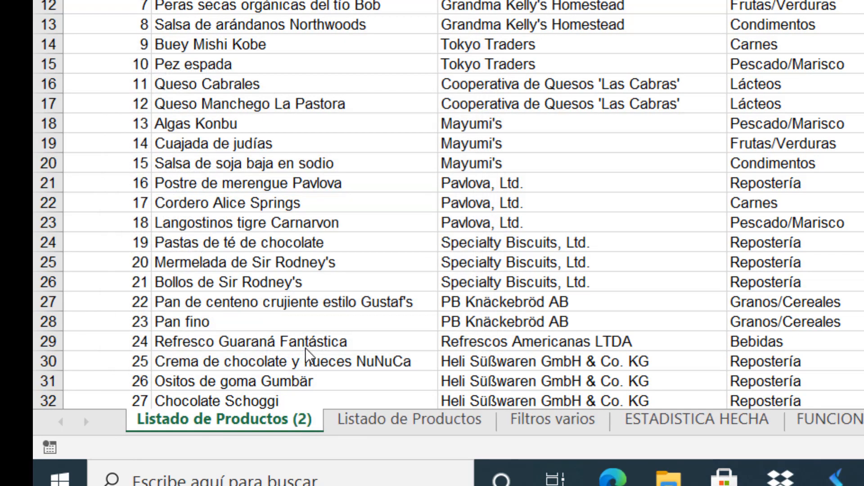
- Move the copied product list sheet between Listado de Productos and Filtros varios, and make the copy active
{"action": "left_click_drag", "start_coordinate": [251, 423], "coordinate": [540, 430]}
{"action": "left_click", "coordinate": [239, 413]}
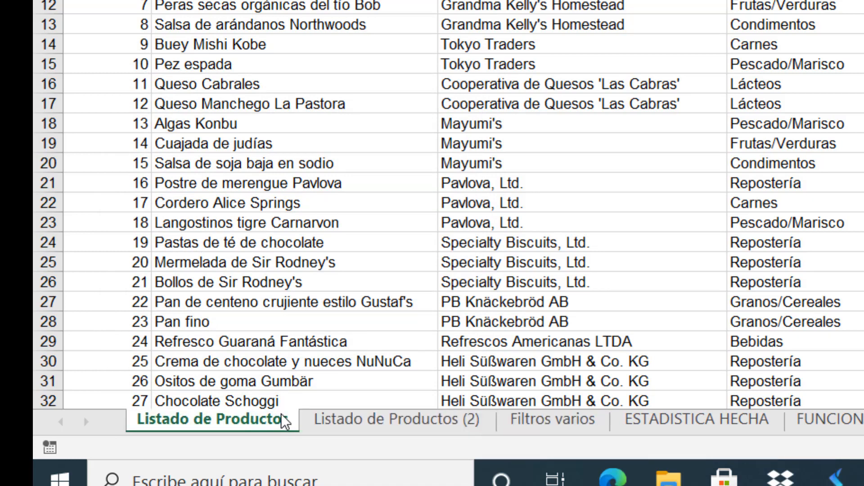
{"action": "left_click", "coordinate": [397, 425]}
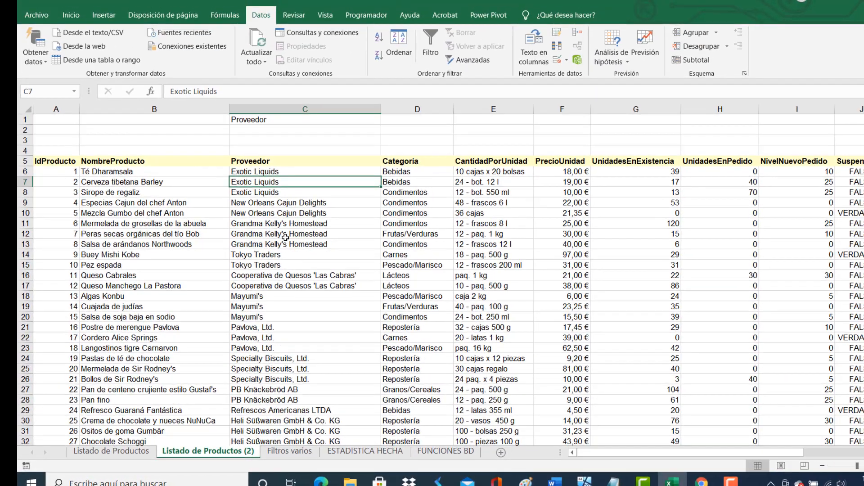
- Remove the duplicate rows from the list on the Listado de Productos (2) sheet, comparing only the Proveedor column
{"action": "left_click", "coordinate": [262, 223]}
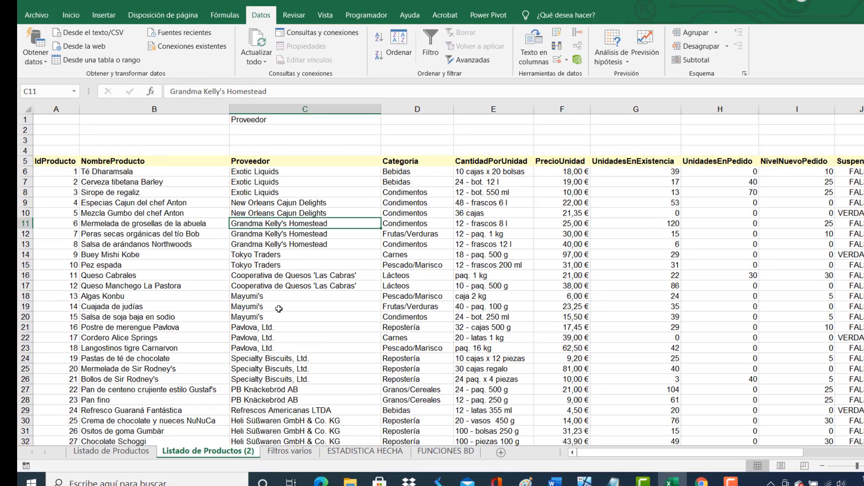
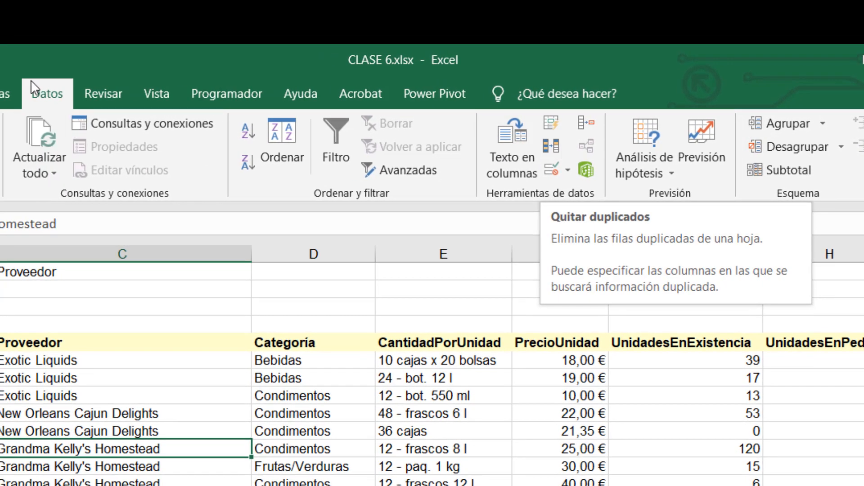
{"action": "left_click", "coordinate": [551, 147]}
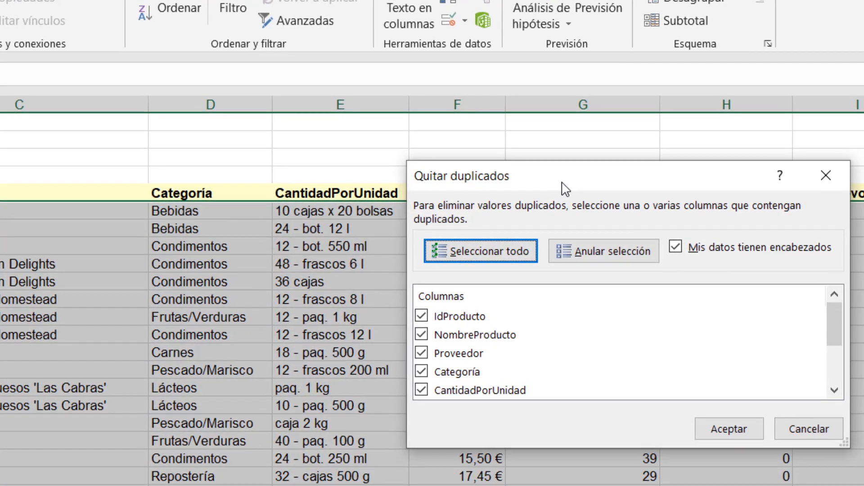
{"action": "left_click_drag", "start_coordinate": [566, 189], "coordinate": [411, 295]}
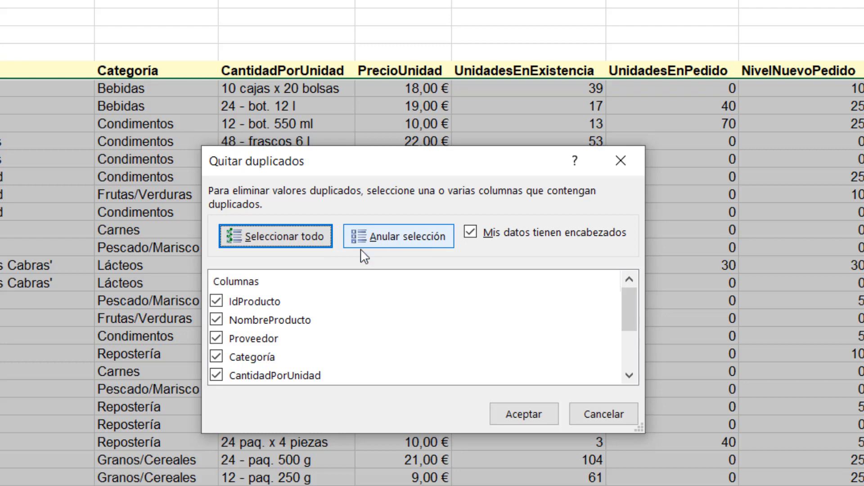
{"action": "mouse_move", "coordinate": [631, 320]}
{"action": "left_mouse_down"}
{"action": "mouse_move", "coordinate": [628, 423]}
{"action": "mouse_move", "coordinate": [617, 311]}
{"action": "left_mouse_up"}
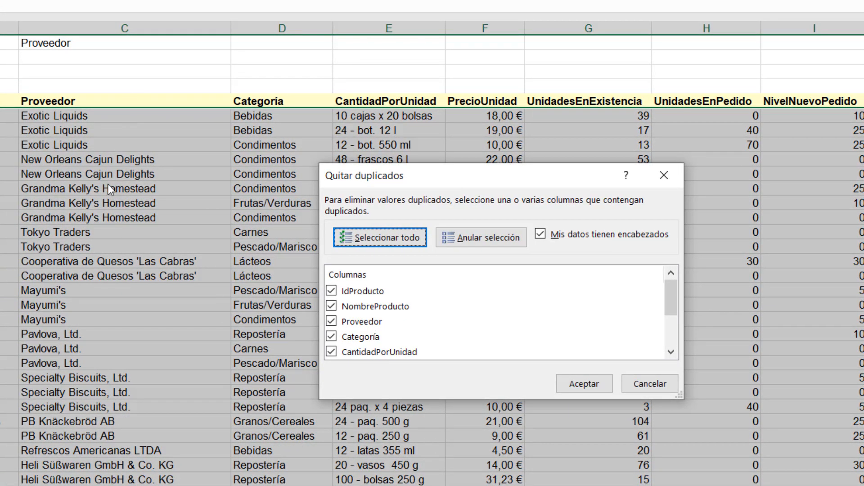
{"action": "left_click", "coordinate": [496, 234]}
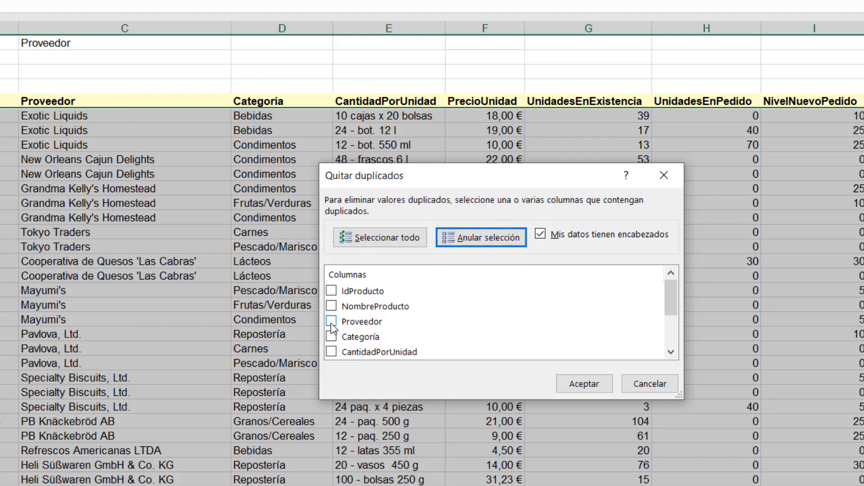
{"action": "scroll", "coordinate": [674, 315], "scroll_direction": "down", "scroll_amount": 2}
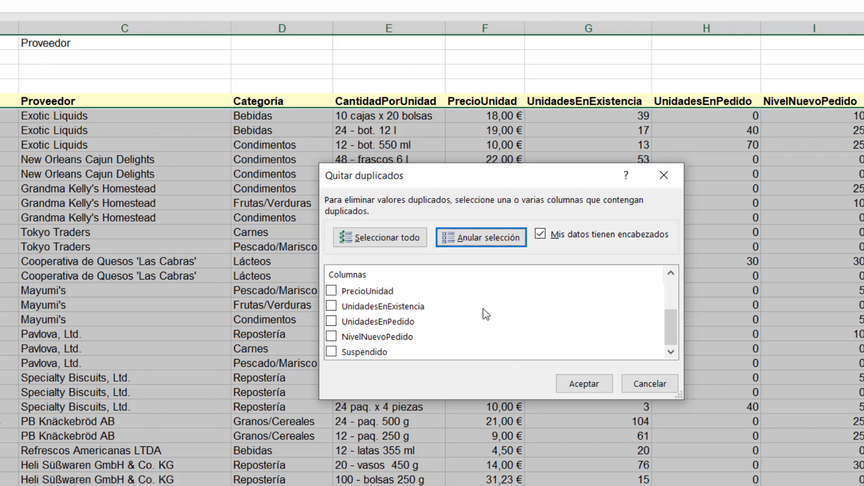
{"action": "left_click_drag", "start_coordinate": [671, 331], "coordinate": [673, 282]}
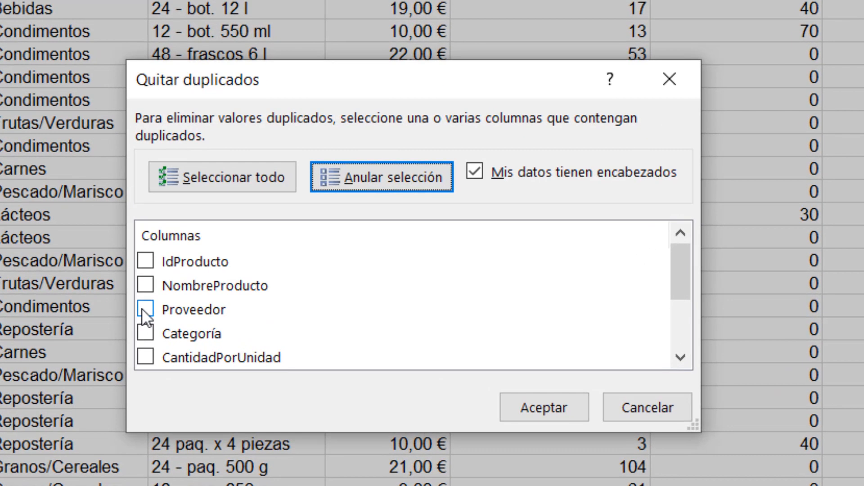
{"action": "left_click", "coordinate": [179, 311]}
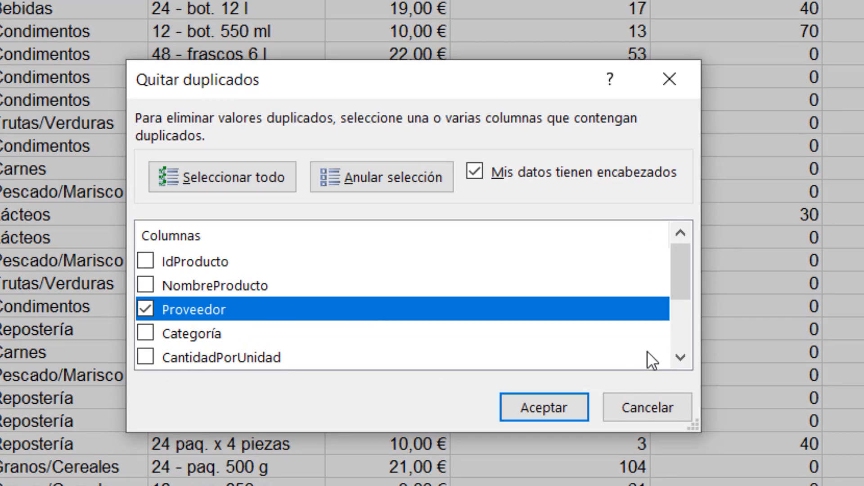
{"action": "left_click", "coordinate": [529, 412]}
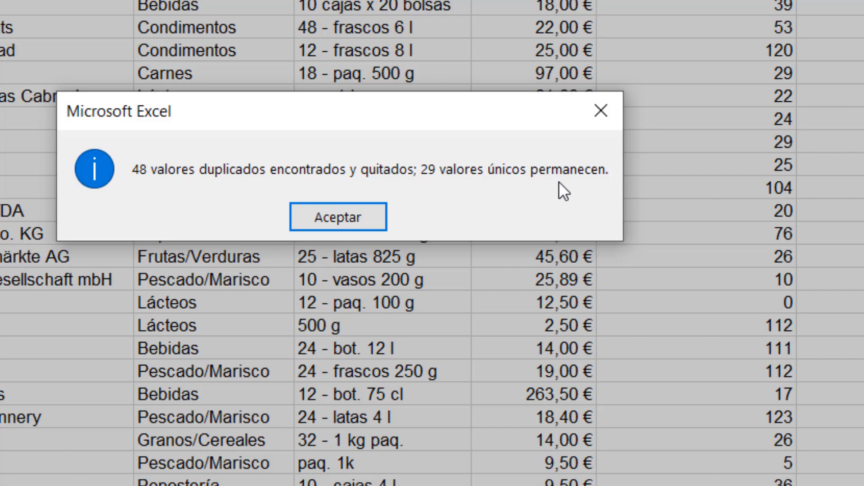
{"action": "left_click", "coordinate": [356, 223]}
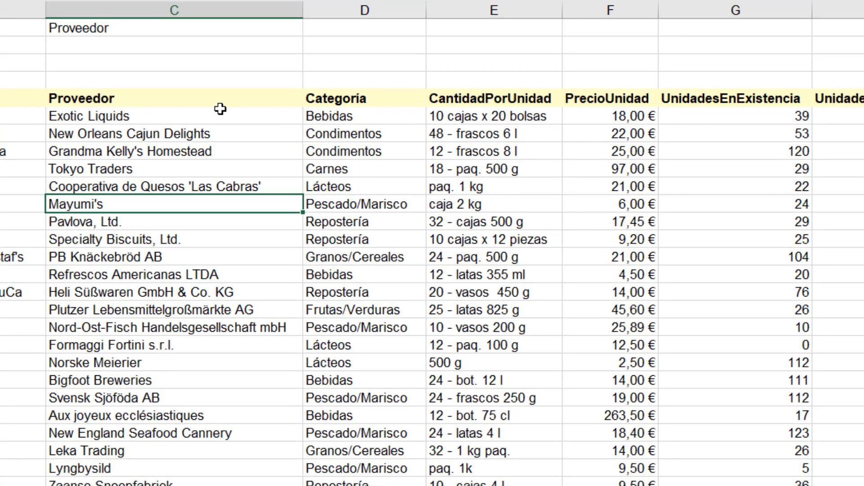
{"action": "left_click_drag", "start_coordinate": [211, 118], "coordinate": [218, 477]}
{"action": "scroll", "coordinate": [221, 292], "scroll_direction": "up", "scroll_amount": 2}
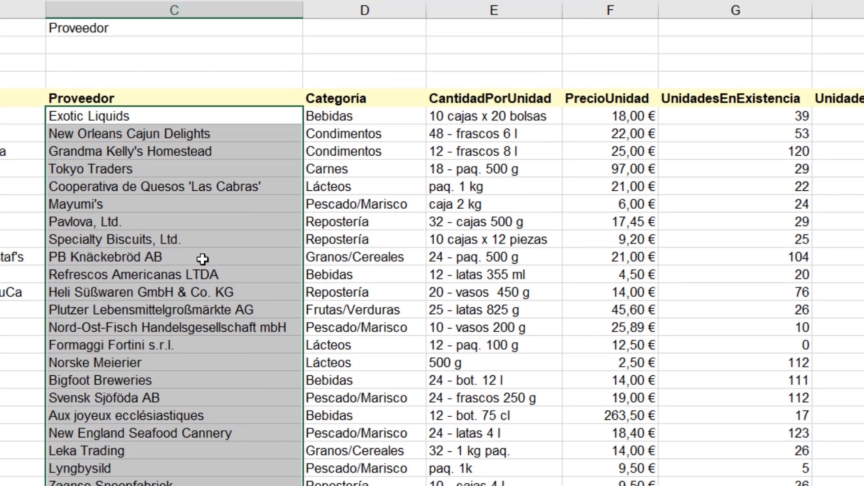
{"action": "left_click", "coordinate": [170, 183]}
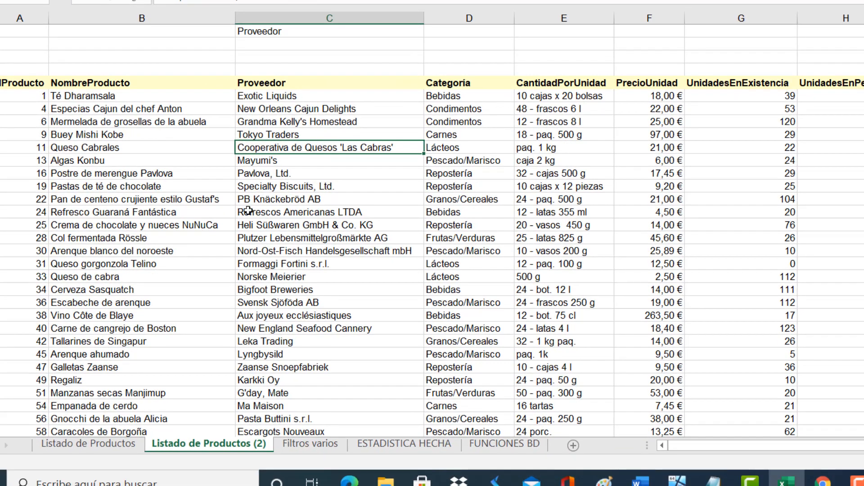
- On the Listado de Productos sheet, add list data validation to cell C2, sourced from C6:C34 of Listado de Productos (2)
{"action": "left_click", "coordinate": [91, 441]}
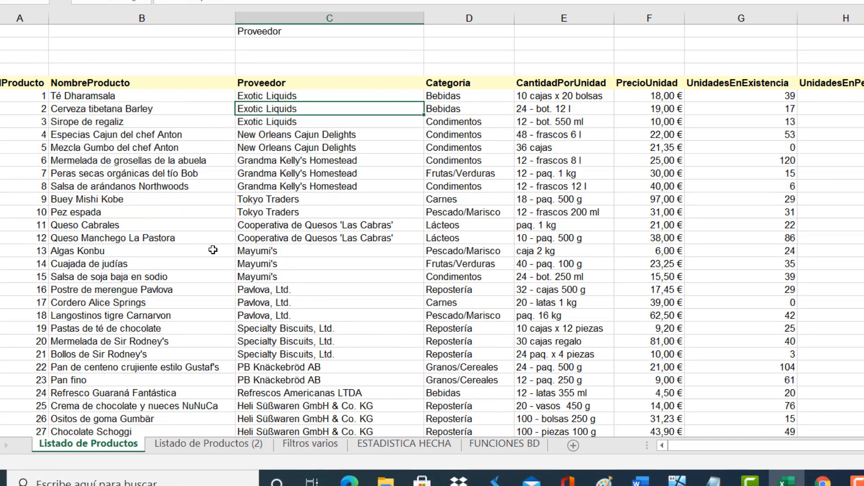
{"action": "left_click", "coordinate": [287, 68]}
{"action": "left_click", "coordinate": [286, 43]}
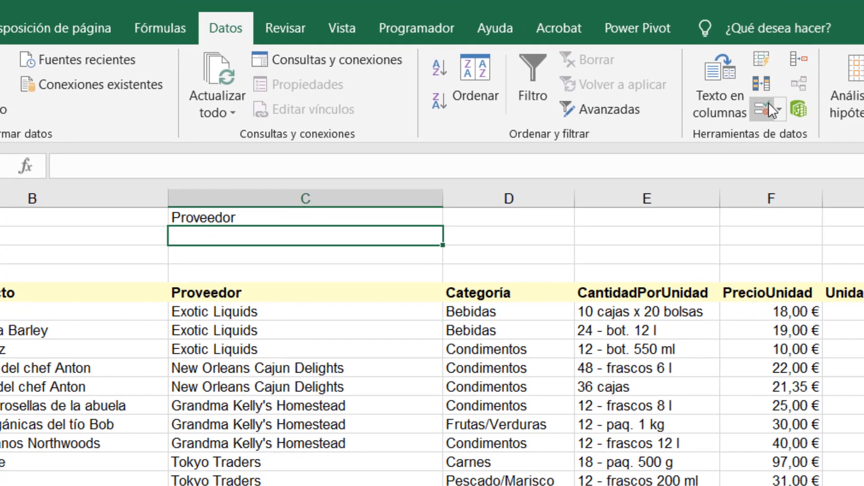
{"action": "left_click", "coordinate": [763, 106]}
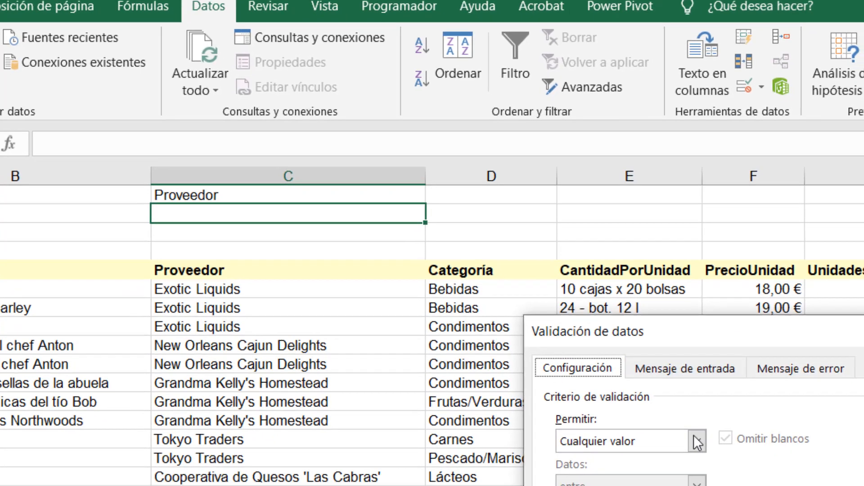
{"action": "left_click", "coordinate": [713, 463]}
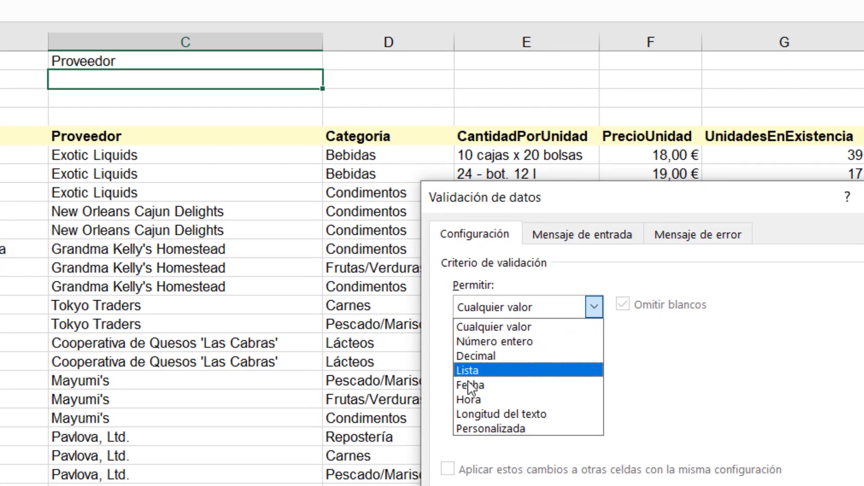
{"action": "left_click", "coordinate": [498, 387]}
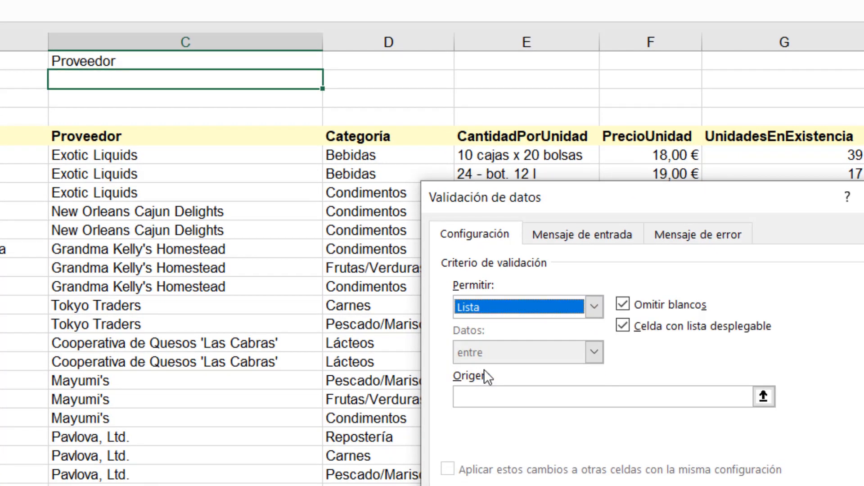
{"action": "left_click", "coordinate": [521, 399]}
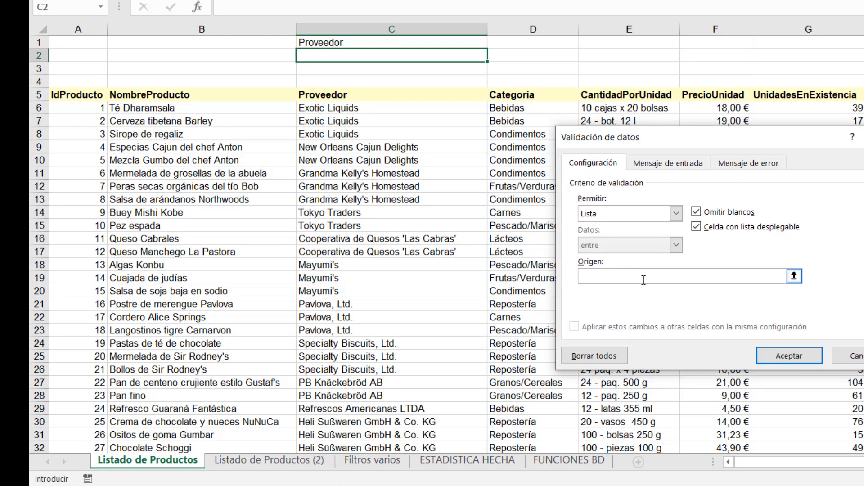
{"action": "left_click", "coordinate": [260, 464]}
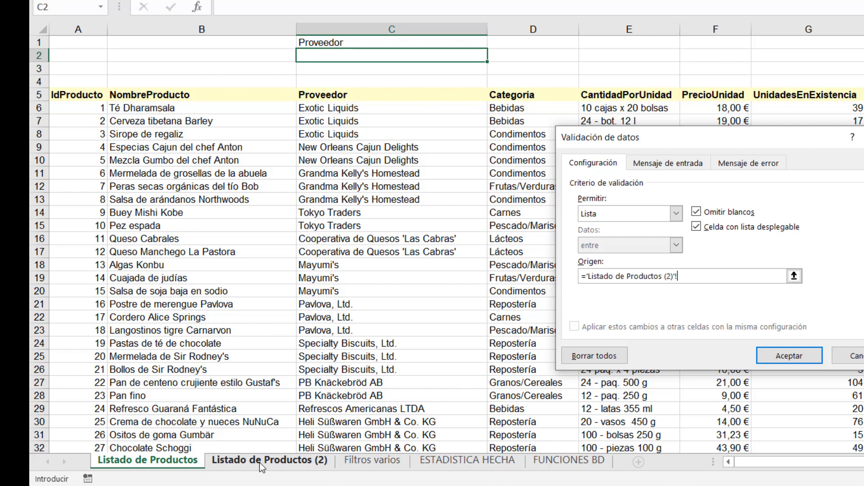
{"action": "left_click_drag", "start_coordinate": [373, 110], "coordinate": [373, 422]}
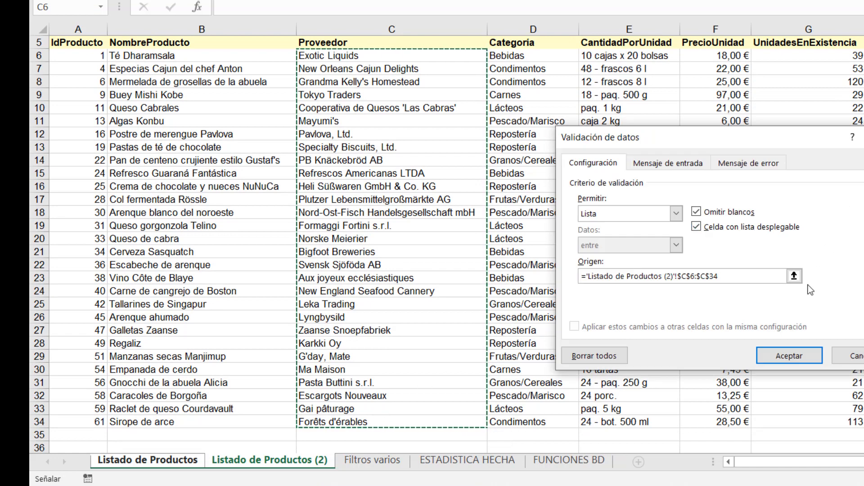
{"action": "left_click", "coordinate": [788, 356]}
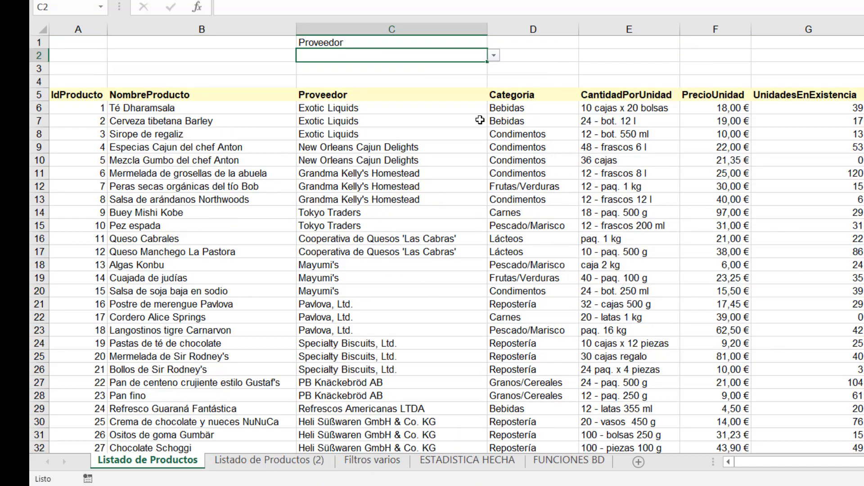
- Choose New Orleans Cajun Delights from the supplier drop-down in criteria cell C2
{"action": "left_click", "coordinate": [494, 56]}
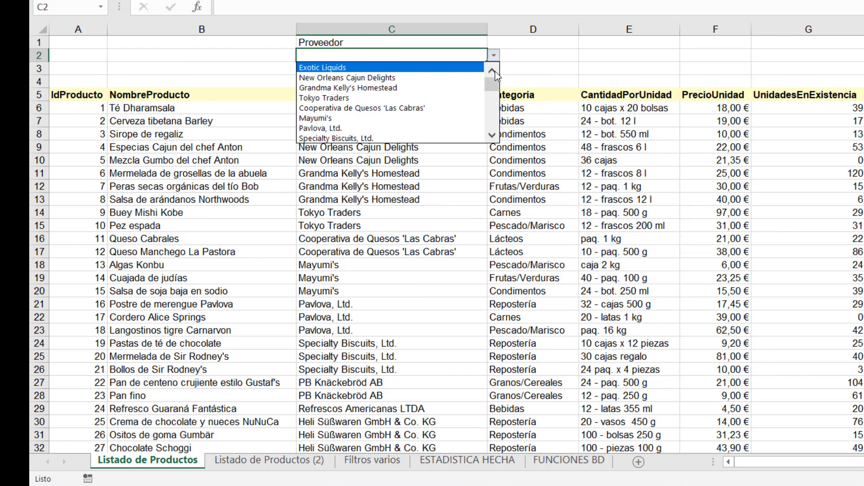
{"action": "mouse_move", "coordinate": [492, 85]}
{"action": "left_mouse_down"}
{"action": "mouse_move", "coordinate": [491, 128]}
{"action": "mouse_move", "coordinate": [487, 81]}
{"action": "left_mouse_up"}
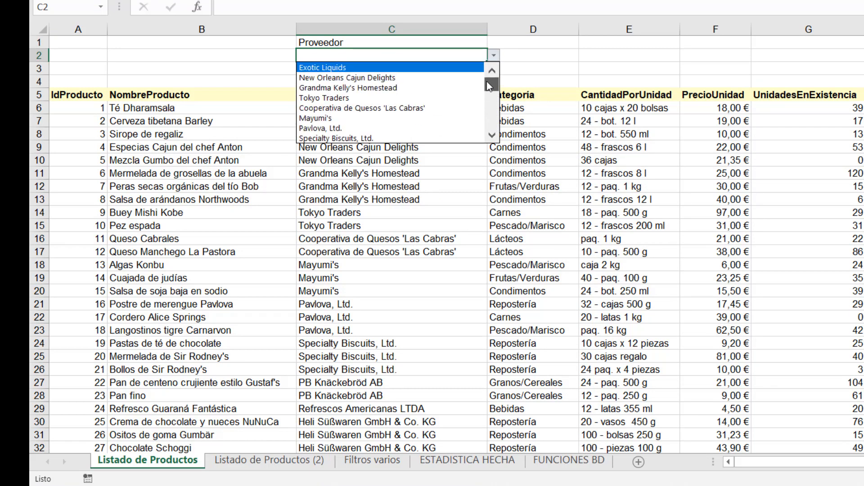
{"action": "left_click", "coordinate": [426, 80]}
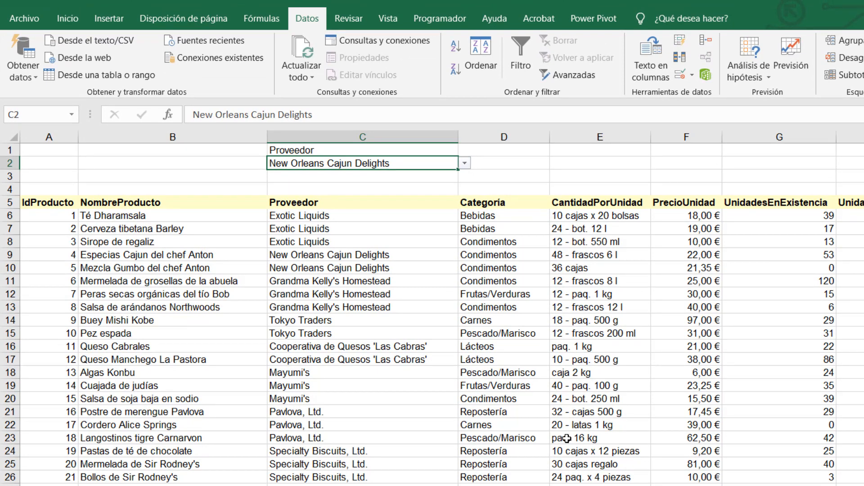
{"action": "left_click", "coordinate": [411, 311]}
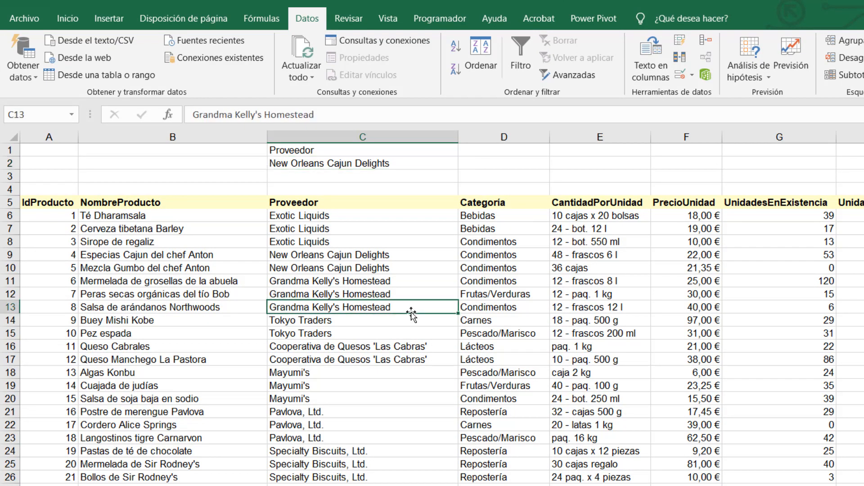
{"action": "left_click", "coordinate": [389, 163]}
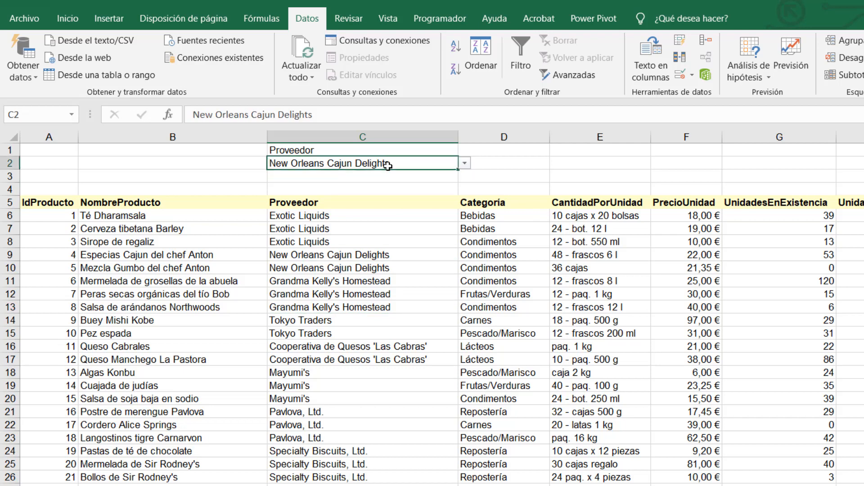
- Apply an advanced filter in place to the product list A5:J82, using C1:C2 as the criteria range
{"action": "left_click", "coordinate": [440, 307]}
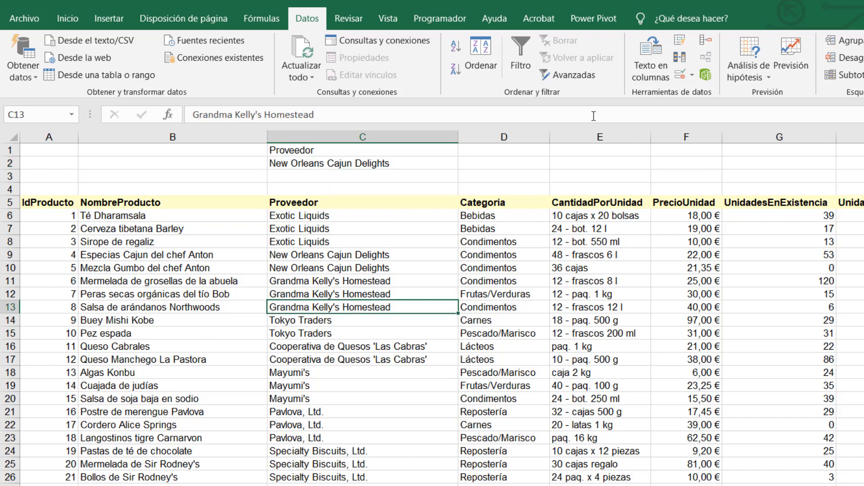
{"action": "left_click", "coordinate": [570, 75]}
{"action": "scroll", "coordinate": [727, 242], "scroll_direction": "up", "scroll_amount": 2}
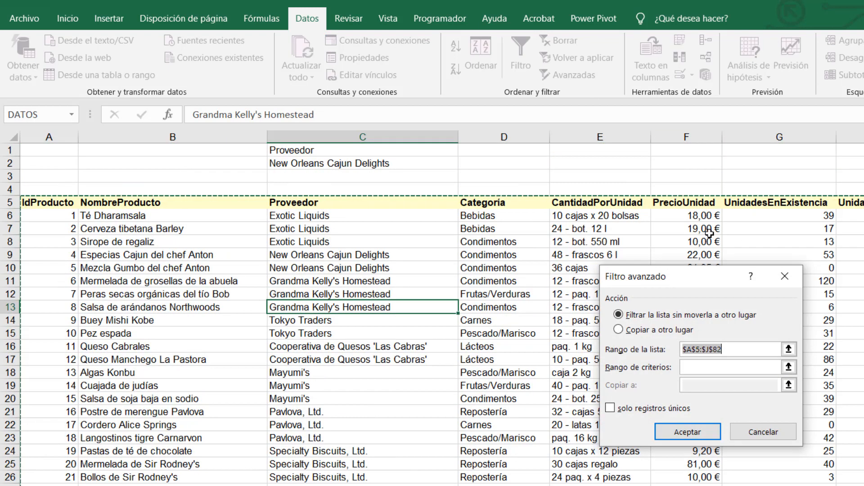
{"action": "left_click", "coordinate": [722, 367]}
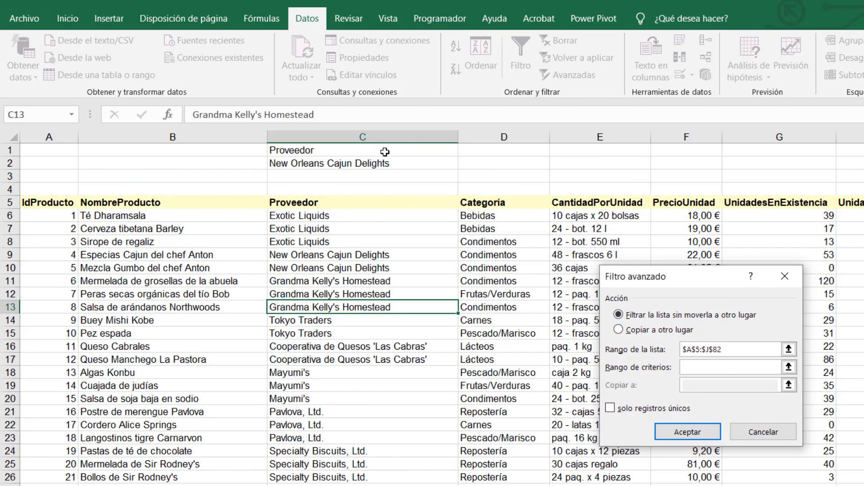
{"action": "left_click_drag", "start_coordinate": [384, 145], "coordinate": [386, 167]}
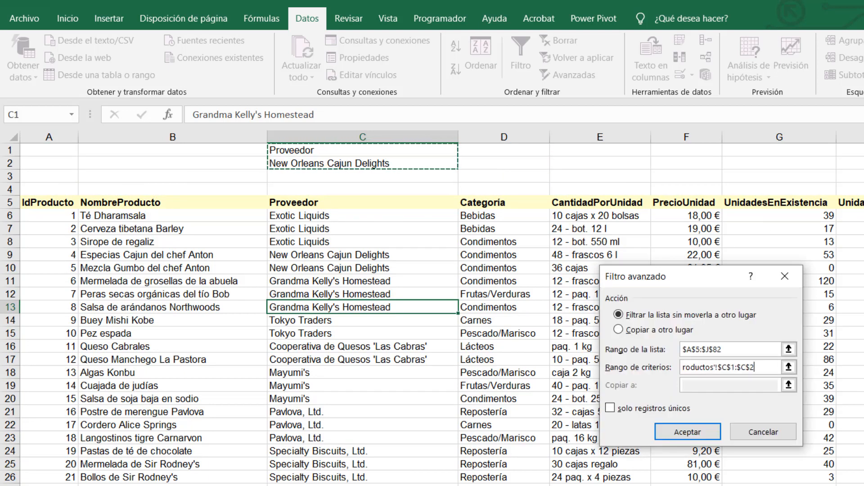
{"action": "left_click", "coordinate": [686, 432]}
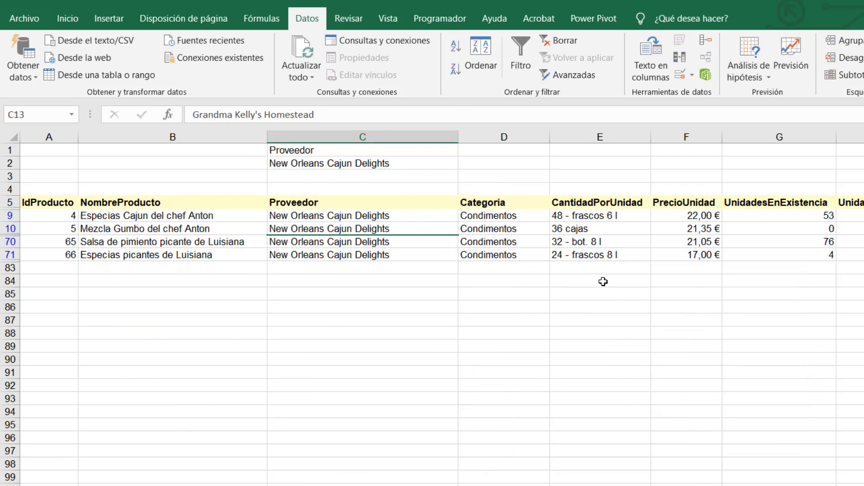
{"action": "left_click", "coordinate": [433, 253]}
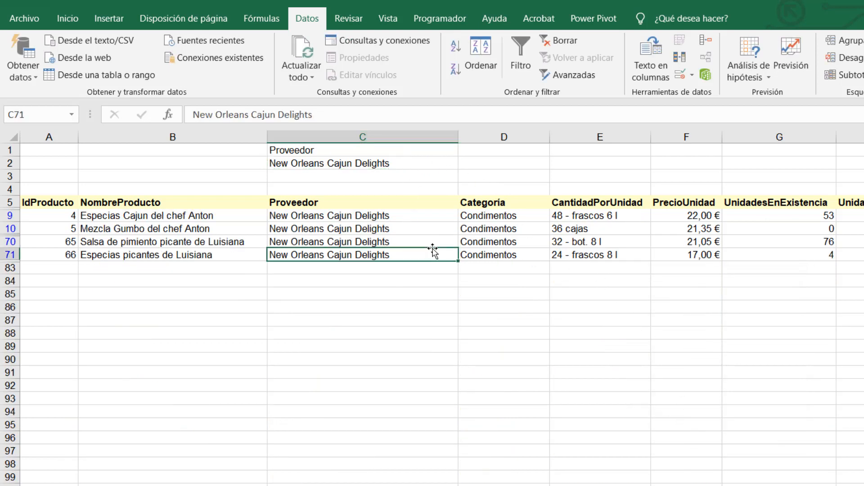
{"action": "left_click", "coordinate": [391, 232]}
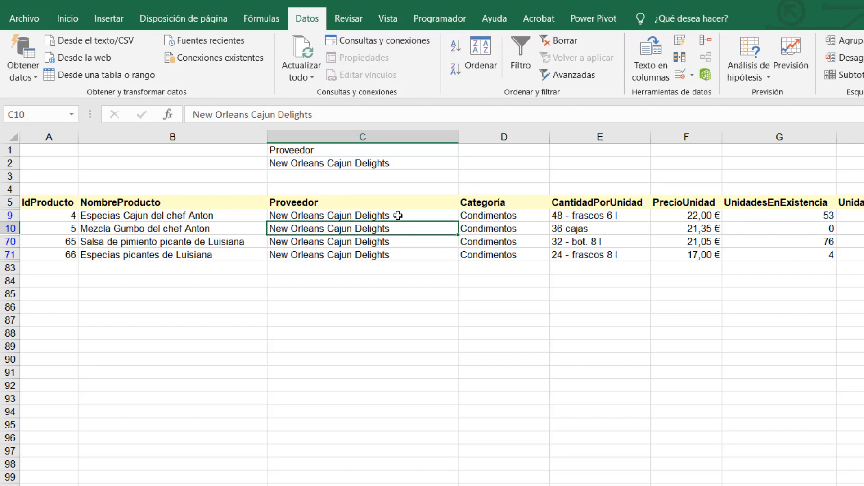
{"action": "left_click", "coordinate": [398, 217]}
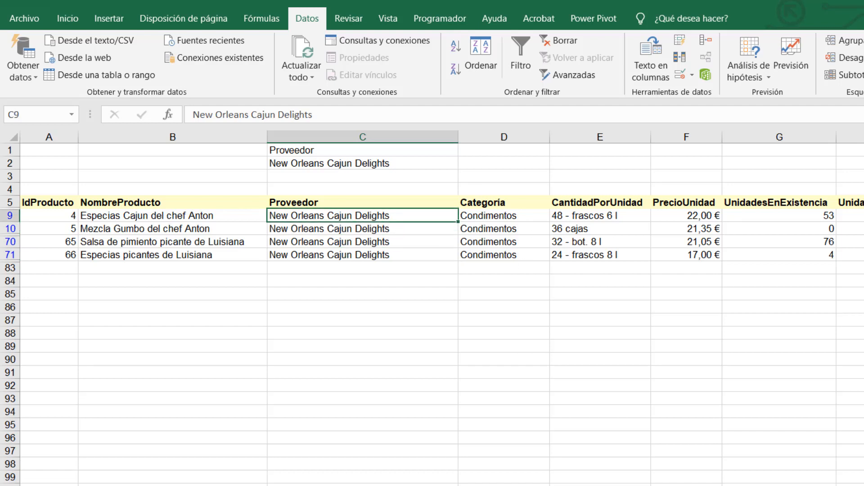
- Choose Cooperativa de Quesos 'Las Cabras' in criteria cell C2 and reapply the advanced filter in place with criteria range C1:C2
{"action": "left_click", "coordinate": [435, 164]}
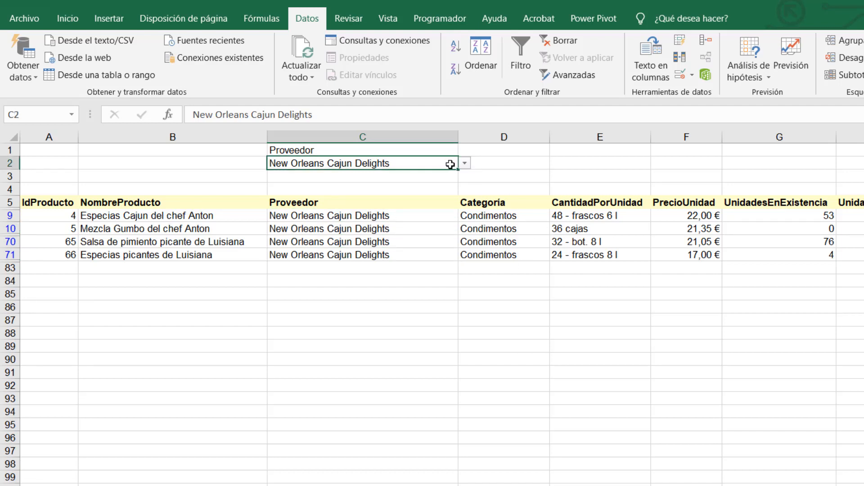
{"action": "left_click", "coordinate": [469, 163]}
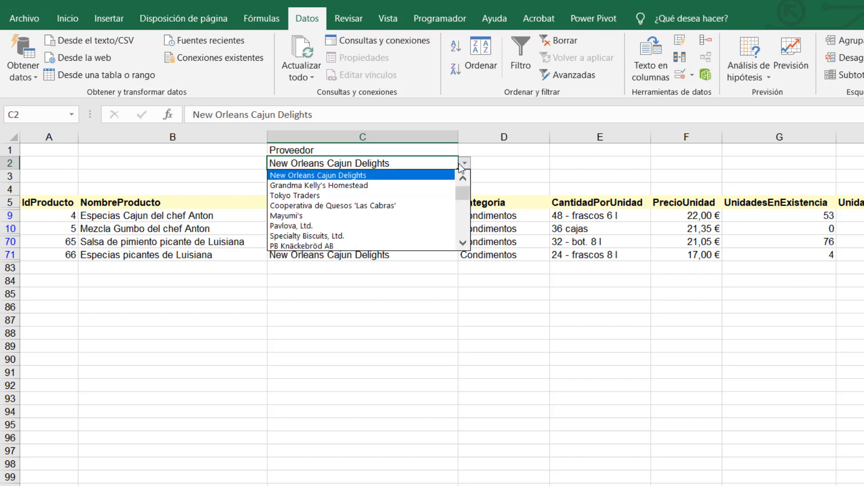
{"action": "left_click", "coordinate": [409, 202]}
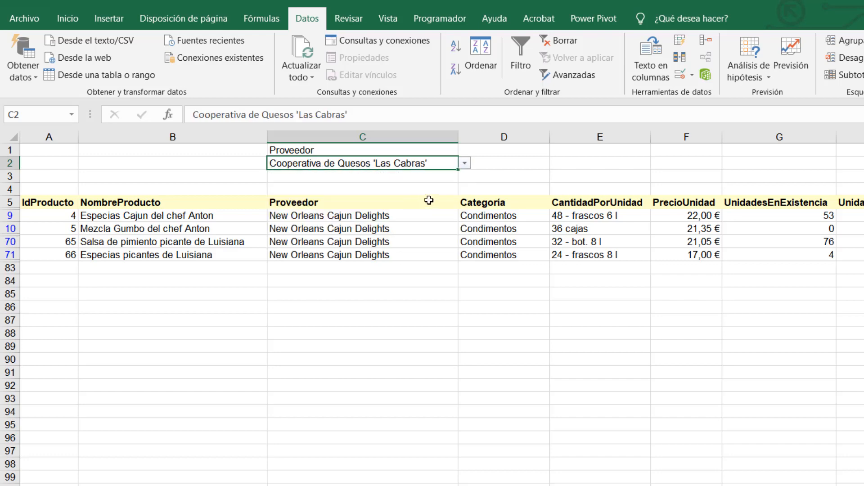
{"action": "left_click", "coordinate": [570, 76]}
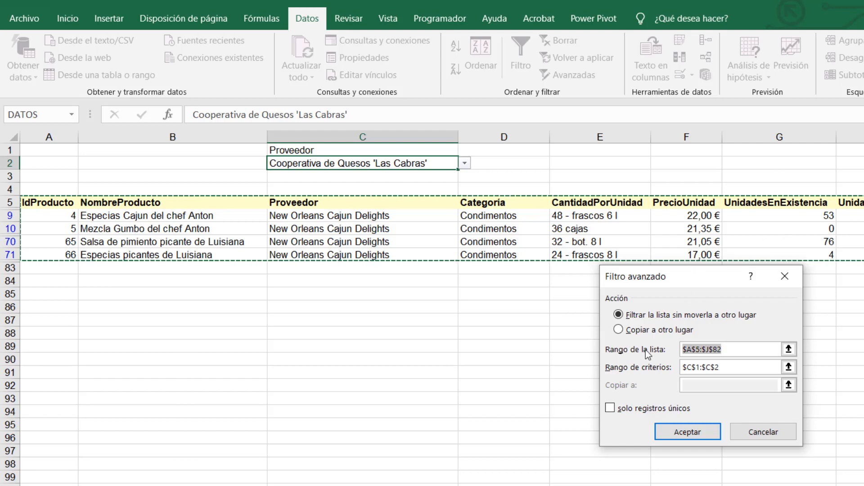
{"action": "left_click", "coordinate": [735, 368]}
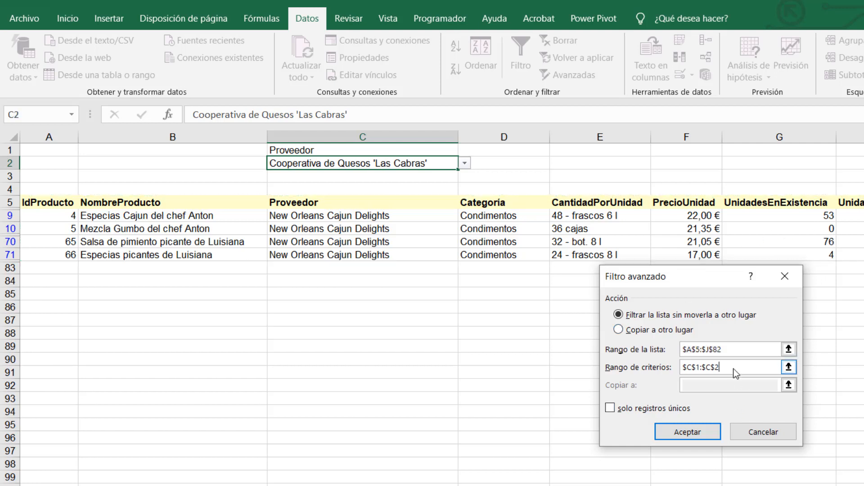
{"action": "left_click", "coordinate": [687, 431]}
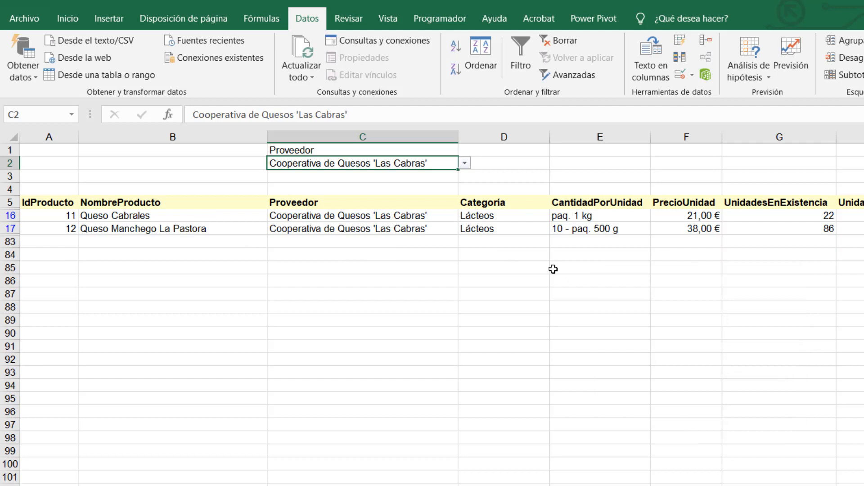
- Choose New England Seafood Cannery in criteria cell C2 and reapply the advanced filter in place to A5:J82
{"action": "left_click", "coordinate": [464, 163]}
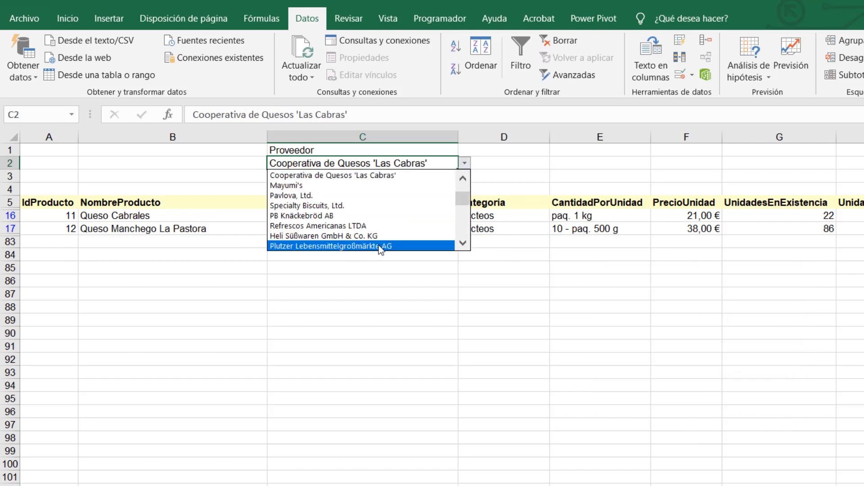
{"action": "left_click", "coordinate": [381, 246]}
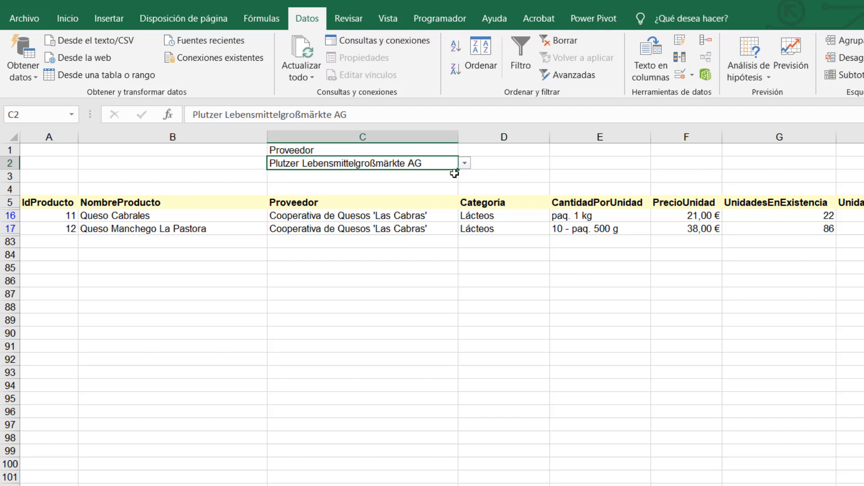
{"action": "left_click", "coordinate": [465, 163]}
{"action": "left_click", "coordinate": [405, 245]}
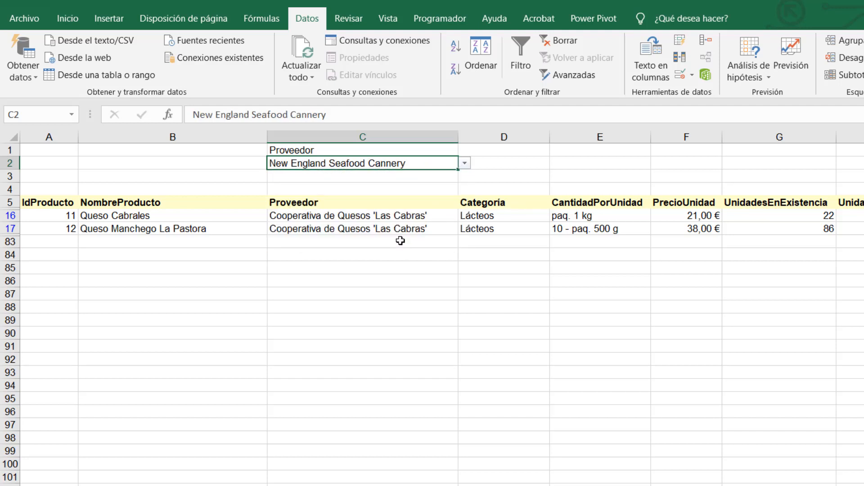
{"action": "left_click", "coordinate": [569, 75]}
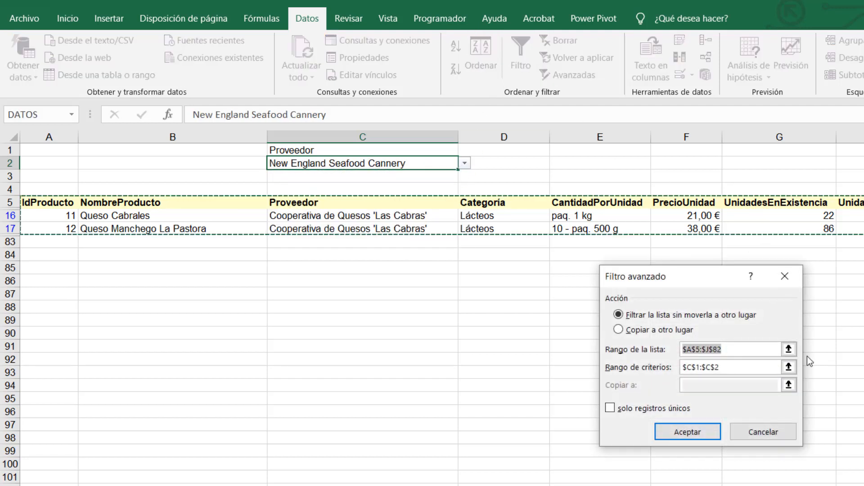
{"action": "left_click", "coordinate": [671, 431]}
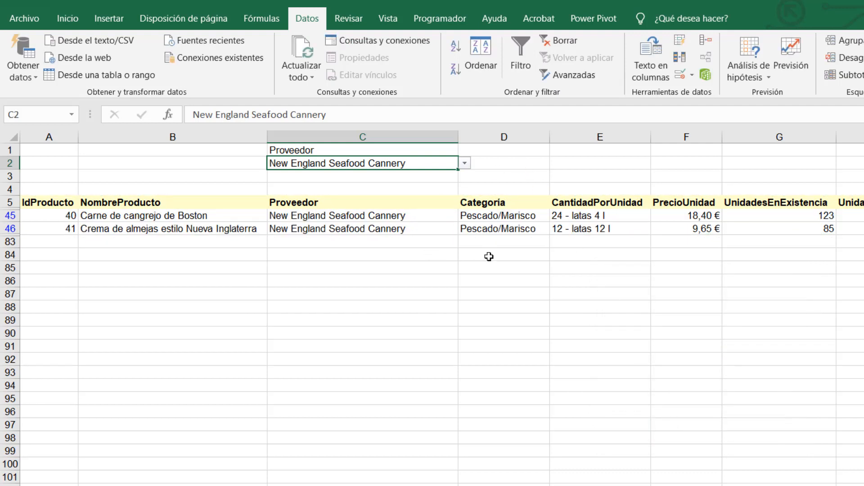
- Clear the advanced filter from the product list so all rows are shown
{"action": "left_click", "coordinate": [562, 160]}
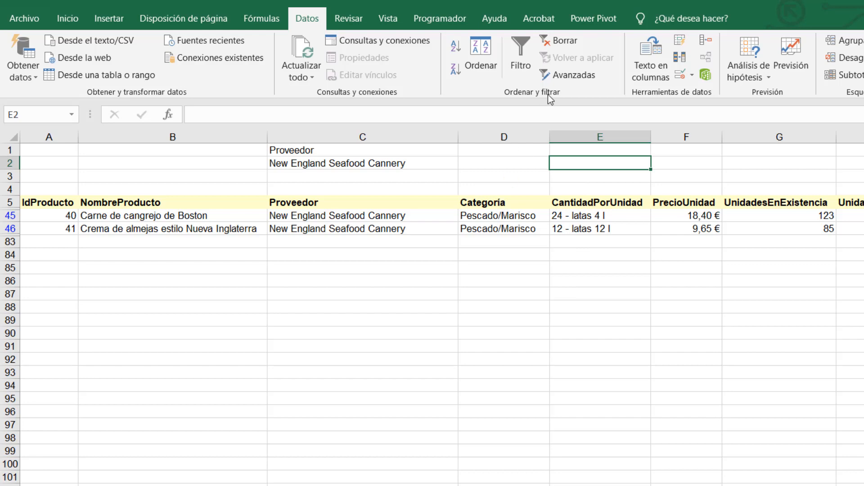
{"action": "left_click", "coordinate": [564, 41]}
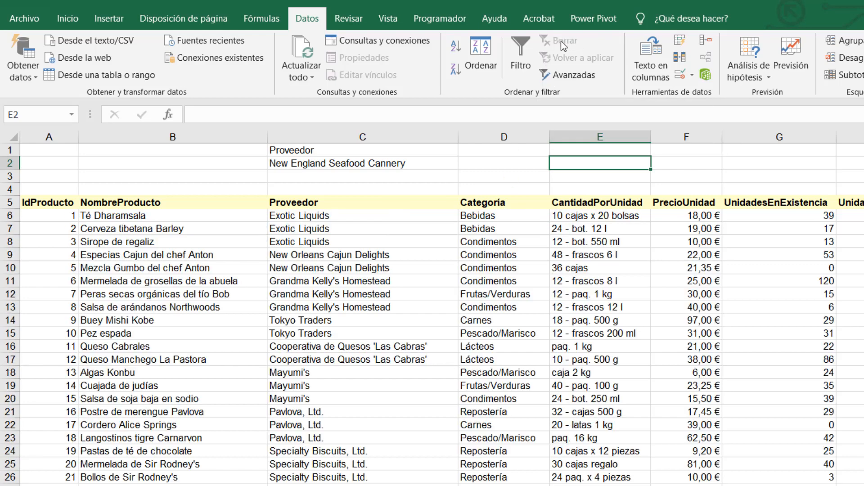
{"action": "left_click", "coordinate": [403, 320]}
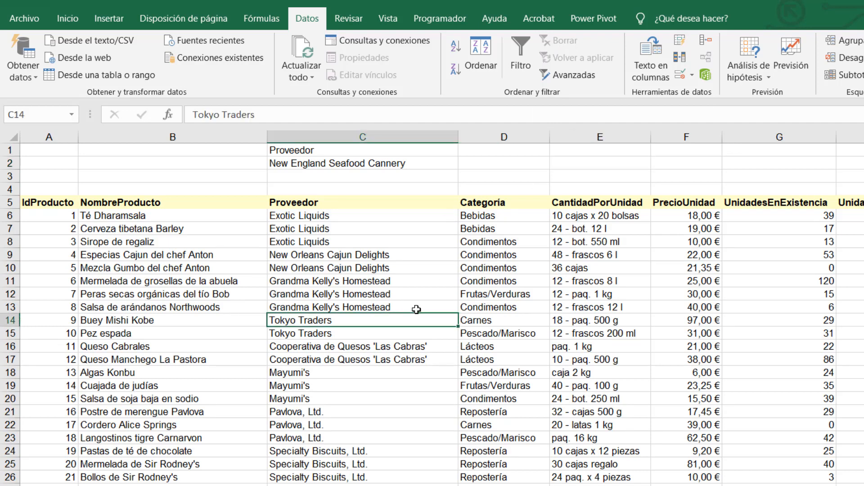
- Start recording a macro named FILTRAR, stored in this workbook
{"action": "left_click", "coordinate": [428, 164]}
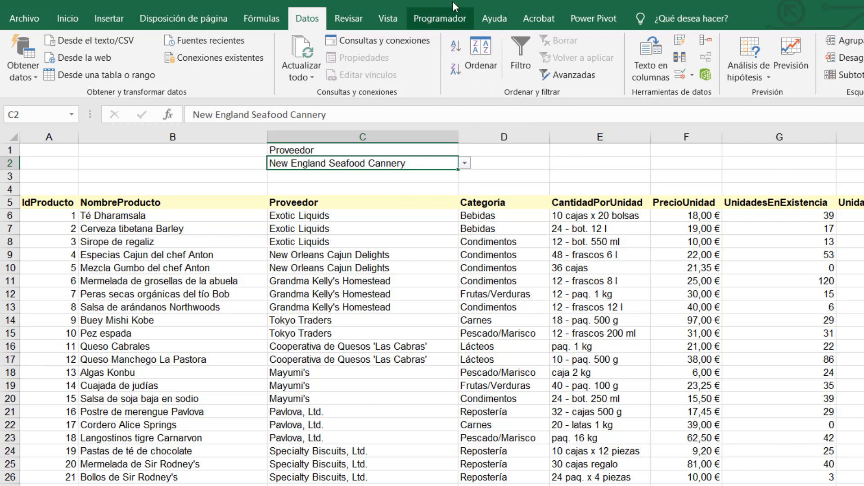
{"action": "left_click", "coordinate": [438, 19]}
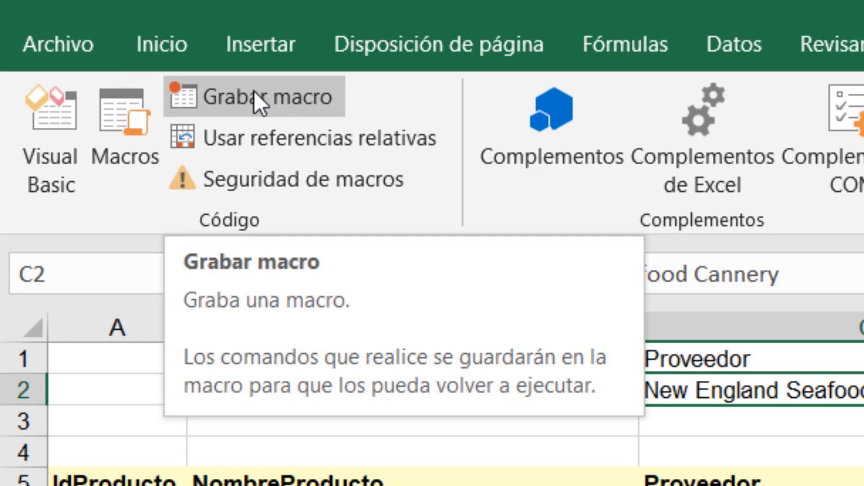
{"action": "left_click", "coordinate": [255, 92]}
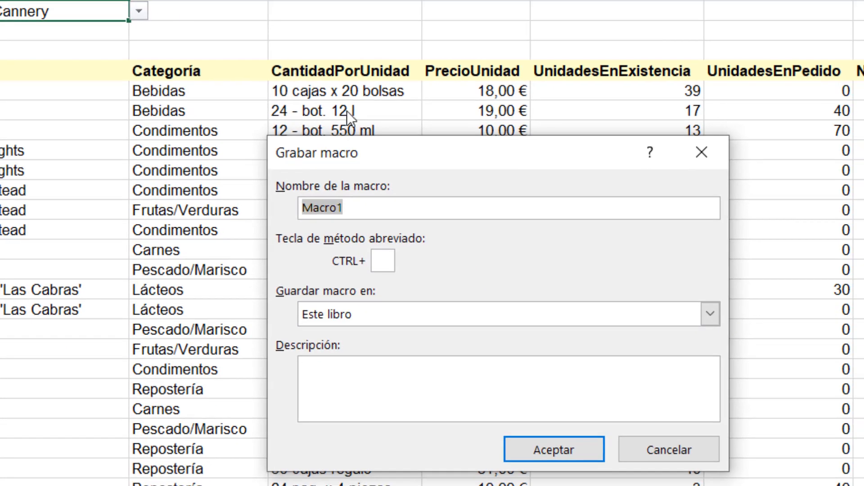
{"action": "left_click_drag", "start_coordinate": [467, 164], "coordinate": [513, 18]}
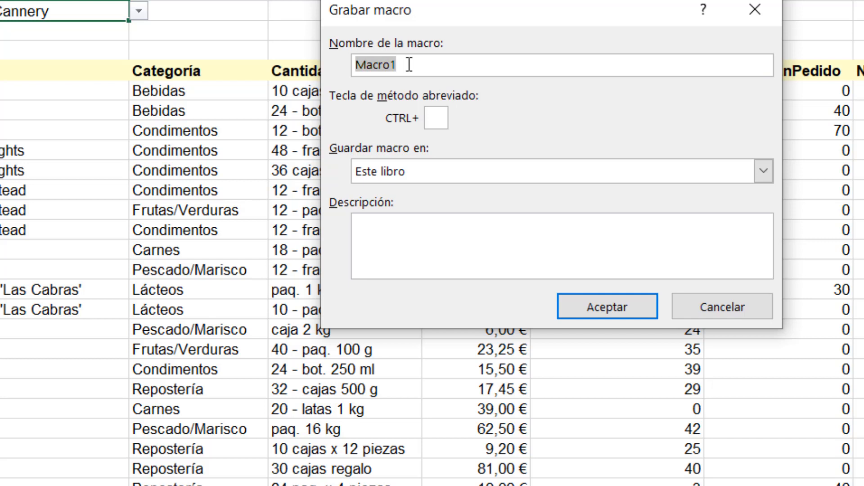
{"action": "type", "text": "FILTRAR"}
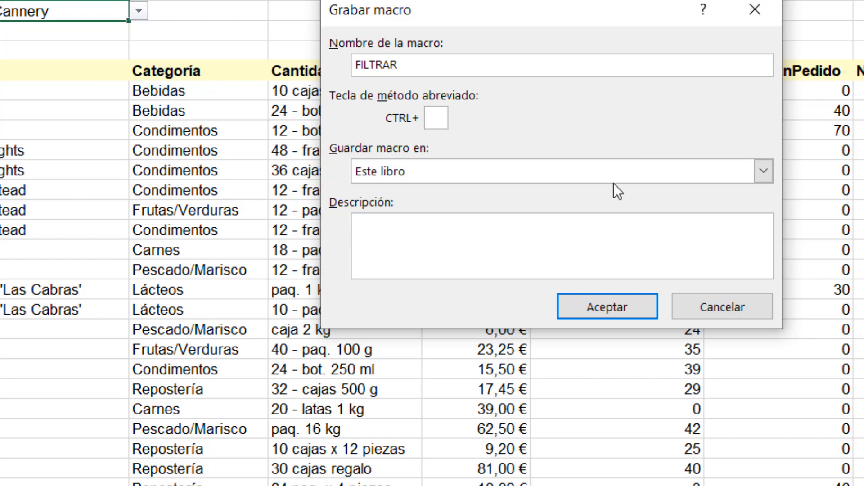
{"action": "left_click", "coordinate": [604, 307]}
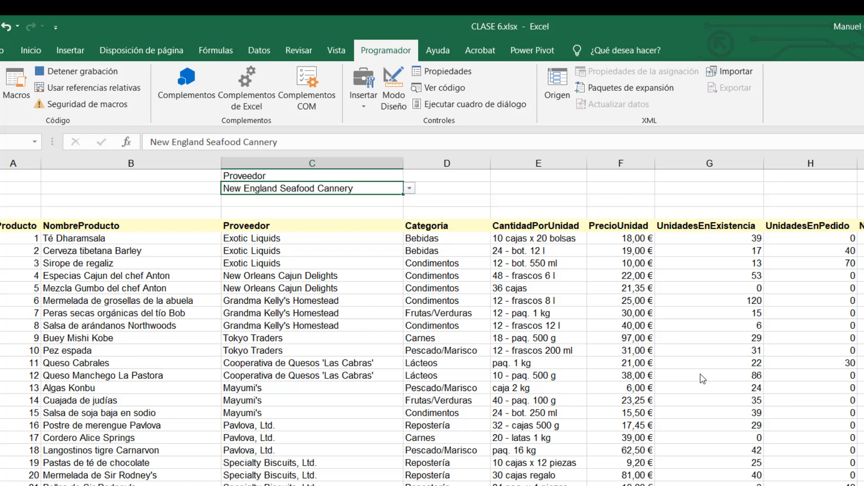
- Record an in-place advanced filter on the product list A5:J82, using C1:C2 as the criteria range
{"action": "left_click", "coordinate": [366, 351]}
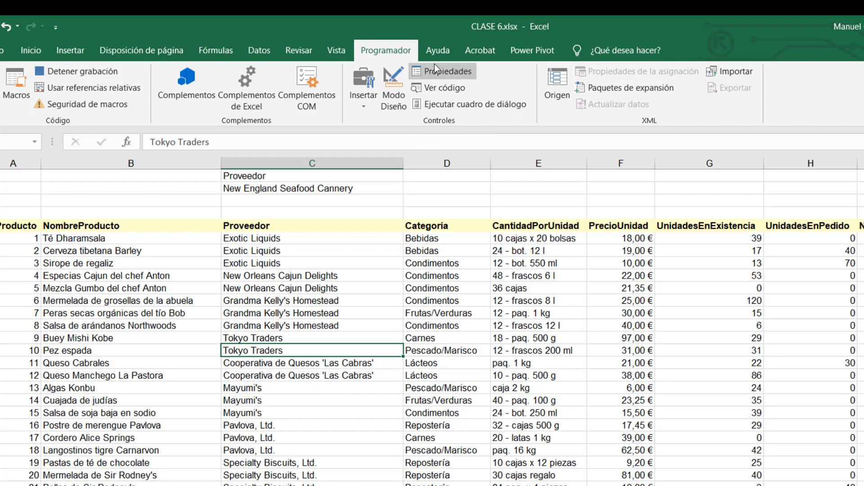
{"action": "left_click", "coordinate": [258, 47]}
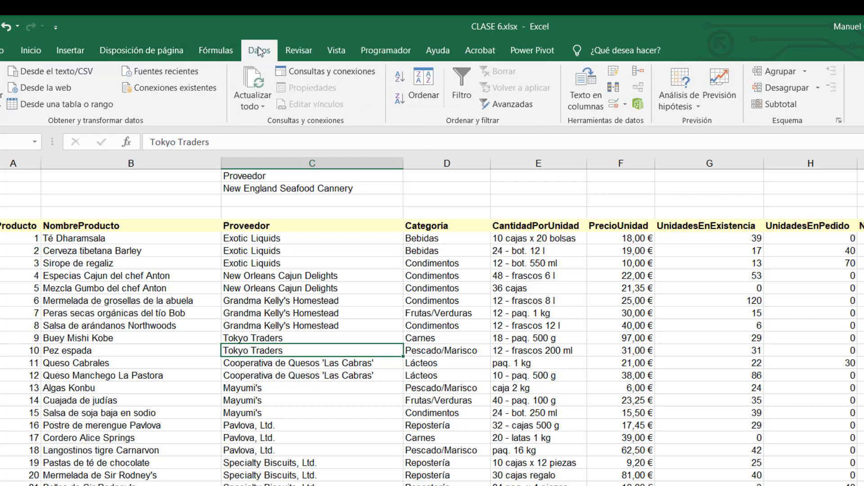
{"action": "left_click", "coordinate": [520, 106]}
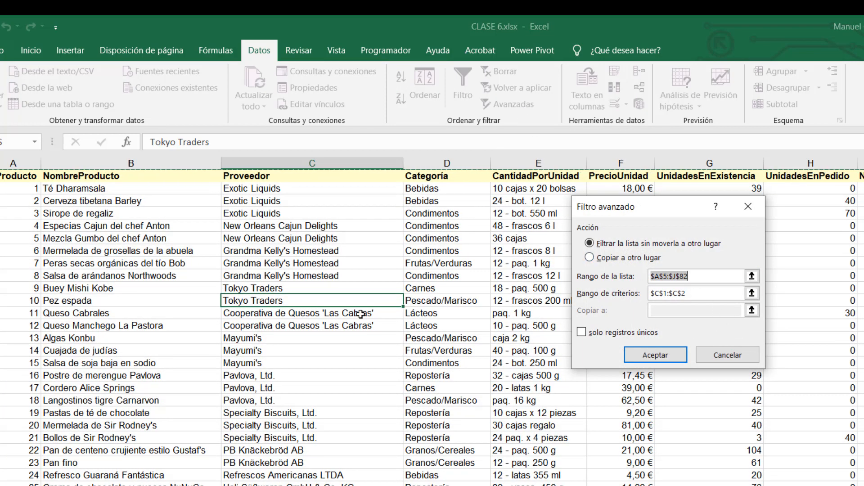
{"action": "scroll", "coordinate": [430, 297], "scroll_direction": "up", "scroll_amount": 2}
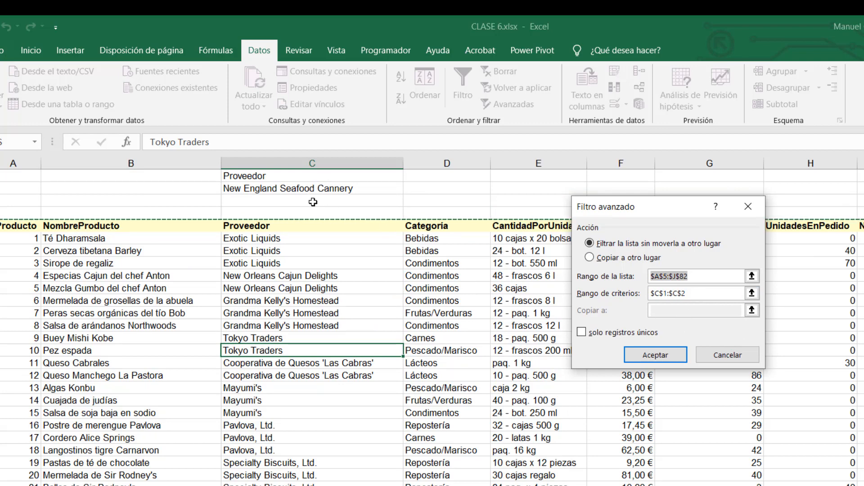
{"action": "left_click", "coordinate": [657, 355]}
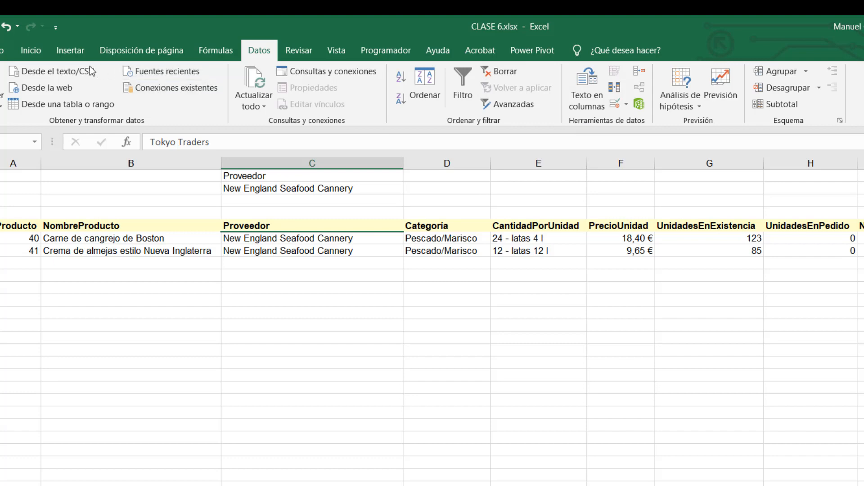
- Stop the macro recording and check the list of macros for FILTRAR
{"action": "left_click", "coordinate": [364, 51]}
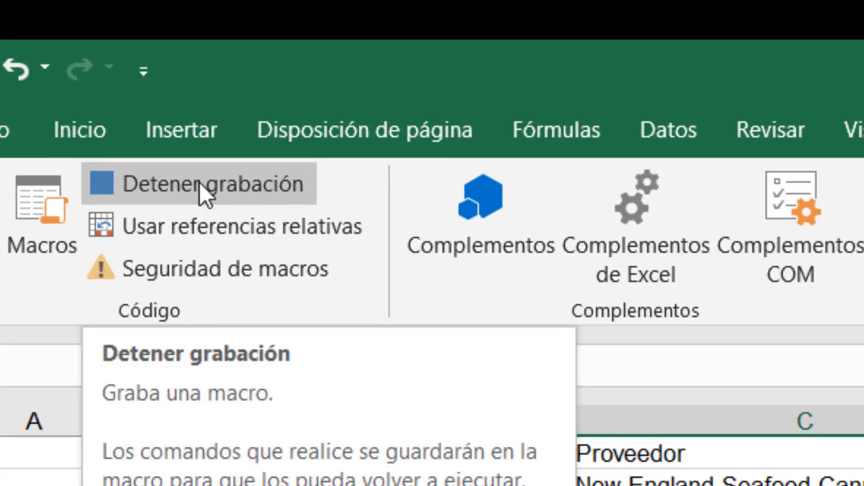
{"action": "left_click", "coordinate": [199, 182]}
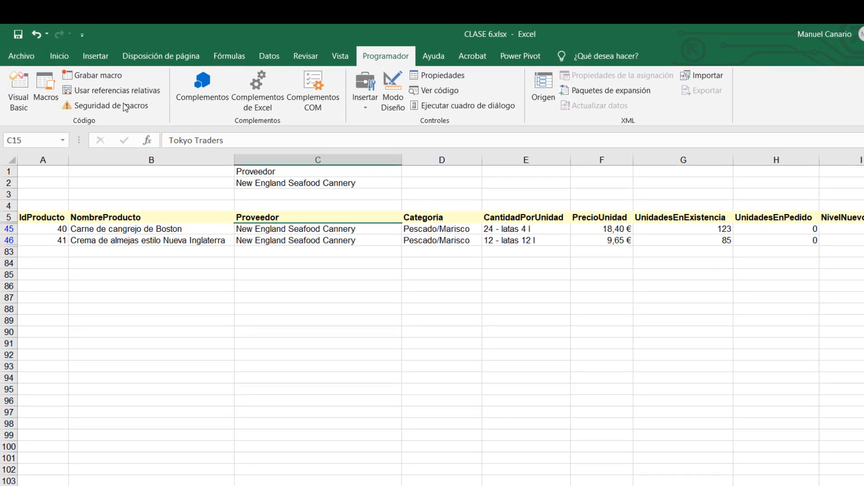
{"action": "left_click", "coordinate": [48, 83]}
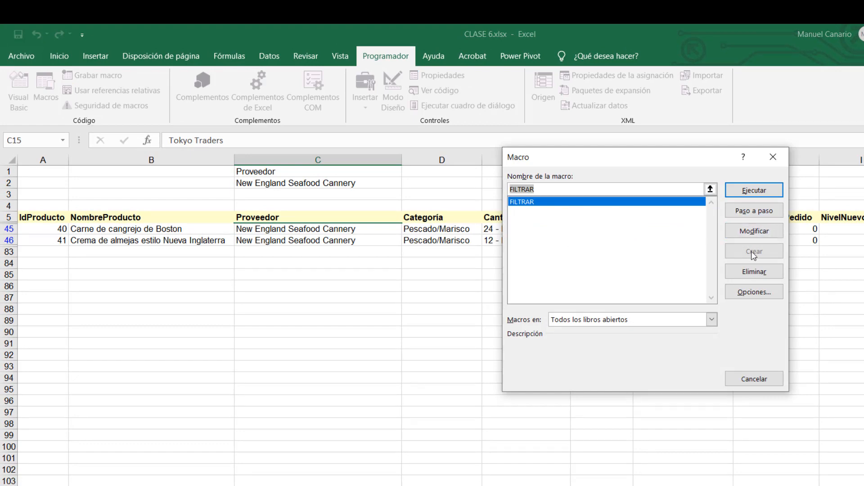
{"action": "left_click_drag", "start_coordinate": [676, 161], "coordinate": [828, 287]}
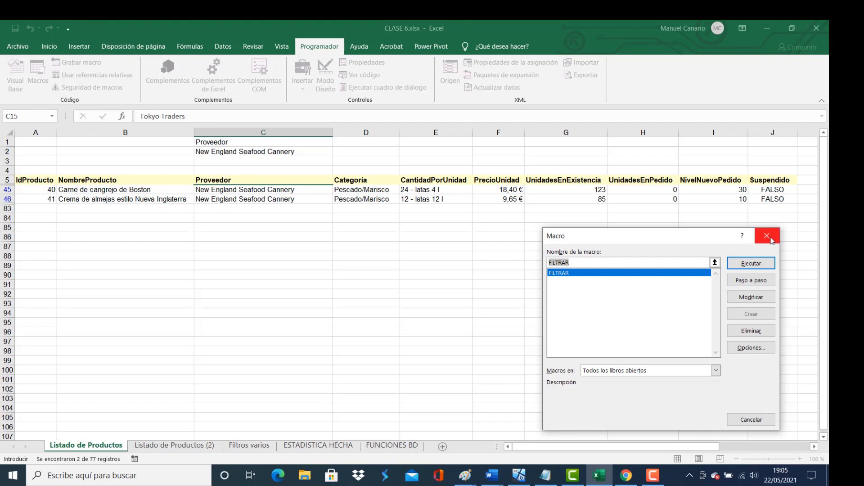
{"action": "left_click", "coordinate": [771, 240]}
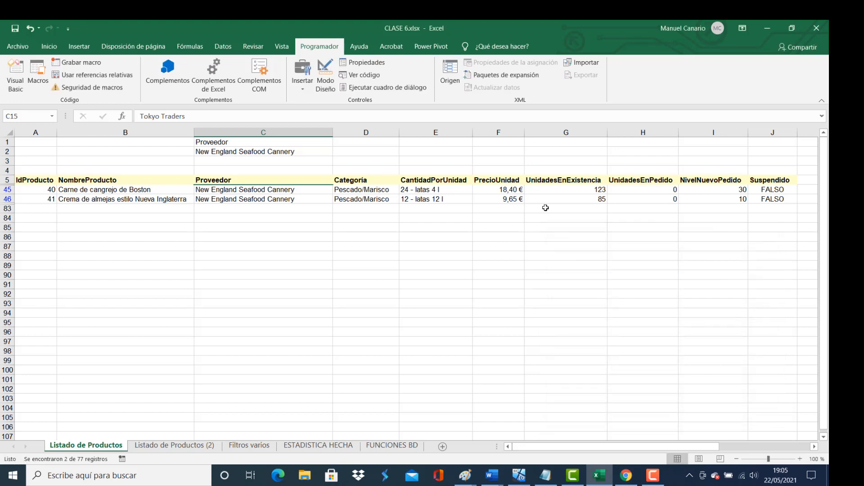
- Choose G'day, Mate from the supplier drop-down in criteria cell C2
{"action": "left_click", "coordinate": [304, 152]}
{"action": "left_click", "coordinate": [336, 153]}
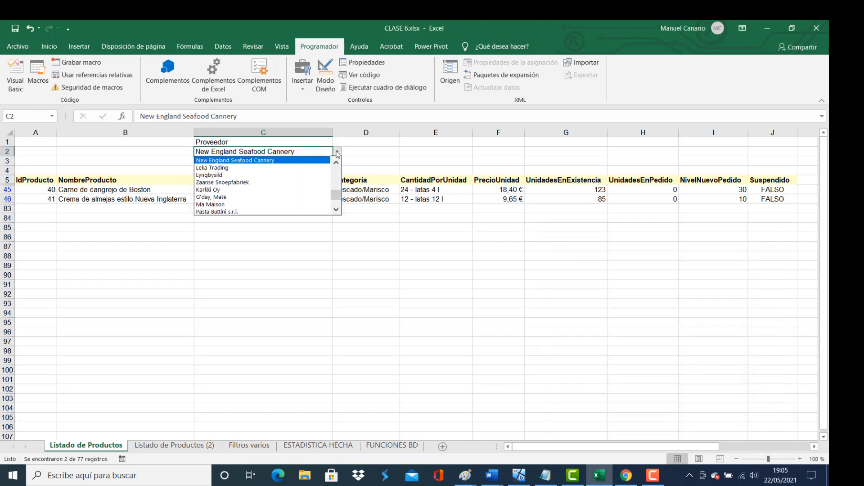
{"action": "left_click", "coordinate": [246, 201]}
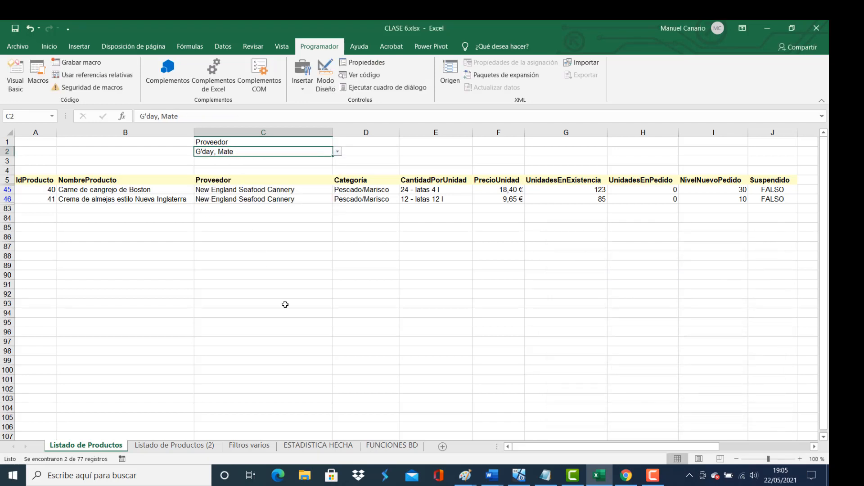
- Run the FILTRAR macro to refilter the product list by the supplier chosen in C2
{"action": "left_click", "coordinate": [221, 51]}
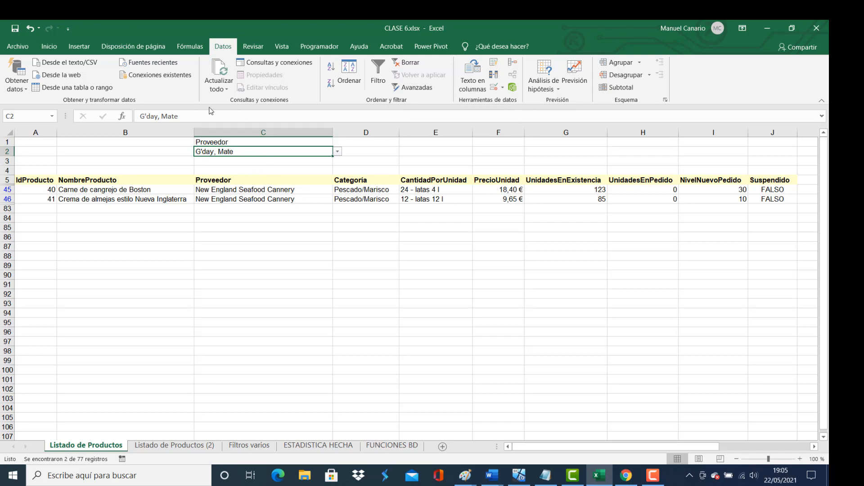
{"action": "left_click", "coordinate": [323, 47]}
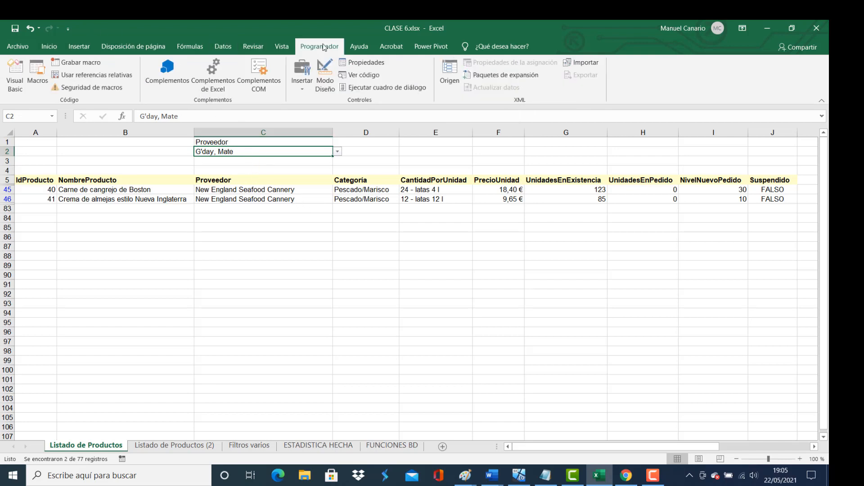
{"action": "left_click", "coordinate": [36, 73]}
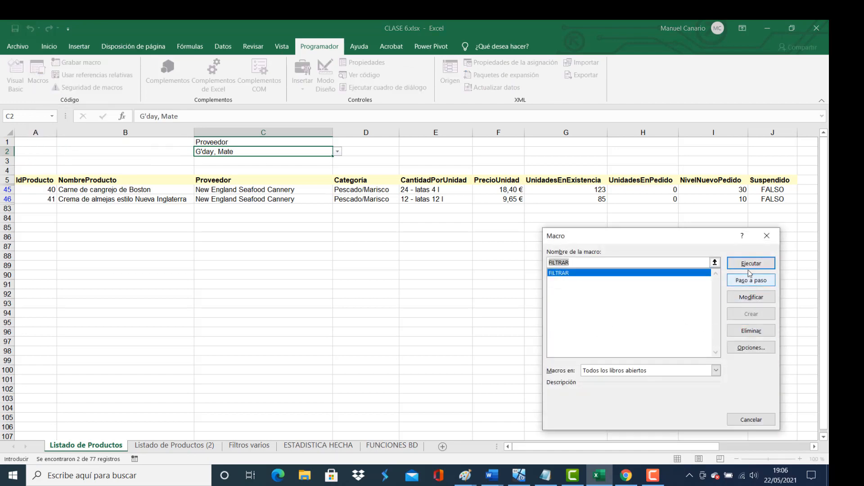
{"action": "left_click", "coordinate": [749, 264]}
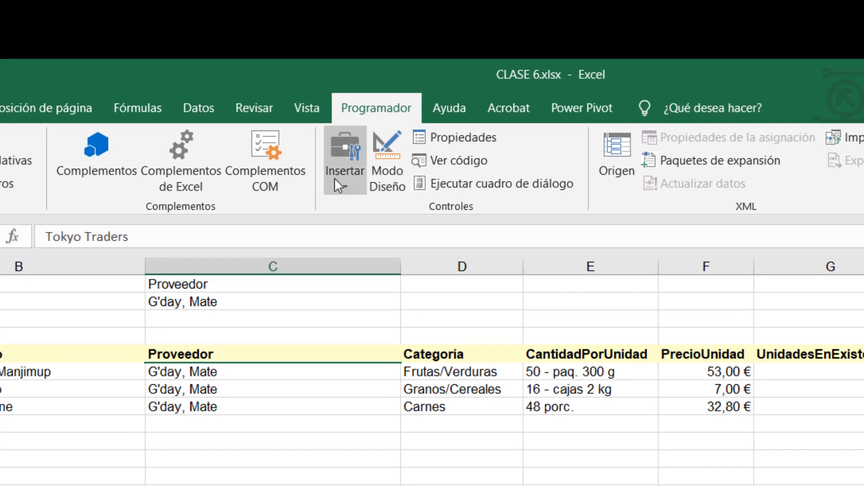
- Draw a form-control button over column D beside the supplier criteria cell and assign the FILTRAR macro to it
{"action": "left_click", "coordinate": [327, 150]}
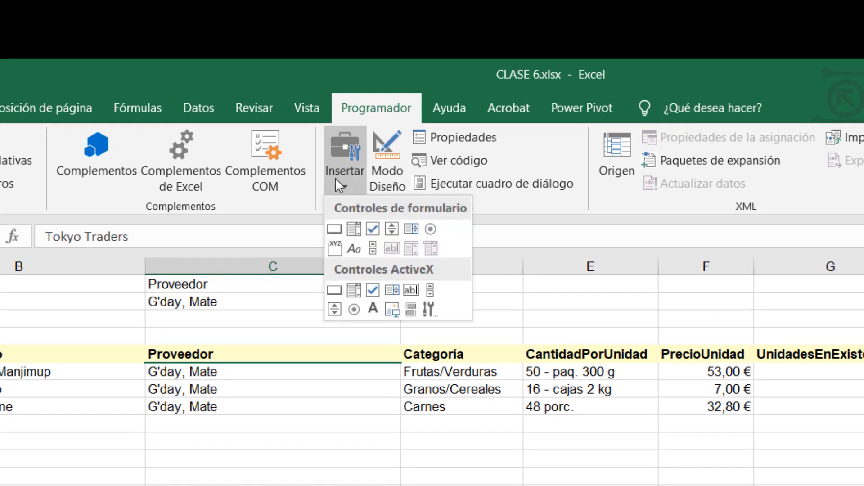
{"action": "left_click", "coordinate": [334, 230]}
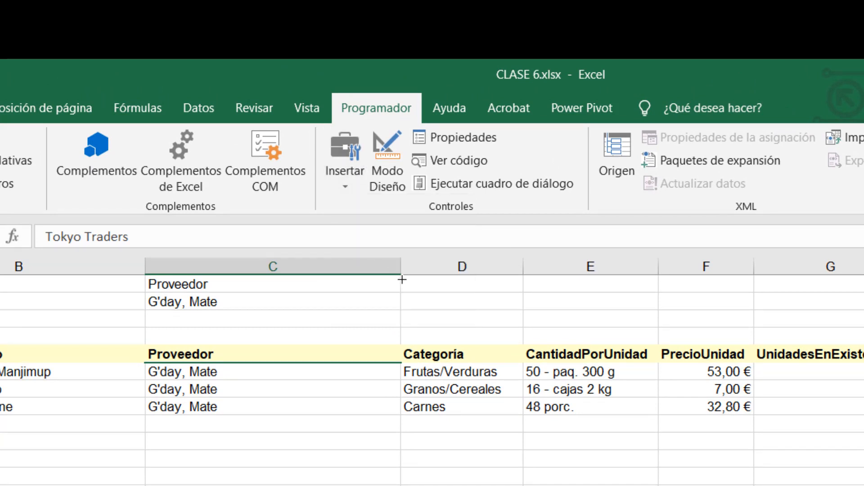
{"action": "left_click_drag", "start_coordinate": [402, 279], "coordinate": [529, 312]}
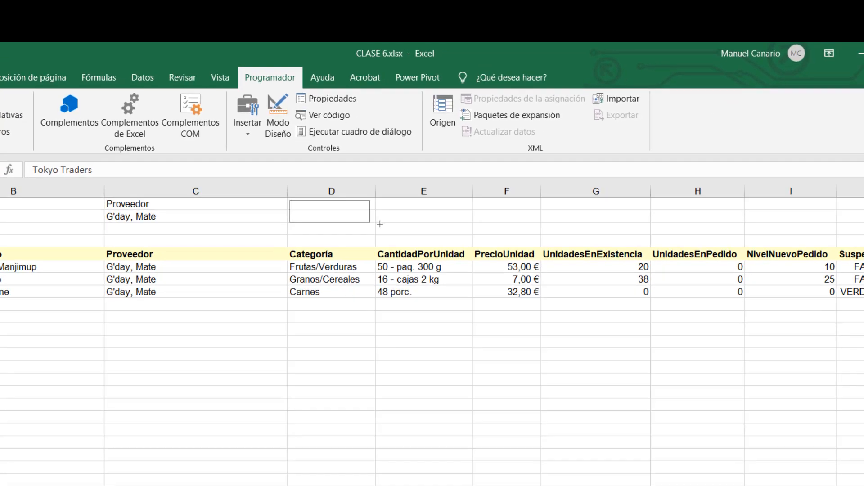
{"action": "left_click_drag", "start_coordinate": [380, 224], "coordinate": [380, 223]}
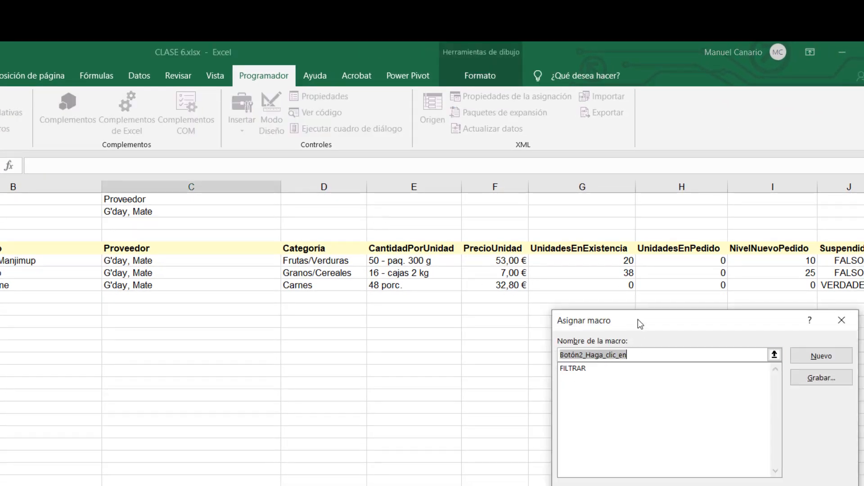
{"action": "left_click_drag", "start_coordinate": [639, 320], "coordinate": [330, 288]}
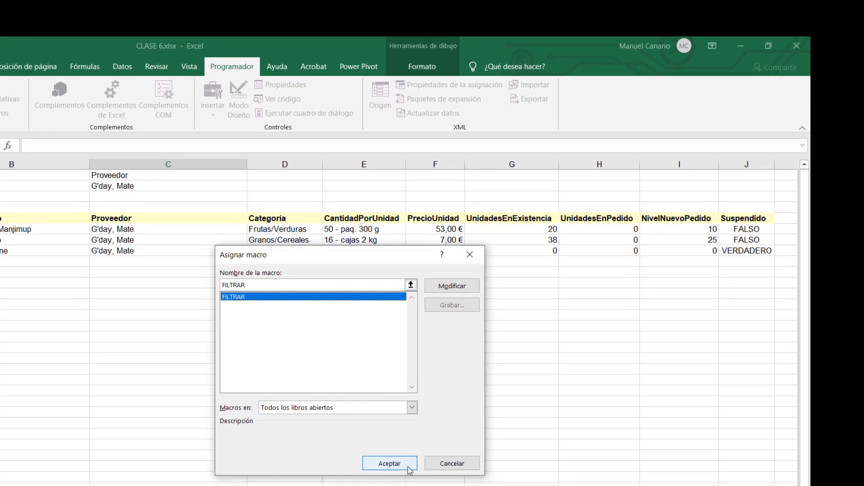
{"action": "left_click", "coordinate": [388, 465]}
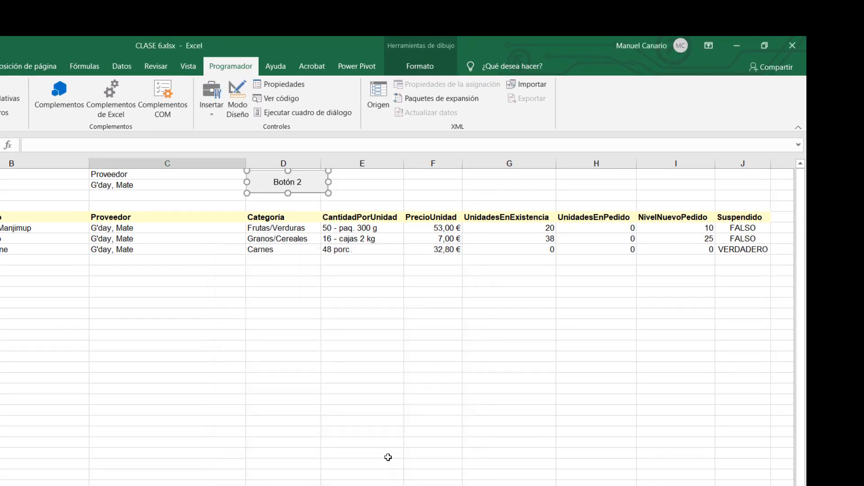
- Replace the new button's caption with FILTRAR and deselect the button
{"action": "left_click", "coordinate": [299, 182]}
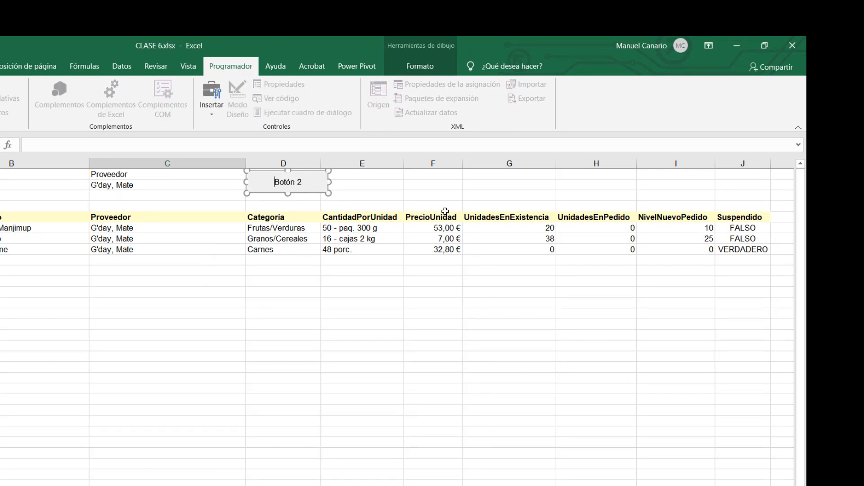
{"action": "key", "text": "BackSpace"}
{"action": "key", "text": "BackSpace"}
{"action": "key", "text": "BackSpace"}
{"action": "key", "text": "BackSpace"}
{"action": "key", "text": "BackSpace"}
{"action": "key", "text": "BackSpace"}
{"action": "key", "text": "BackSpace"}
{"action": "type", "text": "FILTRAR"}
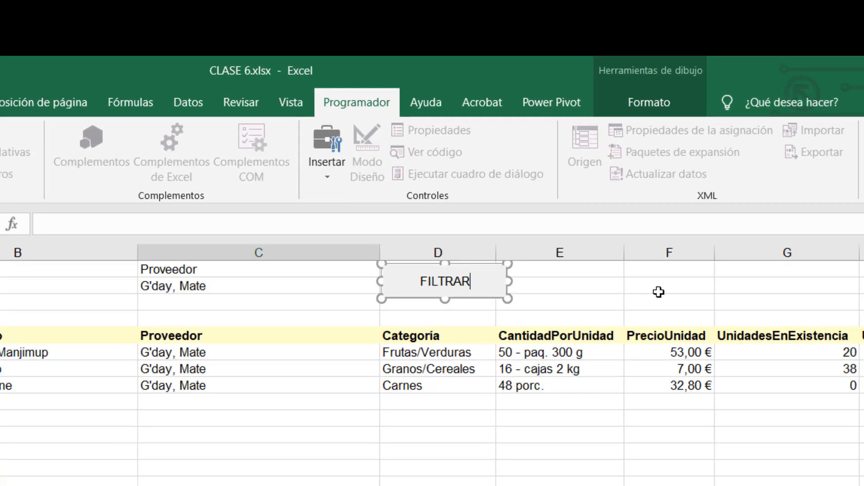
{"action": "left_click", "coordinate": [428, 189]}
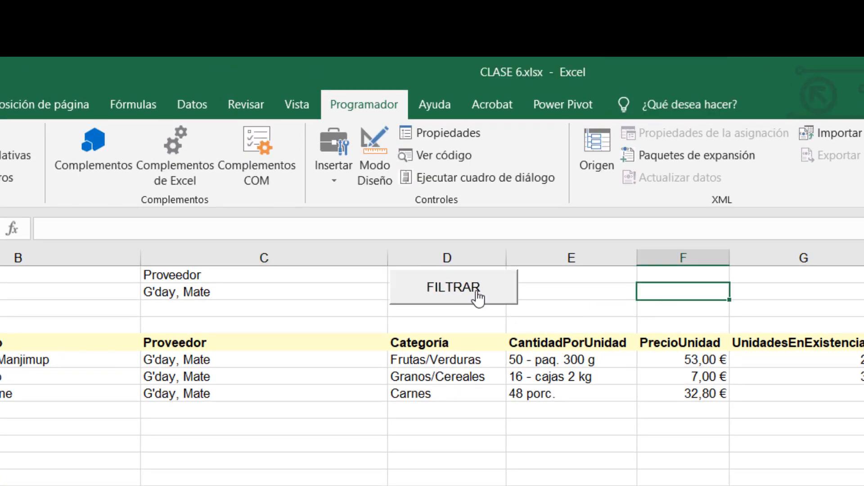
- Choose Escargots Nouveaux as the supplier in C2 and filter the list with the FILTRAR button
{"action": "left_click", "coordinate": [299, 298]}
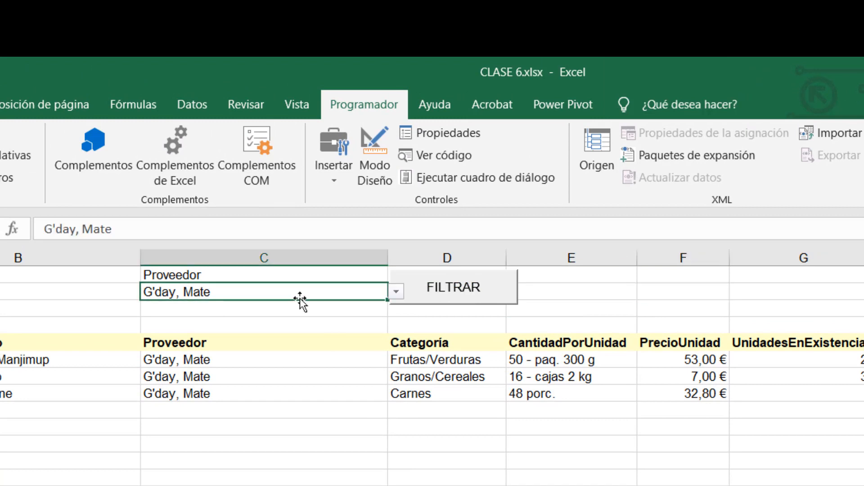
{"action": "left_click", "coordinate": [399, 294]}
{"action": "left_click", "coordinate": [270, 375]}
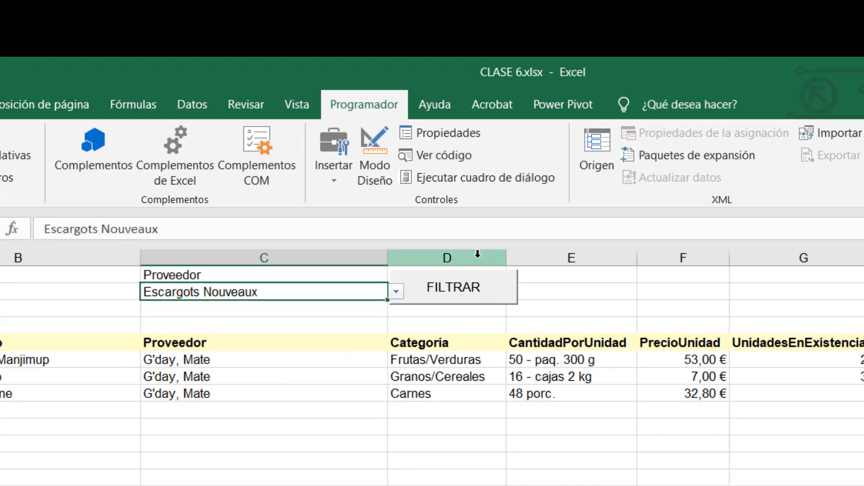
{"action": "left_click", "coordinate": [454, 295]}
- Choose another supplier further up the C2 drop-down list and refilter the products with the FILTRAR button
{"action": "left_click", "coordinate": [328, 293]}
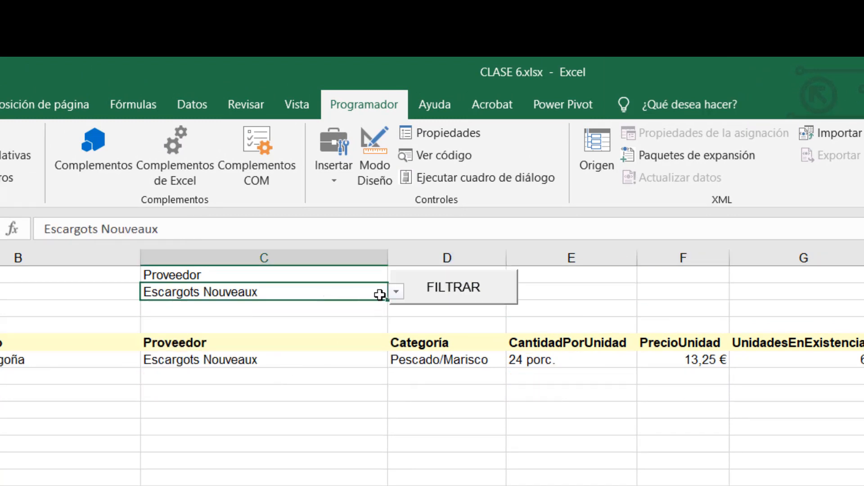
{"action": "left_click", "coordinate": [396, 292]}
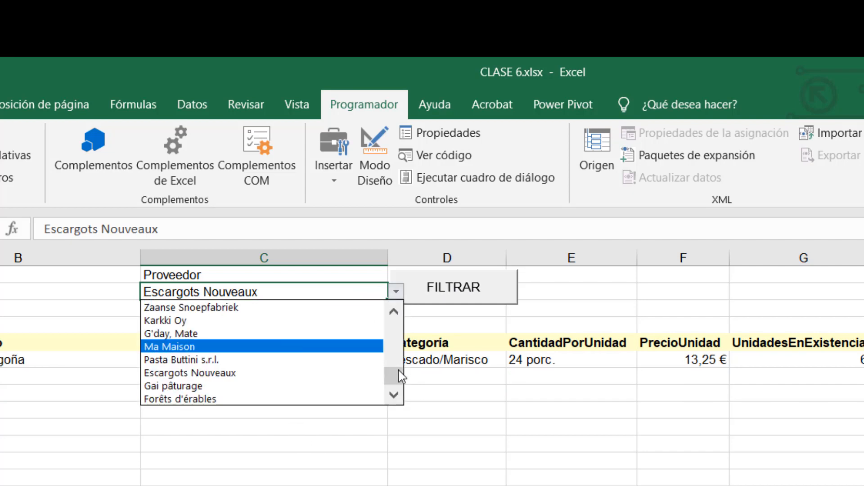
{"action": "left_click_drag", "start_coordinate": [402, 376], "coordinate": [395, 343]}
{"action": "left_click", "coordinate": [297, 335]}
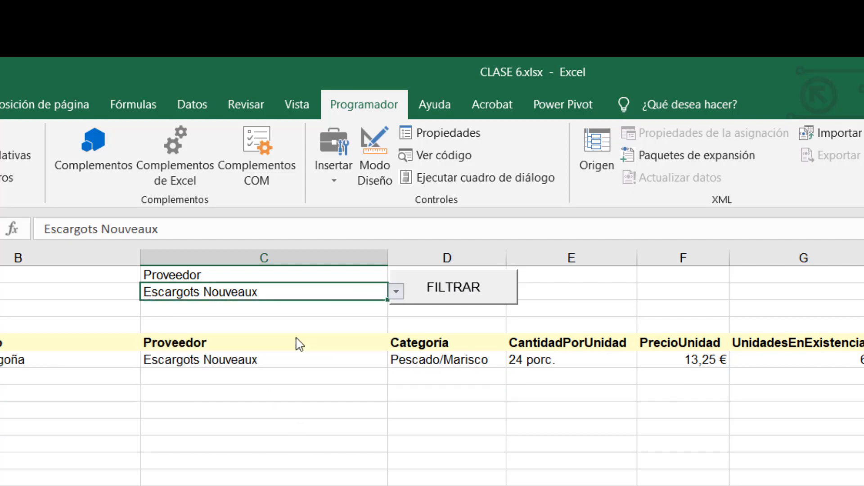
{"action": "left_click", "coordinate": [451, 296]}
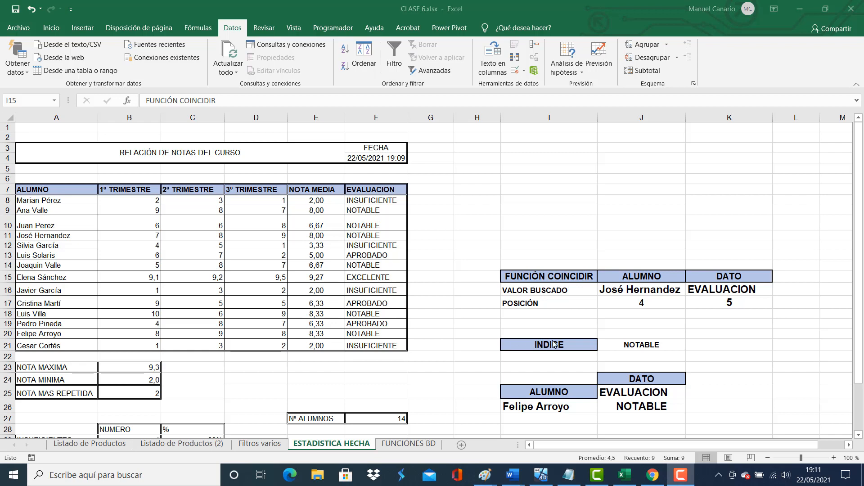
- On the ESTADISTICA HECHA sheet, move the FUNCIÓN COINCIDIR, ALUMNO and DATO header cells from I15:K15 to I6:K6
{"action": "left_click", "coordinate": [549, 275]}
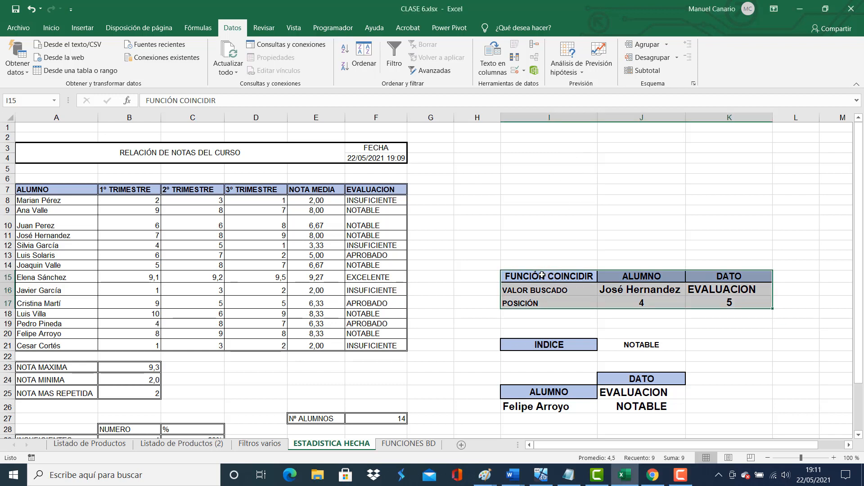
{"action": "left_click", "coordinate": [542, 275]}
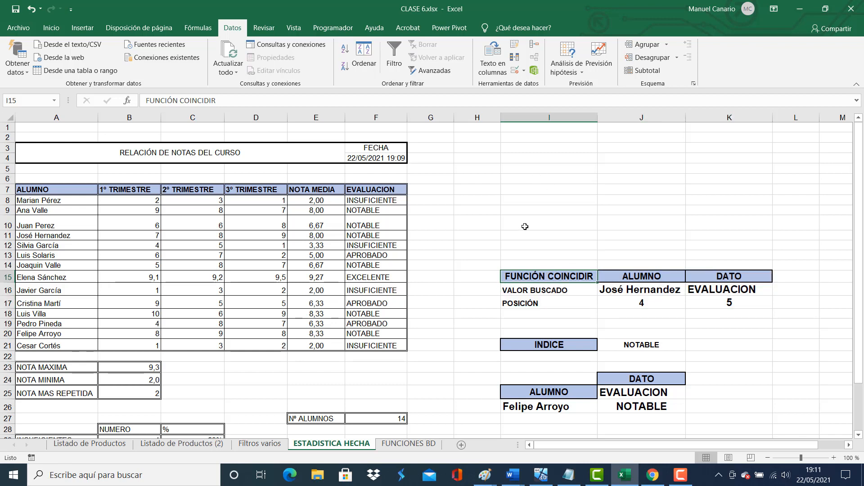
{"action": "left_click_drag", "start_coordinate": [547, 273], "coordinate": [703, 272]}
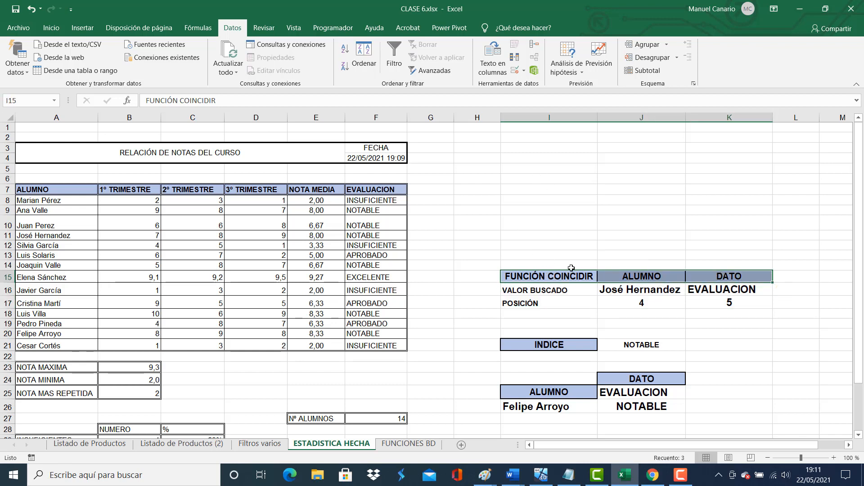
{"action": "left_click_drag", "start_coordinate": [576, 273], "coordinate": [557, 181]}
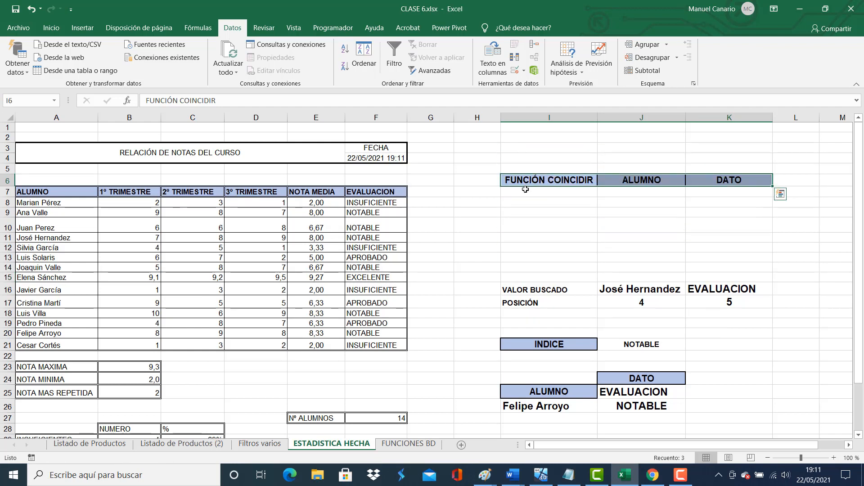
{"action": "left_click", "coordinate": [625, 179]}
{"action": "left_click", "coordinate": [727, 181]}
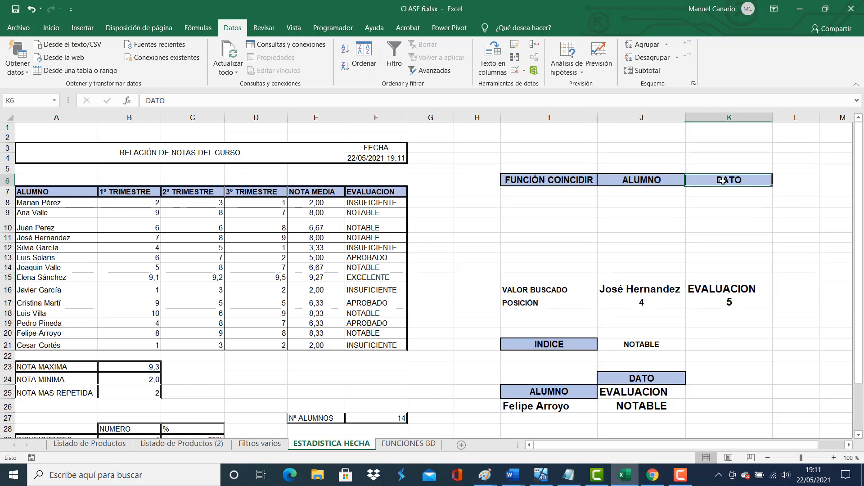
{"action": "left_click", "coordinate": [536, 180]}
{"action": "left_click", "coordinate": [621, 181]}
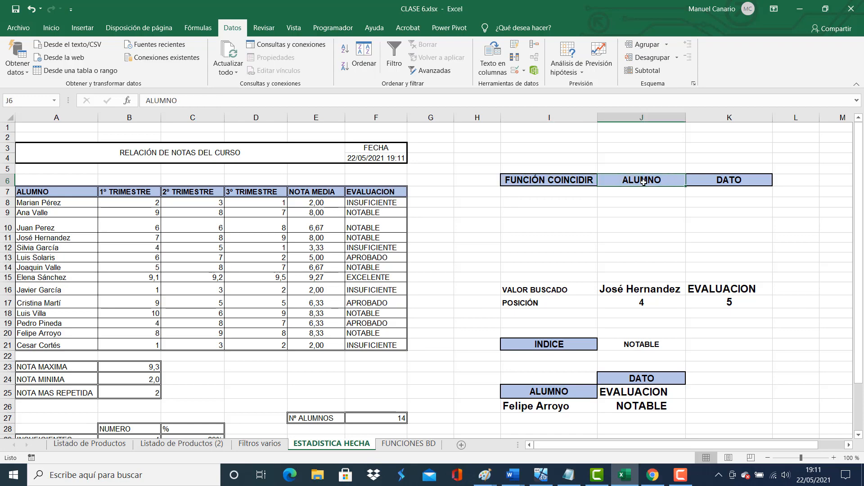
{"action": "left_click", "coordinate": [727, 182]}
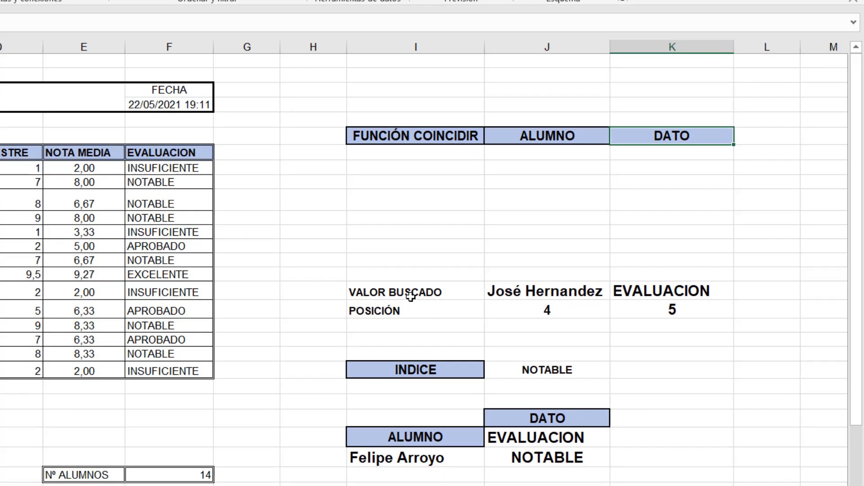
- Move the VALOR BUSCADO label to I7 and the searched student and EVALUACION cells from J16:K16 to J7:K7
{"action": "left_click", "coordinate": [545, 293]}
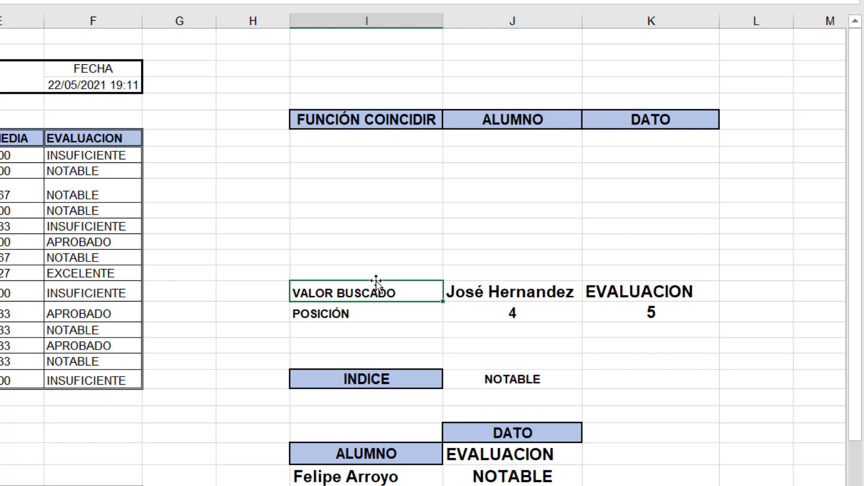
{"action": "left_click_drag", "start_coordinate": [376, 281], "coordinate": [374, 135]}
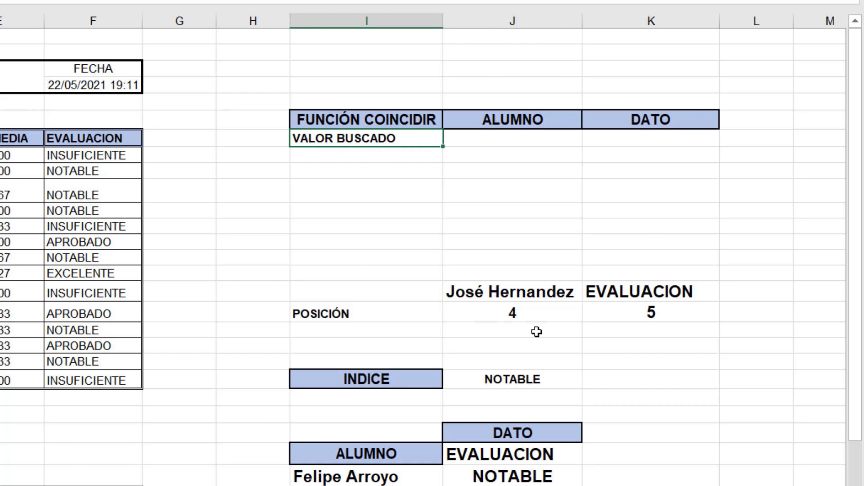
{"action": "left_click", "coordinate": [503, 296]}
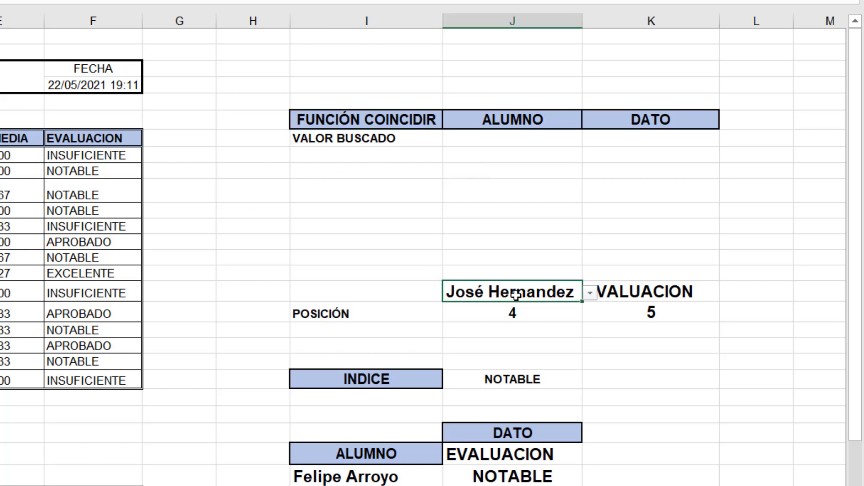
{"action": "left_click", "coordinate": [603, 292]}
{"action": "left_click", "coordinate": [578, 292]}
{"action": "left_click", "coordinate": [599, 292]}
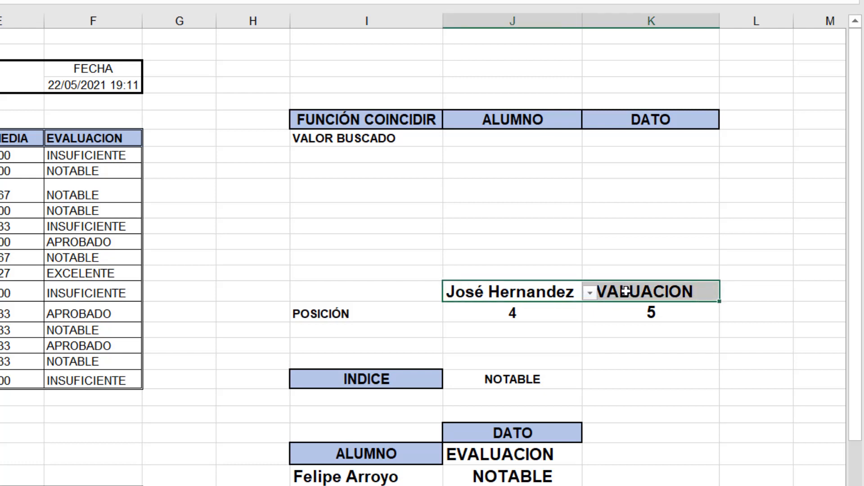
{"action": "left_click", "coordinate": [538, 291]}
{"action": "left_click", "coordinate": [614, 291]}
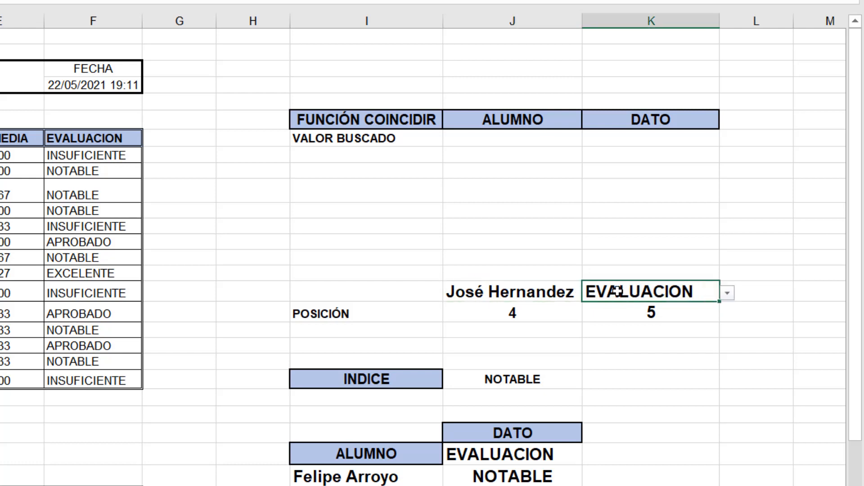
{"action": "left_click", "coordinate": [499, 293]}
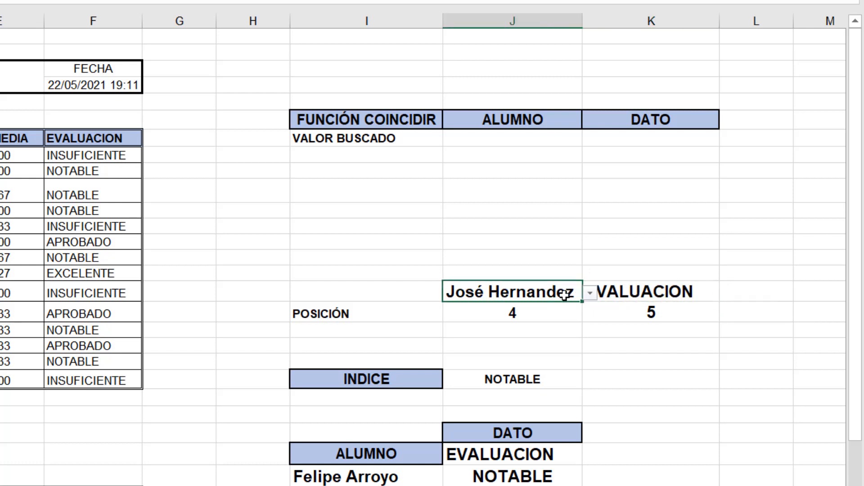
{"action": "left_click", "coordinate": [672, 289]}
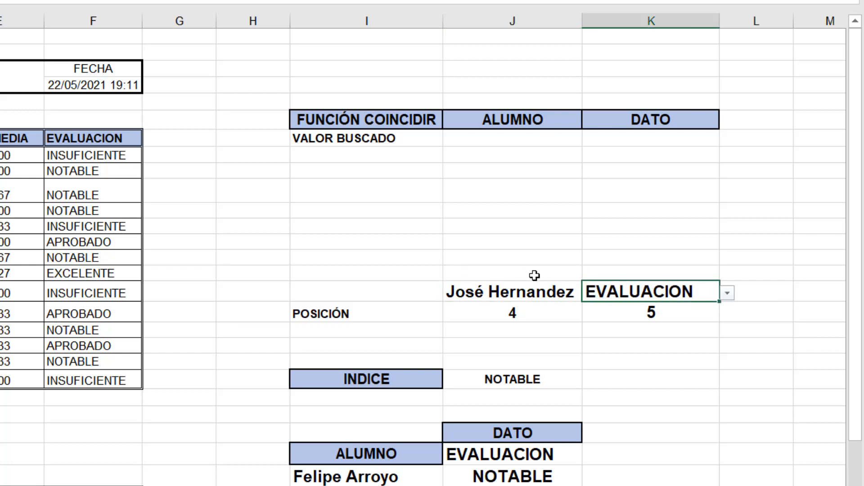
{"action": "left_click", "coordinate": [533, 290], "text": "shift"}
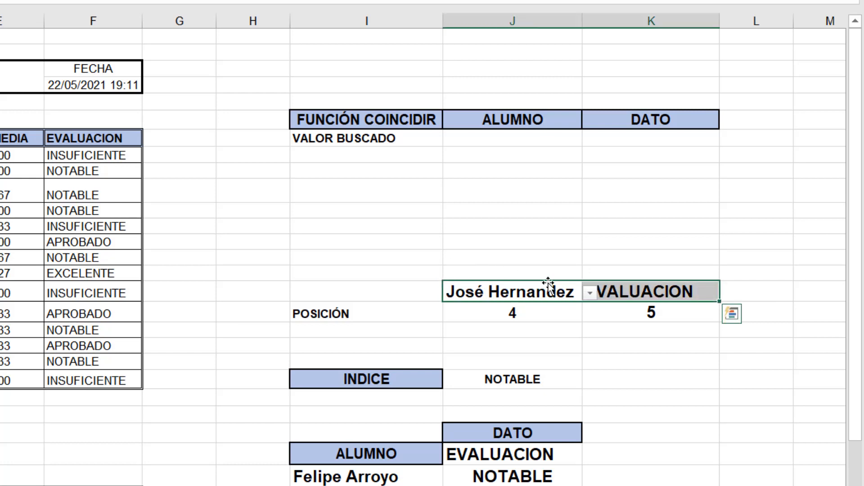
{"action": "left_click_drag", "start_coordinate": [546, 281], "coordinate": [528, 131]}
{"action": "left_click", "coordinate": [517, 194]}
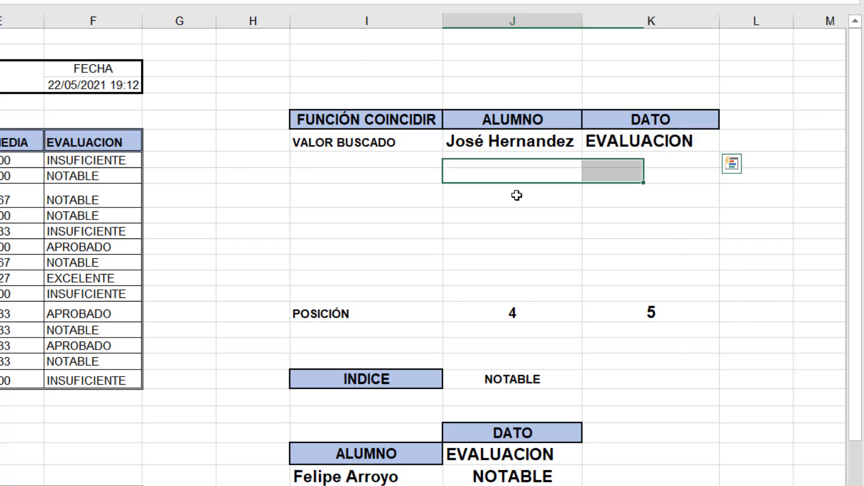
- Show the option lists of the searched student cell J7 and the DATO cell K7
{"action": "left_click", "coordinate": [523, 143]}
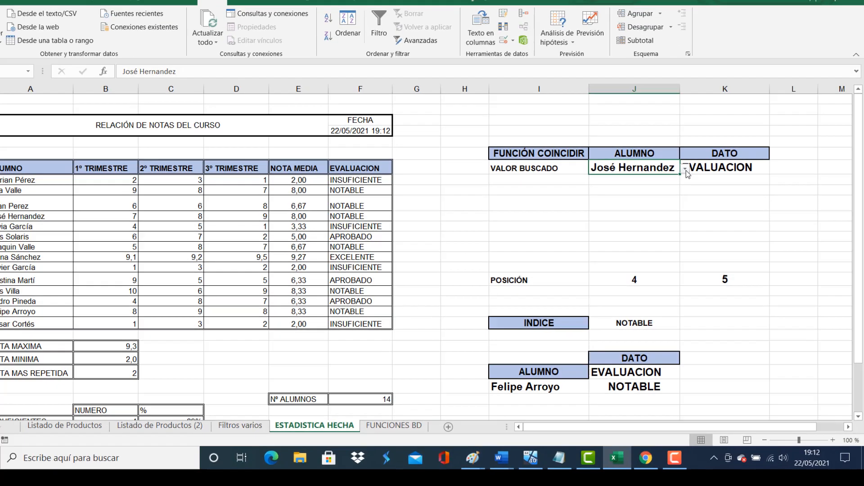
{"action": "left_click", "coordinate": [685, 168]}
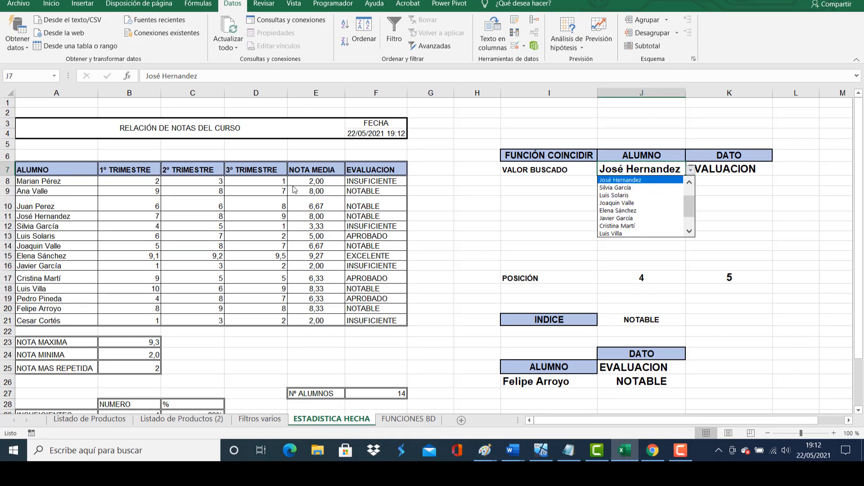
{"action": "left_click", "coordinate": [769, 169]}
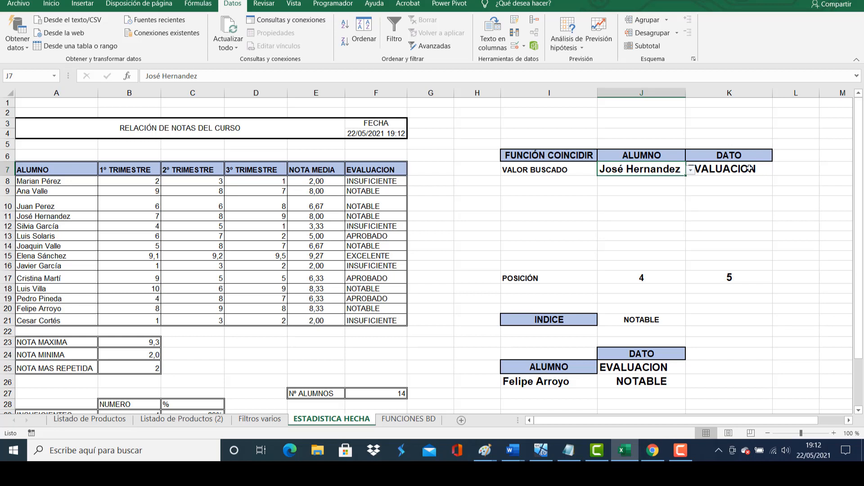
{"action": "left_click", "coordinate": [768, 168]}
{"action": "left_click", "coordinate": [779, 171]}
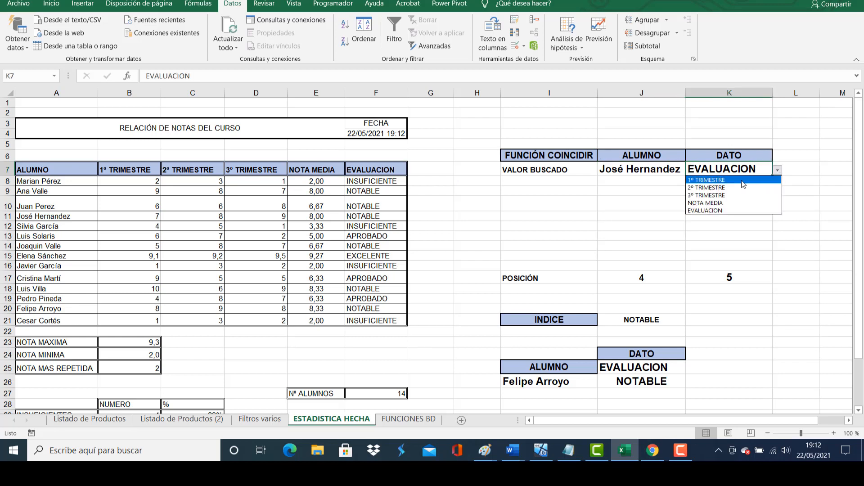
- Highlight the grade table headings in B7:F7, from 1º TRIMESTRE to EVALUACION, as the source of the DATO options
{"action": "left_click", "coordinate": [119, 174]}
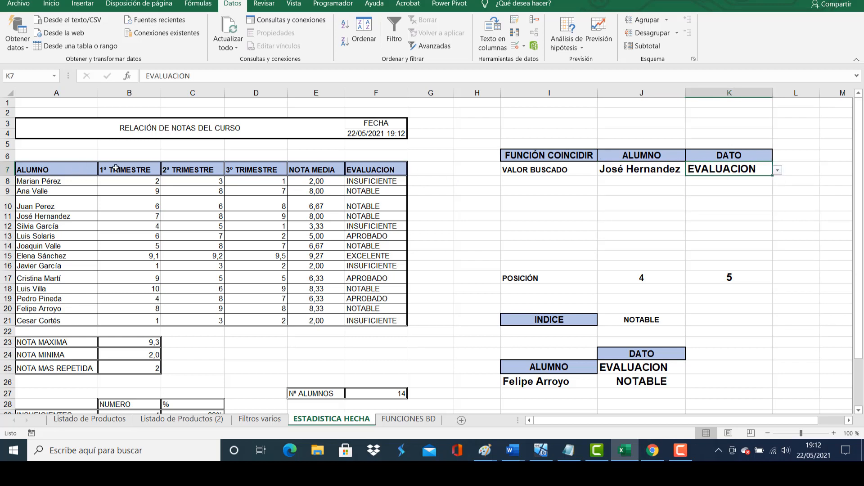
{"action": "left_click_drag", "start_coordinate": [118, 173], "coordinate": [371, 169]}
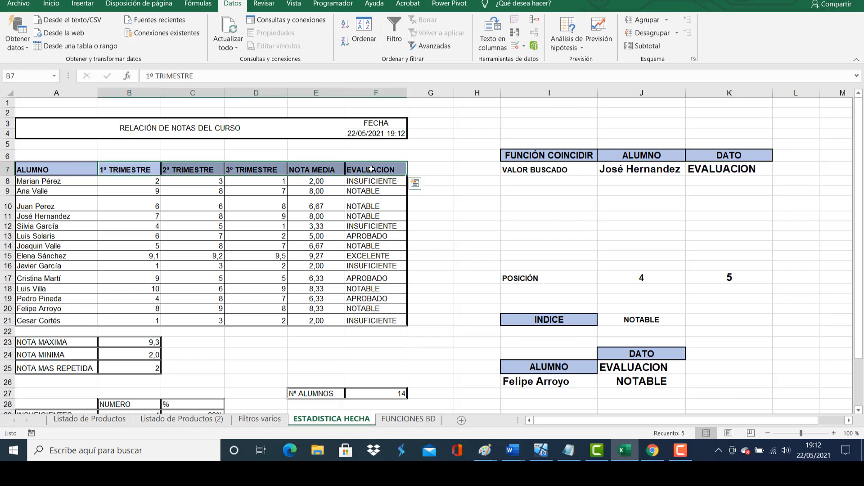
{"action": "left_click", "coordinate": [610, 206]}
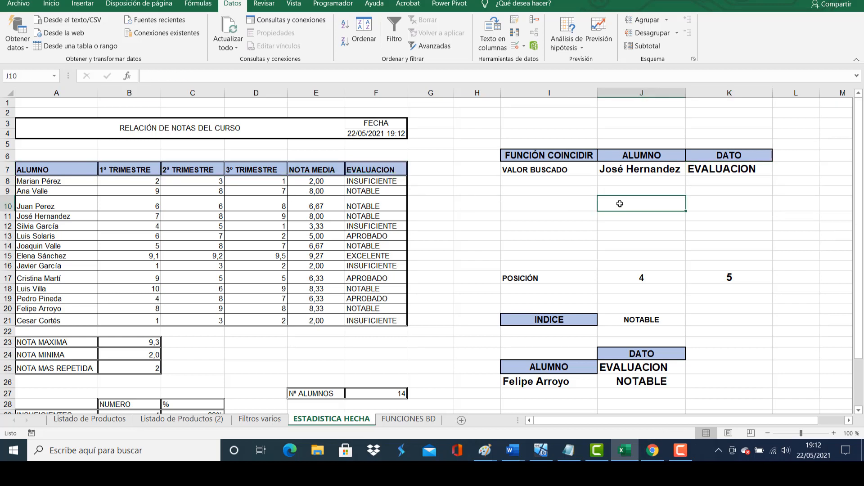
{"action": "double_click", "coordinate": [711, 170]}
{"action": "left_click", "coordinate": [741, 216]}
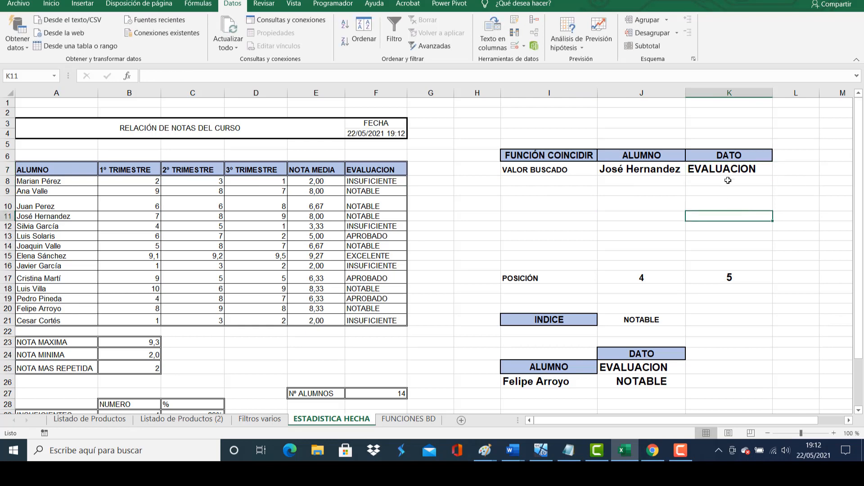
- Review the list source in the data validation settings of K7 and close them without changes
{"action": "left_click", "coordinate": [728, 176]}
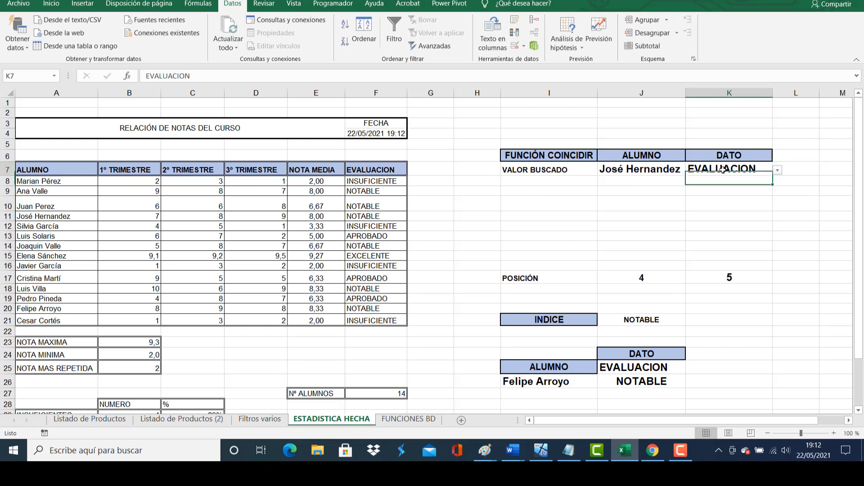
{"action": "left_click", "coordinate": [516, 47]}
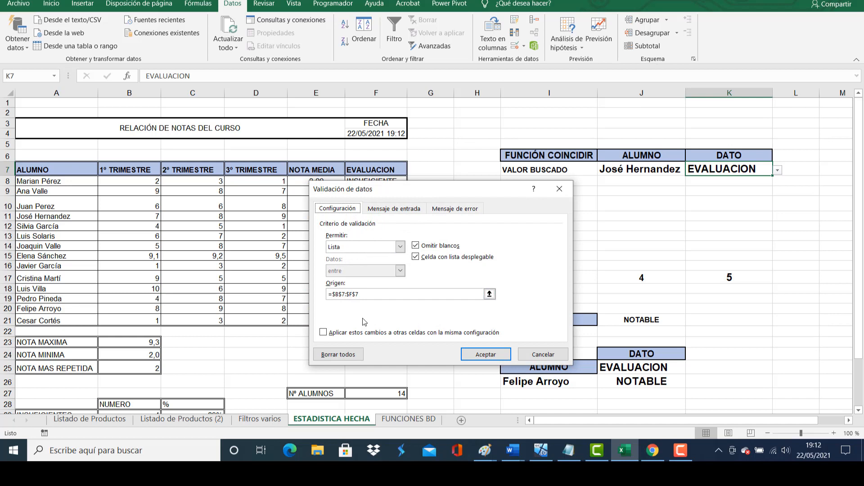
{"action": "left_click", "coordinate": [369, 295]}
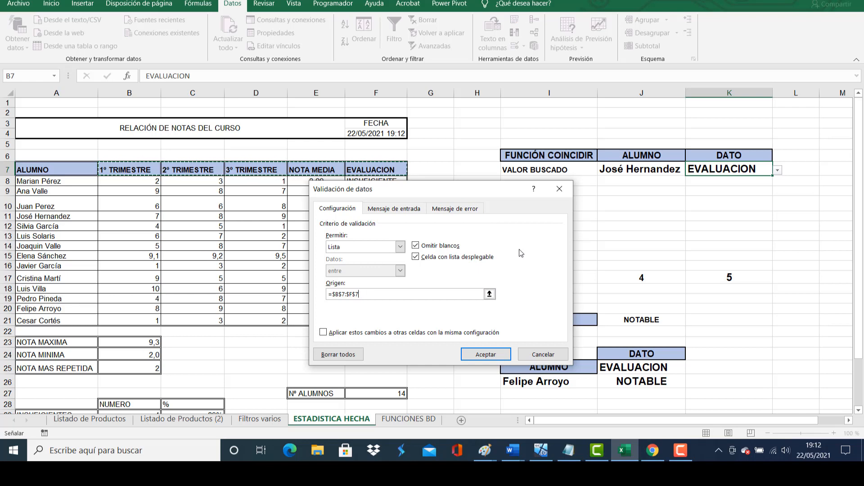
{"action": "left_click", "coordinate": [539, 356]}
- Choose the student listed in row 16 of the grade table as the searched value in J7
{"action": "left_click", "coordinate": [637, 171]}
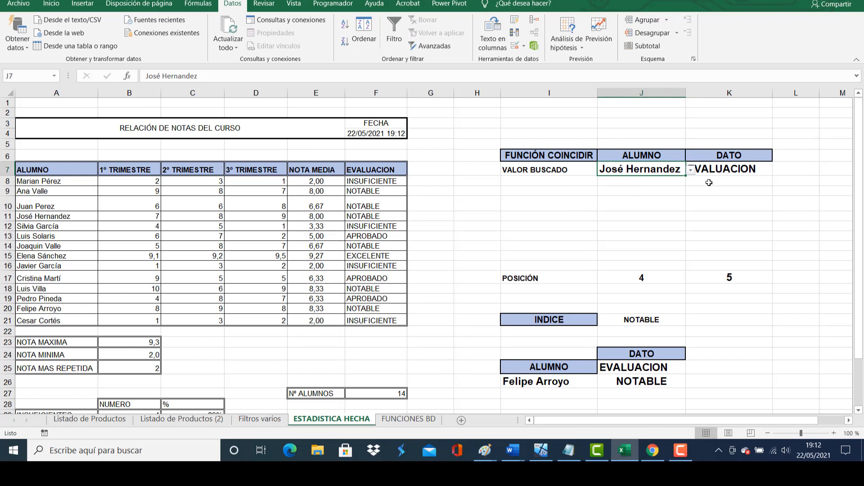
{"action": "left_click", "coordinate": [691, 171]}
{"action": "left_click", "coordinate": [630, 218]}
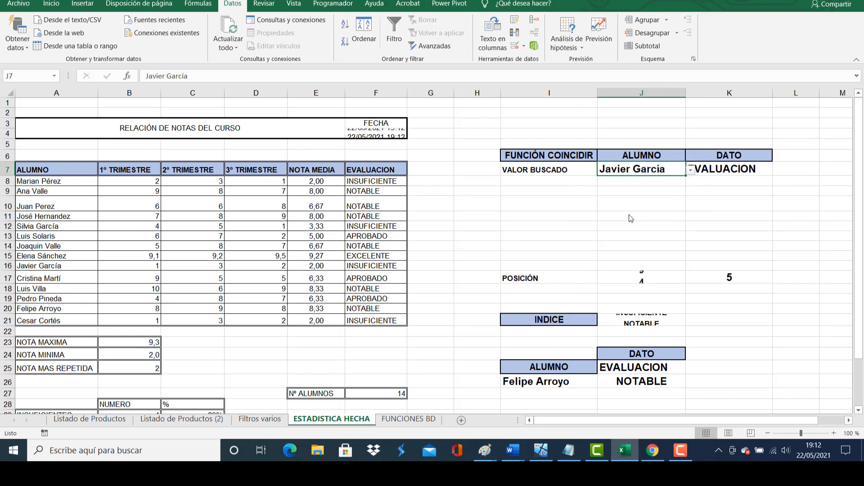
- Try 2º TRIMESTRE and 1º TRIMESTRE as the searched DATO in K7
{"action": "left_click", "coordinate": [749, 169]}
{"action": "left_click", "coordinate": [778, 171]}
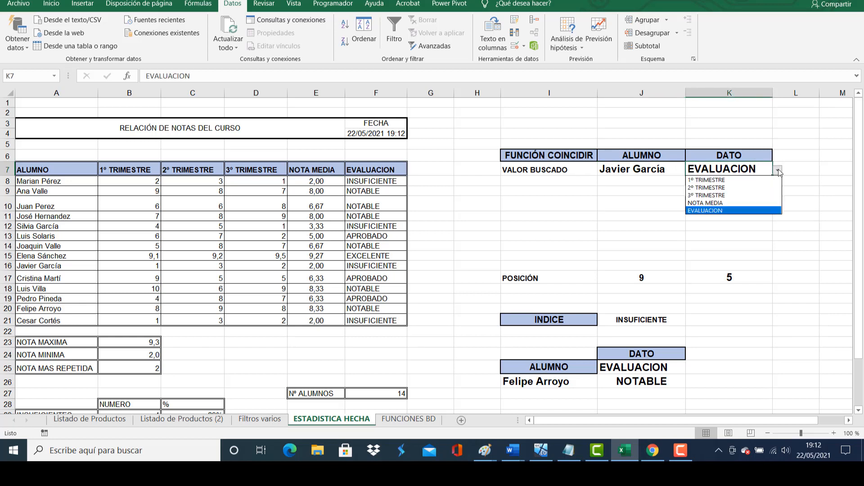
{"action": "left_click", "coordinate": [737, 194]}
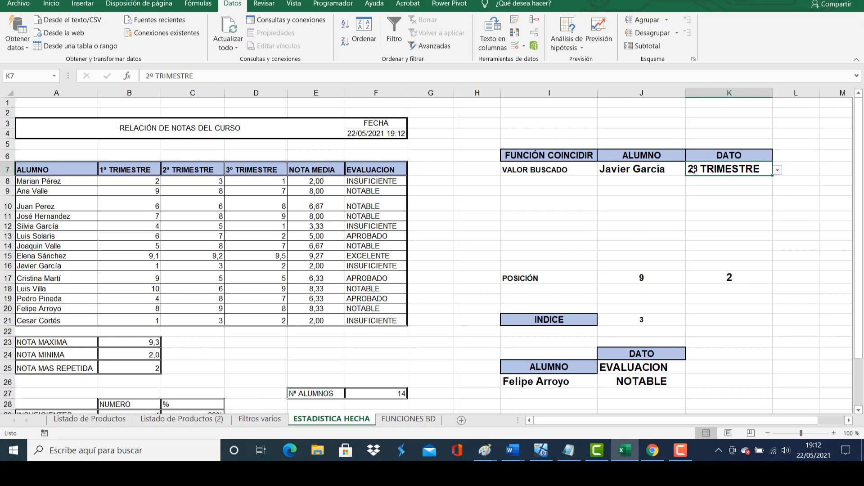
{"action": "left_click", "coordinate": [671, 169]}
{"action": "left_click", "coordinate": [716, 169]}
{"action": "left_click", "coordinate": [778, 170]}
{"action": "left_click", "coordinate": [736, 179]}
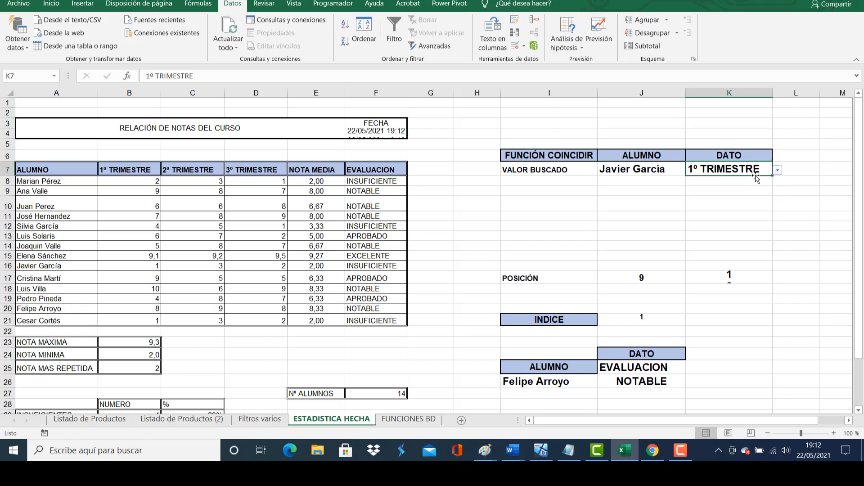
- Cycle K7 through 2º TRIMESTRE, 3º TRIMESTRE and NOTA MEDIA, returning it to EVALUACION
{"action": "left_click", "coordinate": [778, 170]}
{"action": "left_click", "coordinate": [738, 188]}
{"action": "left_click", "coordinate": [779, 171]}
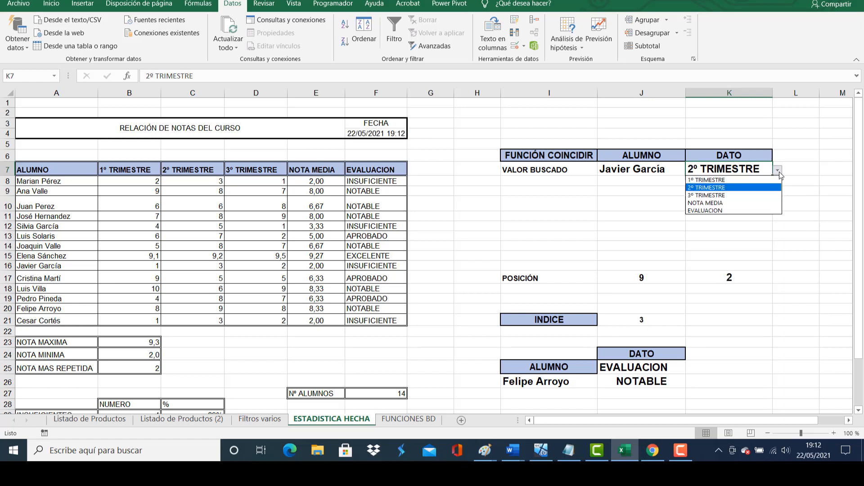
{"action": "left_click", "coordinate": [732, 195]}
{"action": "left_click", "coordinate": [778, 171]}
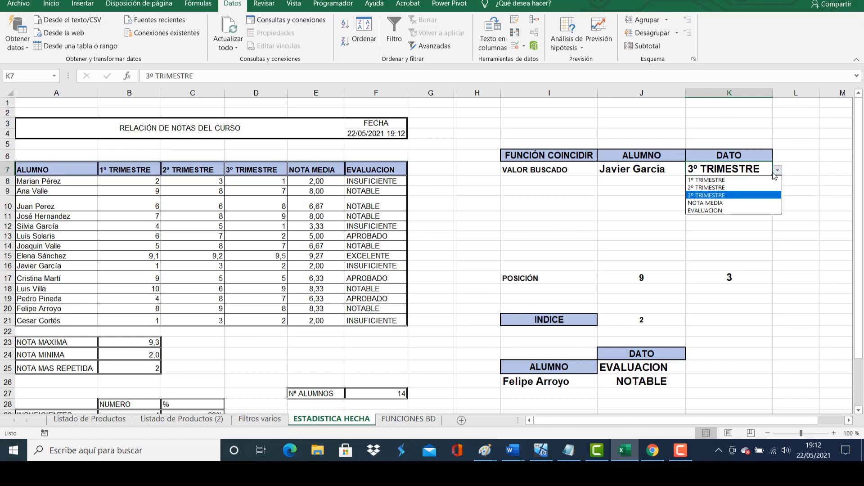
{"action": "left_click", "coordinate": [715, 203]}
{"action": "left_click", "coordinate": [778, 172]}
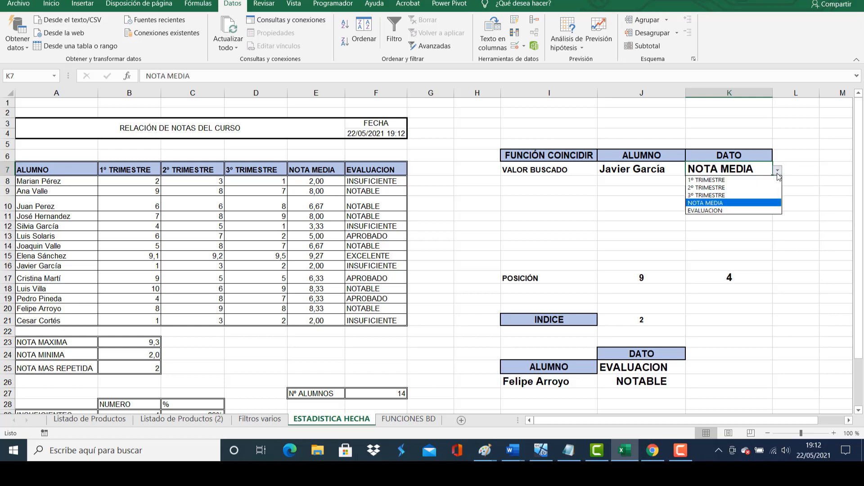
{"action": "left_click", "coordinate": [716, 210]}
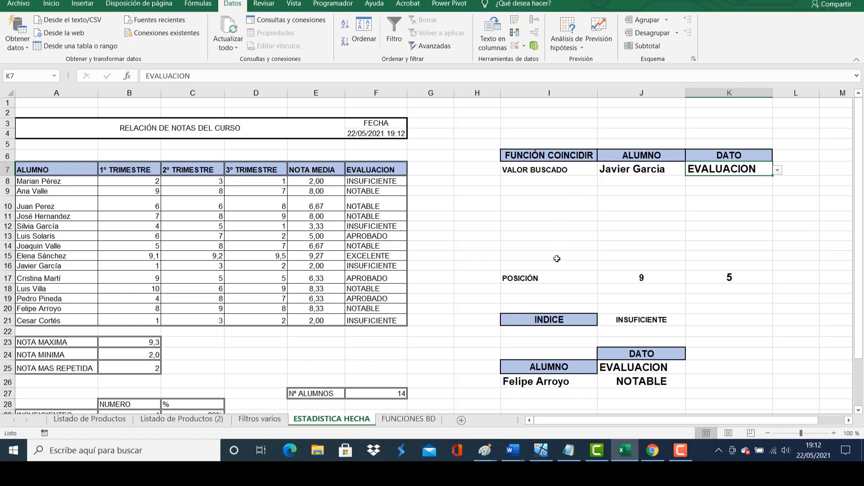
- Move the POSICIÓN label up to I10, below the VALOR BUSCADO row
{"action": "left_click", "coordinate": [570, 319]}
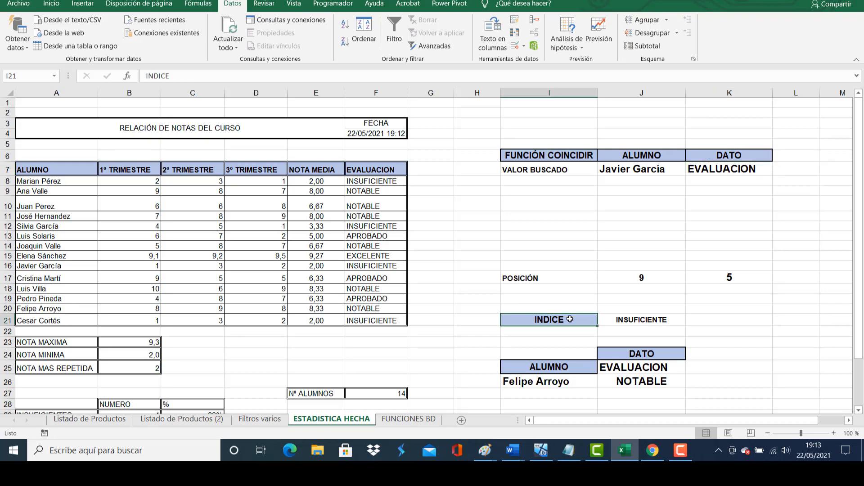
{"action": "left_click", "coordinate": [554, 280]}
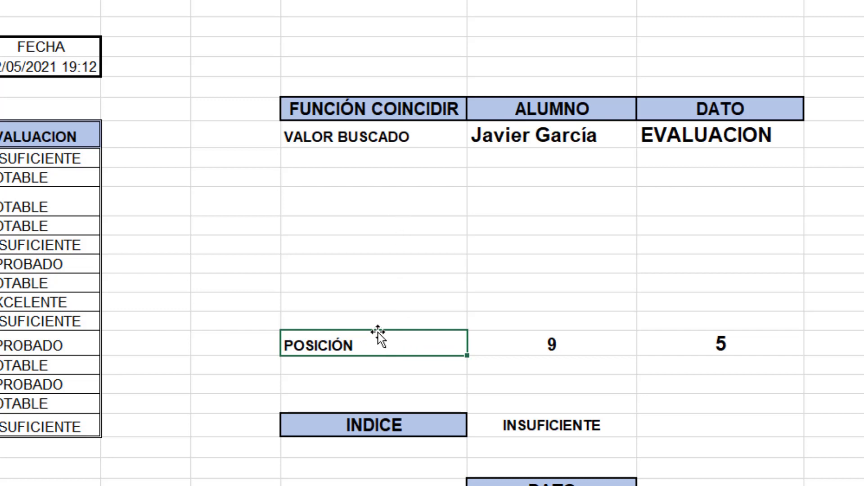
{"action": "left_click_drag", "start_coordinate": [378, 334], "coordinate": [371, 198]}
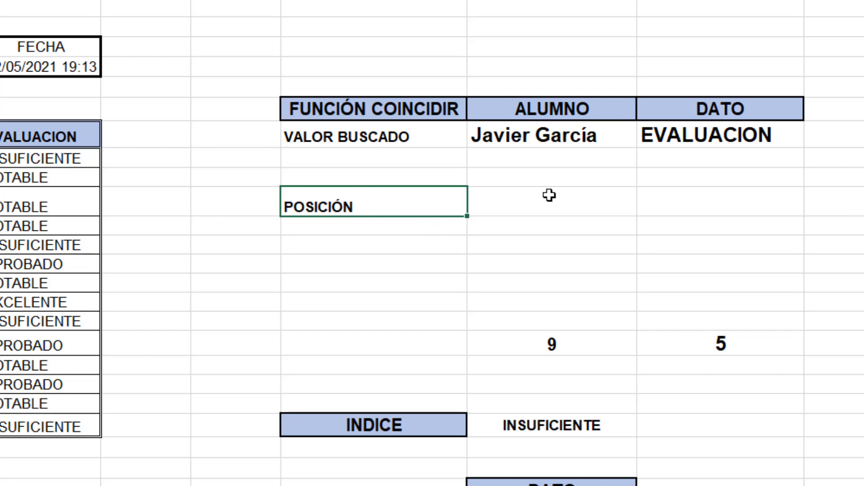
- Compare the existing position cells J17 and K17 with the empty cells J10 and K10 beside POSICIÓN
{"action": "left_click", "coordinate": [540, 344]}
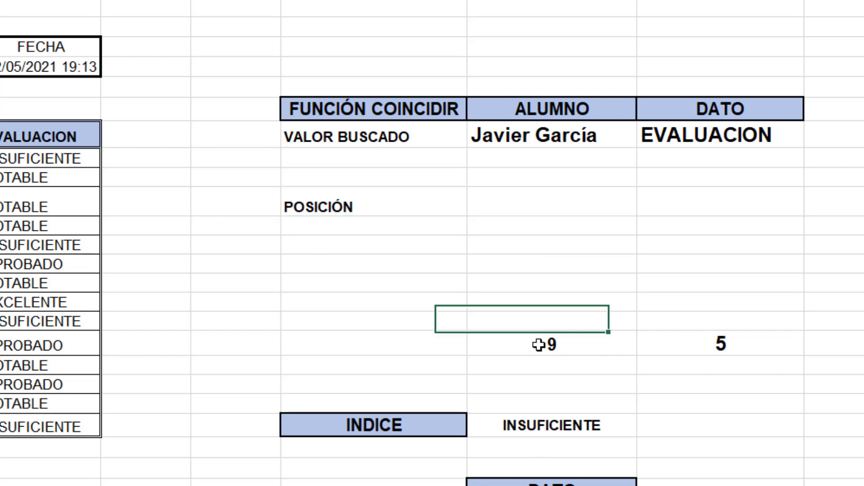
{"action": "left_click", "coordinate": [514, 196]}
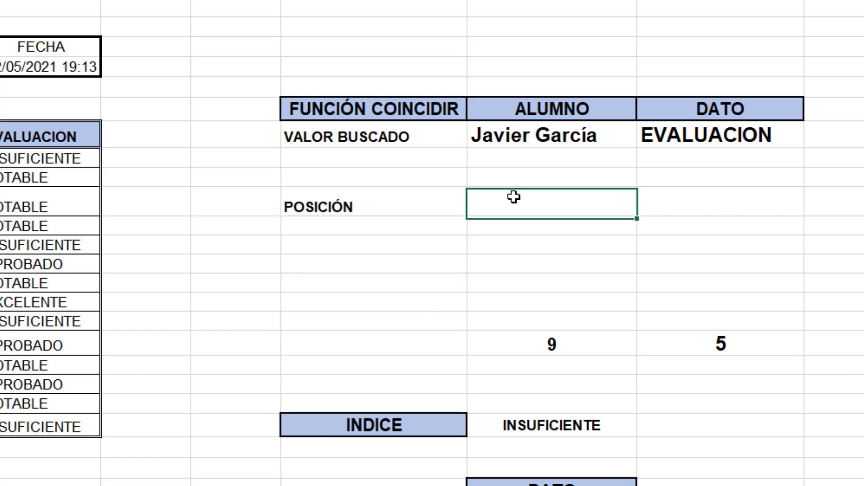
{"action": "left_click", "coordinate": [703, 207]}
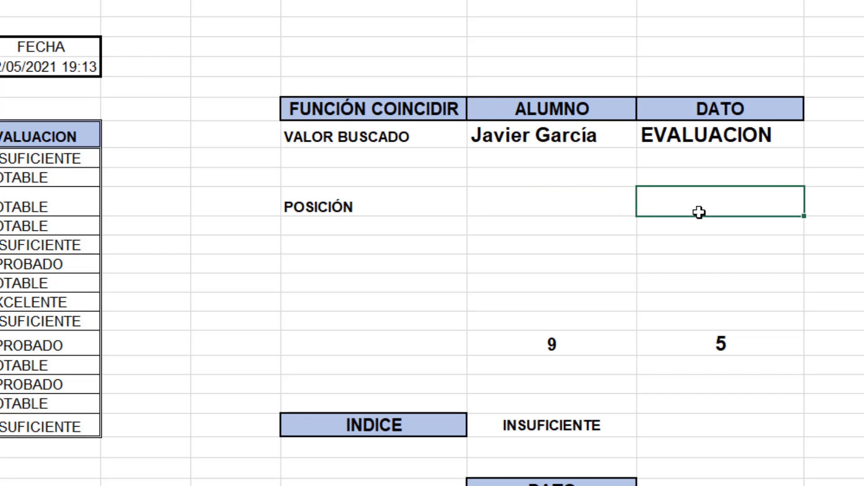
{"action": "left_click", "coordinate": [713, 345]}
{"action": "left_click", "coordinate": [707, 207]}
- Start a COINCIDIR formula in J10 with the searched student cell J7 as the lookup value
{"action": "left_click", "coordinate": [573, 202]}
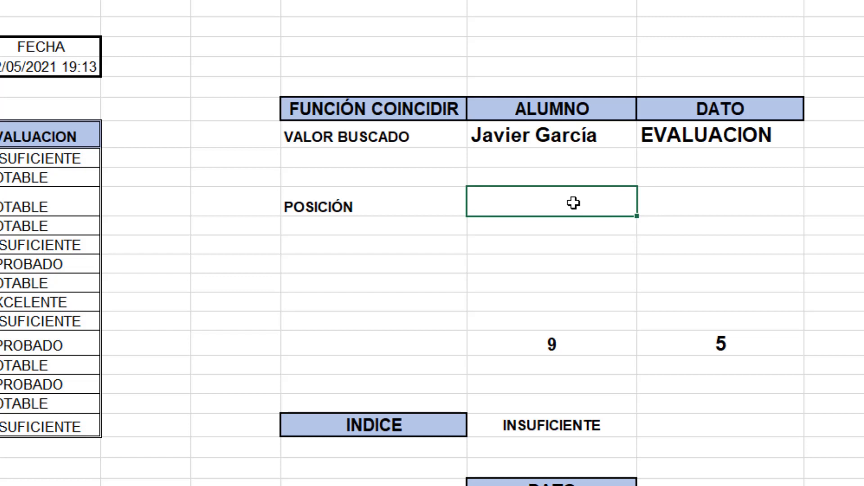
{"action": "type", "text": "=COINI"}
{"action": "key", "text": "BackSpace"}
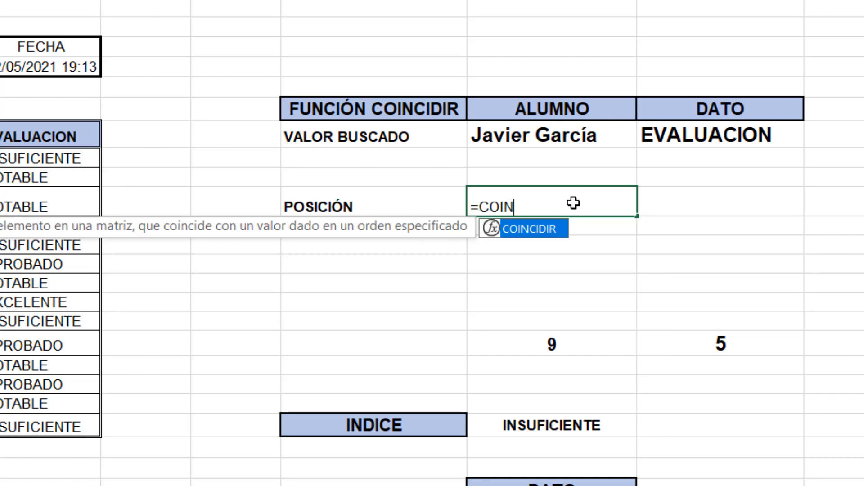
{"action": "type", "text": "CIDIR"}
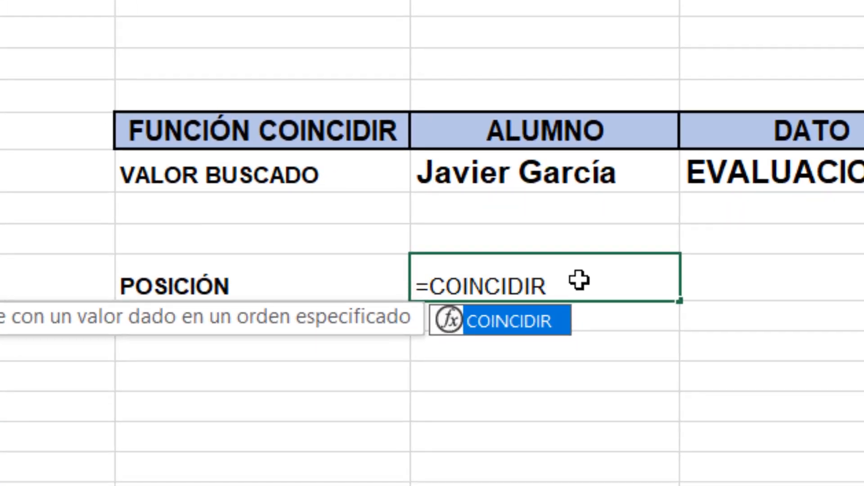
{"action": "type", "text": "("}
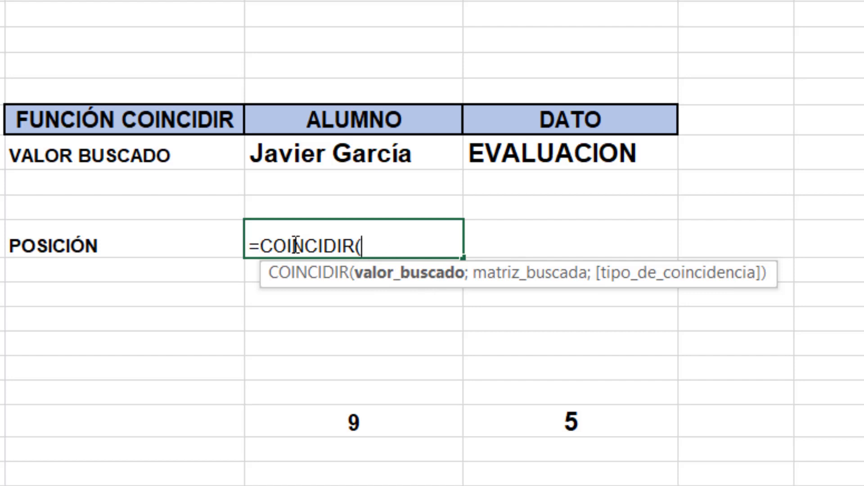
{"action": "left_click", "coordinate": [346, 157]}
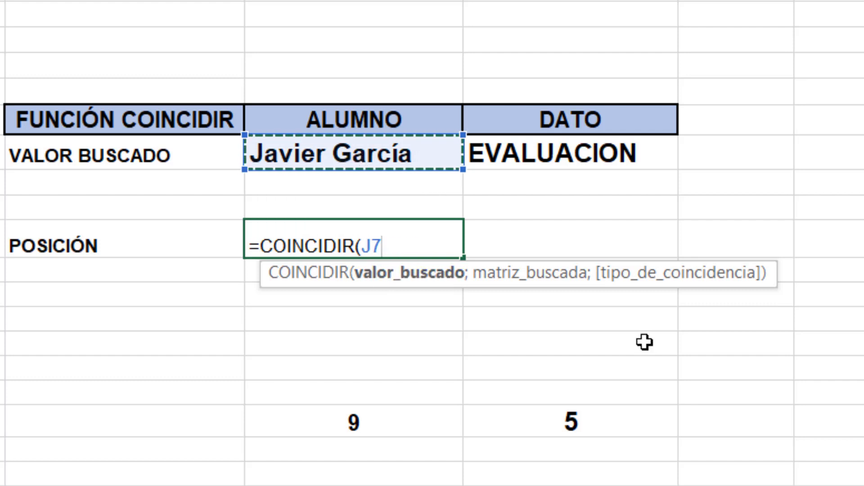
{"action": "type", "text": ";"}
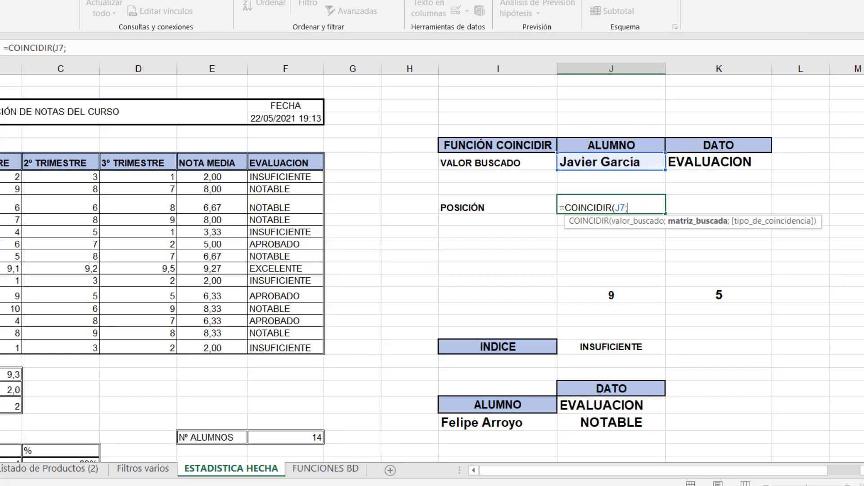
- Complete the COINCIDIR formula in J10 with A8:A21 as the lookup range and exact match 0
{"action": "left_click_drag", "start_coordinate": [54, 175], "coordinate": [90, 317]}
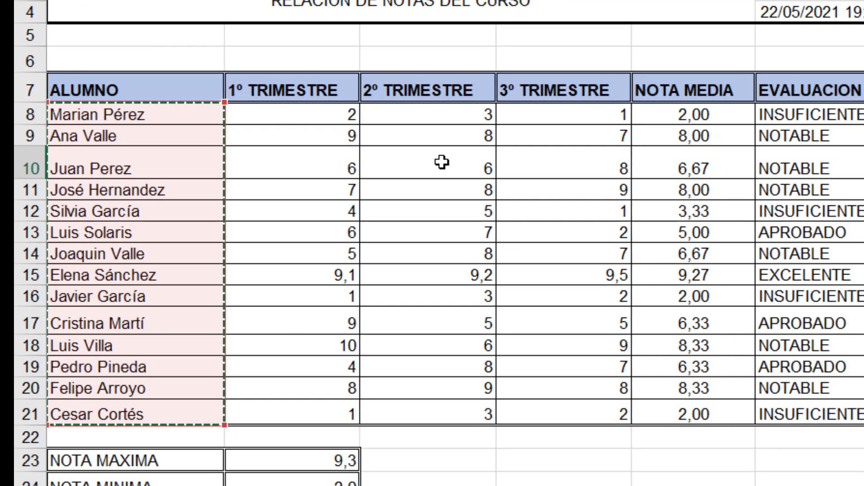
{"action": "type", "text": ";"}
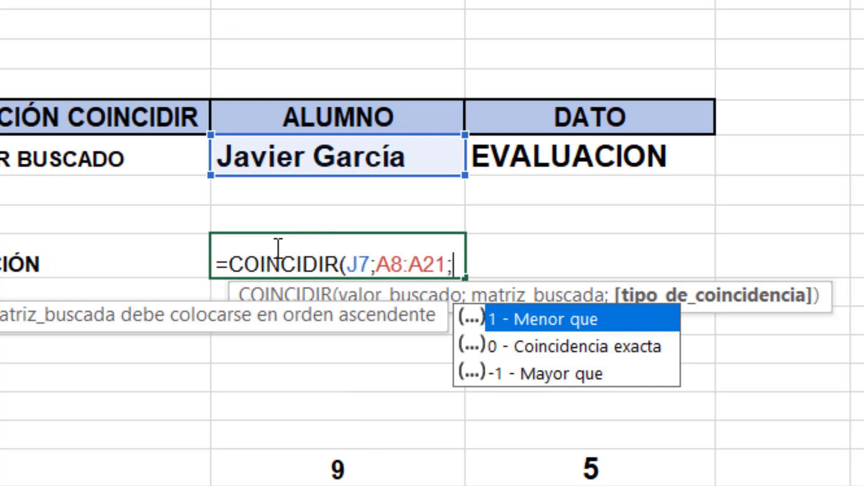
{"action": "double_click", "coordinate": [544, 346]}
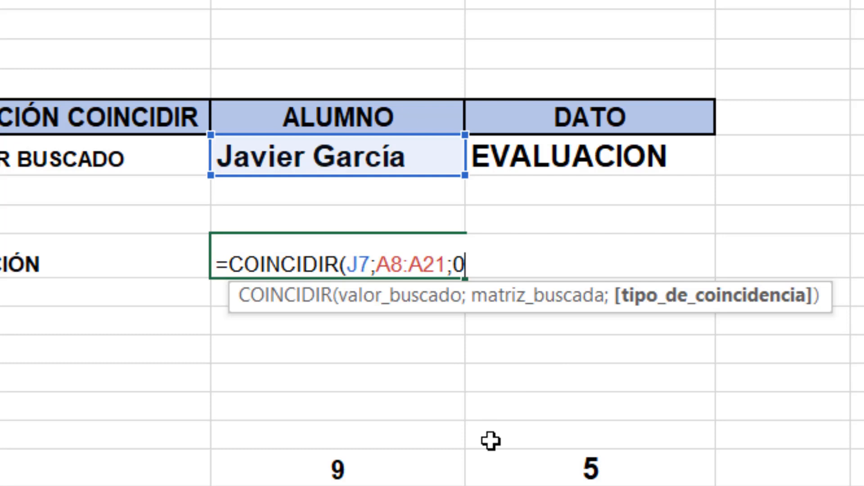
{"action": "type", "text": ")"}
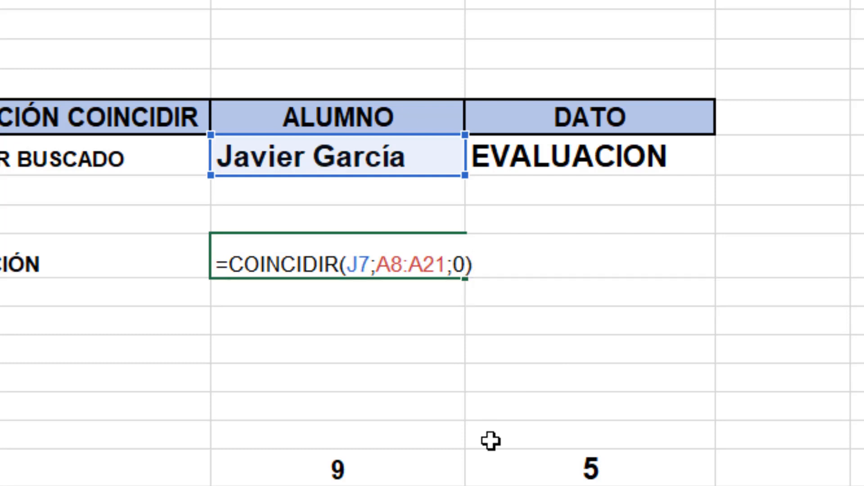
{"action": "key", "text": "Return"}
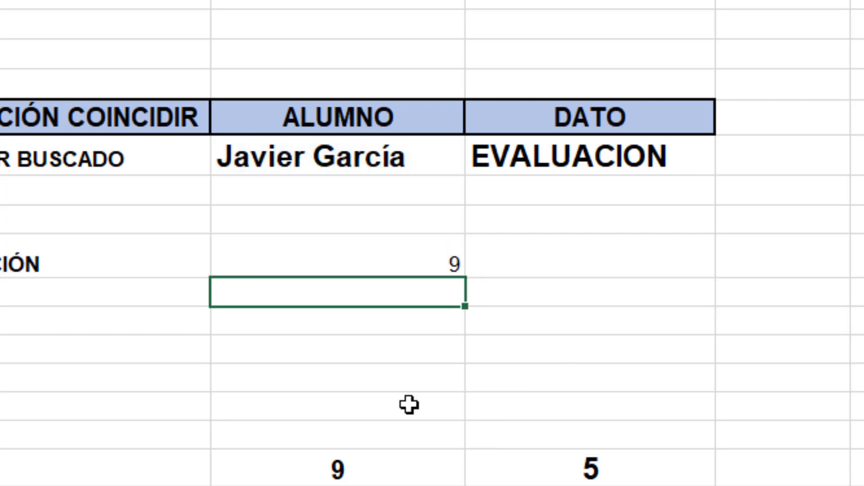
- Format the position result in J10 with a larger bold font, centered horizontally and vertically
{"action": "left_click", "coordinate": [374, 259]}
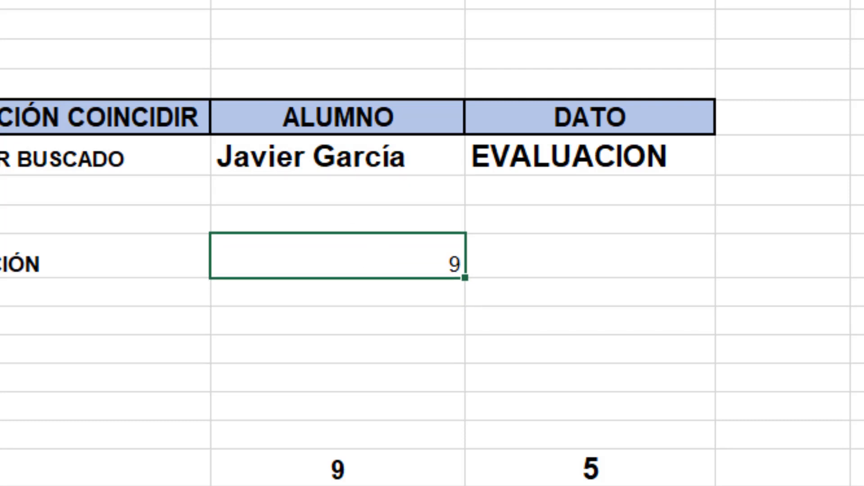
{"action": "key", "text": "ctrl+shift+period"}
{"action": "key", "text": "ctrl+shift+period"}
{"action": "key", "text": "ctrl+n"}
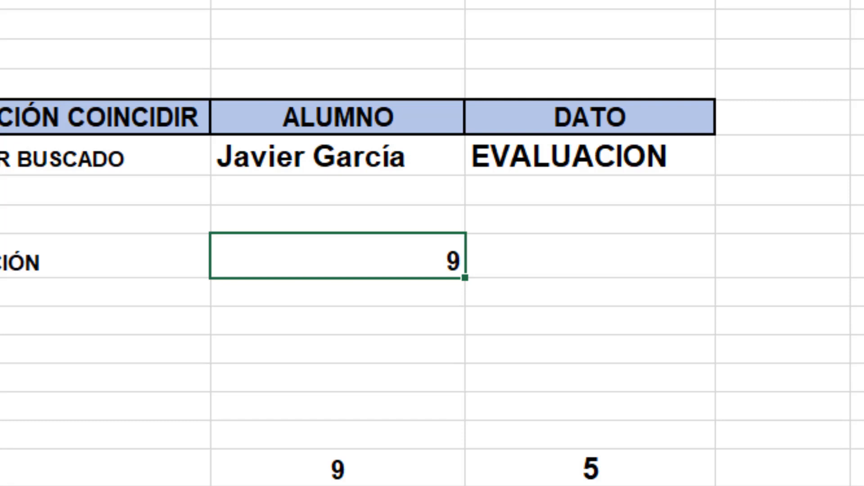
{"action": "key", "text": "alt+h"}
{"action": "key", "text": "a"}
{"action": "key", "text": "m"}
{"action": "key", "text": "alt+h"}
{"action": "key", "text": "a"}
{"action": "key", "text": "c"}
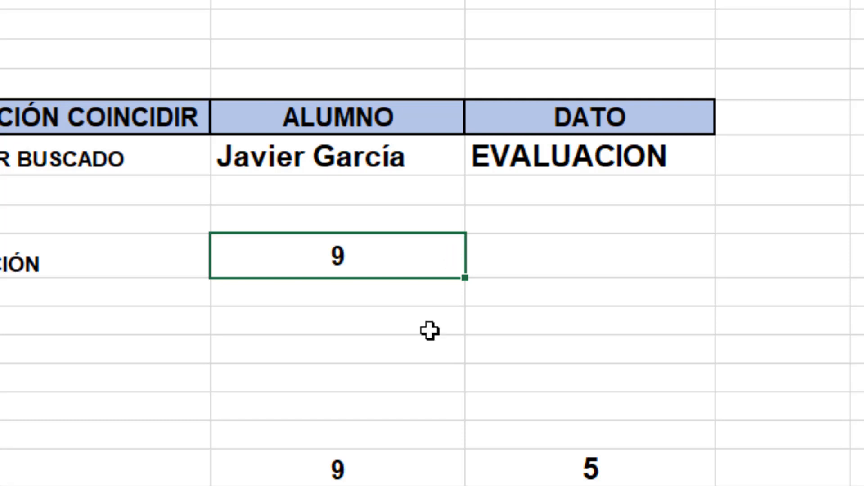
{"action": "left_click", "coordinate": [369, 284]}
{"action": "left_click", "coordinate": [352, 265]}
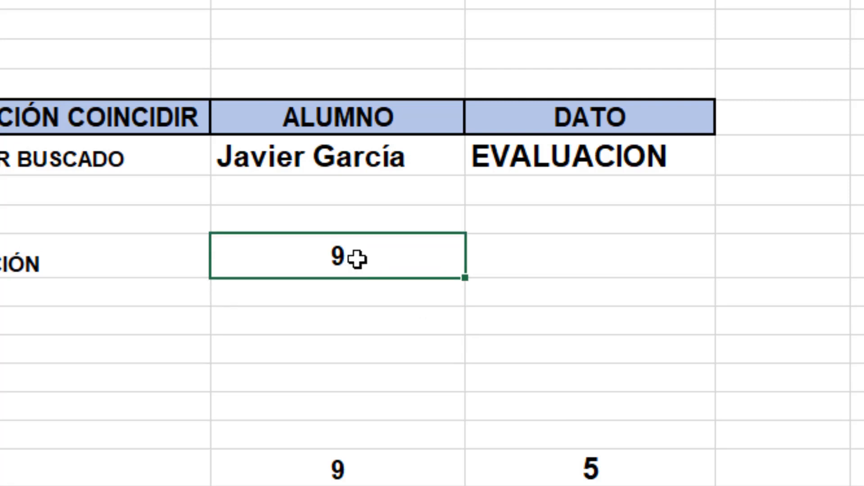
- Check the position in J10 by counting down the ALUMNO list from A8 to the searched student in A16
{"action": "left_click", "coordinate": [265, 147]}
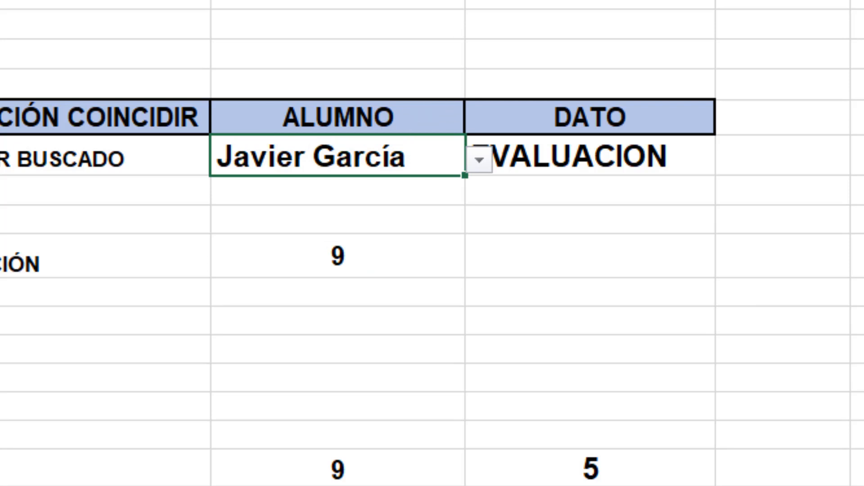
{"action": "left_click_drag", "start_coordinate": [465, 1], "coordinate": [536, 1]}
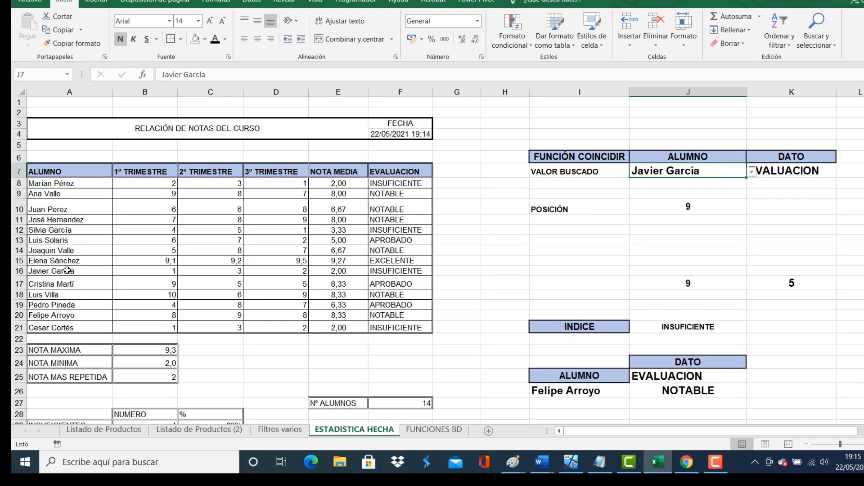
{"action": "left_click", "coordinate": [69, 271]}
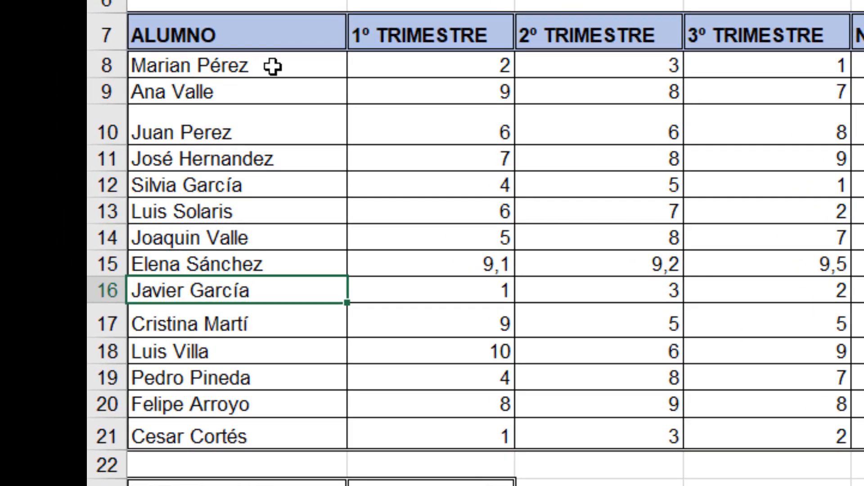
{"action": "left_click", "coordinate": [84, 184]}
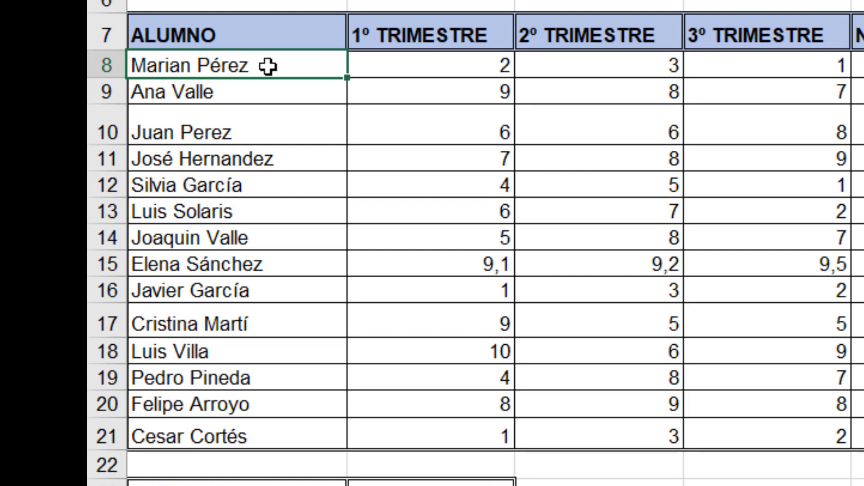
{"action": "key", "text": "Down"}
{"action": "key", "text": "Down"}
{"action": "key", "text": "Down"}
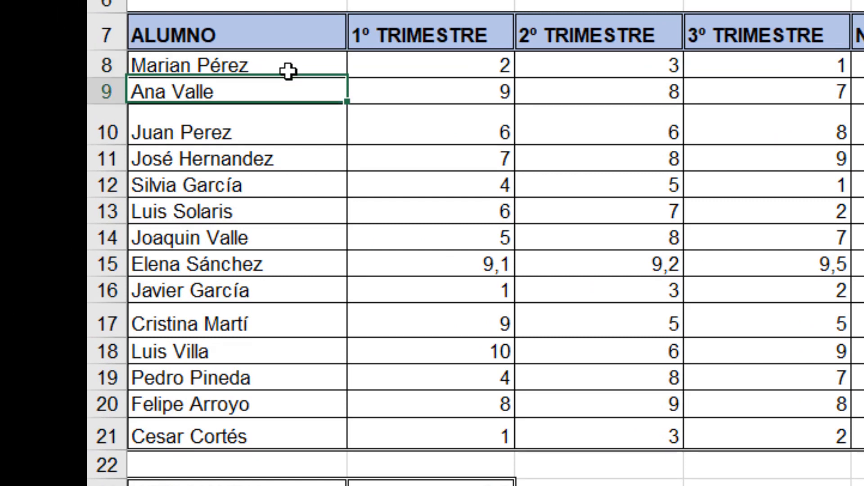
{"action": "key", "text": "Down"}
{"action": "key", "text": "Down"}
{"action": "key", "text": "Down"}
{"action": "key", "text": "Down"}
{"action": "key", "text": "Down"}
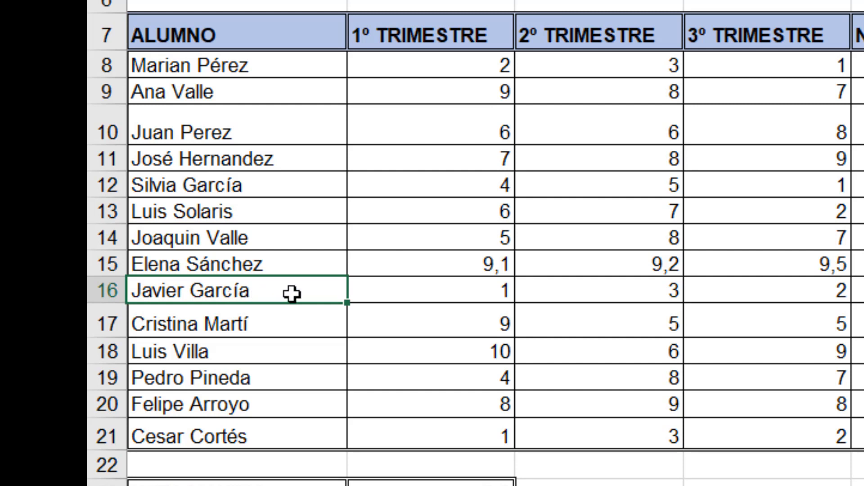
{"action": "left_click", "coordinate": [863, 124]}
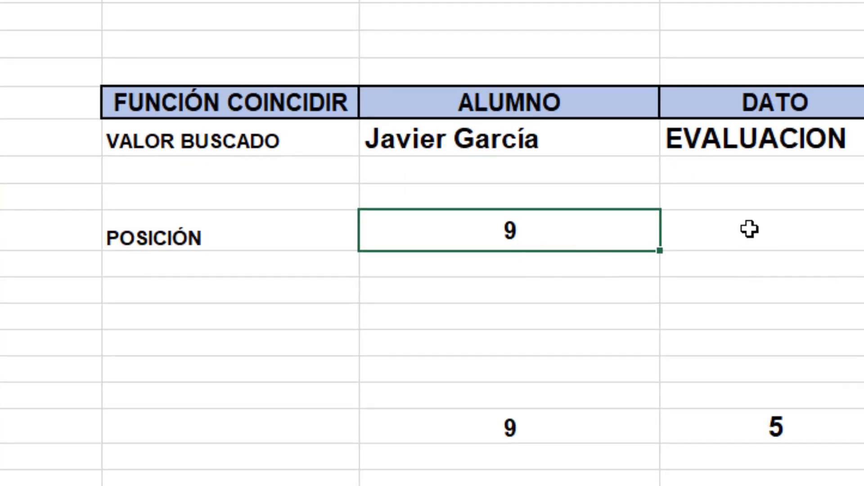
- Set the searched DATO in K7 to 3º TRIMESTRE
{"action": "left_click", "coordinate": [750, 229]}
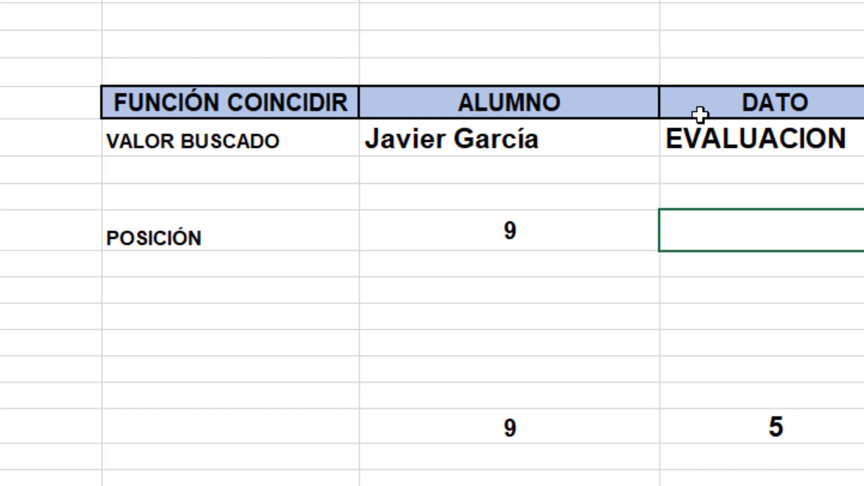
{"action": "left_click", "coordinate": [764, 143]}
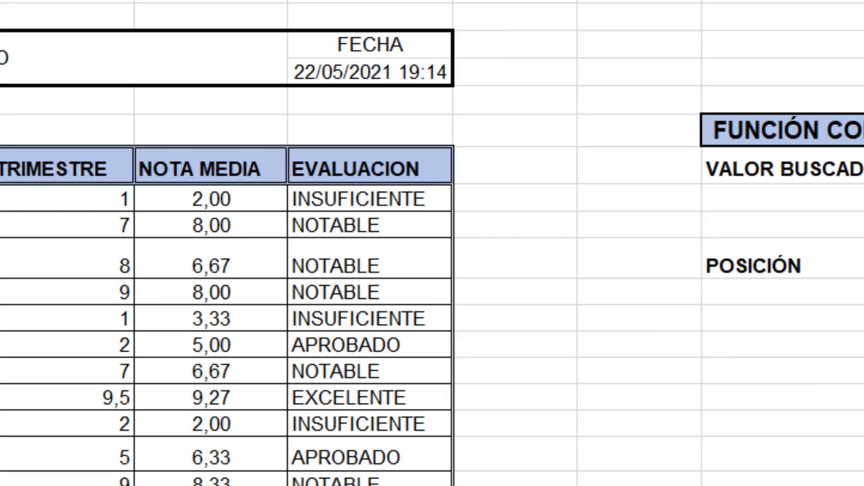
{"action": "left_click", "coordinate": [842, 125]}
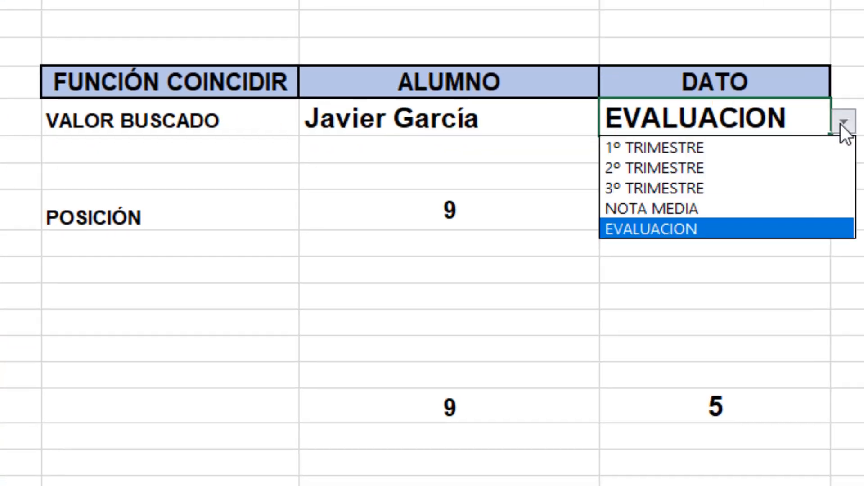
{"action": "left_click", "coordinate": [700, 185]}
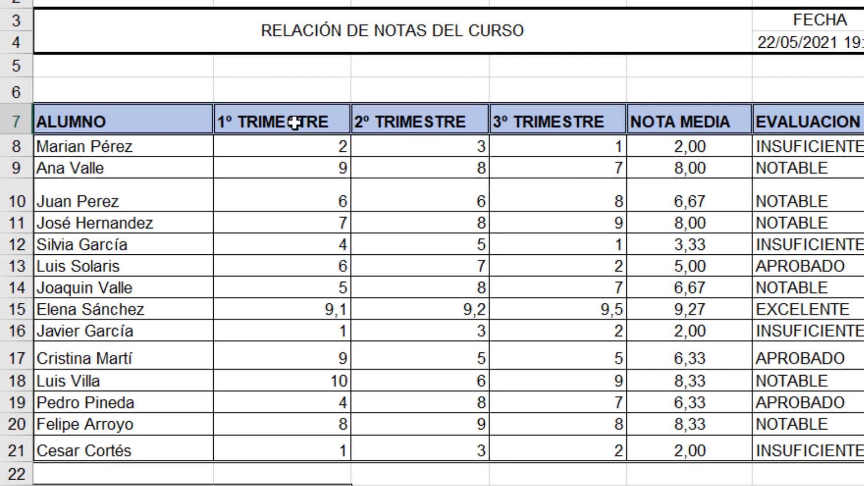
- Examine the headers in B7:F7, counting from 1º TRIMESTRE to 3º TRIMESTRE
{"action": "left_click_drag", "start_coordinate": [284, 117], "coordinate": [820, 116]}
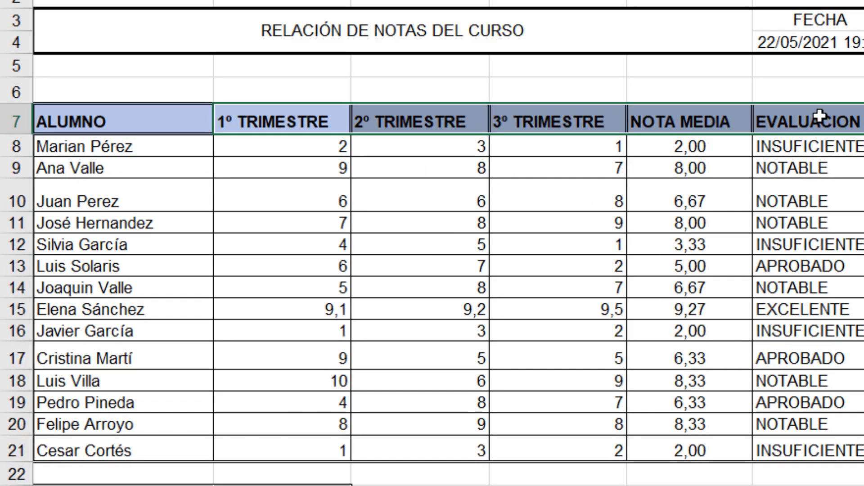
{"action": "left_click", "coordinate": [300, 127]}
{"action": "left_click", "coordinate": [395, 119]}
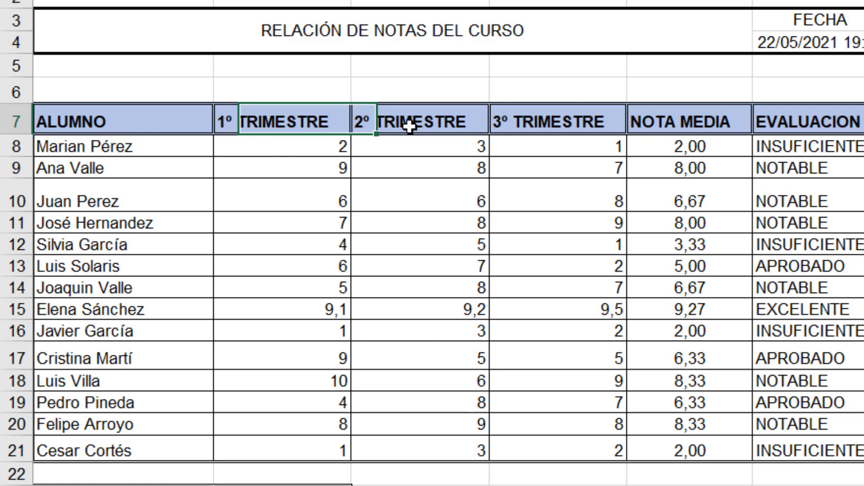
{"action": "left_click", "coordinate": [542, 120]}
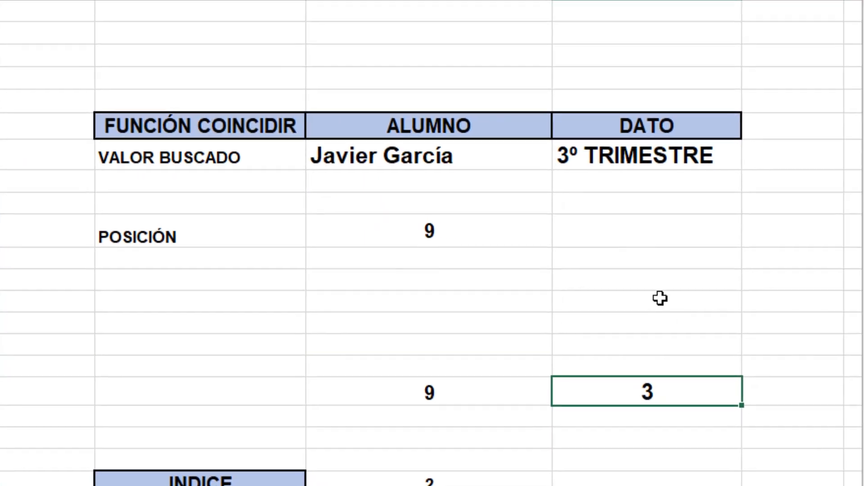
- Start a COINCIDIR formula in K10 with the searched DATO cell K7 as the lookup value
{"action": "left_click", "coordinate": [639, 234]}
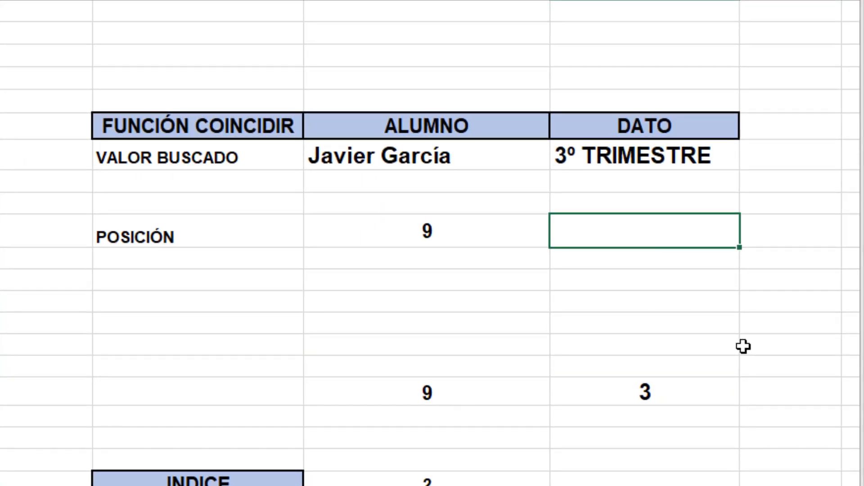
{"action": "type", "text": "=C"}
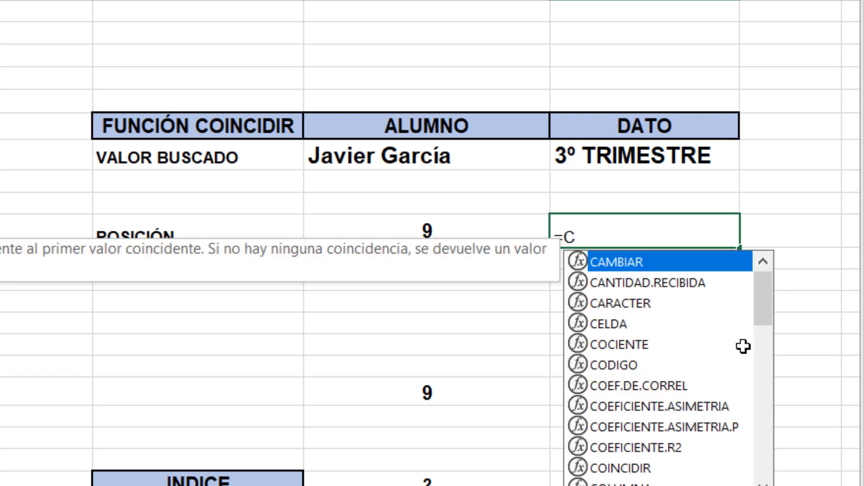
{"action": "type", "text": "ONI"}
{"action": "key", "text": "BackSpace"}
{"action": "key", "text": "BackSpace"}
{"action": "type", "text": "IN"}
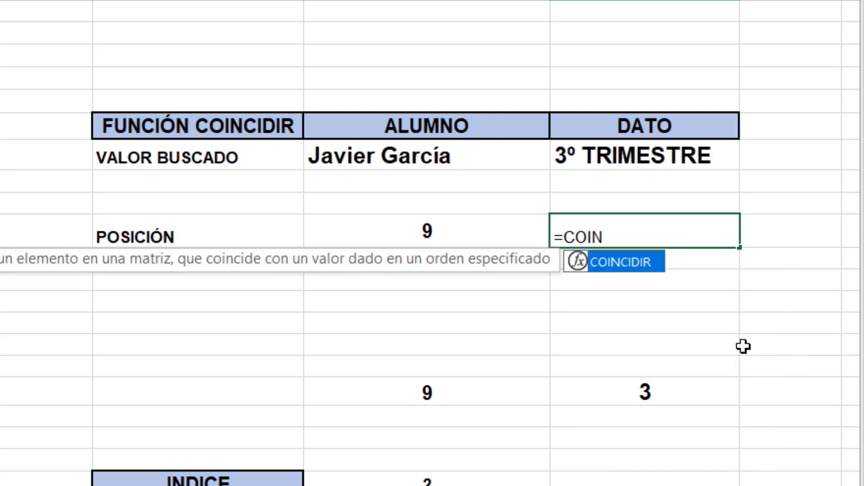
{"action": "double_click", "coordinate": [633, 261]}
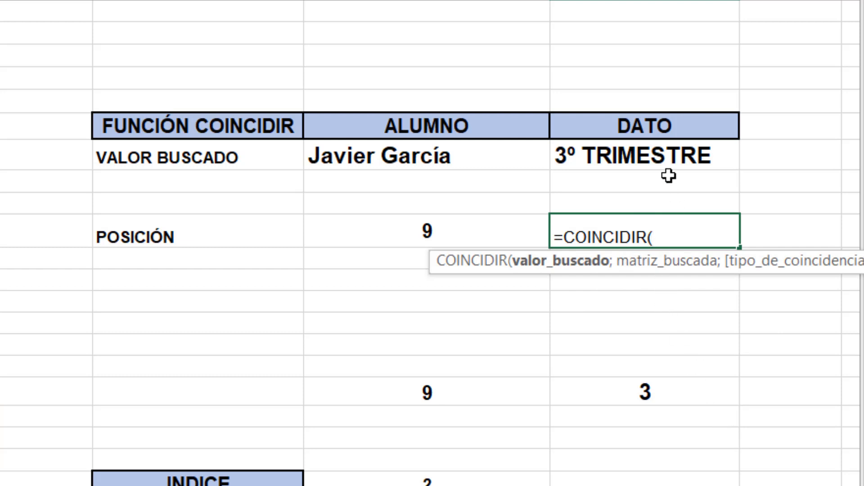
{"action": "left_click", "coordinate": [640, 148]}
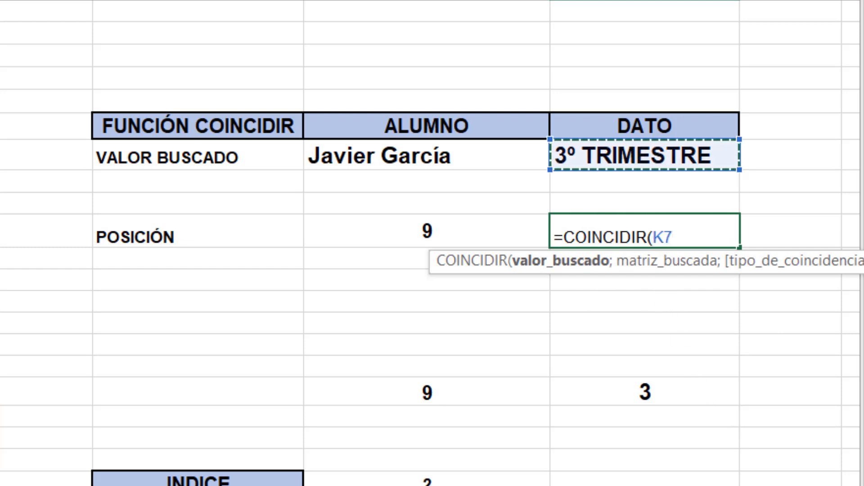
{"action": "type", "text": ";"}
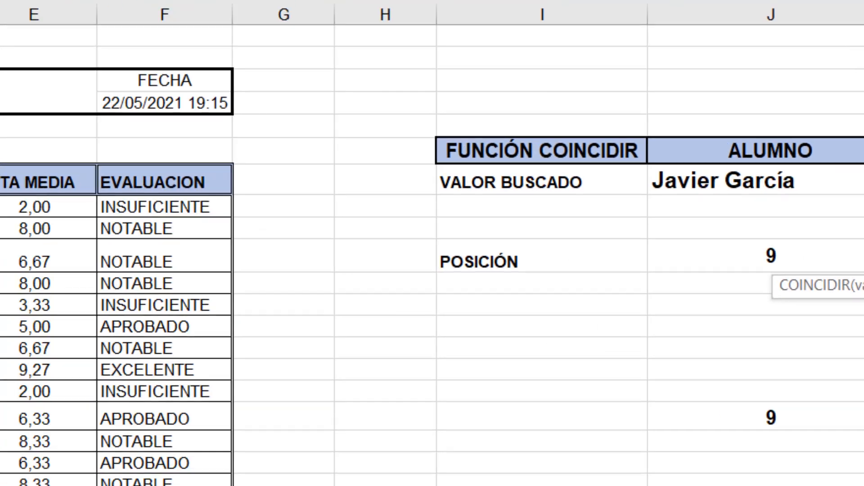
- Complete the COINCIDIR formula in K10 with header range B7:F7 and exact match 0
{"action": "left_click", "coordinate": [255, 225]}
{"action": "left_click_drag", "start_coordinate": [272, 229], "coordinate": [720, 216]}
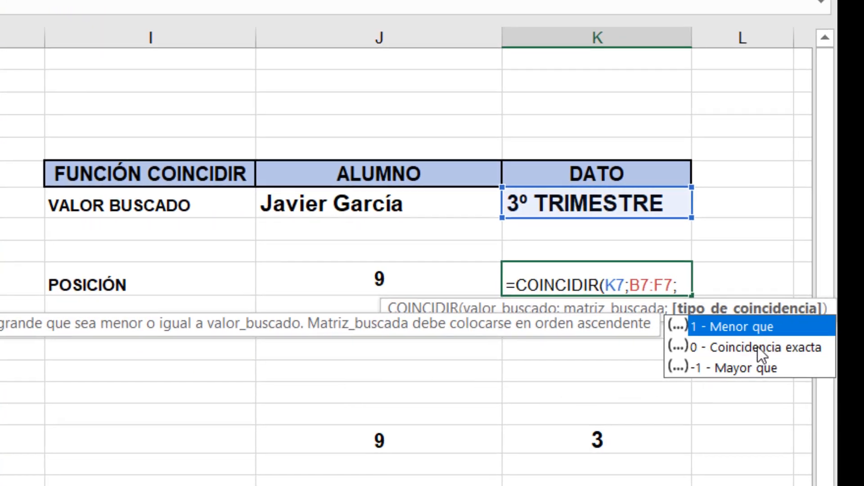
{"action": "double_click", "coordinate": [758, 347]}
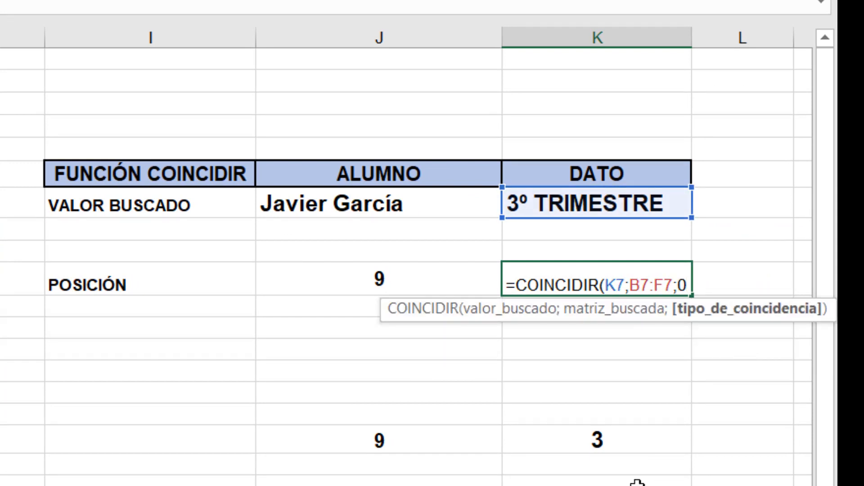
{"action": "type", "text": ")"}
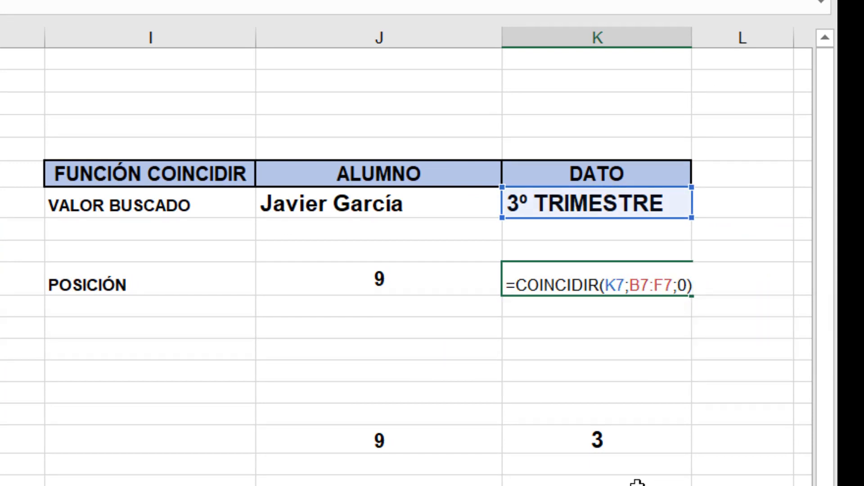
{"action": "key", "text": "Return"}
- Center the position result in K10 and select the headers B7:F7 that its formula searches
{"action": "left_click", "coordinate": [654, 270]}
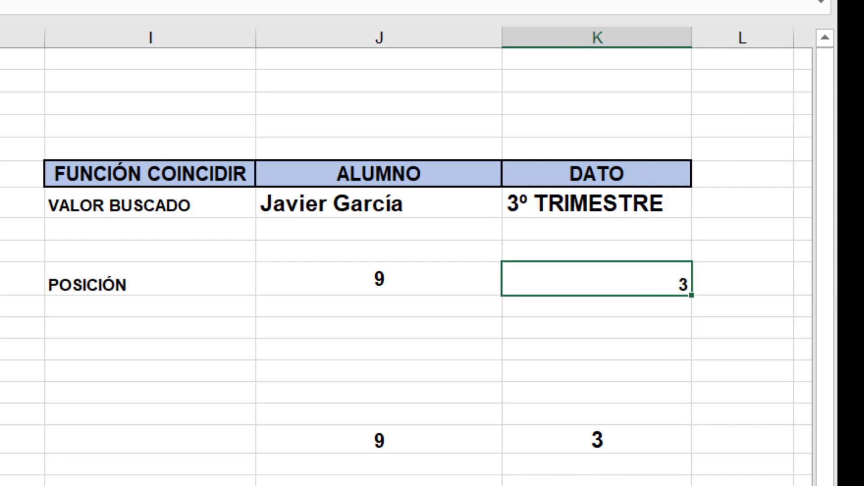
{"action": "key", "text": "alt+h"}
{"action": "key", "text": "a"}
{"action": "key", "text": "c"}
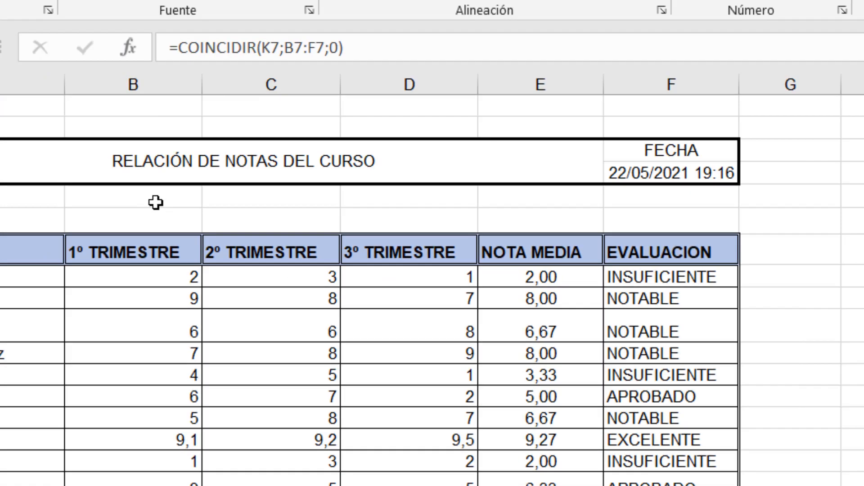
{"action": "left_click_drag", "start_coordinate": [276, 256], "coordinate": [760, 262]}
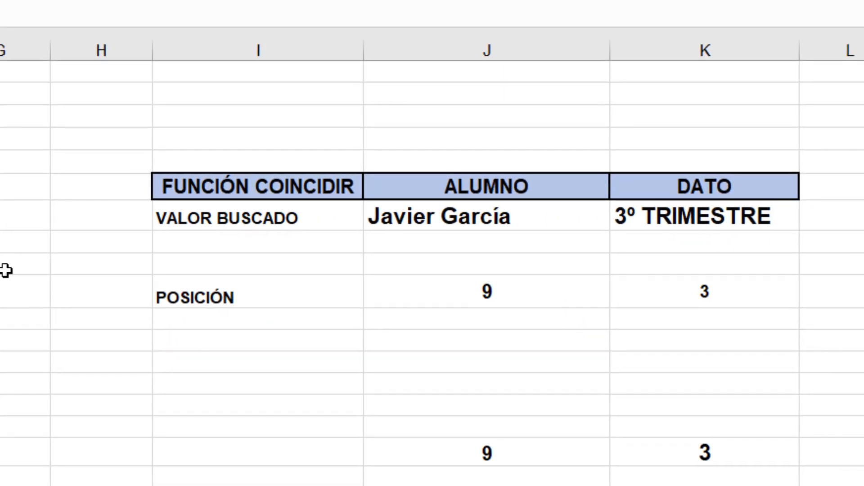
- Examine the POSICIÓN label and the ALUMNO and DATO position results in J10 and K10
{"action": "left_click", "coordinate": [630, 293]}
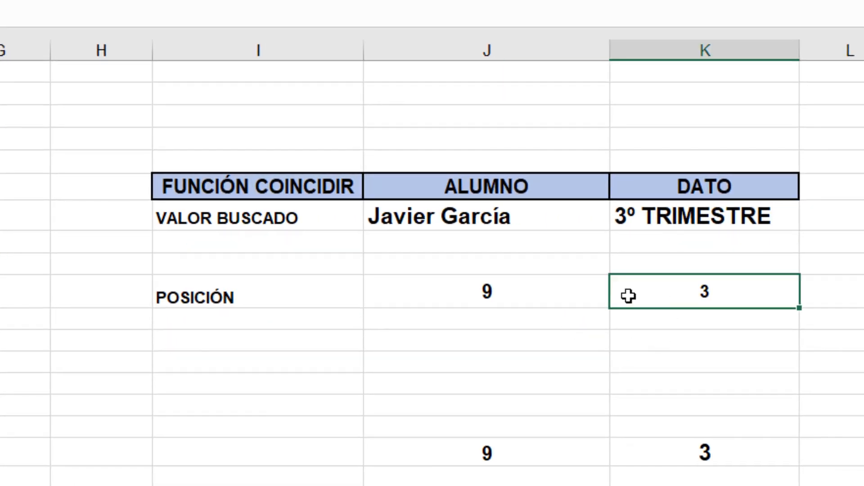
{"action": "left_click", "coordinate": [317, 287]}
{"action": "left_click", "coordinate": [498, 298]}
{"action": "left_click", "coordinate": [674, 303]}
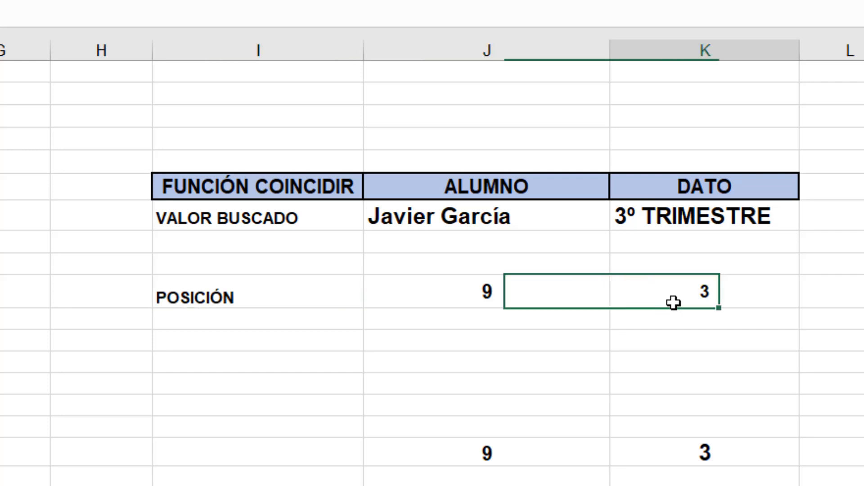
{"action": "left_click", "coordinate": [282, 294]}
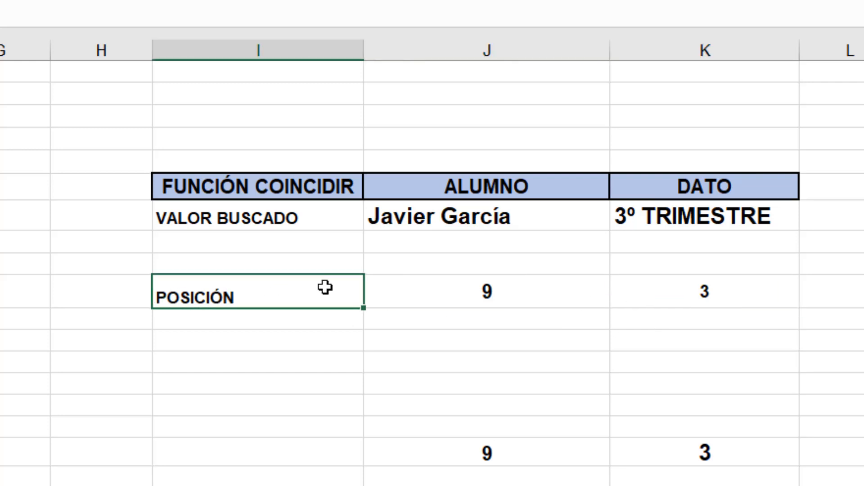
{"action": "left_click", "coordinate": [510, 293]}
{"action": "left_click", "coordinate": [685, 289]}
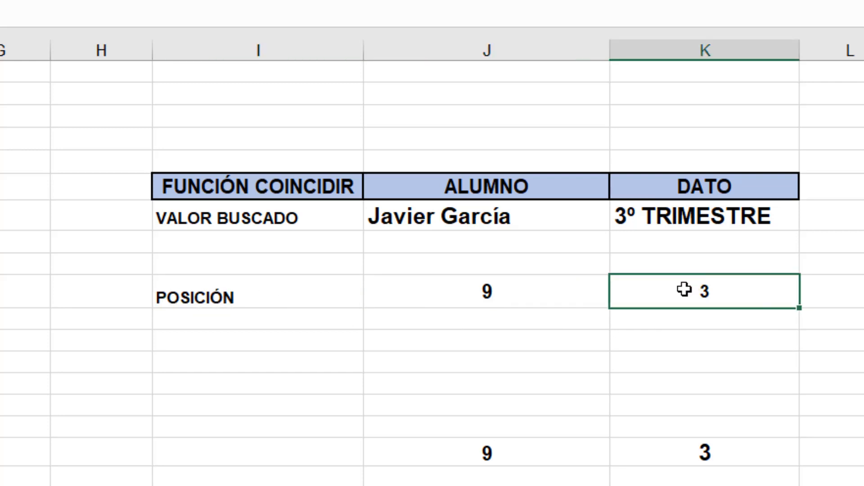
{"action": "left_click", "coordinate": [482, 293]}
{"action": "left_click", "coordinate": [702, 295]}
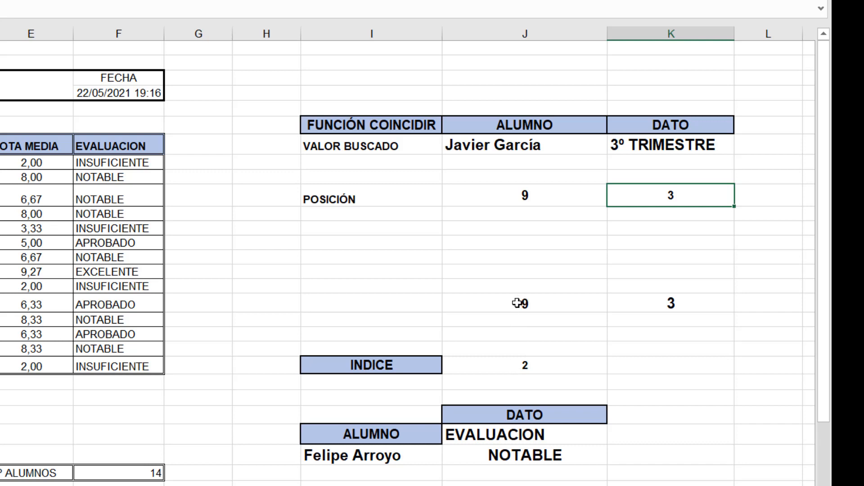
- Move the reference positions from J17:K17 to J11:K11 and the INDICE block from row 21 to I17:J17
{"action": "left_click_drag", "start_coordinate": [517, 303], "coordinate": [565, 217]}
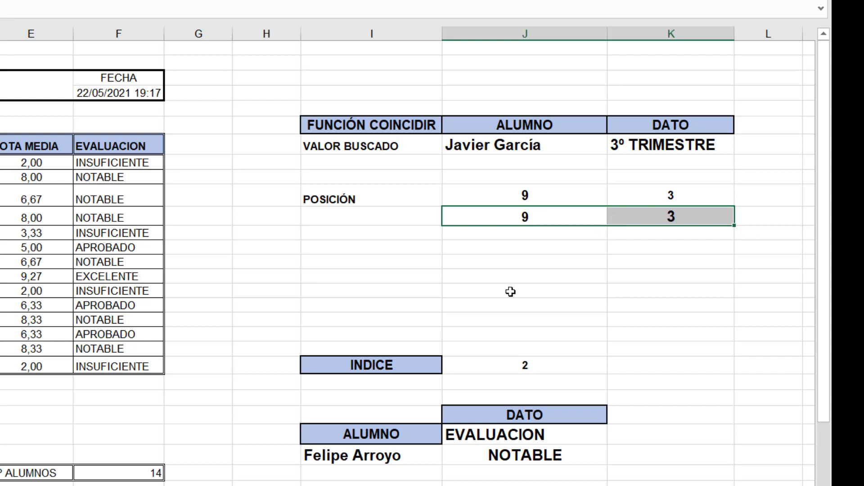
{"action": "left_click_drag", "start_coordinate": [362, 360], "coordinate": [589, 366]}
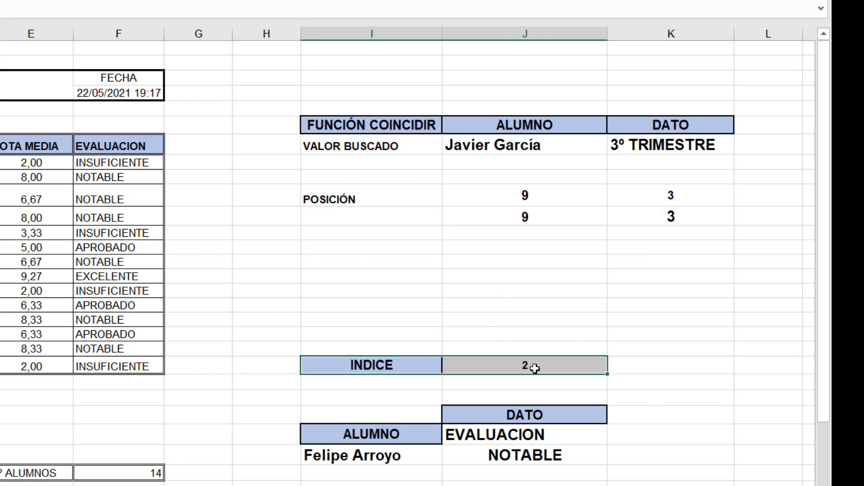
{"action": "left_click_drag", "start_coordinate": [407, 358], "coordinate": [399, 306]}
{"action": "left_click", "coordinate": [527, 306]}
{"action": "key", "text": "Delete"}
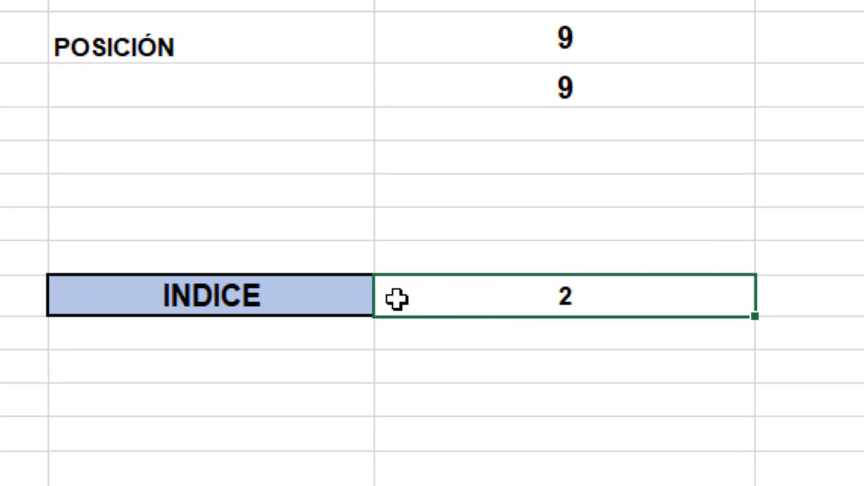
{"action": "left_click", "coordinate": [199, 152]}
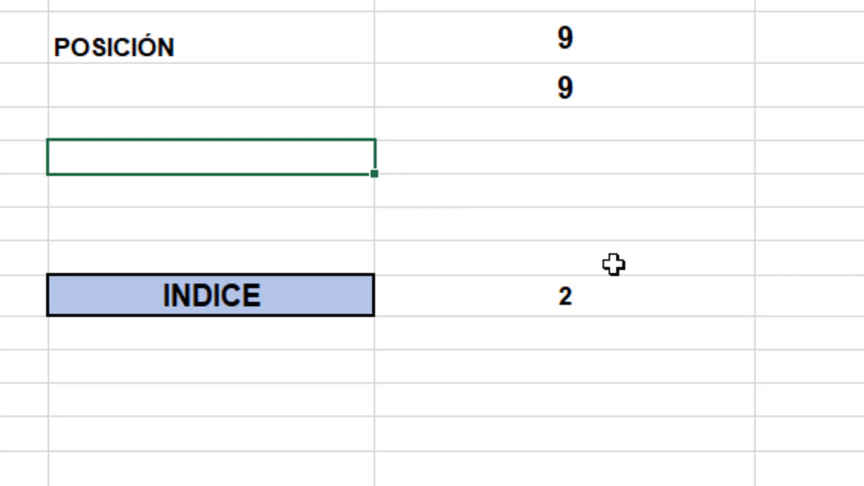
{"action": "left_click", "coordinate": [210, 286]}
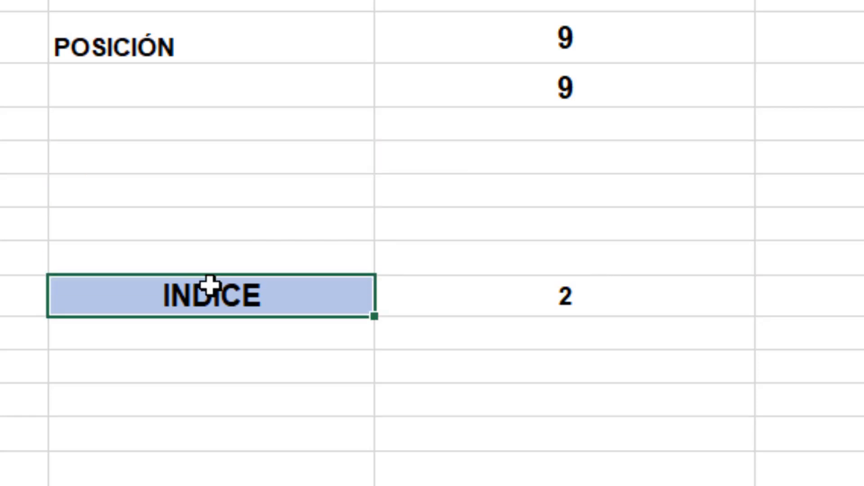
{"action": "right_click", "coordinate": [212, 293]}
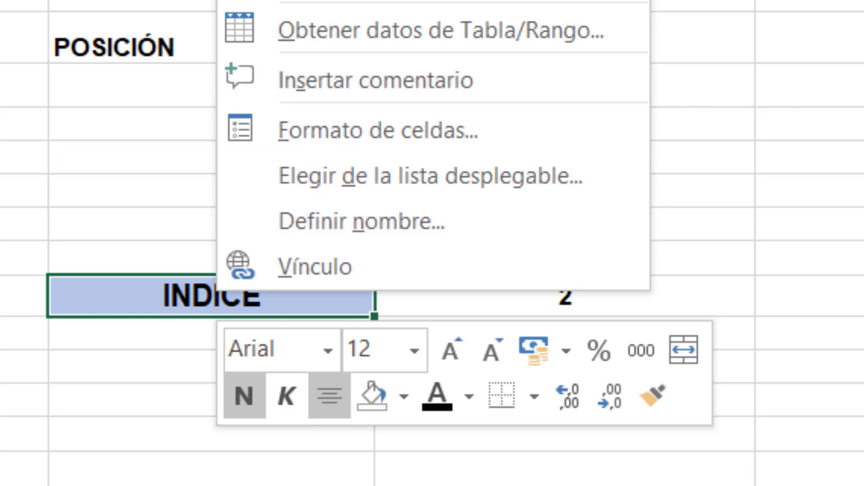
{"action": "left_click", "coordinate": [290, 1]}
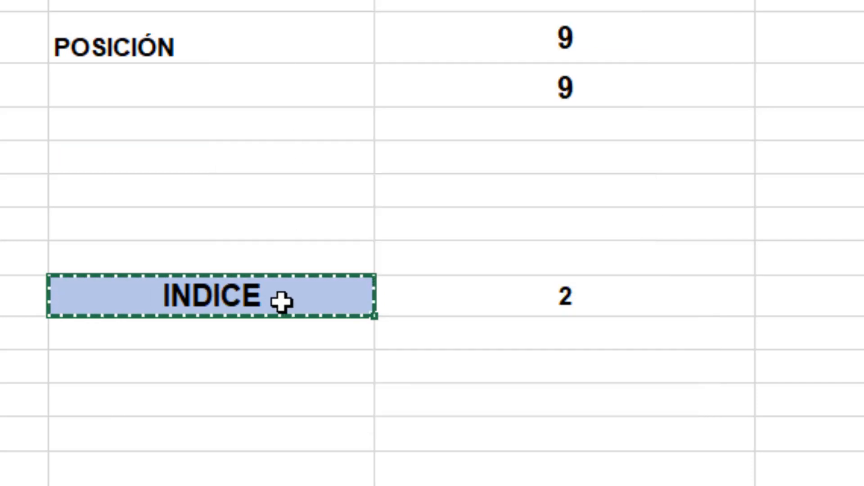
{"action": "key", "text": "Escape"}
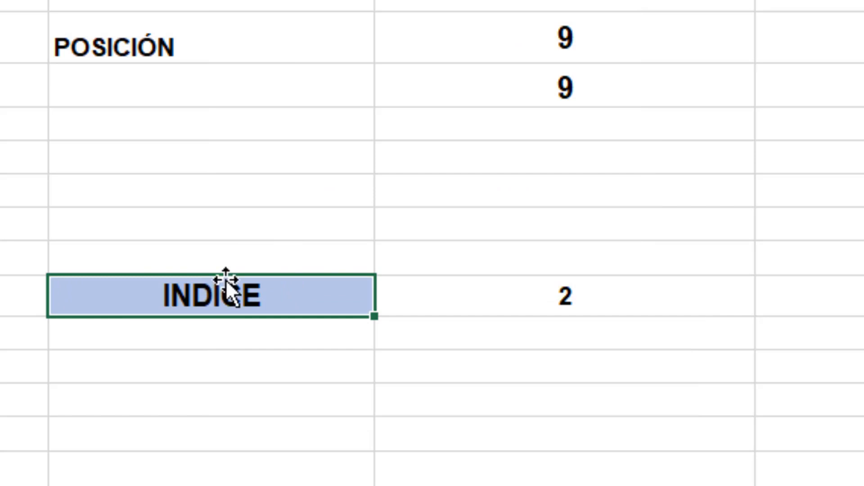
- Move the INDICE label to I15 and start an INDICE formula beside it in J15 with B8:F21 as the matrix
{"action": "left_click_drag", "start_coordinate": [226, 279], "coordinate": [221, 212]}
{"action": "left_click", "coordinate": [567, 299]}
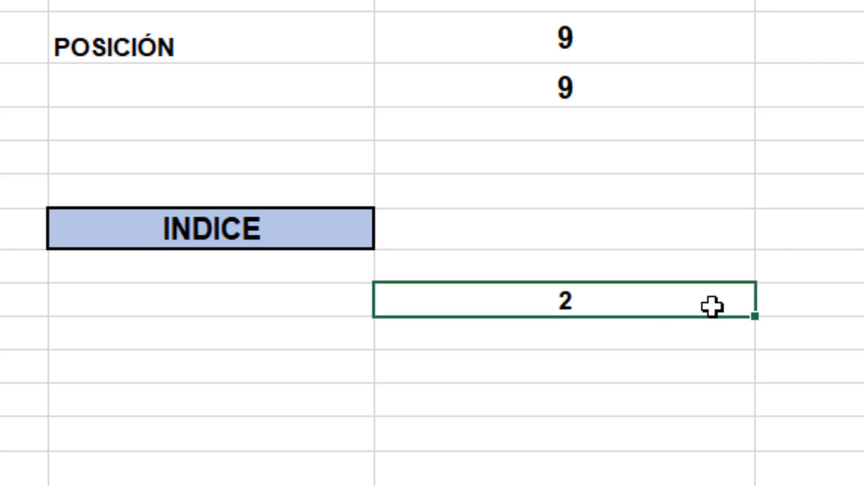
{"action": "left_click", "coordinate": [582, 237]}
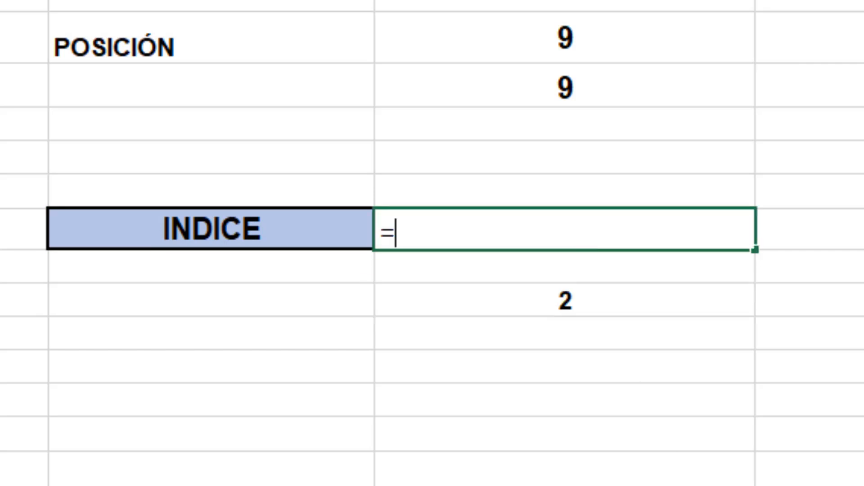
{"action": "type", "text": "=INDICE("}
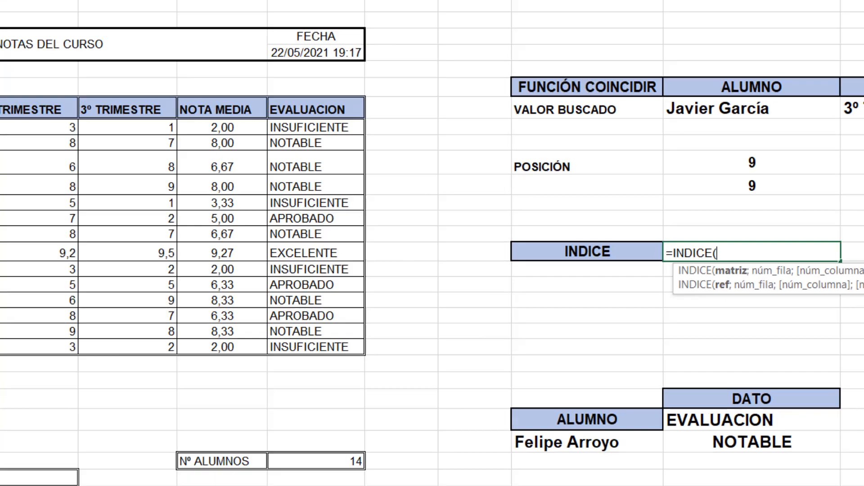
{"action": "left_click_drag", "start_coordinate": [180, 159], "coordinate": [495, 325]}
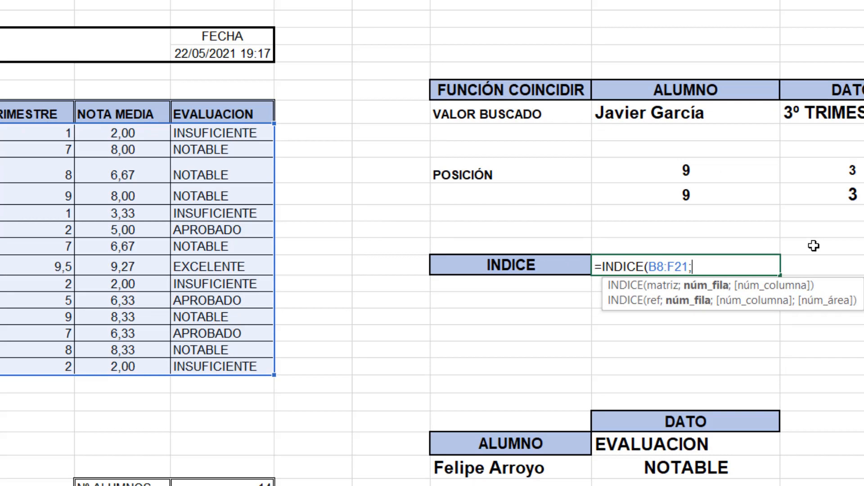
{"action": "type", "text": ";"}
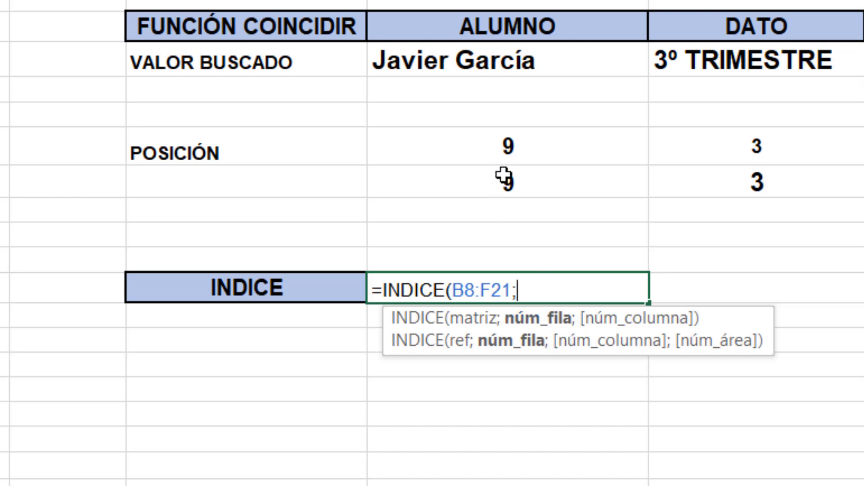
- Complete the INDICE formula in J15 with J10 as the row number and K10 as the column number
{"action": "left_click", "coordinate": [509, 147]}
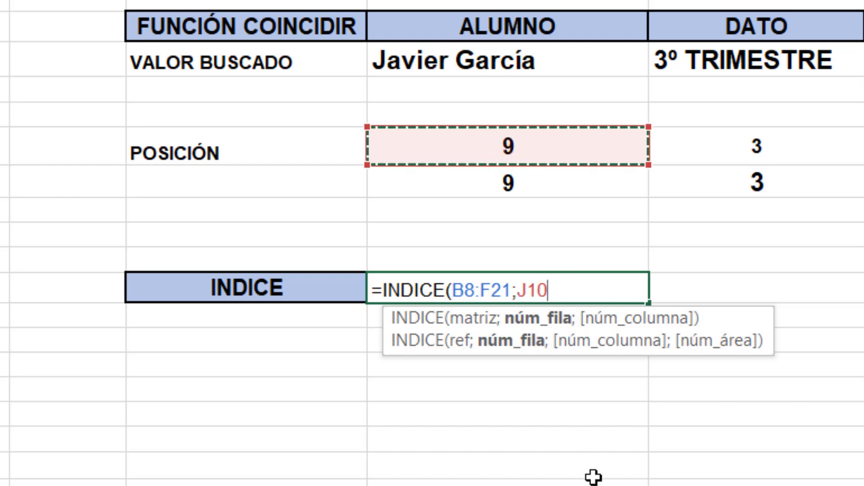
{"action": "type", "text": ";"}
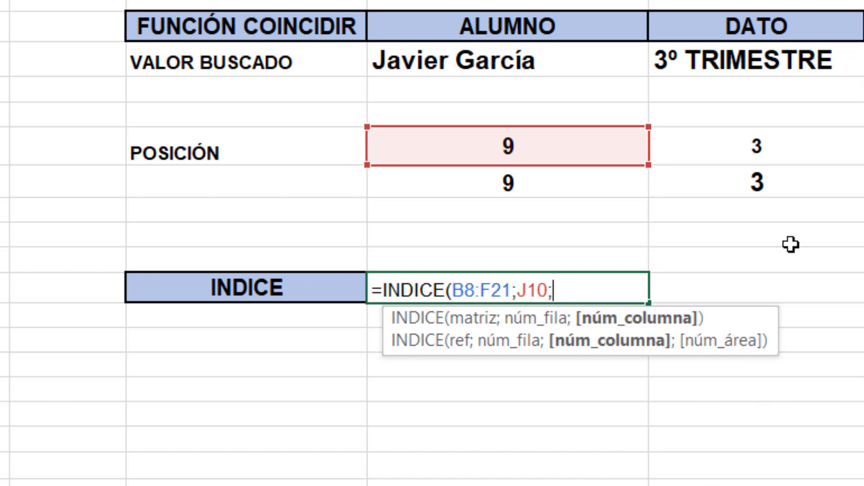
{"action": "left_click", "coordinate": [775, 145]}
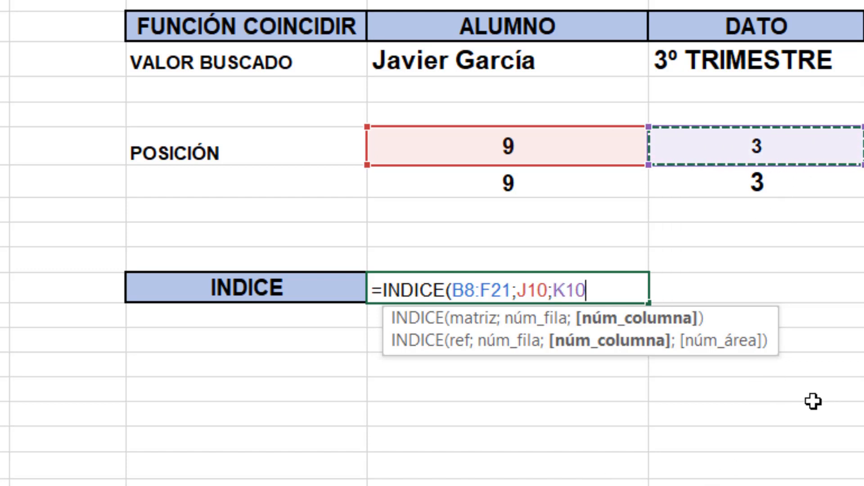
{"action": "type", "text": ")"}
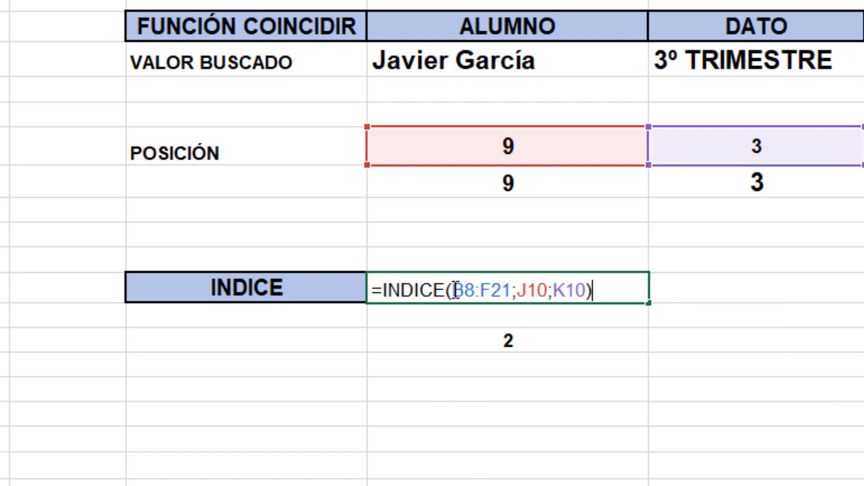
{"action": "left_click_drag", "start_coordinate": [455, 290], "coordinate": [585, 290]}
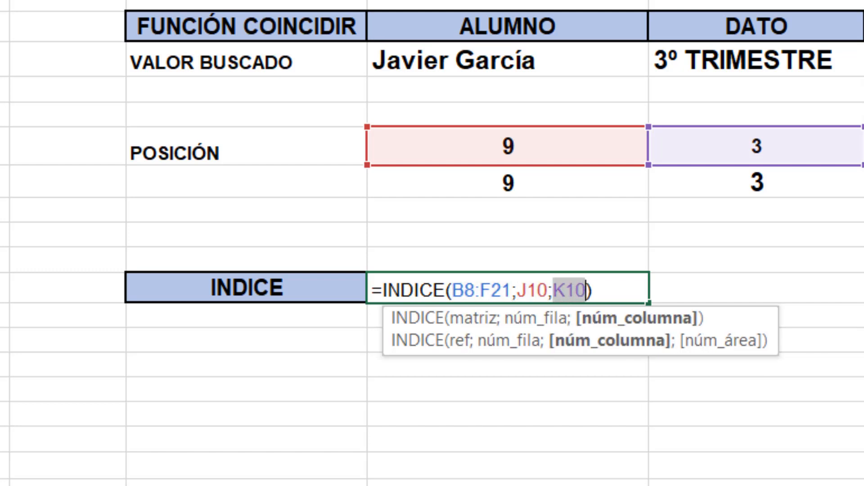
{"action": "key", "text": "Return"}
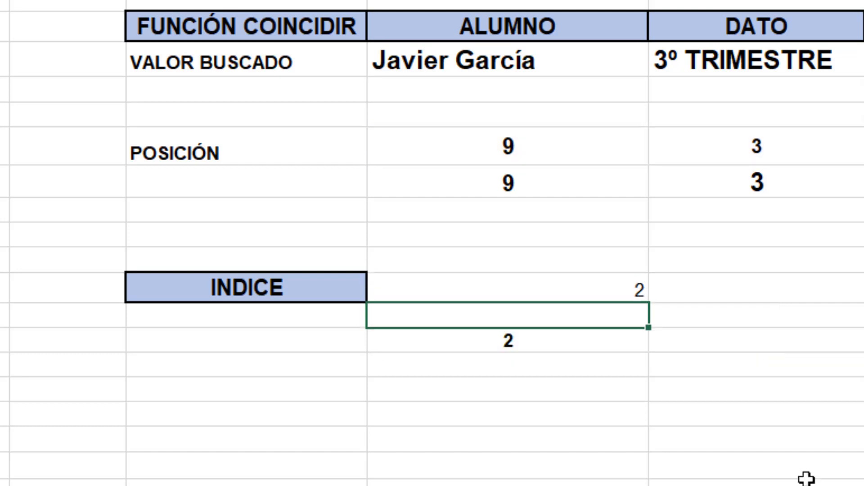
- Make the INDICE result in J15 bold and centered, and compare it with the searched student's 3º TRIMESTRE grade in D16
{"action": "left_click", "coordinate": [584, 293]}
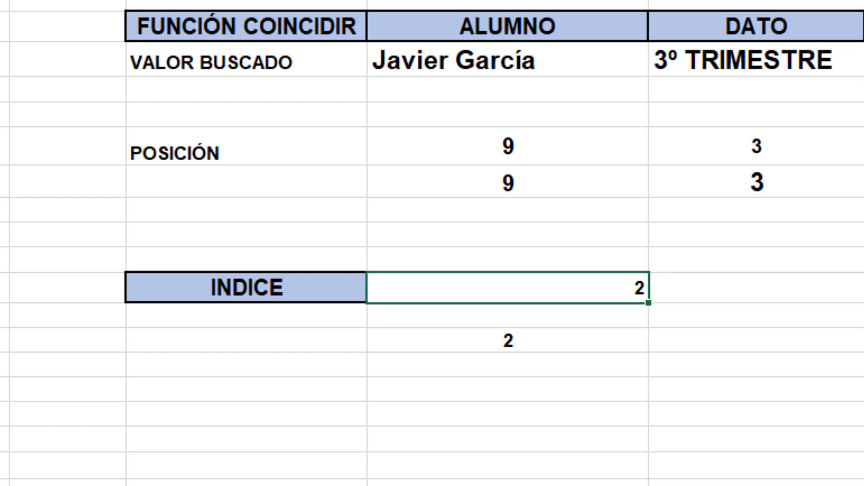
{"action": "key", "text": "alt+h"}
{"action": "key", "text": "a"}
{"action": "key", "text": "c"}
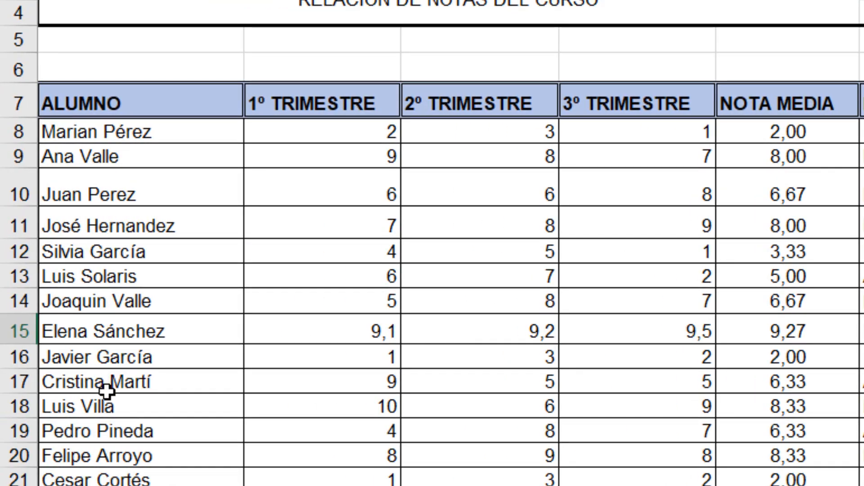
{"action": "left_click", "coordinate": [112, 357]}
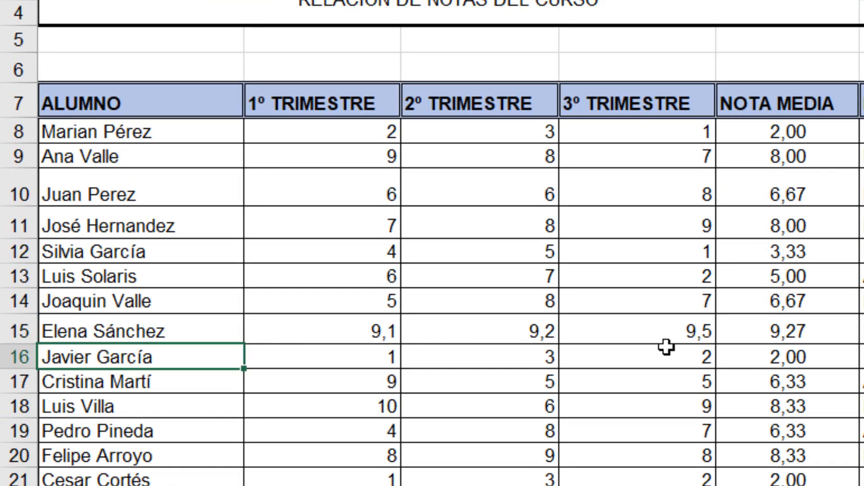
{"action": "left_click", "coordinate": [679, 356]}
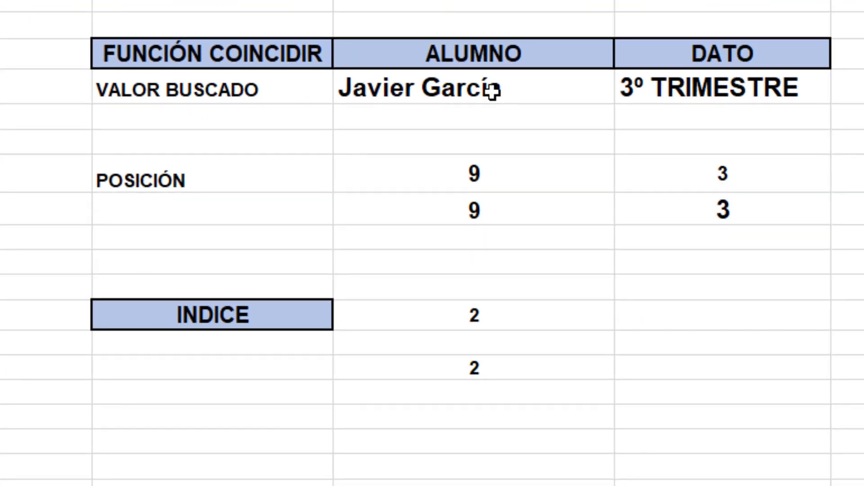
- Choose the student from row 14 as the searched ALUMNO in J7 and EVALUACION as the DATO in K7
{"action": "left_click", "coordinate": [540, 90]}
{"action": "left_click", "coordinate": [626, 90]}
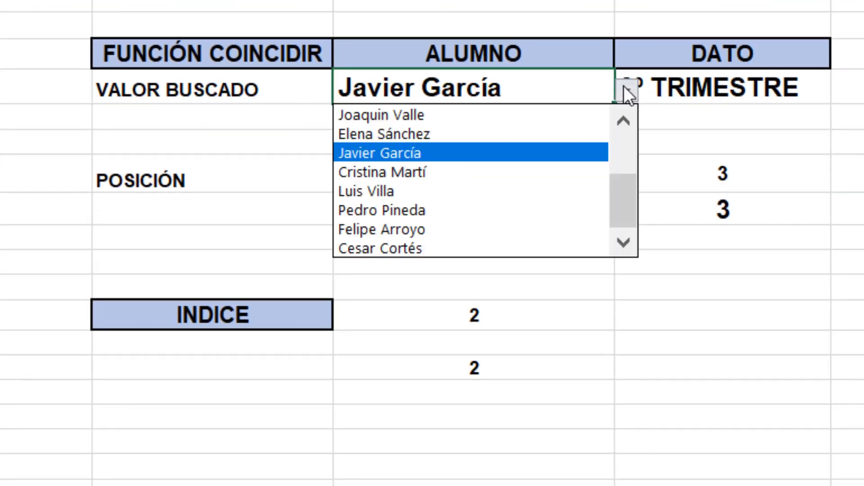
{"action": "left_click", "coordinate": [415, 115]}
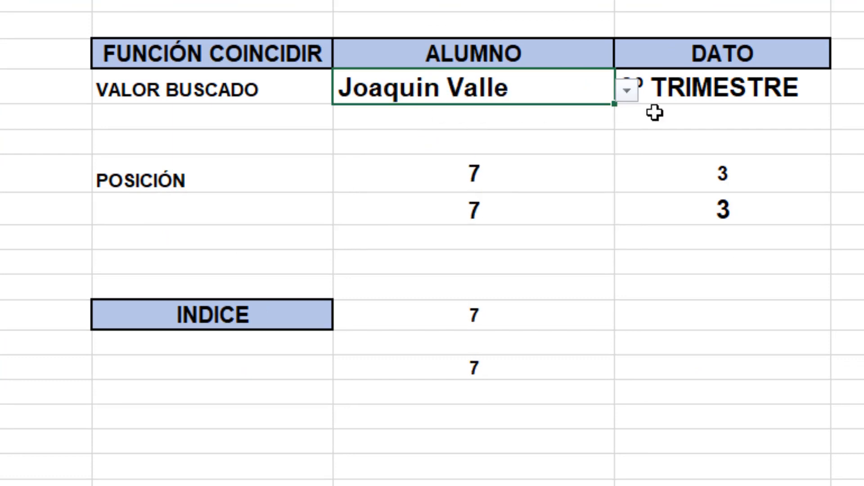
{"action": "left_click", "coordinate": [768, 88]}
{"action": "left_click", "coordinate": [844, 91]}
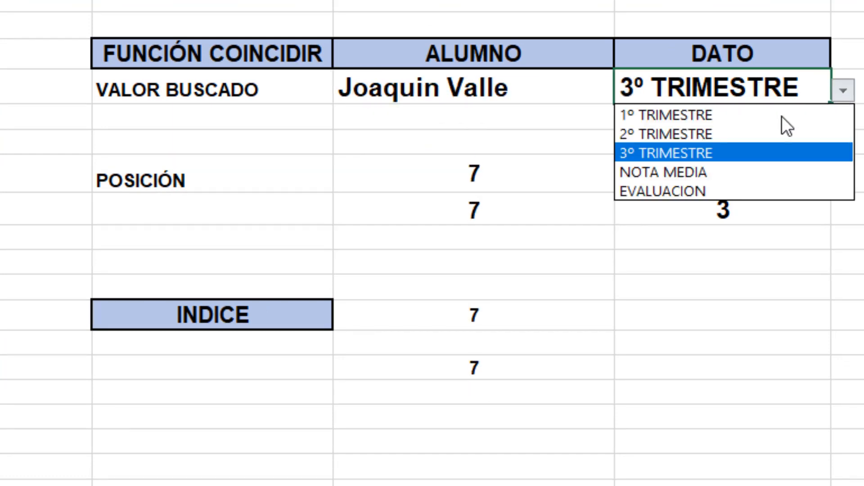
{"action": "left_click", "coordinate": [709, 189]}
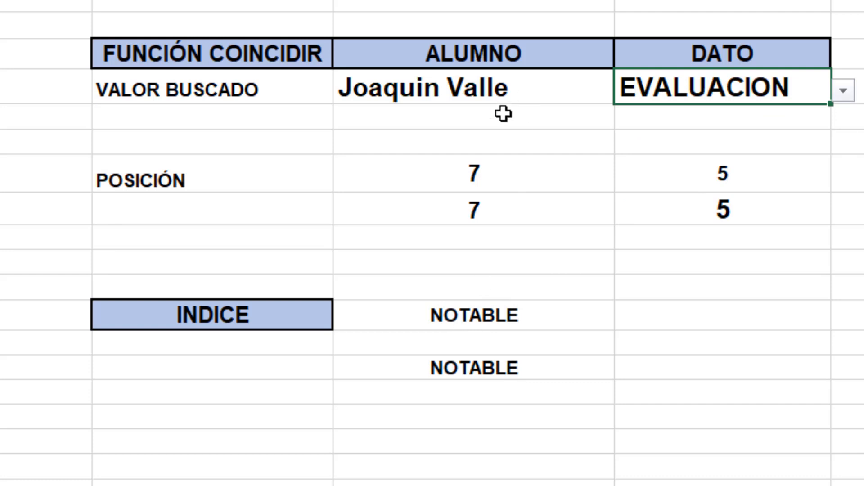
{"action": "left_click", "coordinate": [445, 181]}
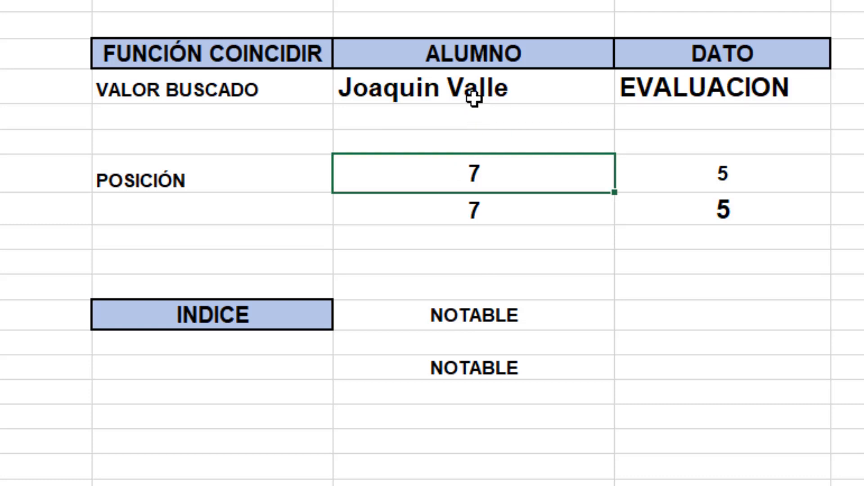
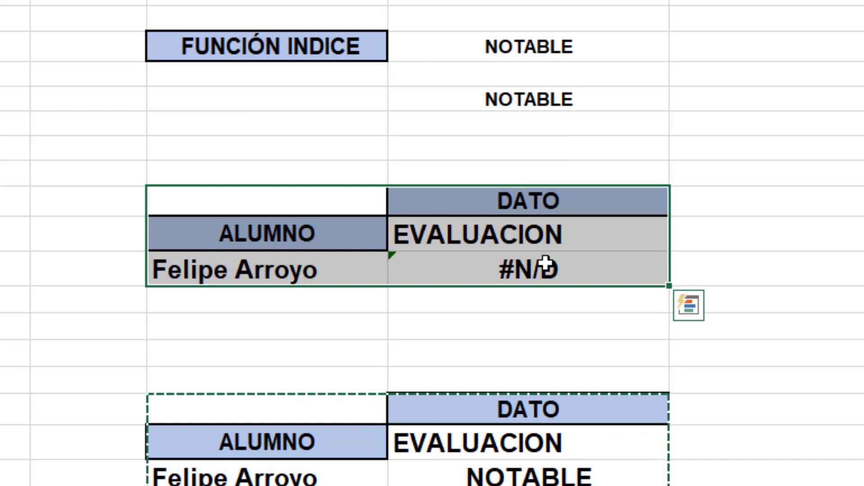
- Clear the lookup result below EVALUACION in the upper copy of the ALUMNO and DATO block
{"action": "key", "text": "Delete"}
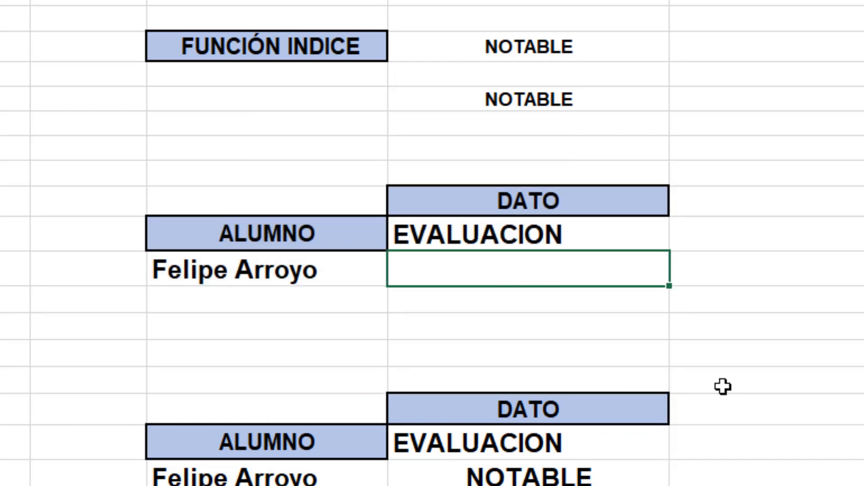
- Check the choices offered by the drop-down lists for DATO in J22 and ALUMNO in I23
{"action": "left_click", "coordinate": [454, 227]}
{"action": "left_click", "coordinate": [287, 268]}
{"action": "left_click", "coordinate": [523, 237]}
{"action": "left_click", "coordinate": [680, 235]}
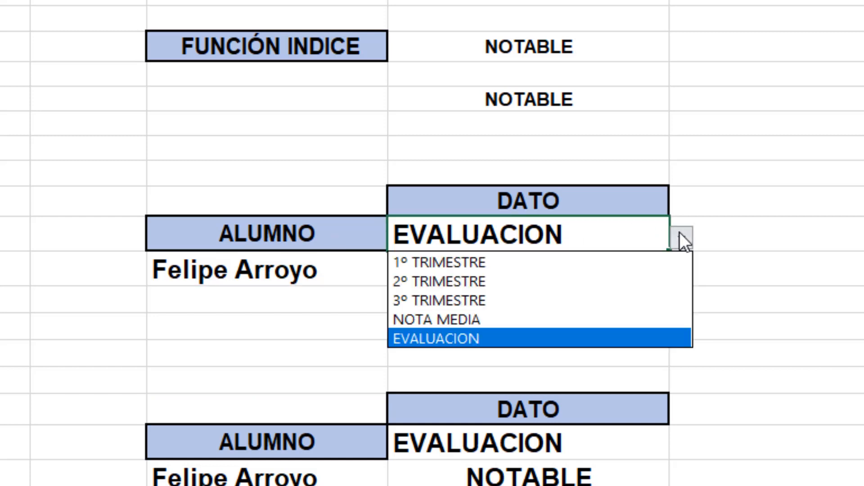
{"action": "left_click", "coordinate": [681, 234]}
{"action": "left_click", "coordinate": [310, 264]}
{"action": "left_click", "coordinate": [407, 279]}
{"action": "left_click", "coordinate": [407, 279]}
- Examine the data validation settings behind the DATO list in J22
{"action": "left_click", "coordinate": [478, 230]}
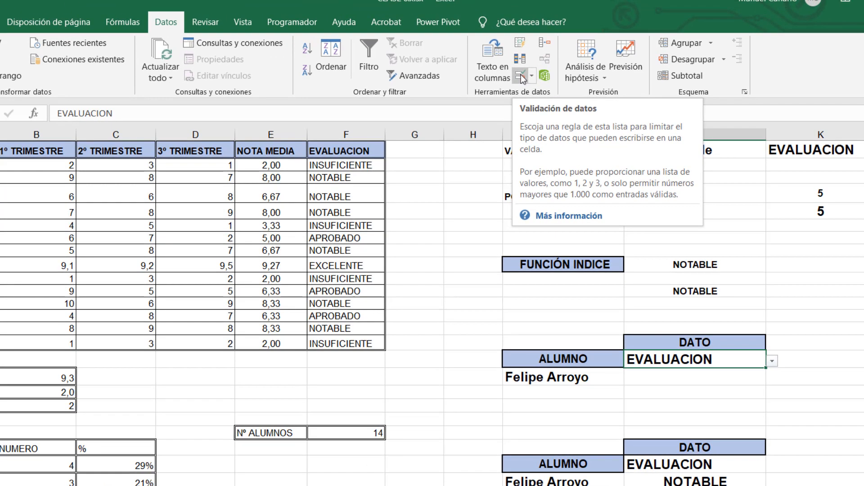
{"action": "left_click", "coordinate": [521, 77]}
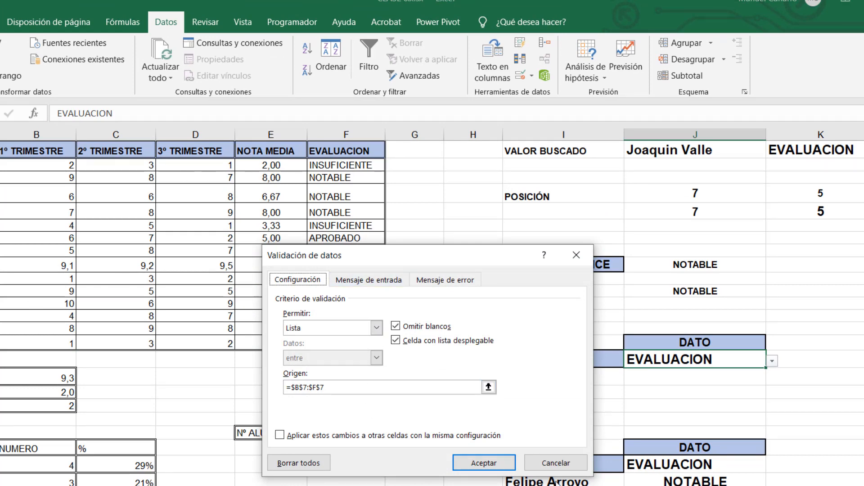
{"action": "left_click", "coordinate": [557, 463]}
{"action": "left_click", "coordinate": [776, 405]}
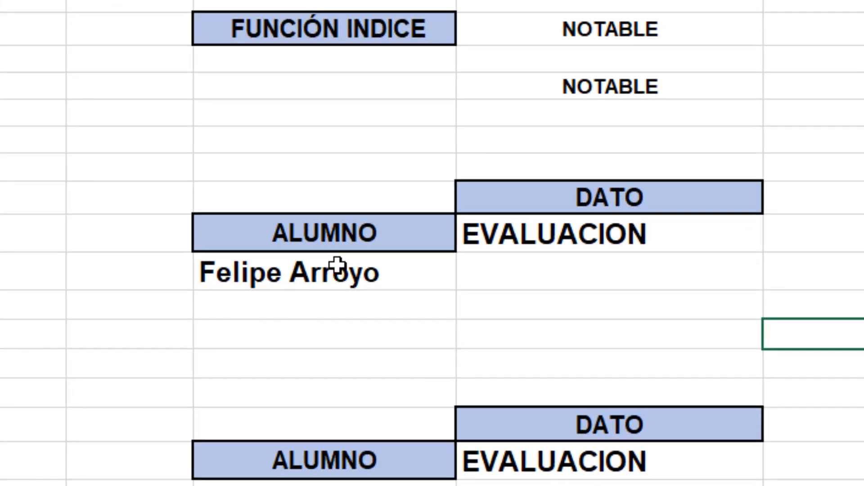
{"action": "left_click", "coordinate": [570, 377]}
{"action": "left_click", "coordinate": [508, 243]}
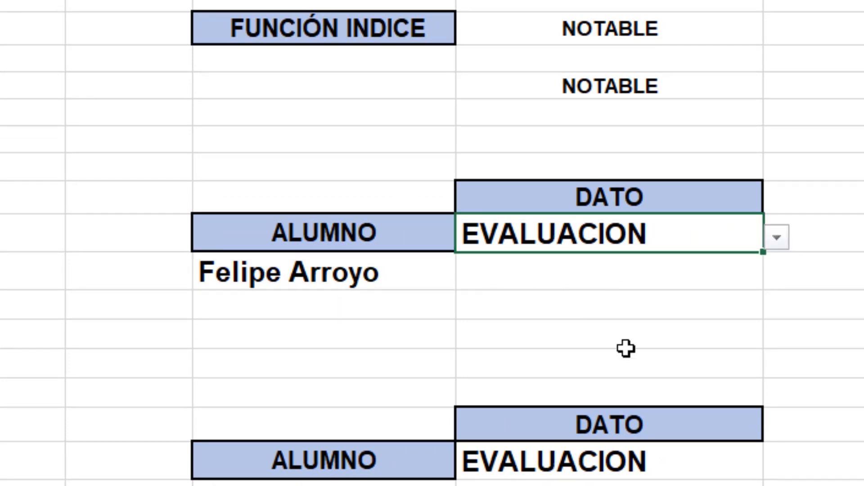
{"action": "left_click", "coordinate": [577, 270]}
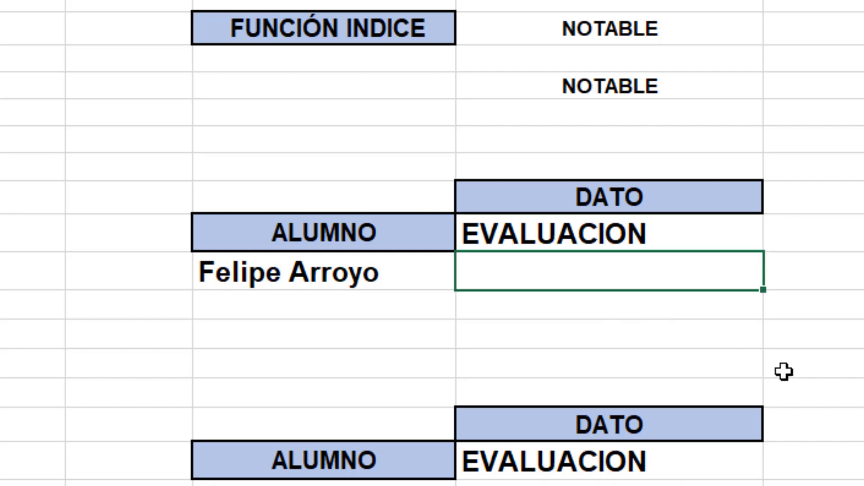
{"action": "left_click", "coordinate": [703, 485]}
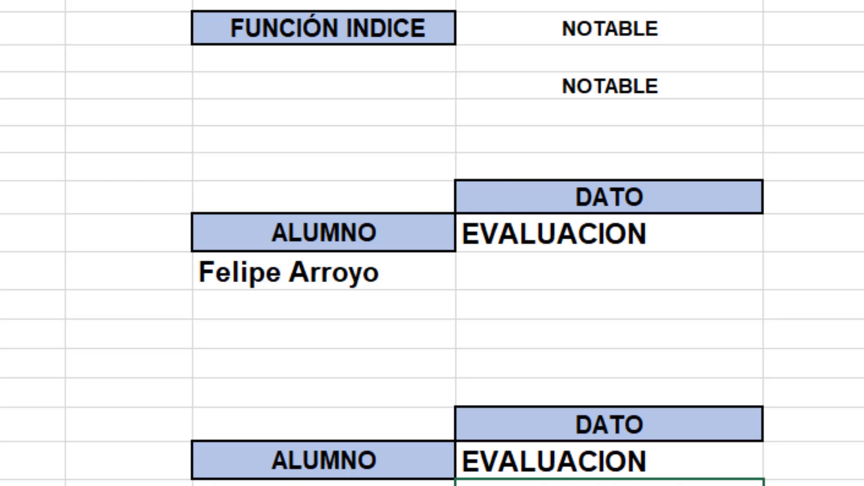
- Start an INDICE formula in J23, below EVALUACION in the upper block, with B8:F21 as the matrix
{"action": "left_click", "coordinate": [589, 269]}
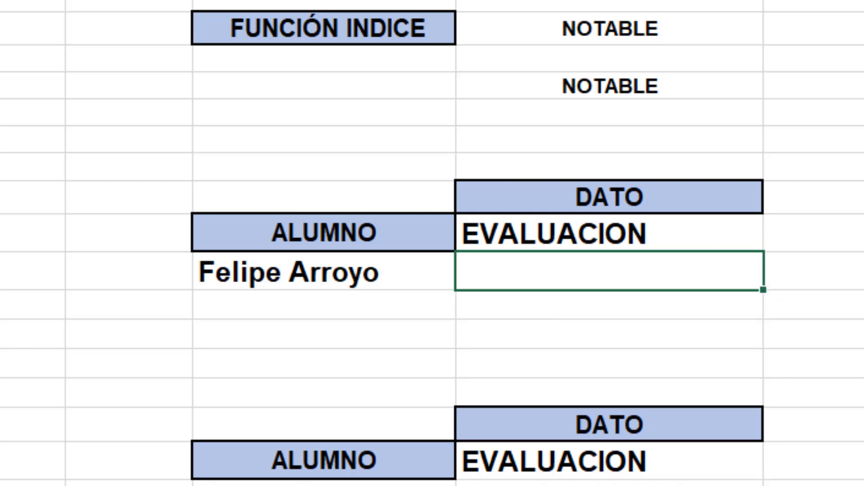
{"action": "type", "text": "=INDICE"}
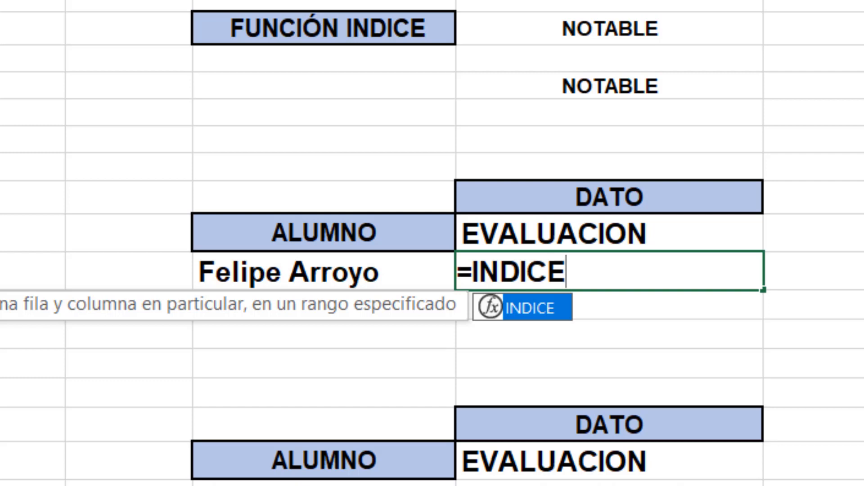
{"action": "type", "text": "("}
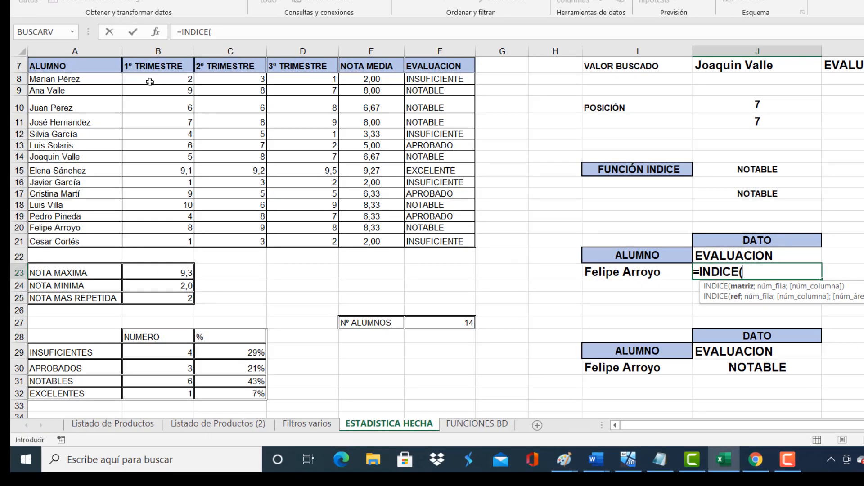
{"action": "left_click_drag", "start_coordinate": [149, 80], "coordinate": [425, 237]}
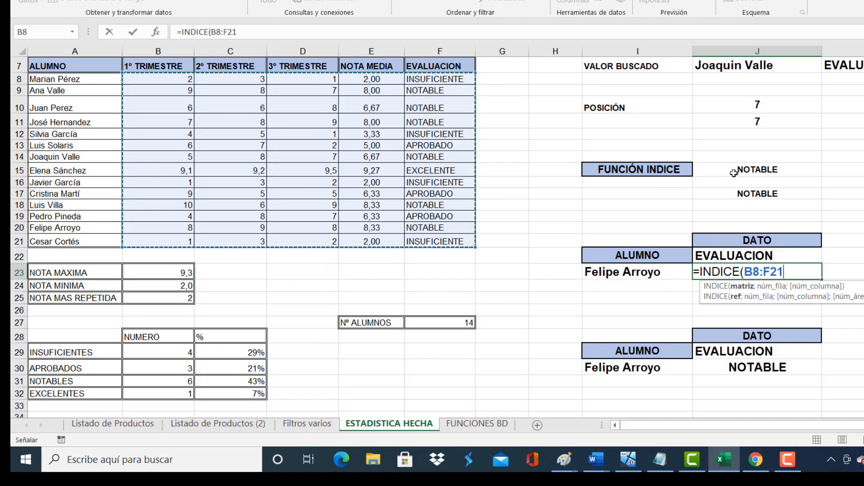
{"action": "type", "text": ";"}
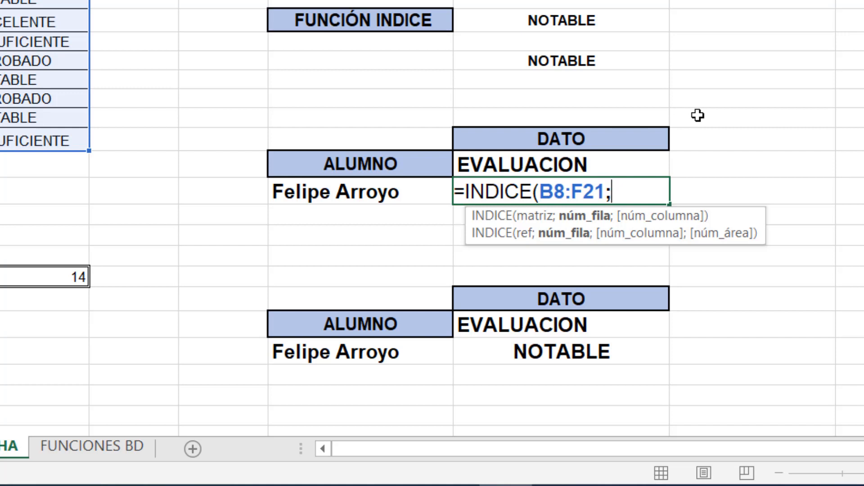
- Nest COINCIDIR(I23;A8:A21;0) as the row number of the INDICE formula, matching the chosen student exactly
{"action": "type", "text": "CON"}
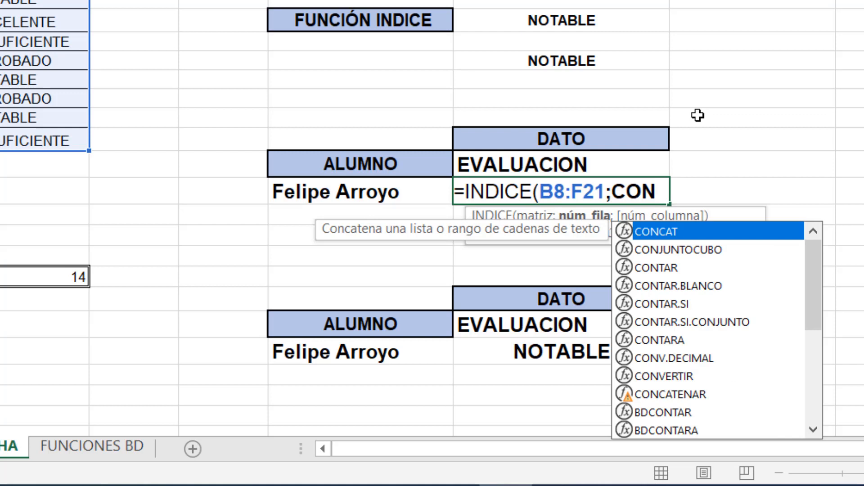
{"action": "type", "text": "CI"}
{"action": "key", "text": "BackSpace"}
{"action": "key", "text": "BackSpace"}
{"action": "key", "text": "BackSpace"}
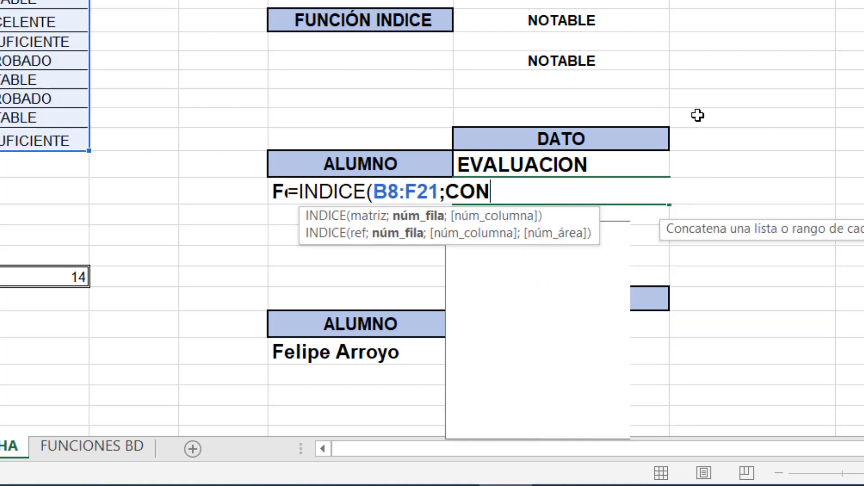
{"action": "type", "text": "INCIDIR"}
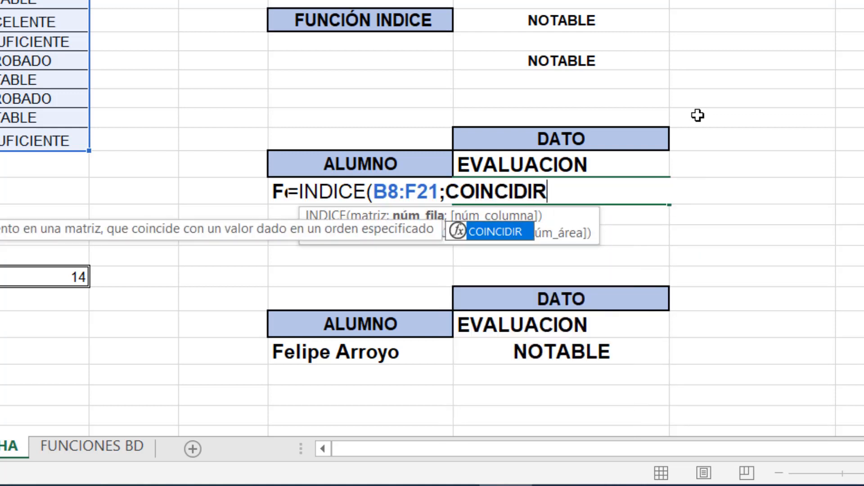
{"action": "type", "text": "("}
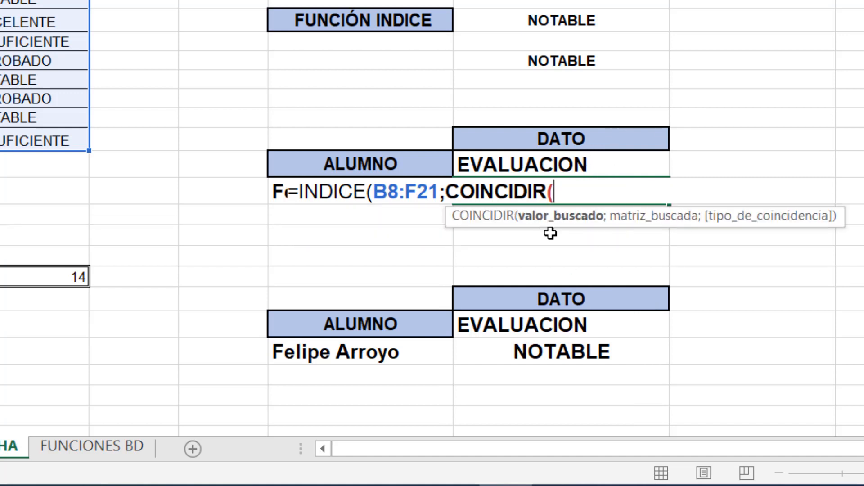
{"action": "left_click", "coordinate": [278, 192]}
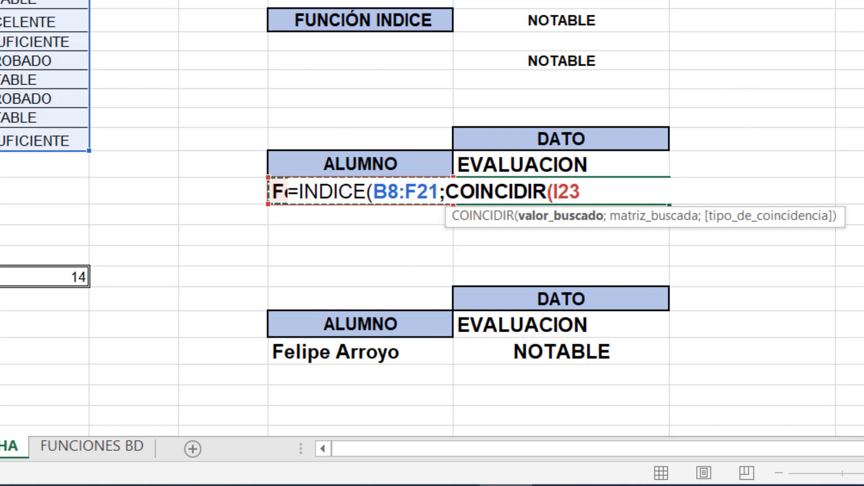
{"action": "type", "text": ";"}
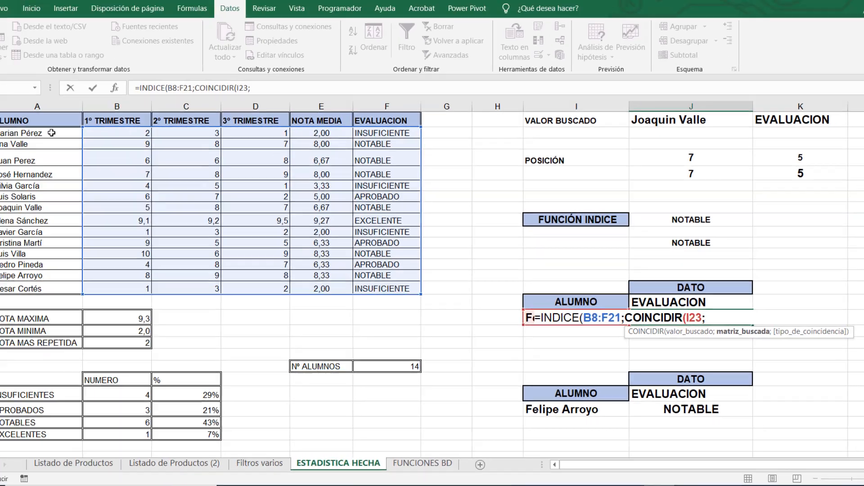
{"action": "left_click_drag", "start_coordinate": [52, 133], "coordinate": [40, 287]}
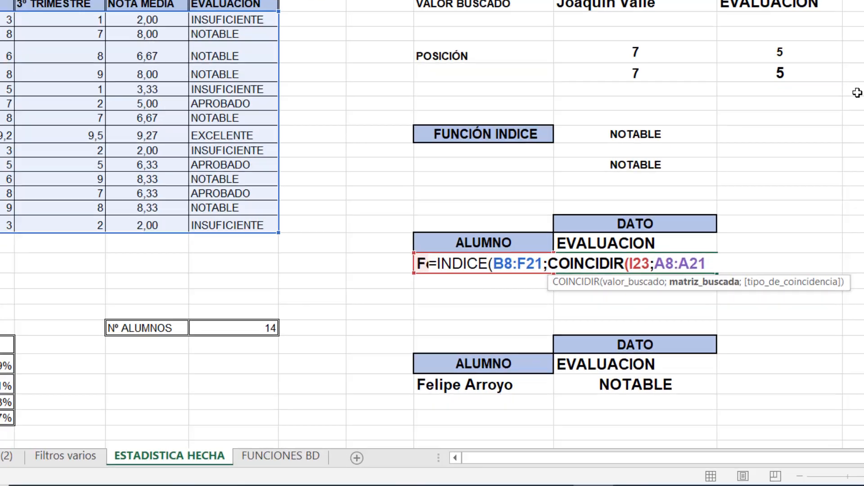
{"action": "type", "text": ";"}
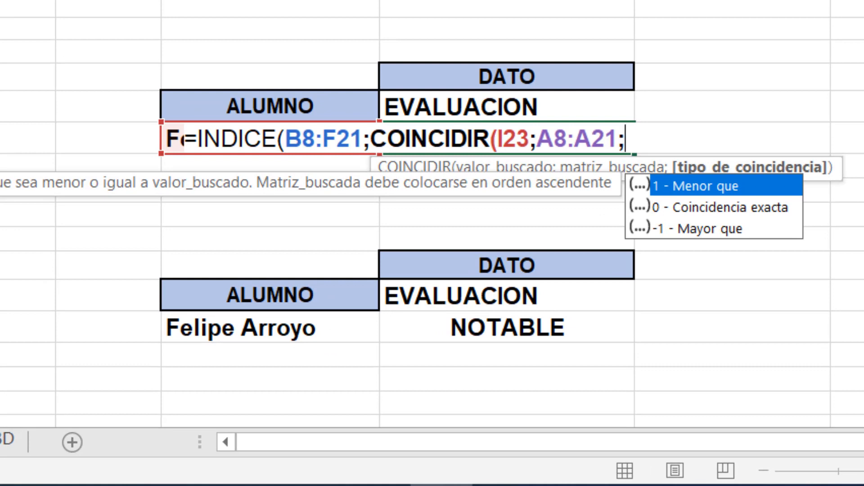
{"action": "type", "text": "0"}
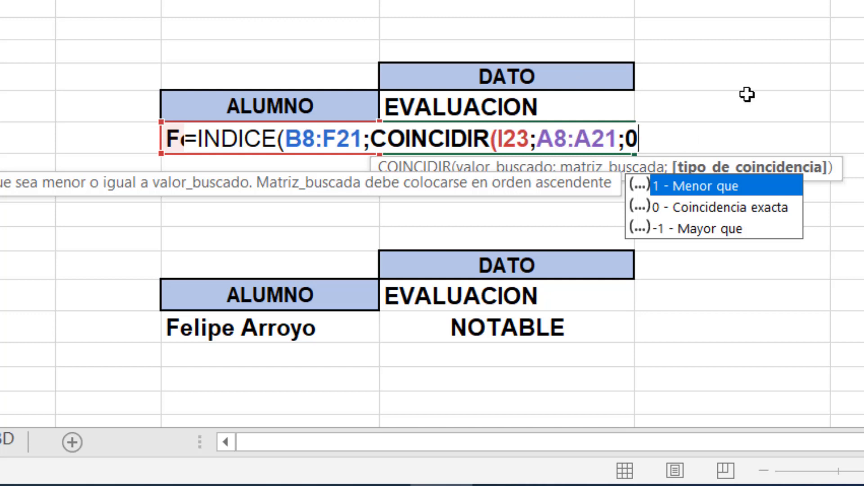
{"action": "type", "text": ")"}
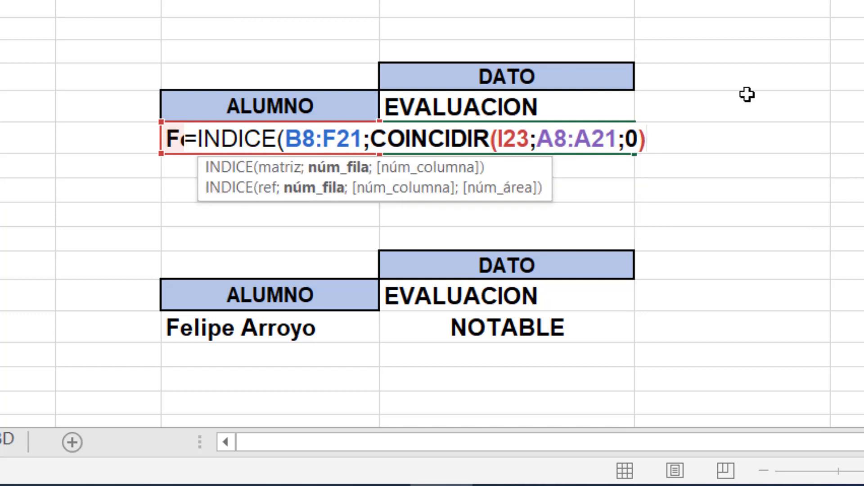
- Nest COINCIDIR(J22;B7:F7;0) as the column number of the INDICE formula, matching the chosen DATO with the table headers
{"action": "type", "text": ";"}
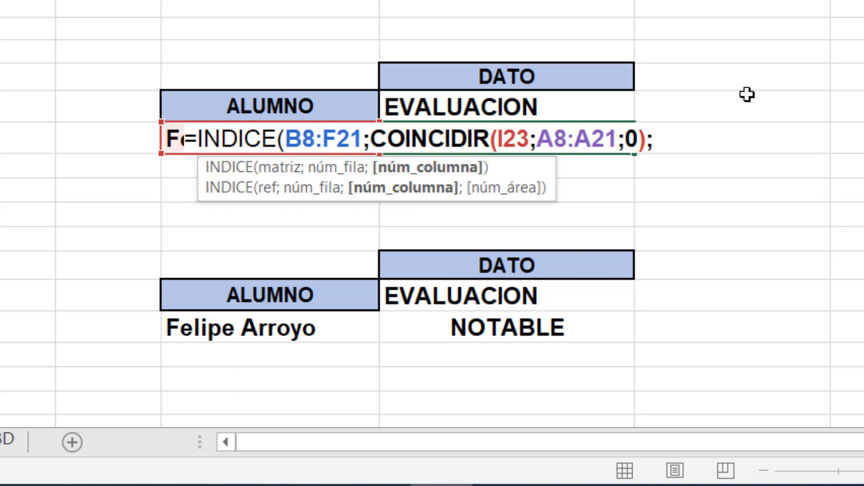
{"action": "type", "text": "COINCI"}
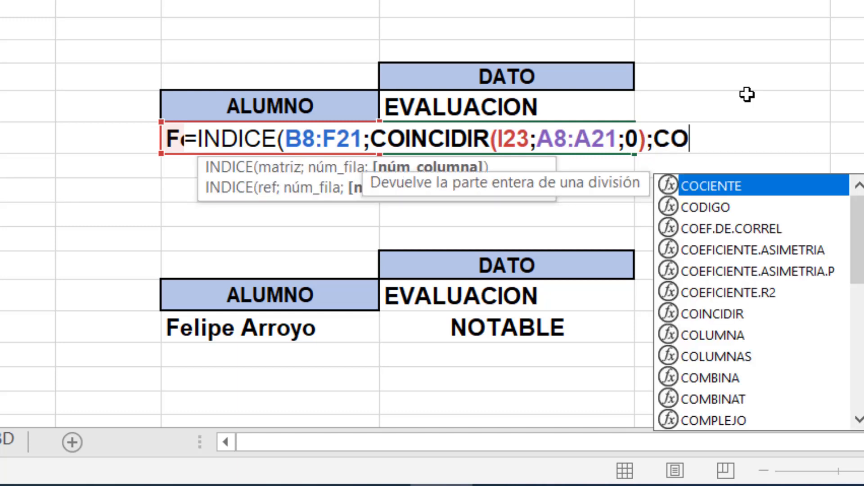
{"action": "type", "text": "DIR"}
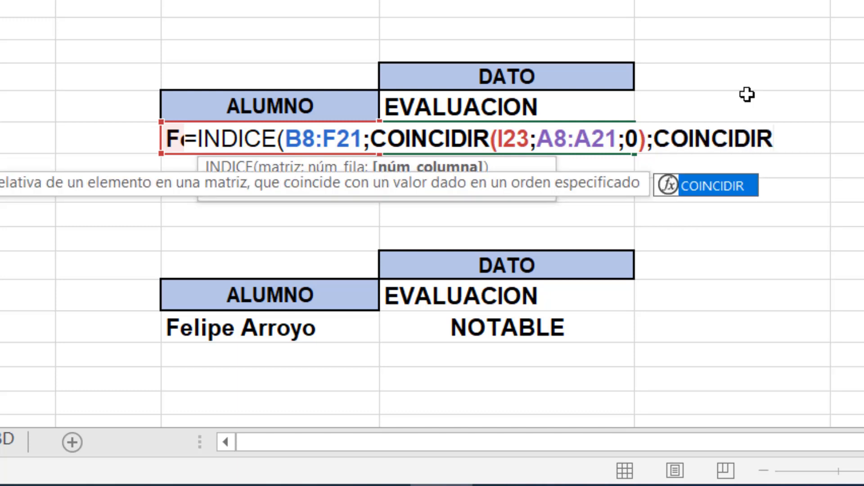
{"action": "type", "text": "("}
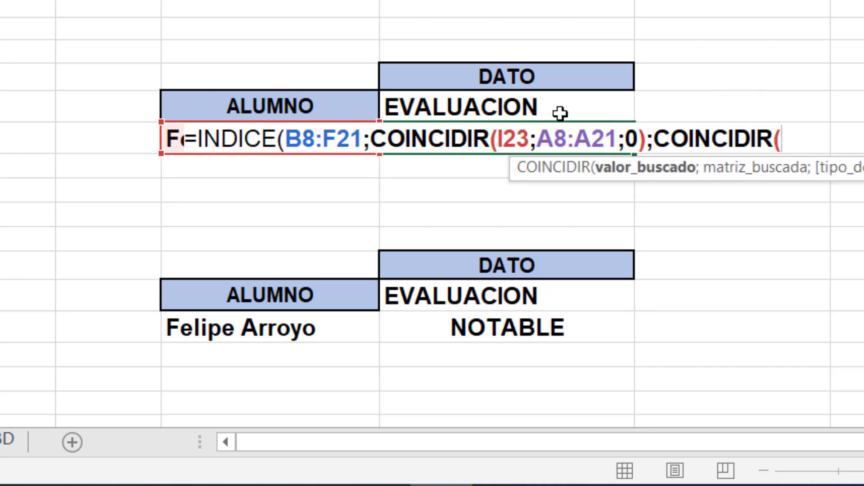
{"action": "left_click", "coordinate": [501, 108]}
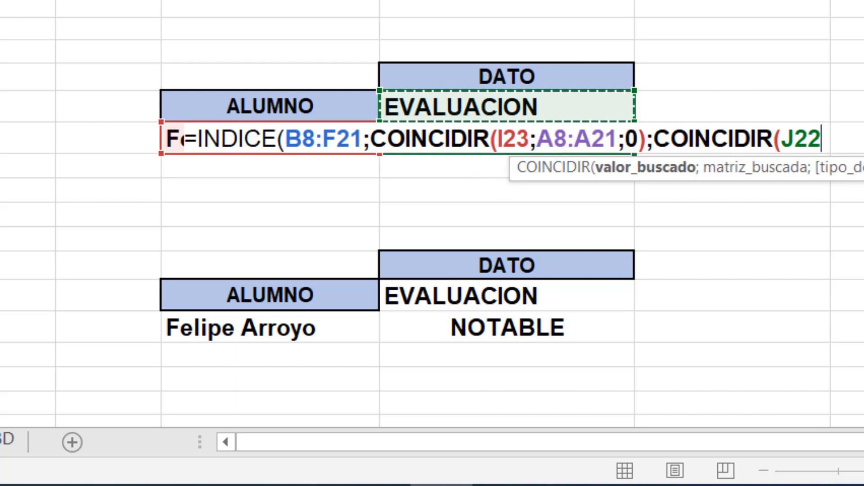
{"action": "type", "text": ";"}
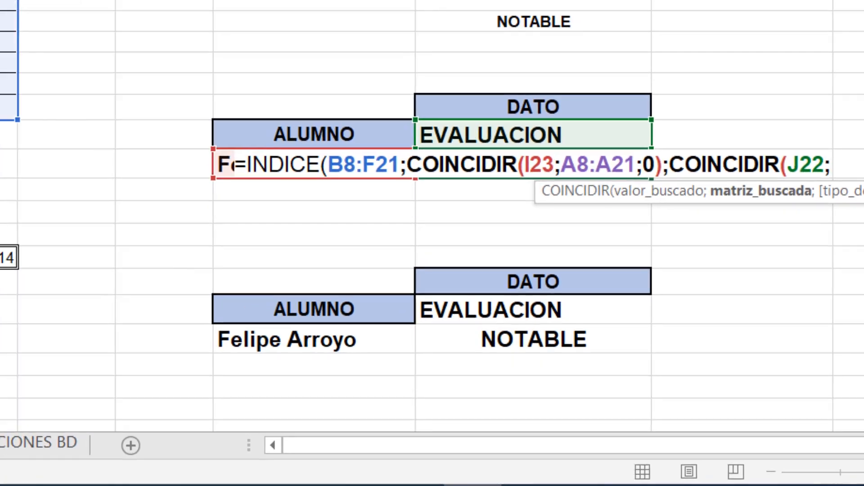
{"action": "left_click_drag", "start_coordinate": [124, 124], "coordinate": [394, 123]}
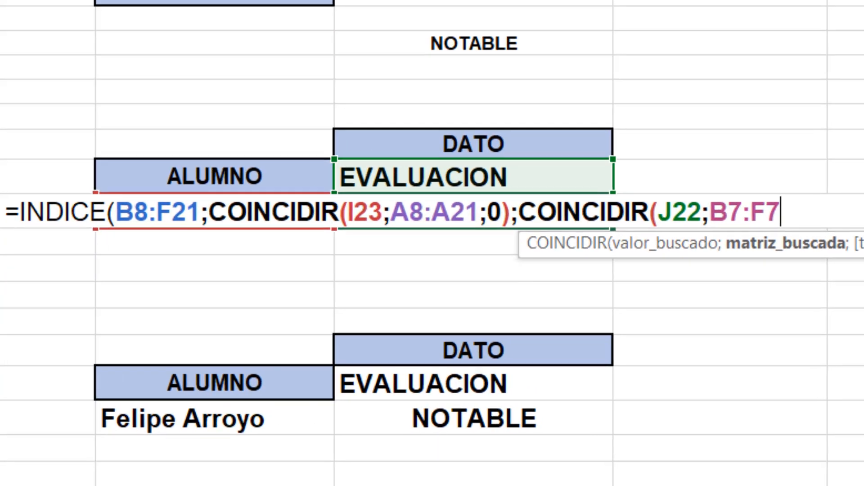
{"action": "type", "text": ";"}
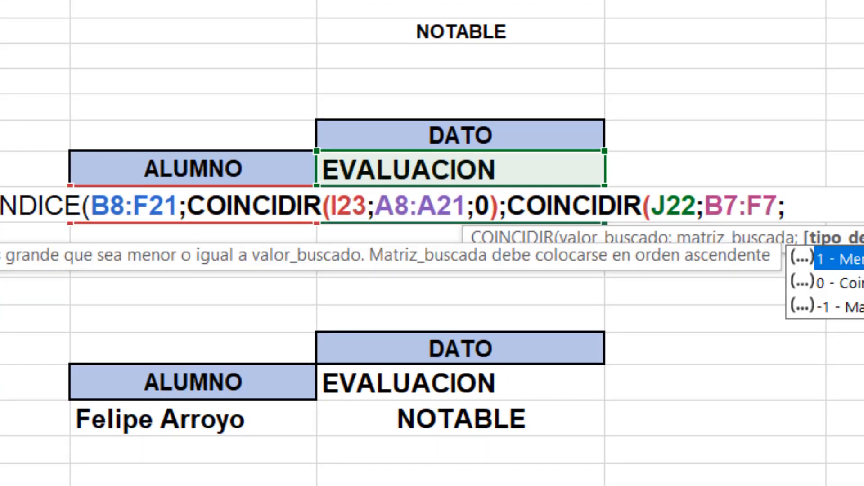
{"action": "type", "text": "0)"}
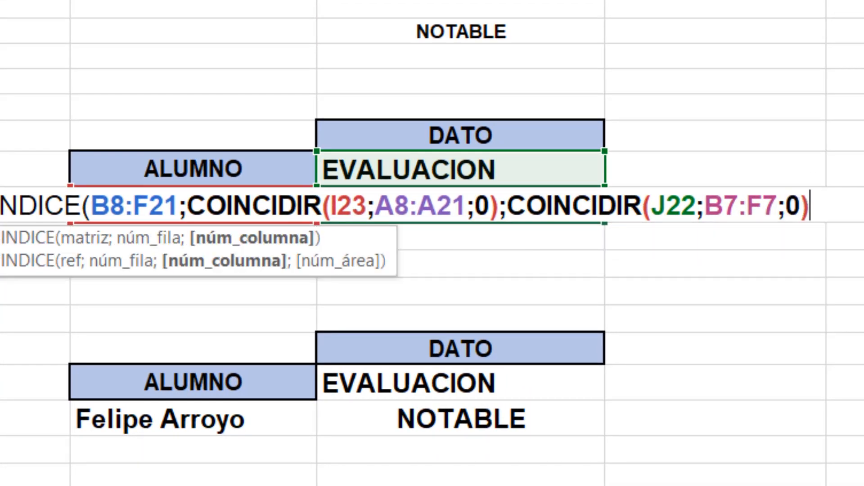
- Enter the combined formula in J23 and accept the proposed correction that adds the missing closing parenthesis
{"action": "key", "text": "Return"}
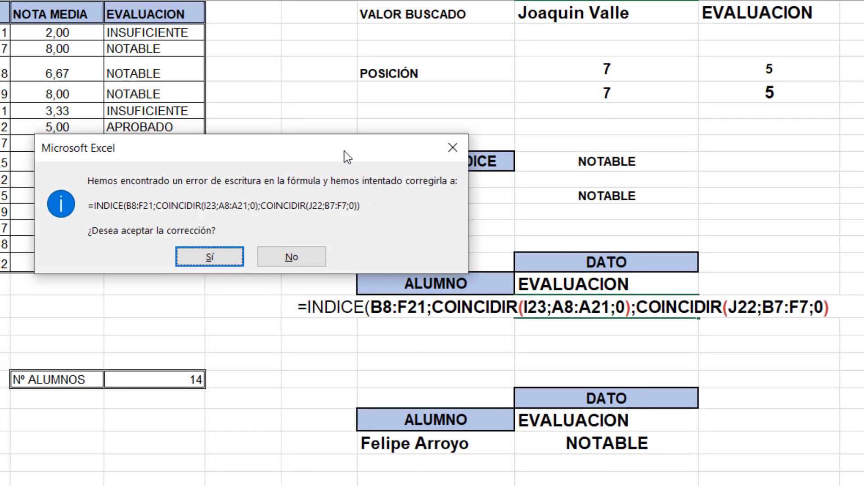
{"action": "left_click_drag", "start_coordinate": [345, 152], "coordinate": [414, 33]}
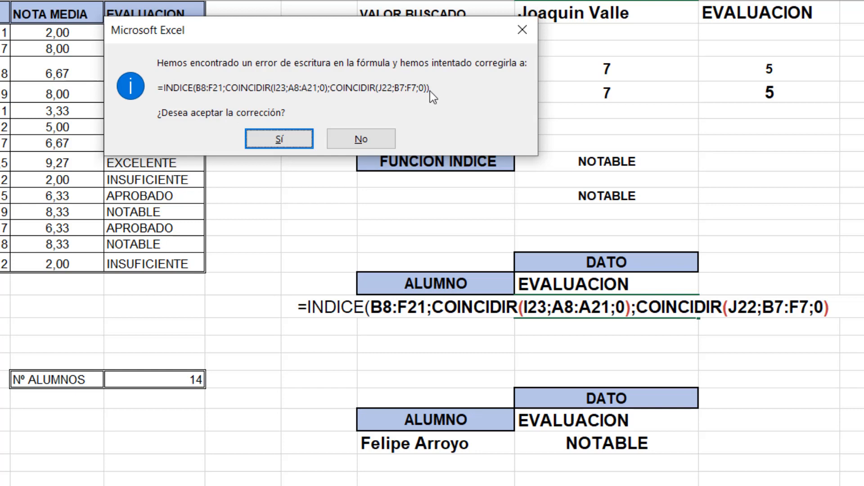
{"action": "left_click", "coordinate": [279, 139]}
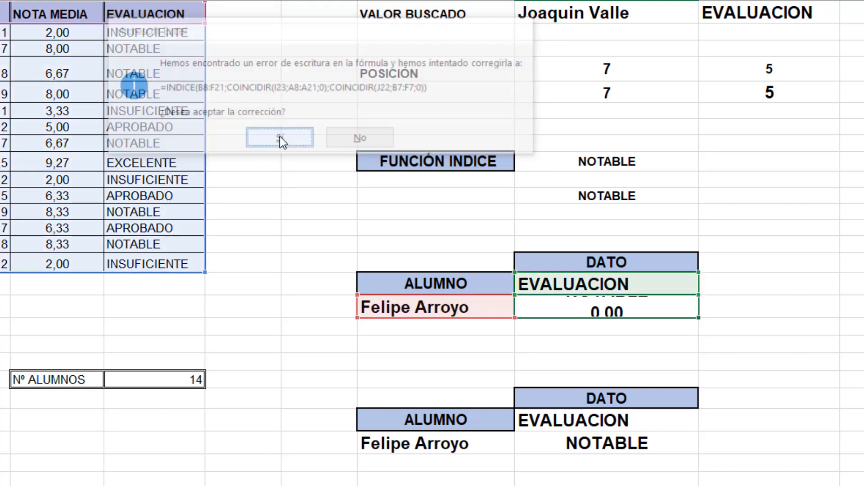
{"action": "left_click", "coordinate": [651, 309]}
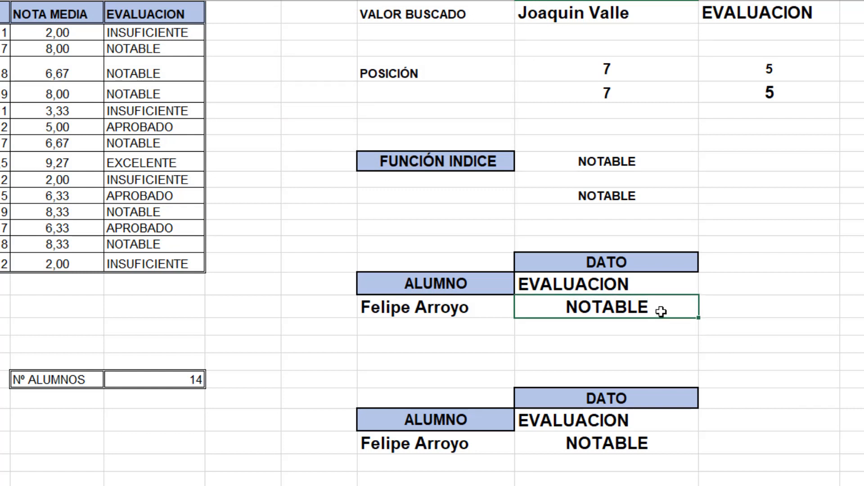
- Test the combined formula by choosing another student in I23 and another field from the DATO list in J22
{"action": "left_click", "coordinate": [468, 307]}
{"action": "left_click", "coordinate": [523, 310]}
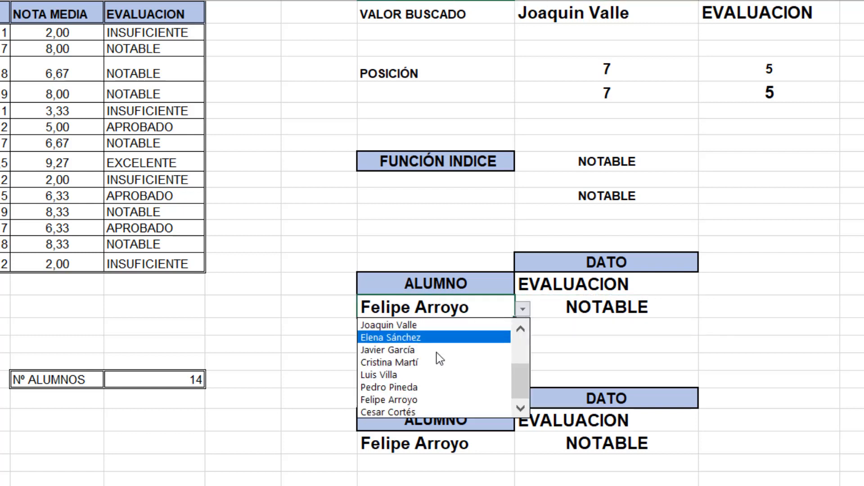
{"action": "left_click", "coordinate": [431, 364]}
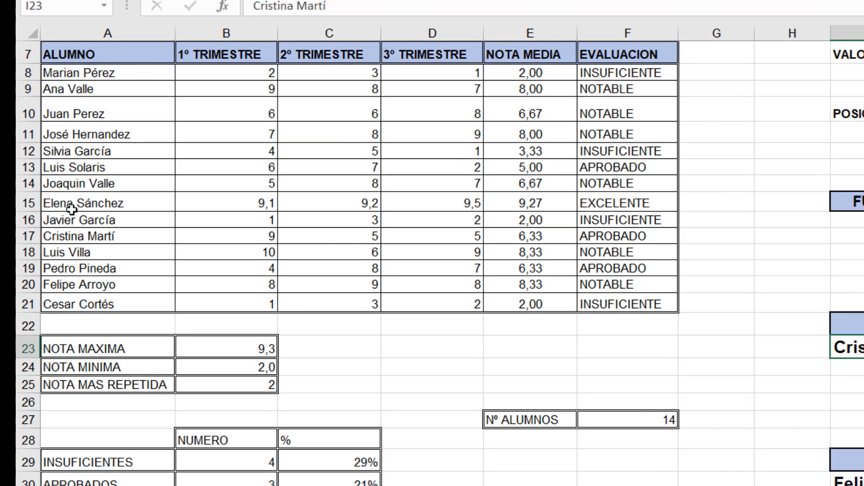
{"action": "left_click", "coordinate": [600, 235]}
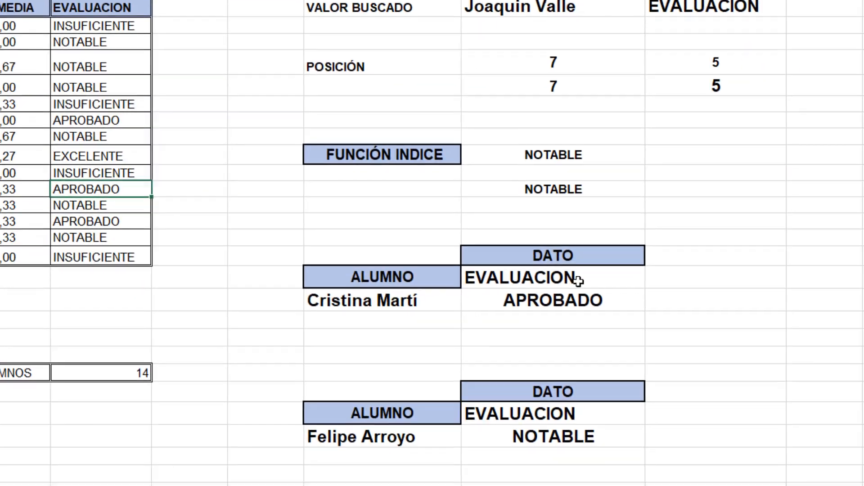
{"action": "left_click", "coordinate": [572, 280]}
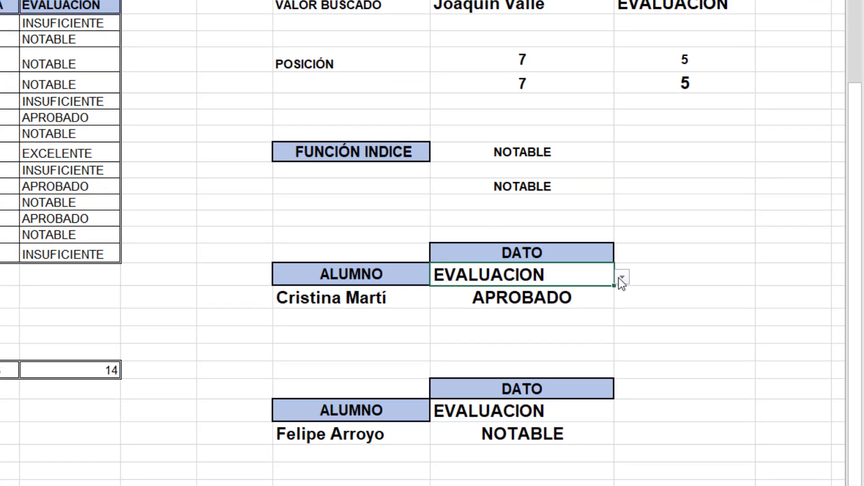
{"action": "left_click", "coordinate": [621, 278]}
{"action": "left_click", "coordinate": [490, 331]}
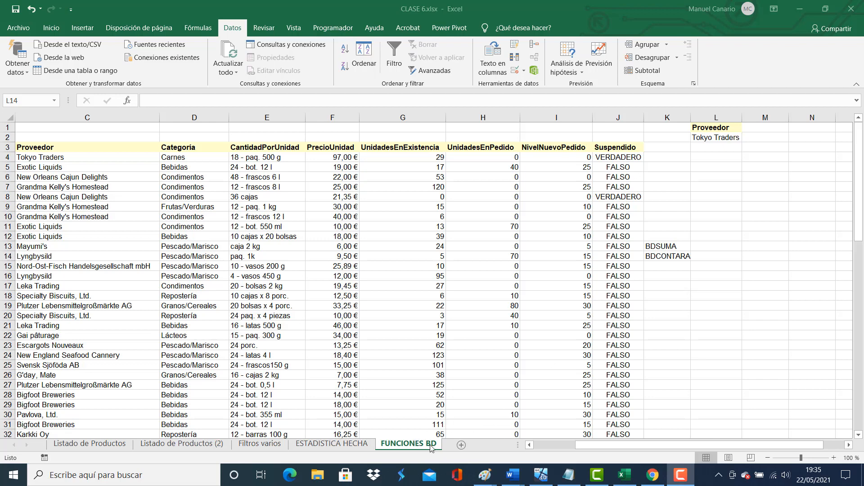
- Examine the BDSUMA and BDCONTARA labels in K13:K14 and the result cells beside them on the FUNCIONES BD sheet
{"action": "left_click", "coordinate": [709, 247]}
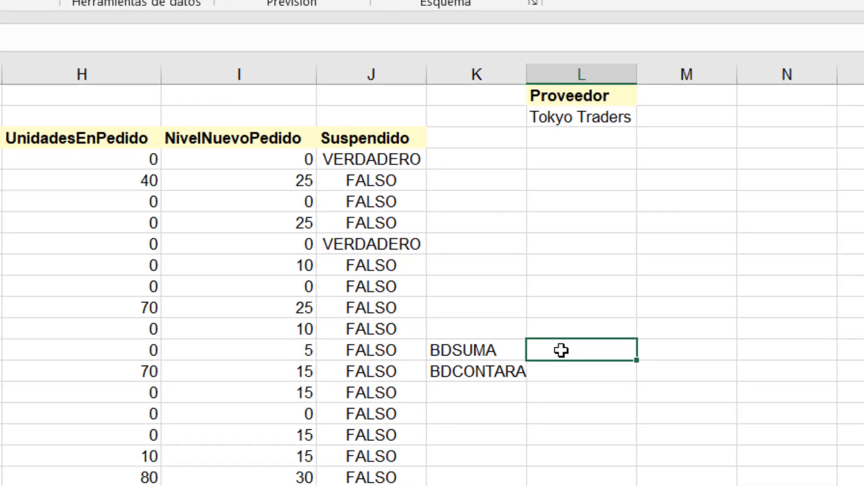
{"action": "left_click", "coordinate": [561, 370]}
{"action": "left_click", "coordinate": [561, 347]}
{"action": "left_click", "coordinate": [475, 357]}
{"action": "left_click", "coordinate": [468, 378]}
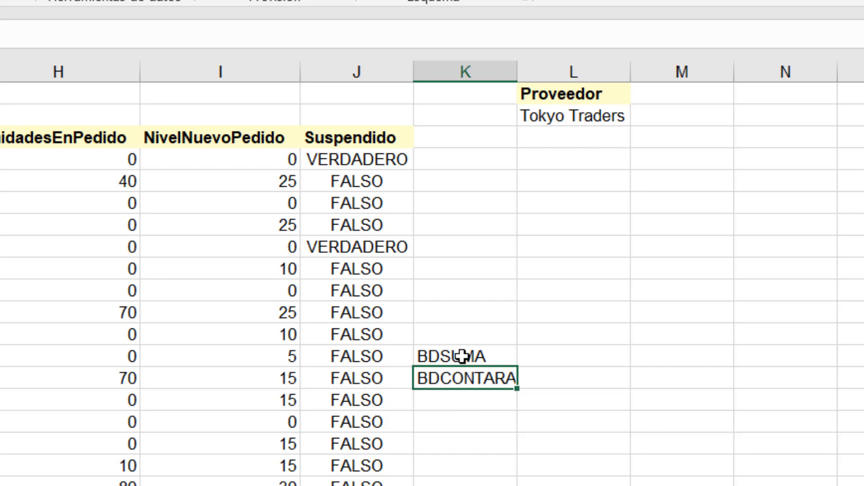
{"action": "left_click", "coordinate": [445, 357]}
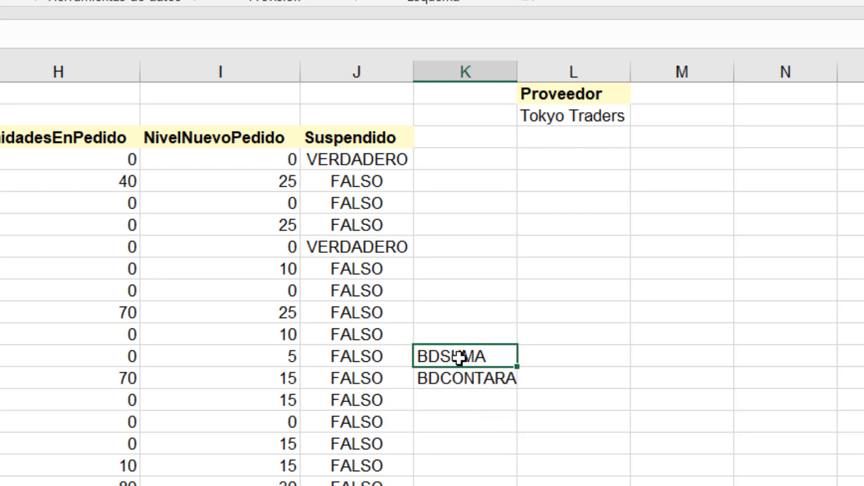
{"action": "left_click", "coordinate": [446, 378]}
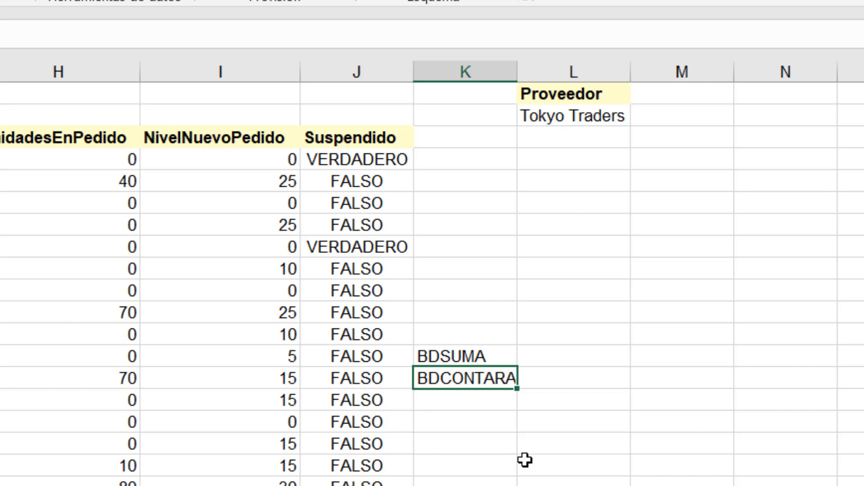
- Insert the BDSUMA function in L13, beside its label, choosing it from the complete function list
{"action": "left_click", "coordinate": [556, 361]}
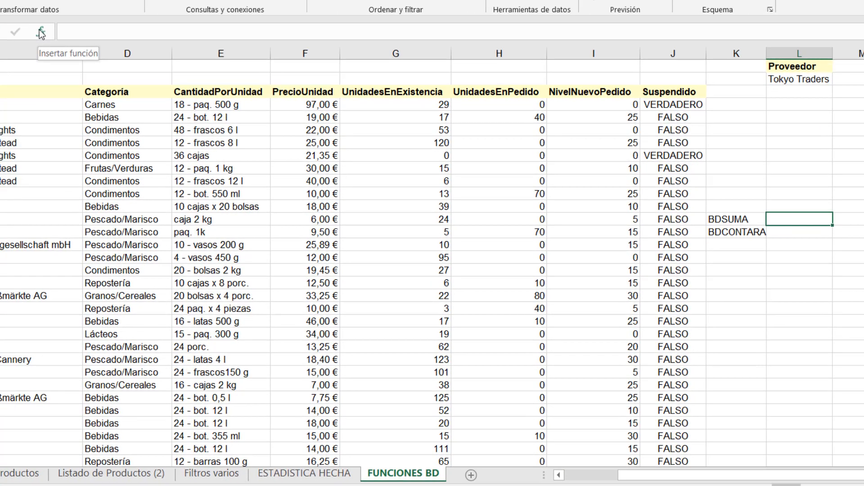
{"action": "left_click", "coordinate": [41, 32]}
{"action": "left_click_drag", "start_coordinate": [394, 100], "coordinate": [456, 170]}
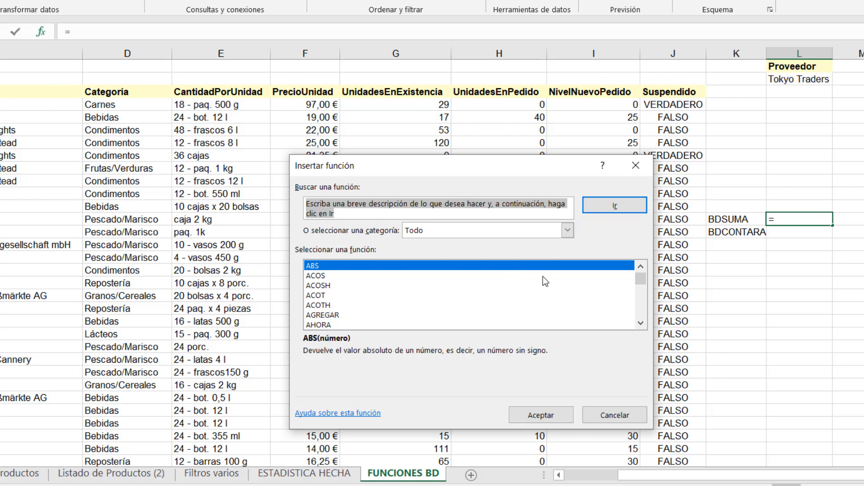
{"action": "left_click", "coordinate": [463, 308]}
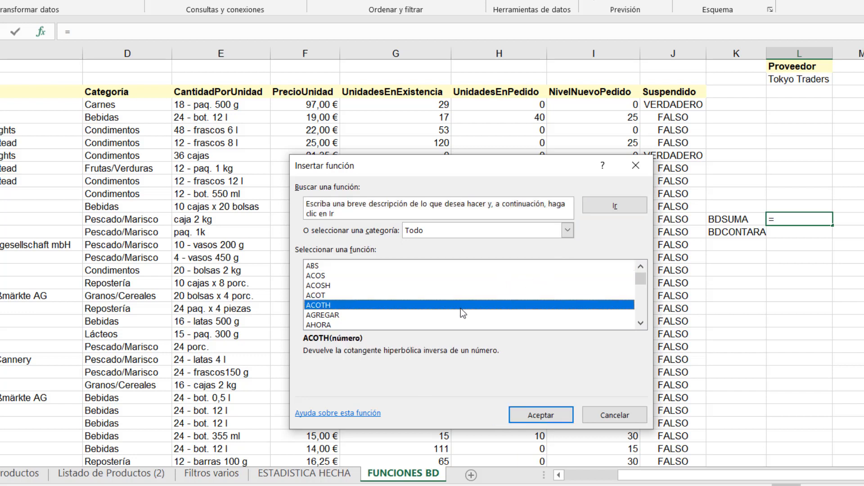
{"action": "key", "text": "b"}
{"action": "scroll", "coordinate": [456, 308], "scroll_direction": "down", "scroll_amount": 2}
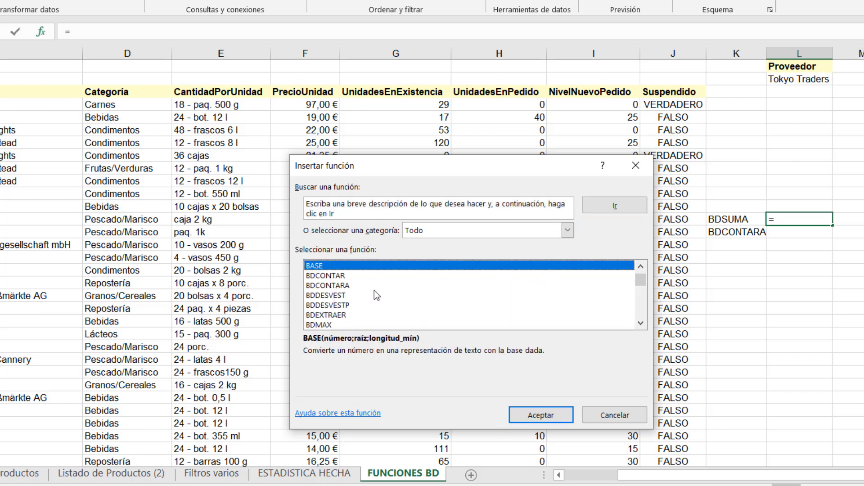
{"action": "scroll", "coordinate": [355, 314], "scroll_direction": "down", "scroll_amount": 1}
{"action": "scroll", "coordinate": [324, 305], "scroll_direction": "down", "scroll_amount": 1}
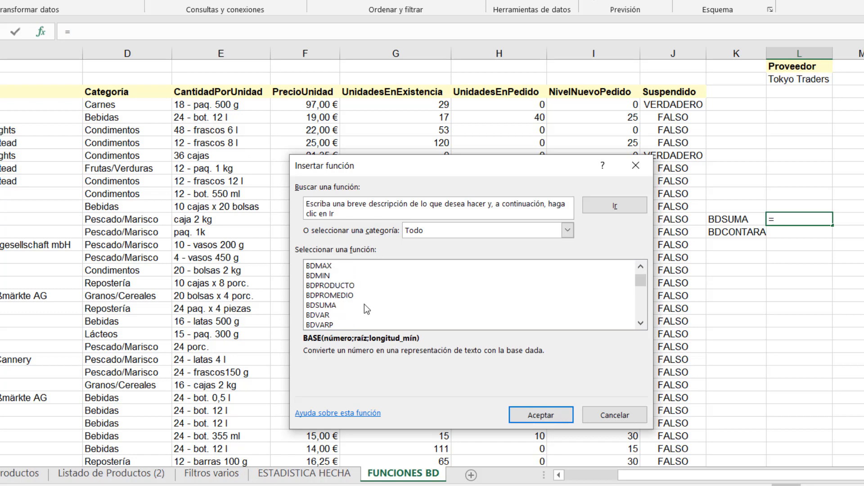
{"action": "left_click", "coordinate": [324, 306]}
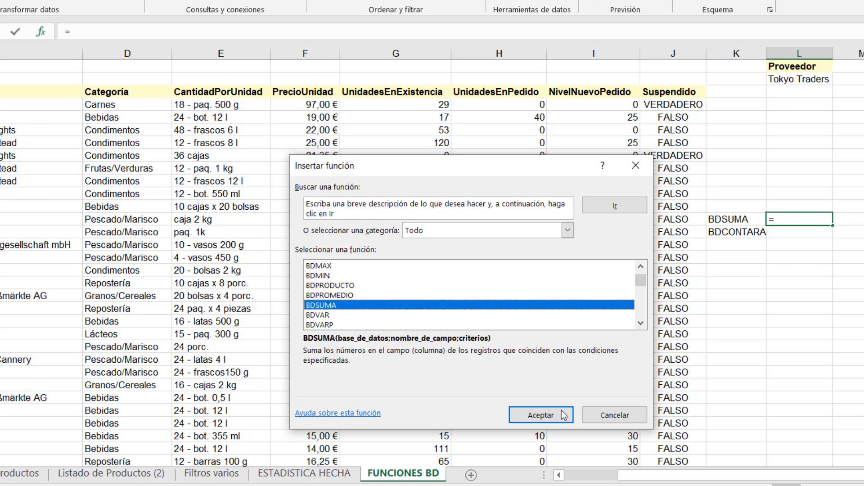
{"action": "left_click", "coordinate": [529, 417]}
- Set the Base_de_datos argument of BDSUMA to the product table C3:J80, including its header row
{"action": "left_click_drag", "start_coordinate": [453, 195], "coordinate": [839, 276]}
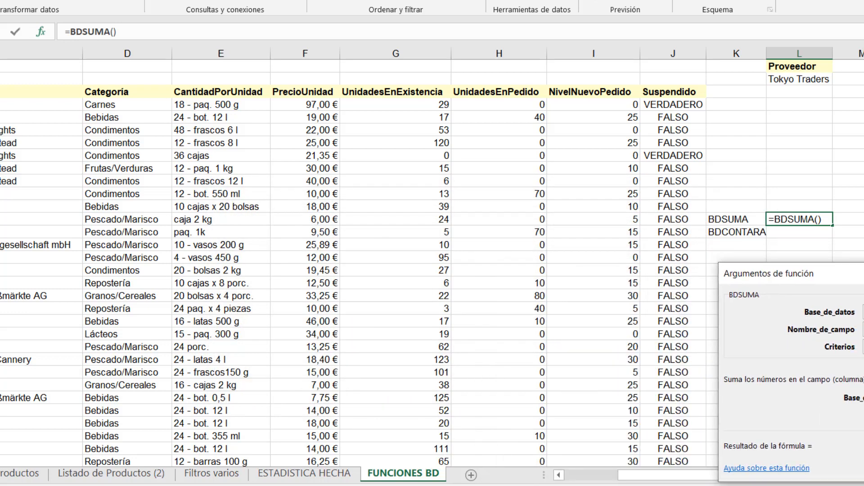
{"action": "left_click_drag", "start_coordinate": [40, 92], "coordinate": [706, 432]}
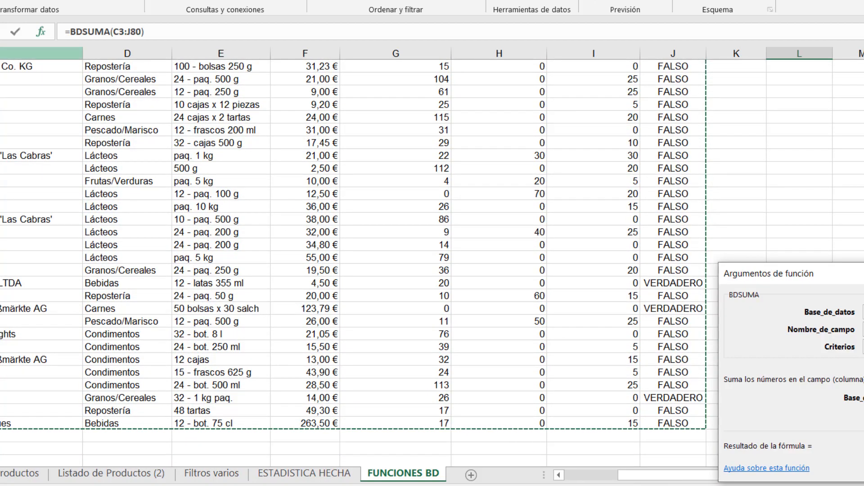
{"action": "scroll", "coordinate": [456, 292], "scroll_direction": "up", "scroll_amount": 5}
{"action": "scroll", "coordinate": [457, 291], "scroll_direction": "up", "scroll_amount": 10}
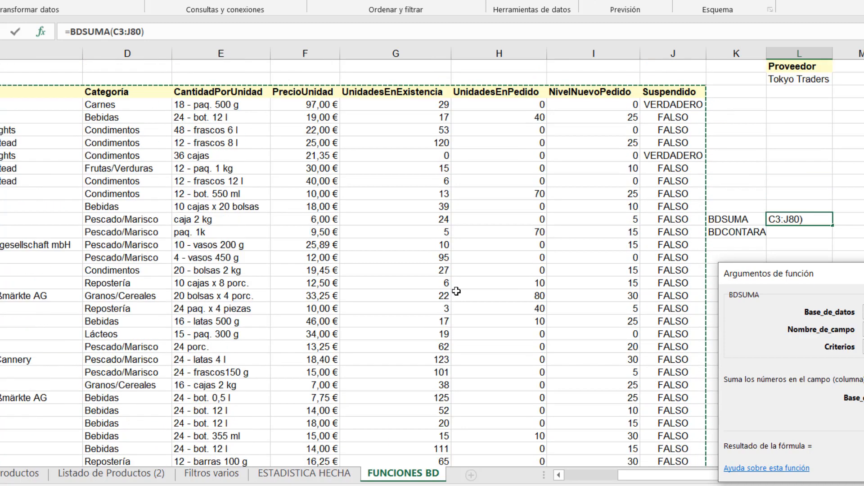
{"action": "left_click_drag", "start_coordinate": [861, 281], "coordinate": [178, 183]}
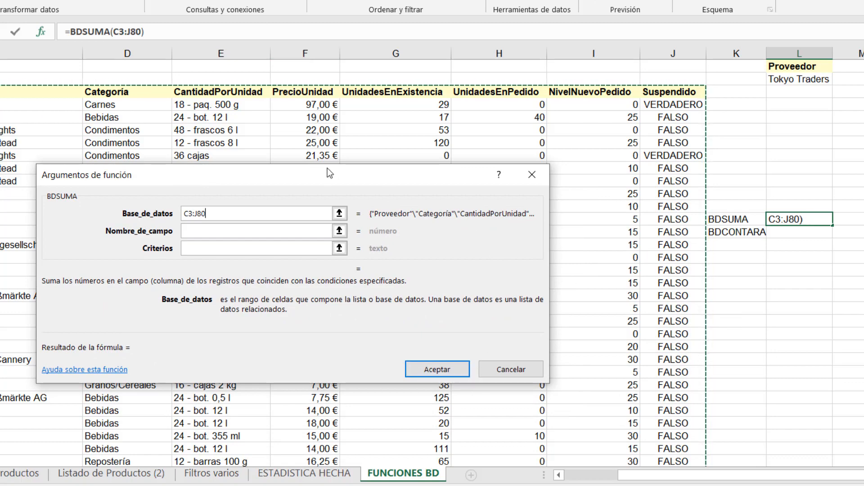
- Complete BDSUMA with the PrecioUnidad header F3 as Nombre_de_campo and L1:L2 as Criterios, and confirm the formula
{"action": "left_click", "coordinate": [234, 232]}
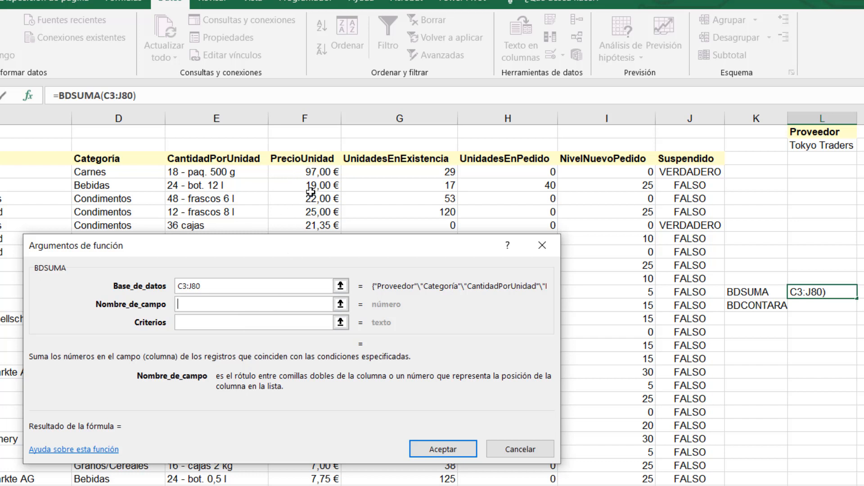
{"action": "left_click", "coordinate": [307, 159]}
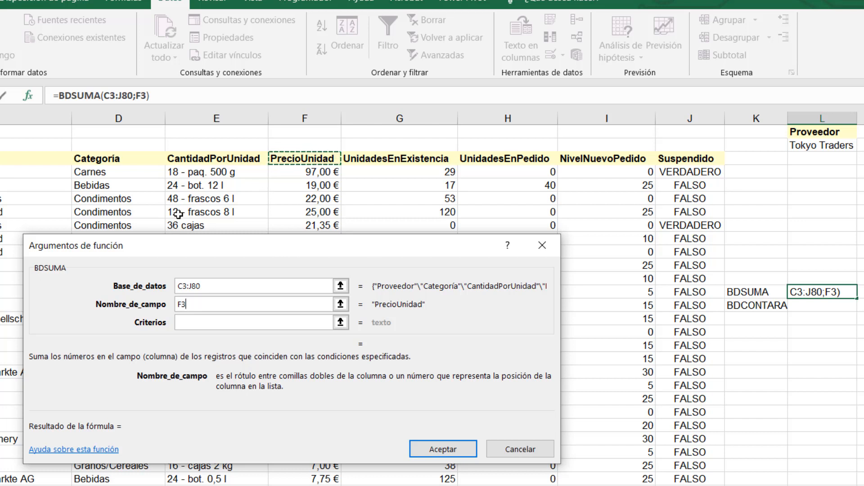
{"action": "left_click", "coordinate": [236, 323]}
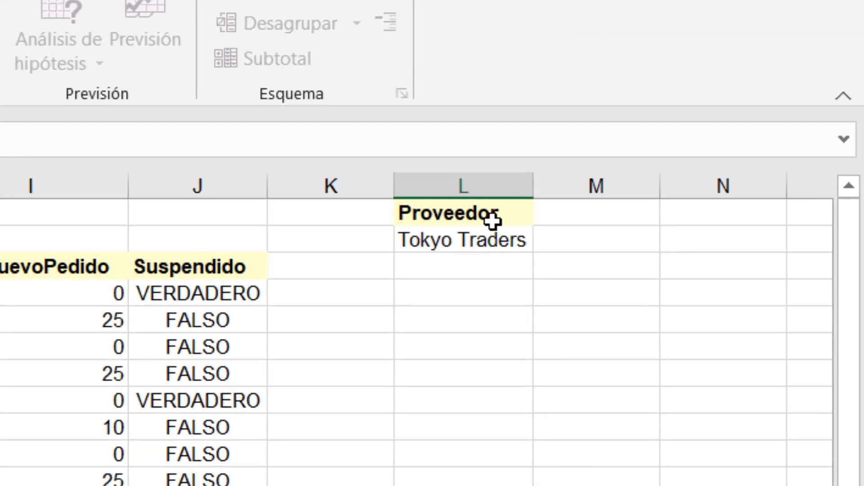
{"action": "left_click_drag", "start_coordinate": [483, 213], "coordinate": [484, 239]}
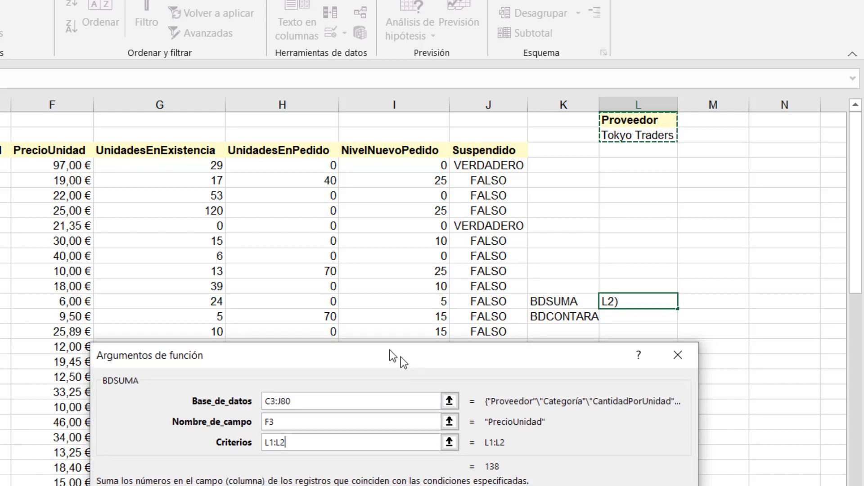
{"action": "left_click_drag", "start_coordinate": [404, 363], "coordinate": [267, 216]}
{"action": "left_click", "coordinate": [432, 450]}
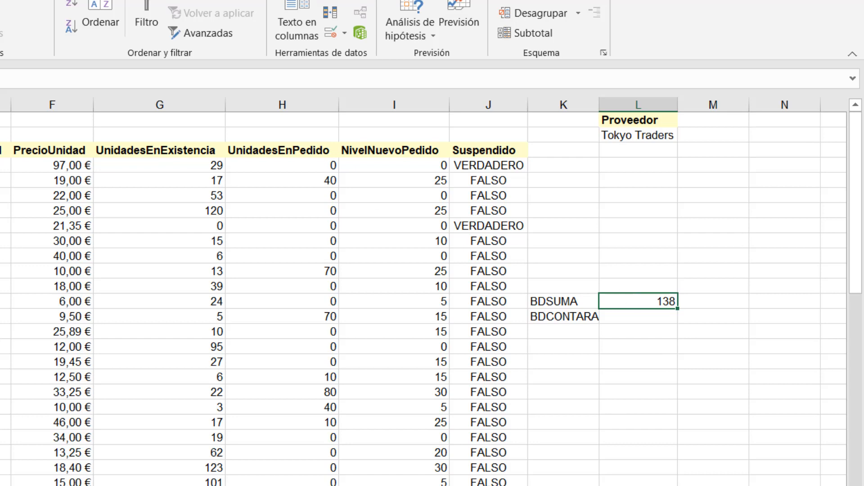
- Copy the currency format of the first PrecioUnidad value in F4 to the BDSUMA result in L13
{"action": "left_click", "coordinate": [55, 166]}
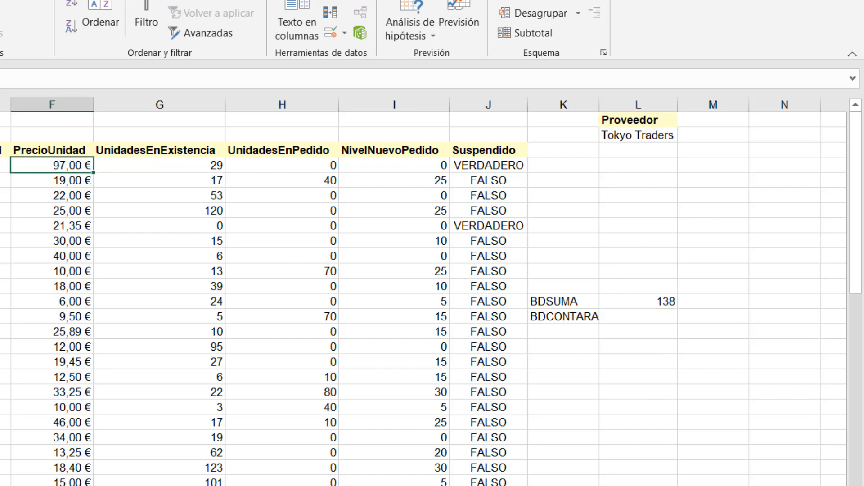
{"action": "key", "text": "alt+o"}
{"action": "key", "text": "ctrl+shift+c"}
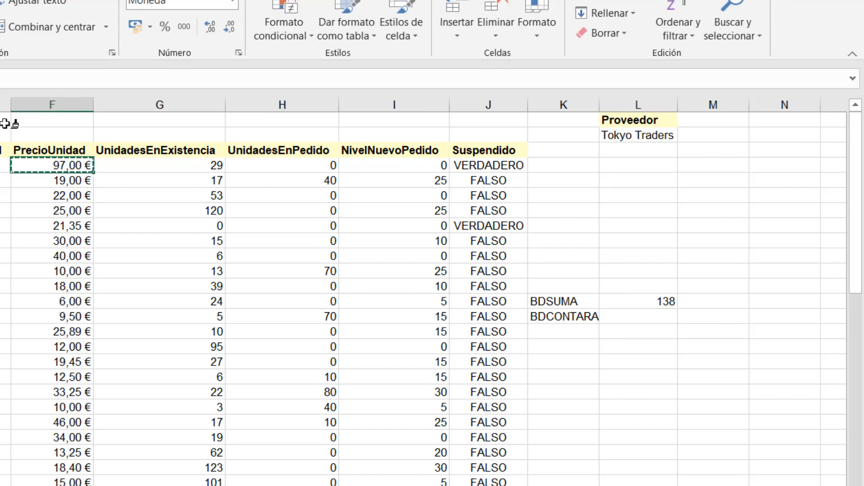
{"action": "left_click", "coordinate": [640, 300]}
{"action": "left_click", "coordinate": [669, 400]}
{"action": "left_click", "coordinate": [633, 302]}
{"action": "left_click", "coordinate": [623, 159]}
{"action": "left_click", "coordinate": [622, 135]}
{"action": "left_click", "coordinate": [644, 301]}
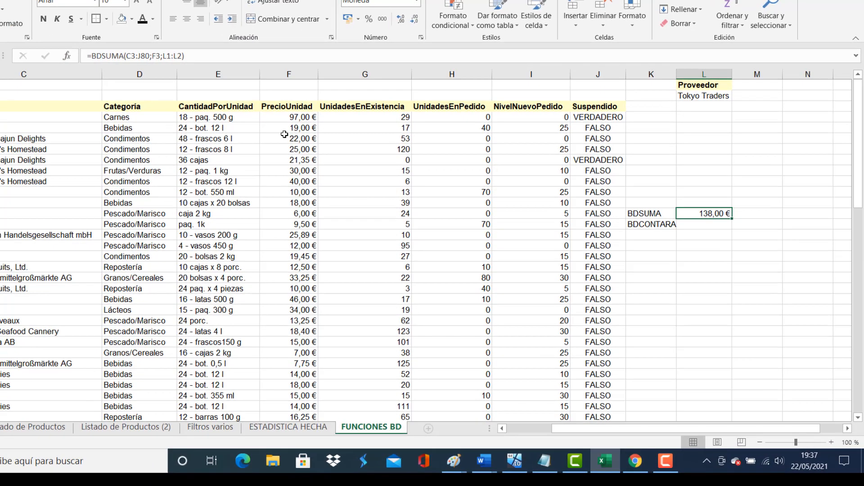
{"action": "left_click", "coordinate": [45, 190]}
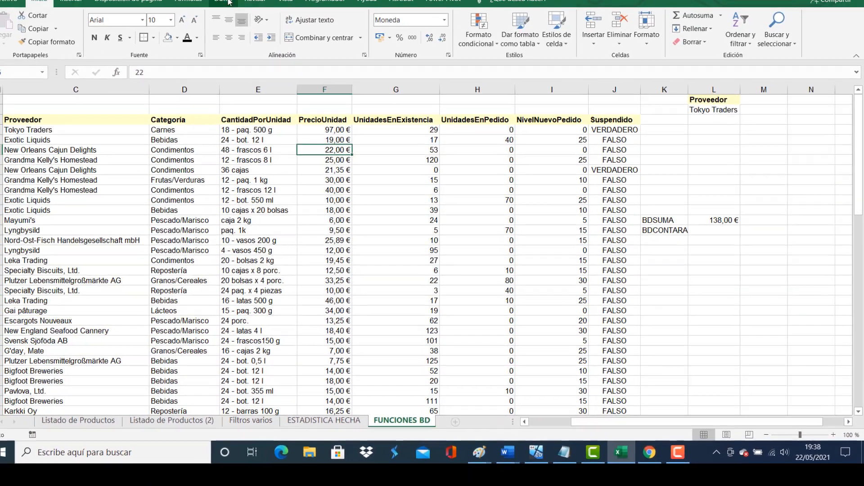
{"action": "left_click", "coordinate": [232, 4]}
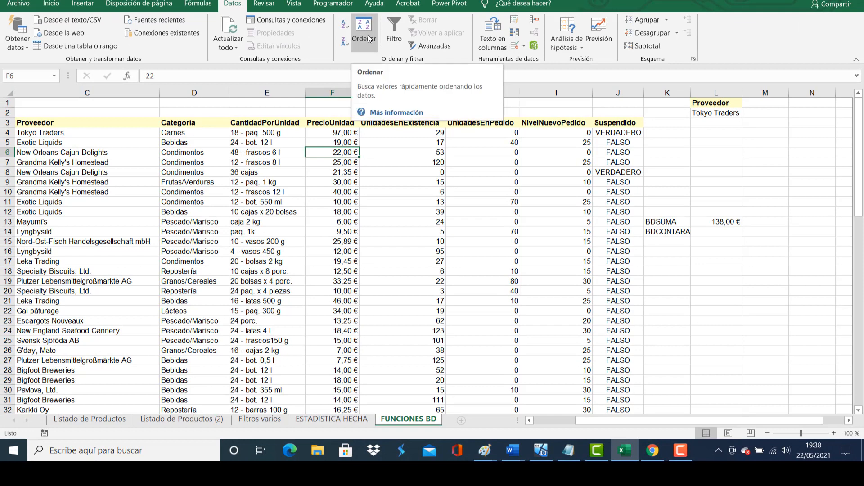
{"action": "left_click", "coordinate": [394, 32]}
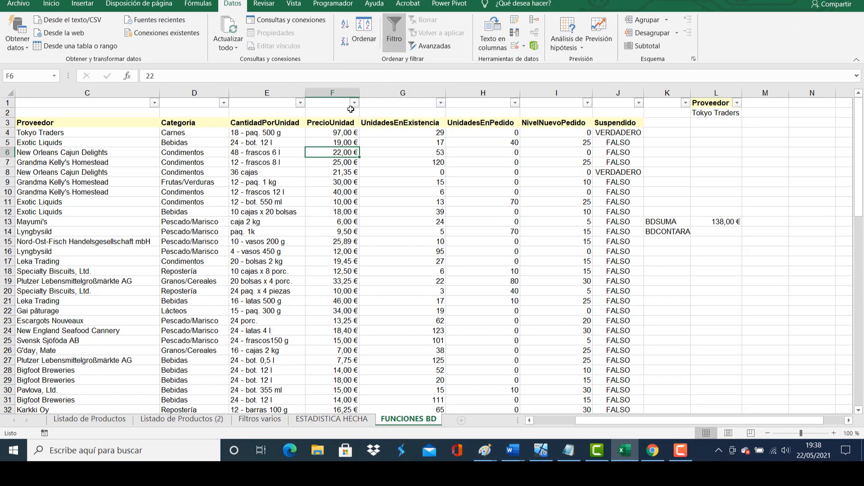
{"action": "left_click", "coordinate": [394, 32]}
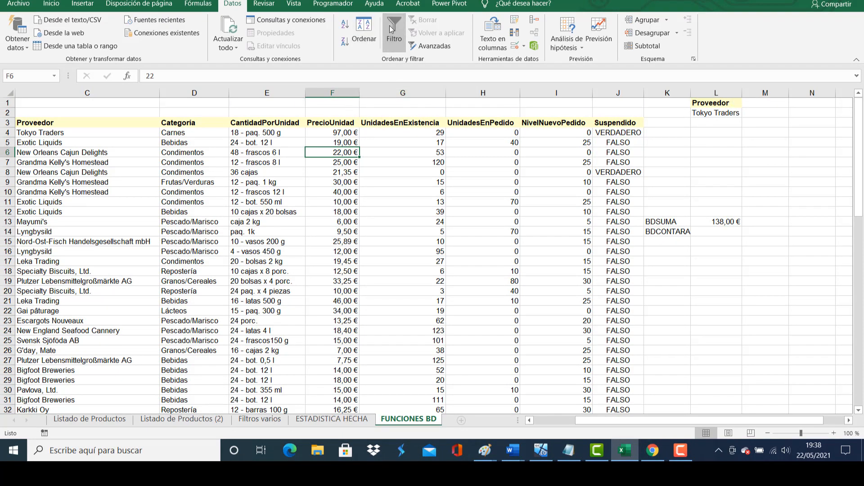
- Add filters to the product table's header row C3:J3, from Proveedor to Suspendido
{"action": "left_click_drag", "start_coordinate": [23, 122], "coordinate": [610, 122]}
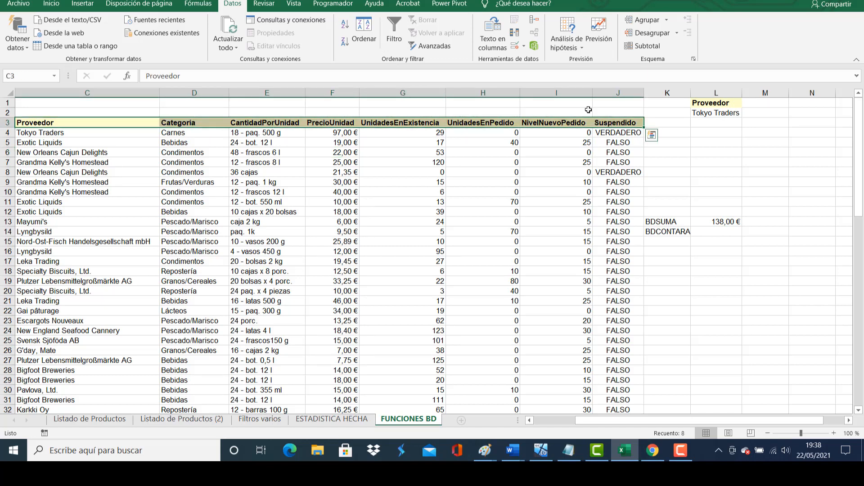
{"action": "left_click", "coordinate": [394, 31]}
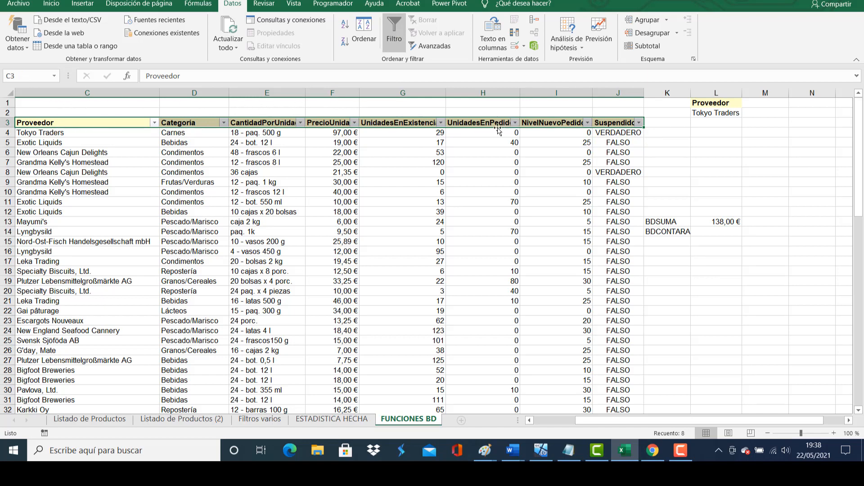
{"action": "left_click", "coordinate": [400, 153]}
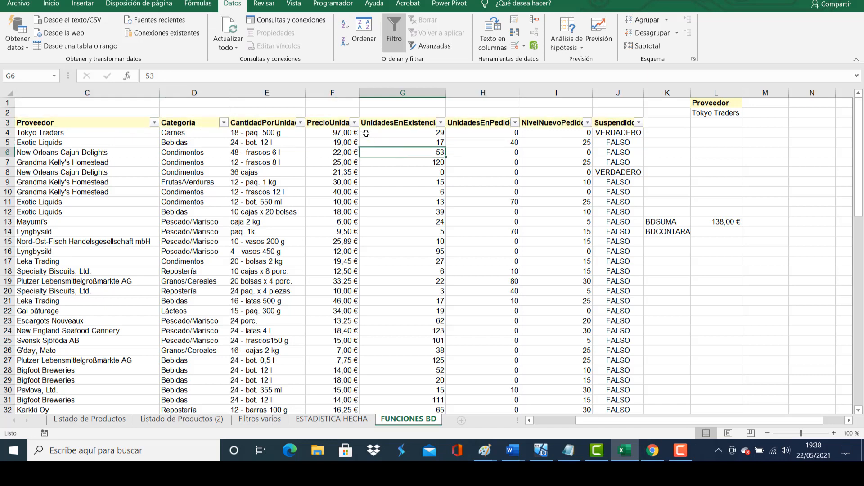
- Filter the Proveedor column to show only Tokyo Traders and select the filtered PrecioUnidad values to check their sum against BDSUMA
{"action": "left_click", "coordinate": [154, 123]}
{"action": "left_click", "coordinate": [83, 251]}
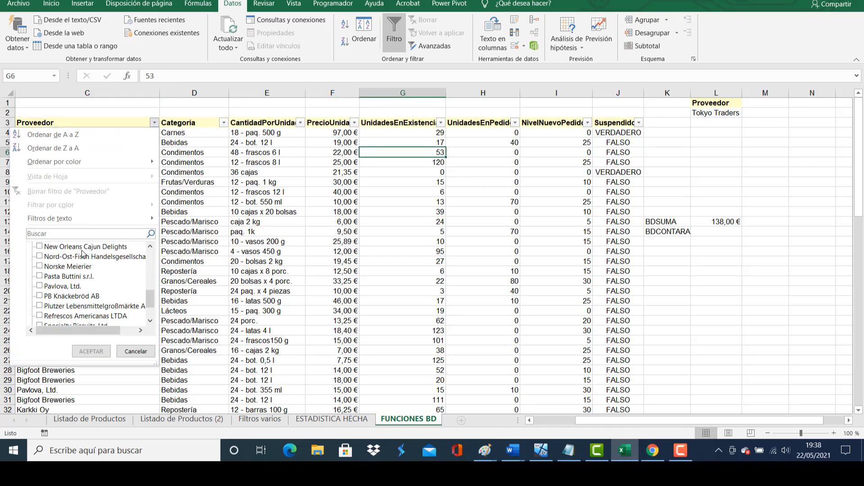
{"action": "scroll", "coordinate": [111, 293], "scroll_direction": "down", "scroll_amount": 7}
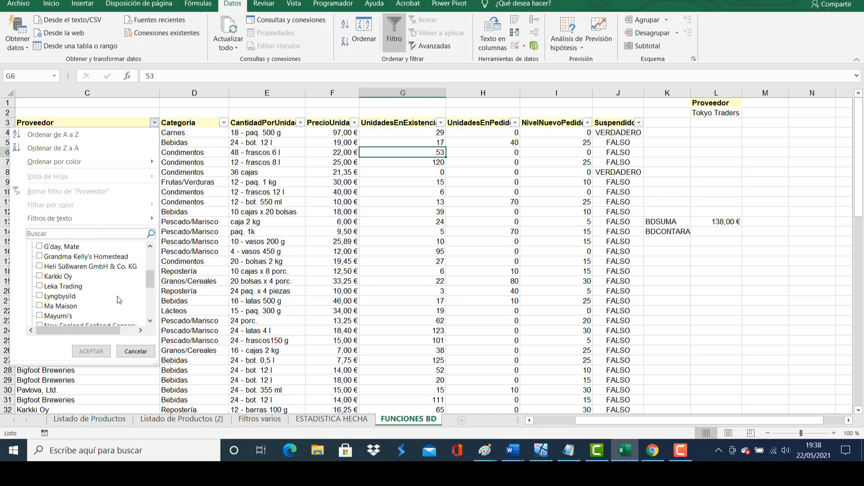
{"action": "left_click", "coordinate": [79, 308]}
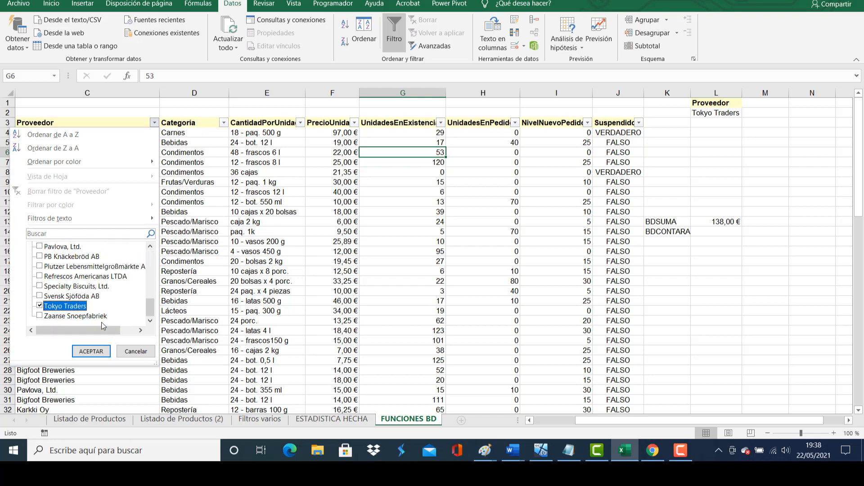
{"action": "left_click", "coordinate": [99, 353]}
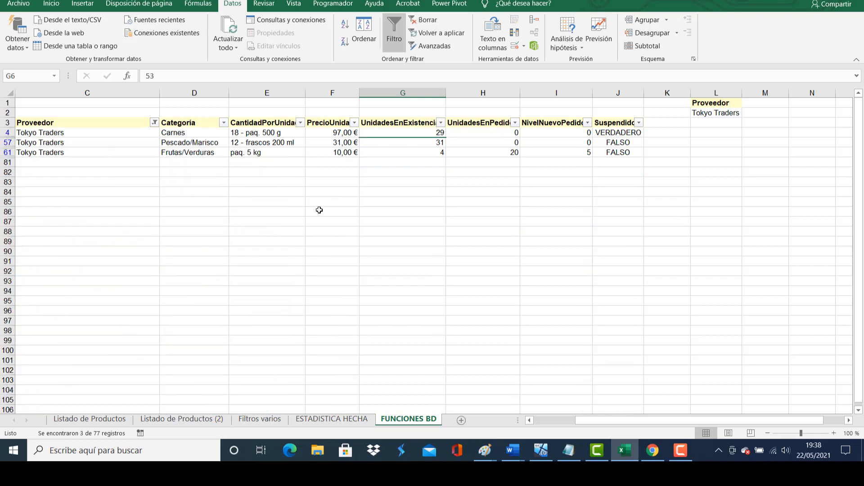
{"action": "left_click_drag", "start_coordinate": [344, 132], "coordinate": [341, 153]}
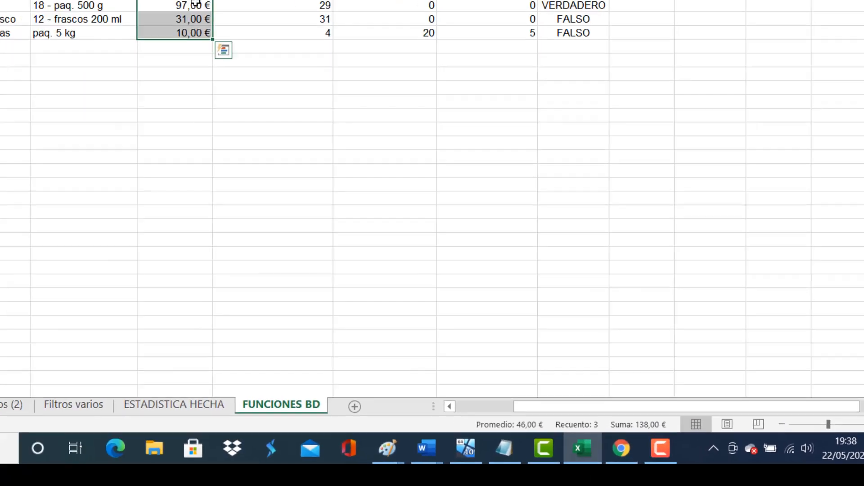
{"action": "left_click", "coordinate": [232, 34]}
{"action": "left_click_drag", "start_coordinate": [232, 34], "coordinate": [231, 59]}
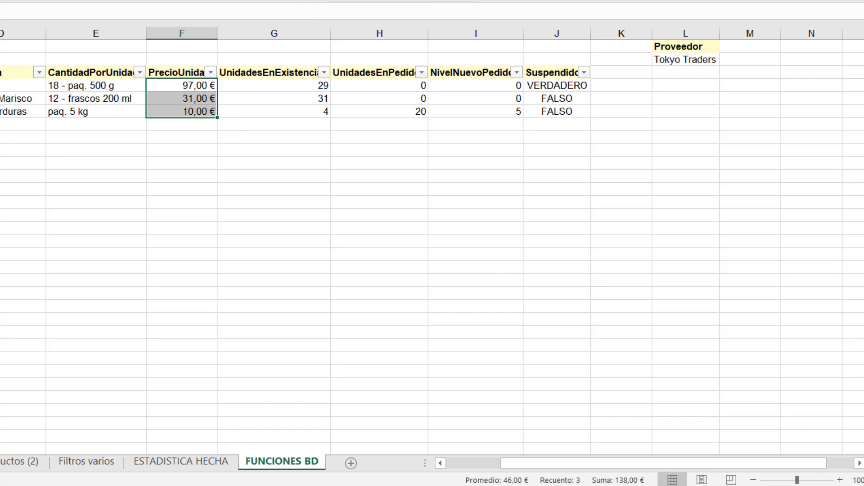
- Clear the Proveedor filter and review the BDSUMA formula in L13 and its criterion in L2
{"action": "left_click", "coordinate": [285, 1]}
{"action": "left_click", "coordinate": [676, 205]}
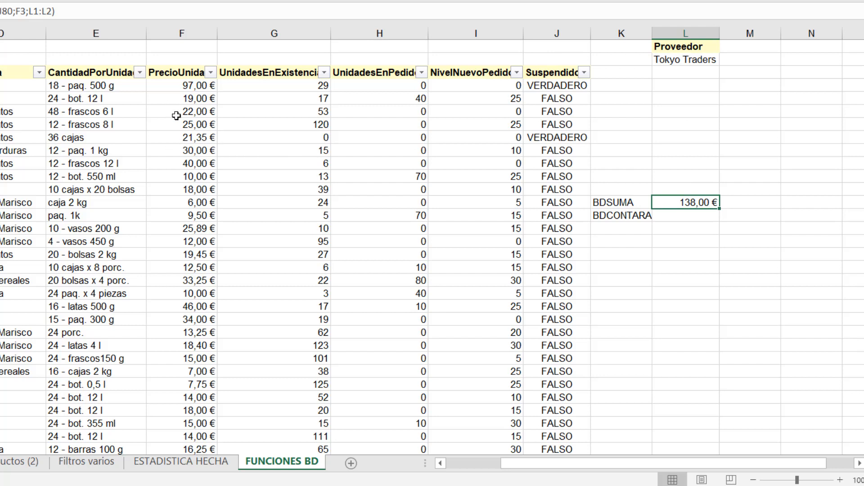
{"action": "left_click", "coordinate": [699, 62]}
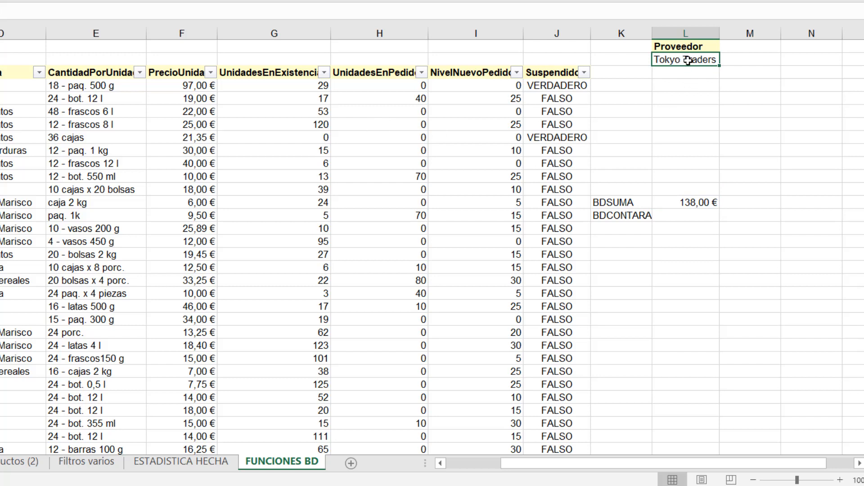
- Insert the BDCONTARA function in L14, beside the BDCONTARA label
{"action": "left_click", "coordinate": [693, 217]}
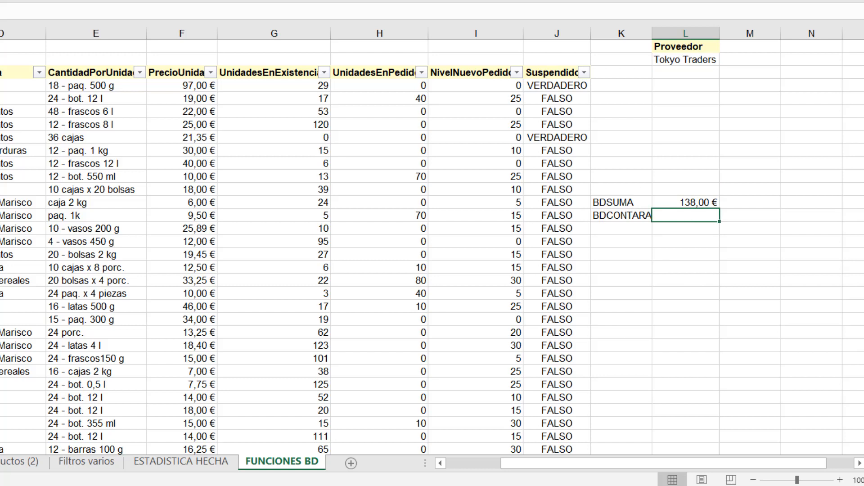
{"action": "key", "text": "shift+F3"}
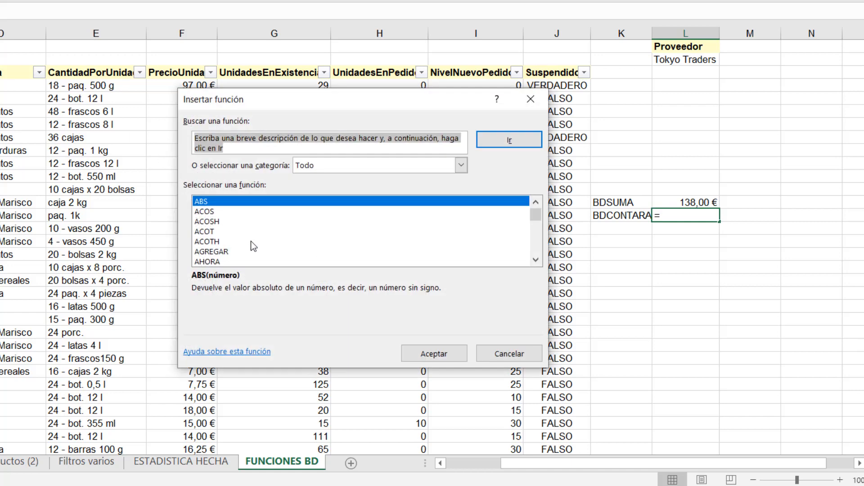
{"action": "type", "text": "B"}
{"action": "left_click", "coordinate": [239, 241]}
{"action": "key", "text": "b"}
{"action": "scroll", "coordinate": [239, 241], "scroll_direction": "down", "scroll_amount": 3}
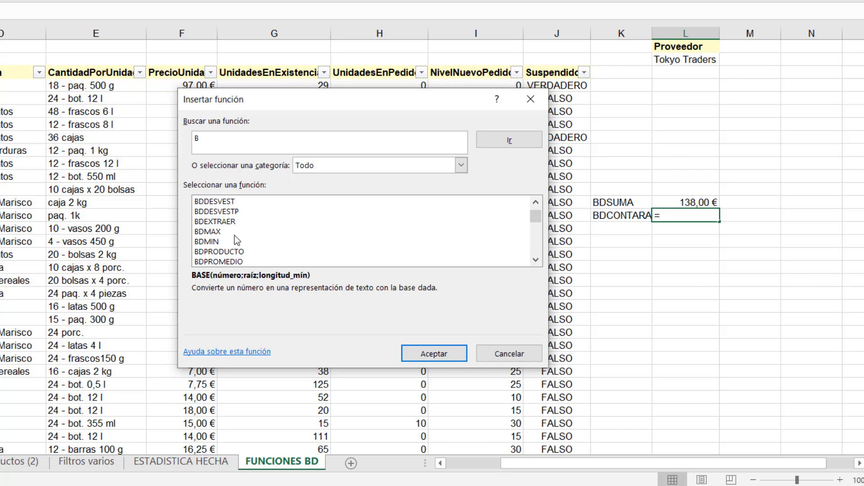
{"action": "scroll", "coordinate": [235, 239], "scroll_direction": "down", "scroll_amount": 1}
{"action": "scroll", "coordinate": [235, 236], "scroll_direction": "up", "scroll_amount": 2}
{"action": "left_click", "coordinate": [220, 223]}
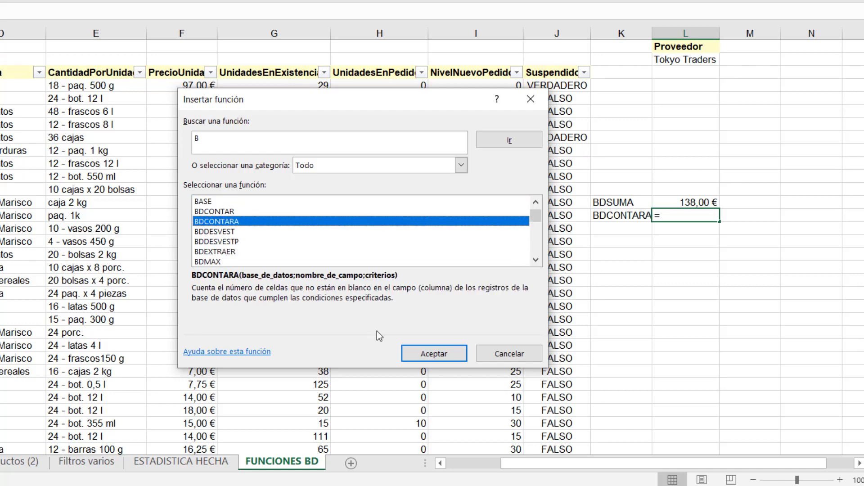
{"action": "left_click", "coordinate": [421, 353]}
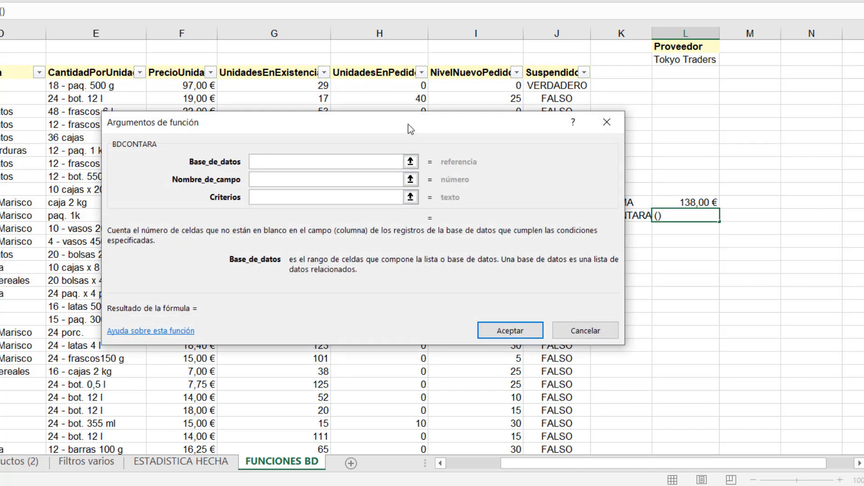
- Set the Base_de_datos argument of BDCONTARA to the product table C3:J80
{"action": "left_click_drag", "start_coordinate": [409, 125], "coordinate": [279, 77]}
{"action": "left_click_drag", "start_coordinate": [224, 90], "coordinate": [386, 238]}
{"action": "left_click_drag", "start_coordinate": [1, 72], "coordinate": [535, 425]}
{"action": "left_click_drag", "start_coordinate": [477, 231], "coordinate": [616, 128]}
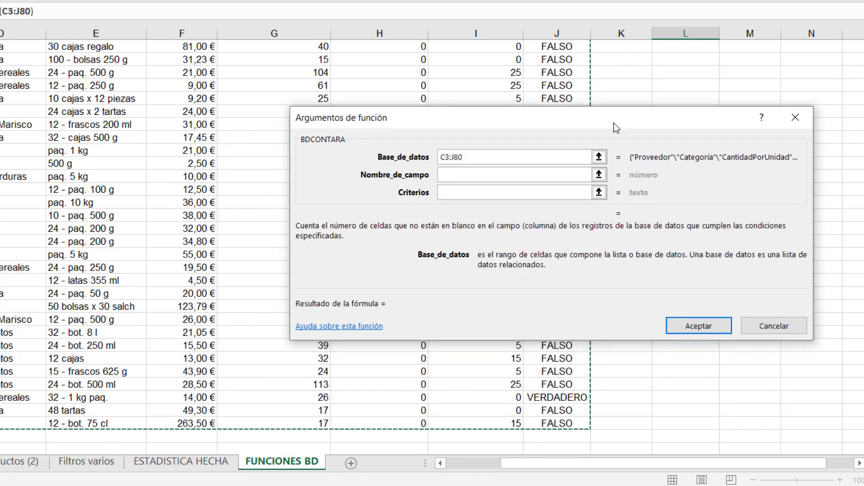
{"action": "scroll", "coordinate": [612, 125], "scroll_direction": "up", "scroll_amount": 20}
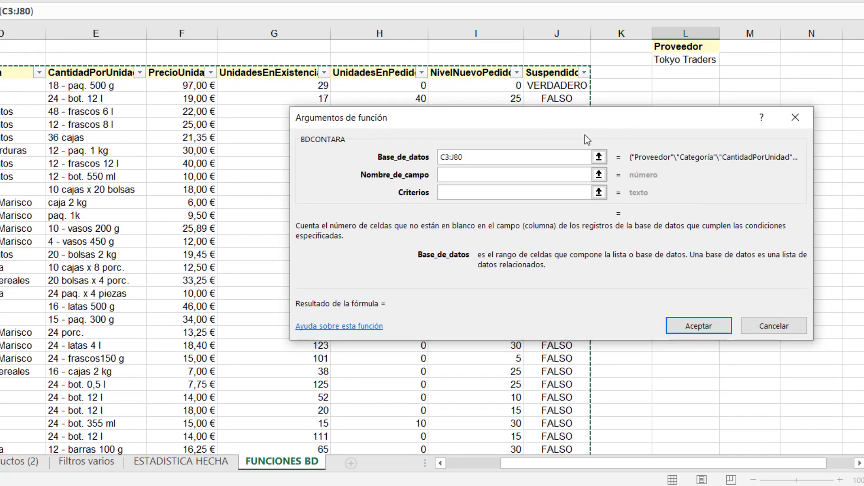
- Complete BDCONTARA with the Categoría header D3 as Nombre_de_campo and L1:L2 as Criterios, and confirm the formula
{"action": "left_click", "coordinate": [492, 179]}
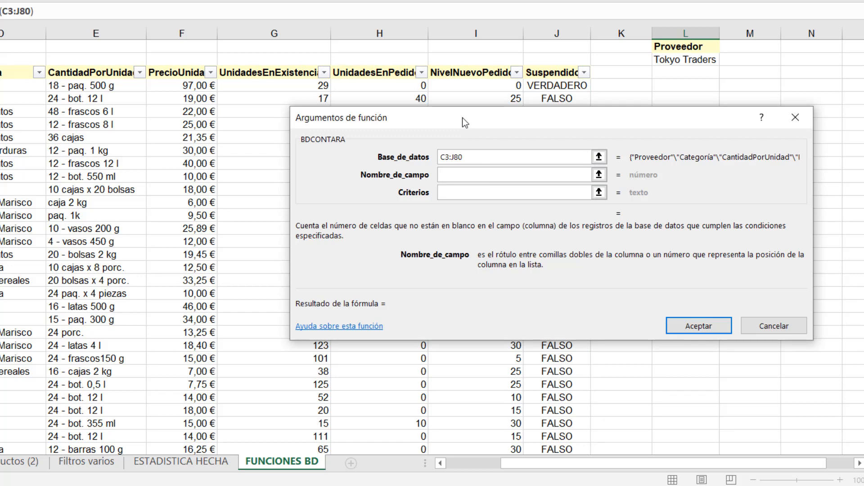
{"action": "left_click_drag", "start_coordinate": [462, 117], "coordinate": [333, 209]}
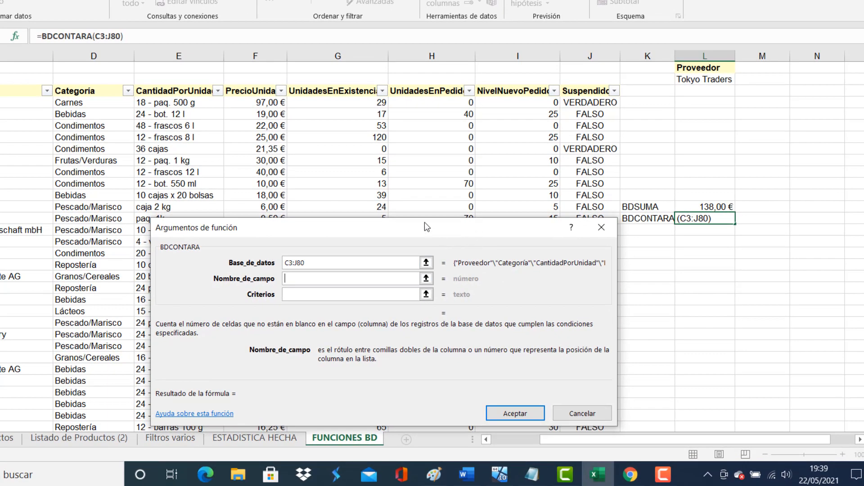
{"action": "left_click", "coordinate": [92, 91]}
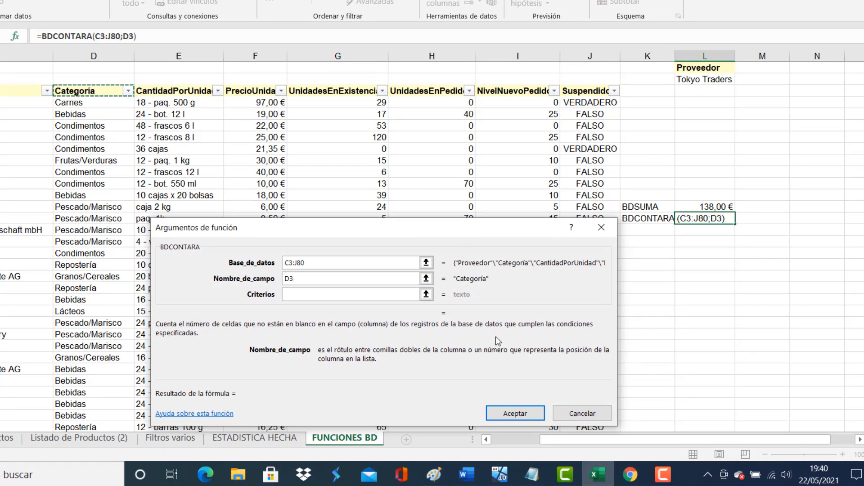
{"action": "left_click", "coordinate": [311, 291]}
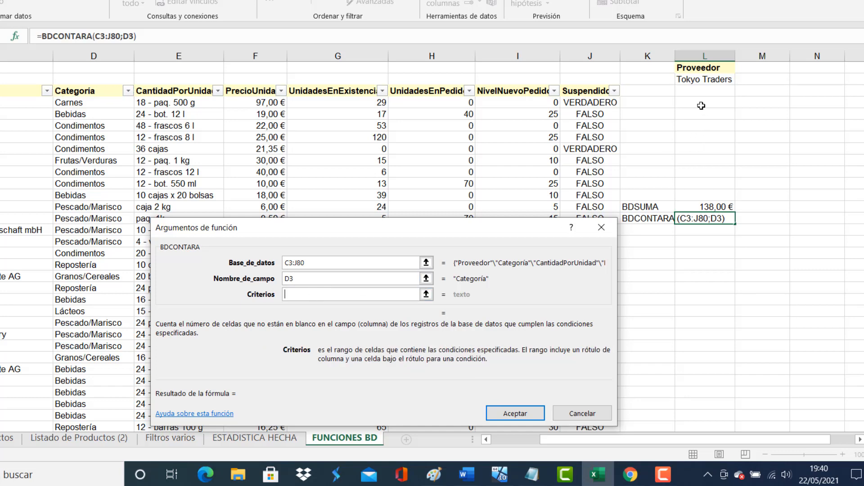
{"action": "left_click_drag", "start_coordinate": [704, 68], "coordinate": [705, 78]}
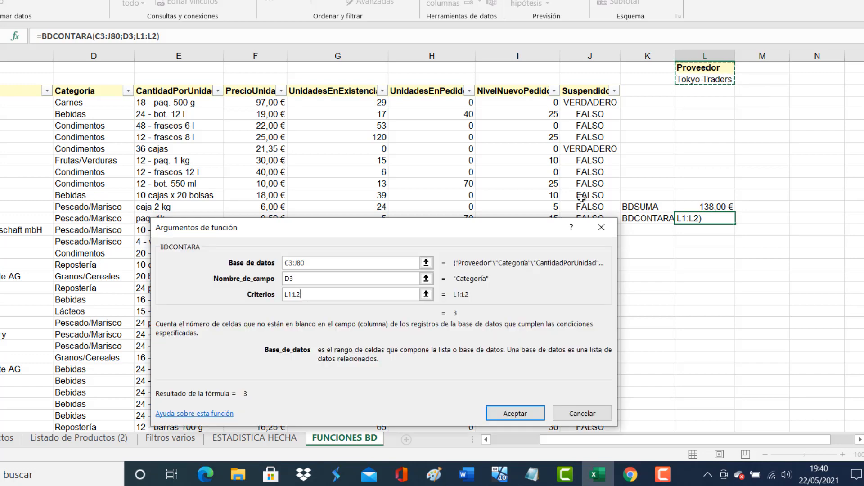
{"action": "left_click", "coordinate": [507, 413]}
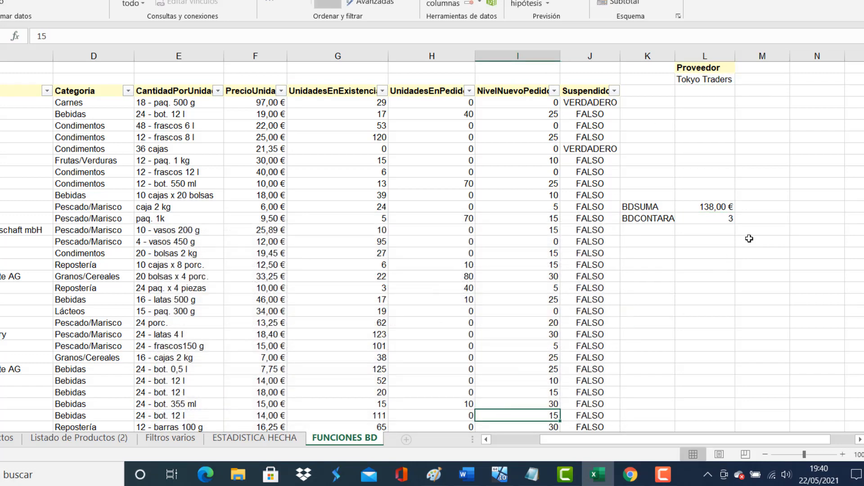
- Review the BDSUMA and BDCONTARA results in K13:L14
{"action": "left_click", "coordinate": [719, 218]}
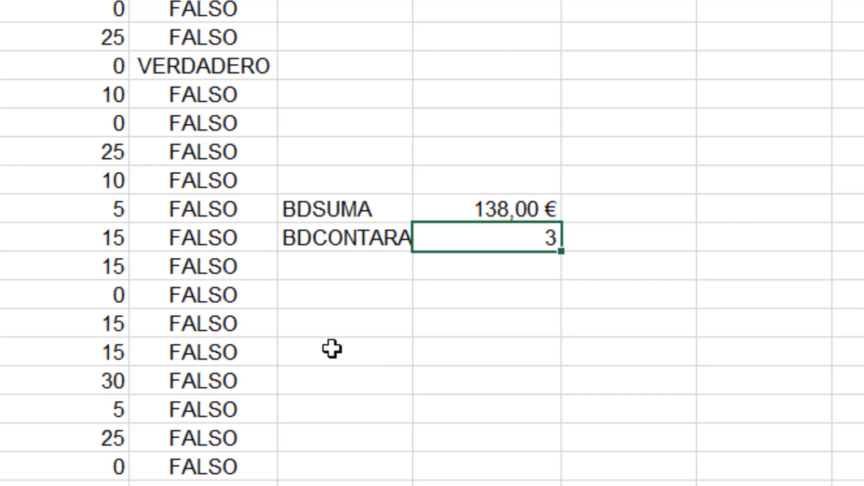
{"action": "left_click_drag", "start_coordinate": [357, 210], "coordinate": [543, 244]}
{"action": "left_click", "coordinate": [335, 335]}
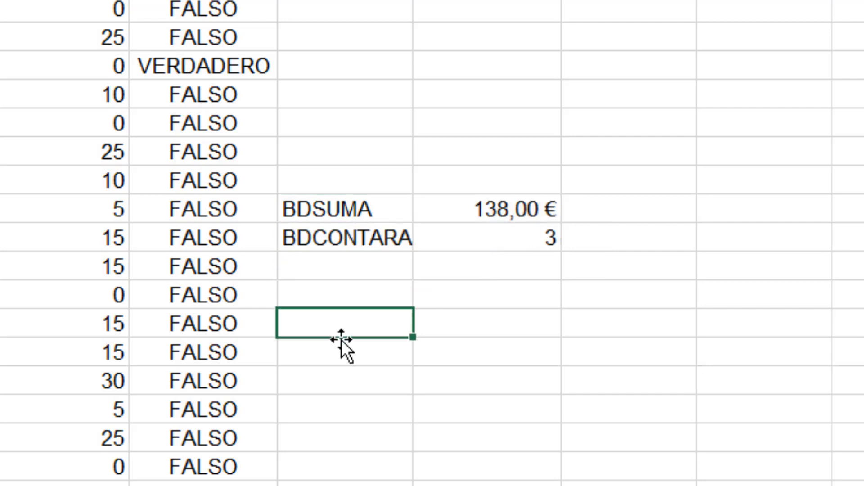
{"action": "left_click", "coordinate": [468, 332]}
{"action": "left_click", "coordinate": [480, 355]}
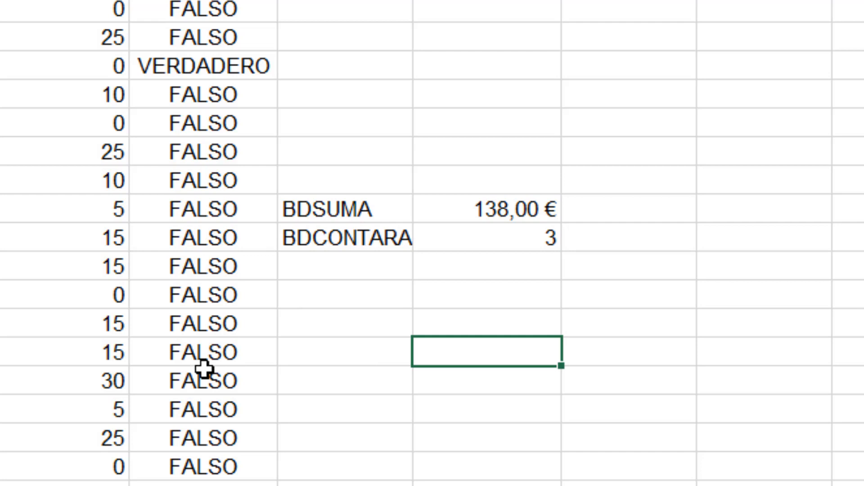